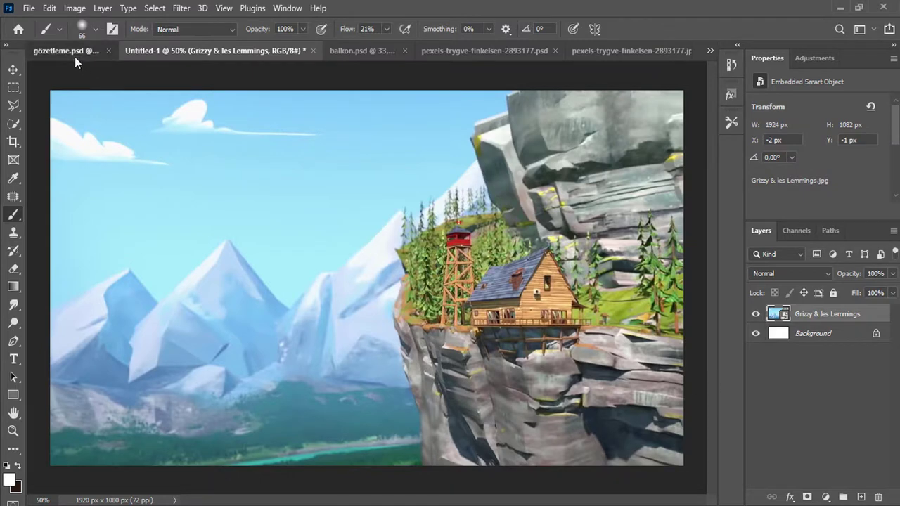
Bring the watchtower in, scale it to 10% beside the cabin, and close gözetleme.psd.
{"action": "left_click", "coordinate": [75, 51]}
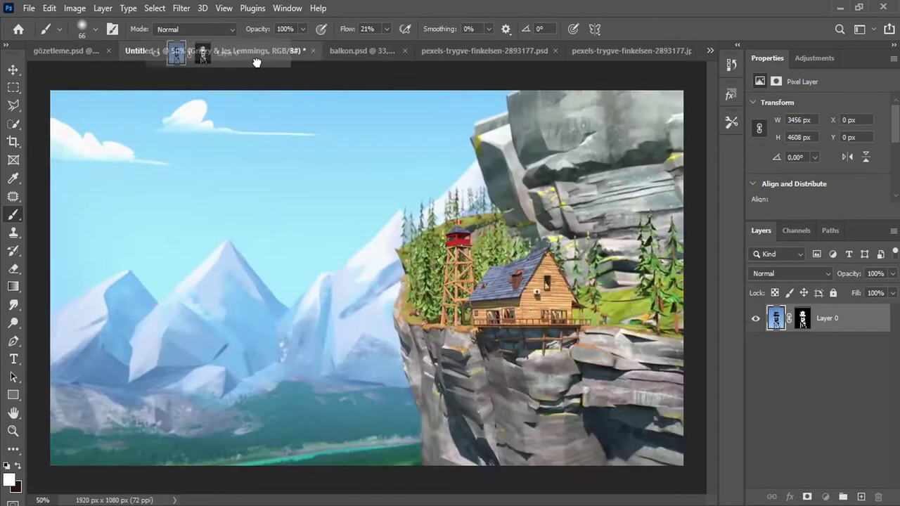
{"action": "left_click_drag", "start_coordinate": [780, 317], "coordinate": [379, 247]}
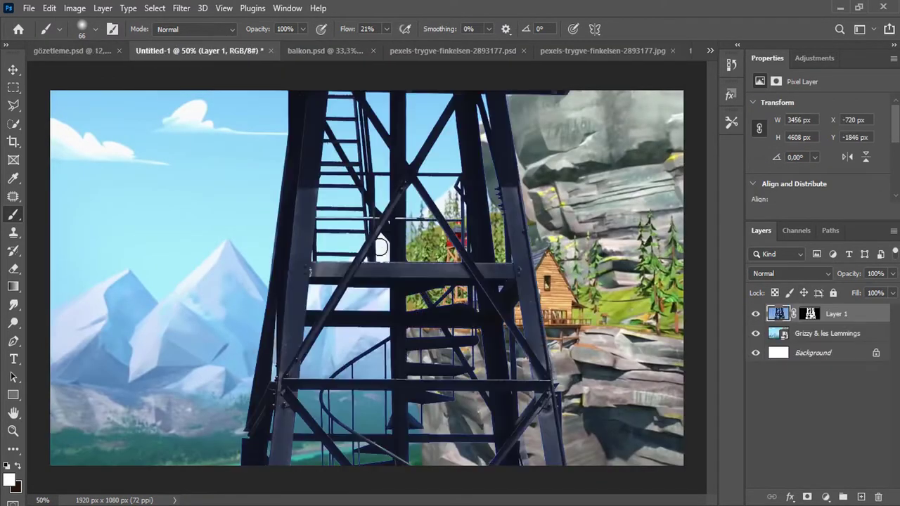
{"action": "key", "text": "ctrl+t"}
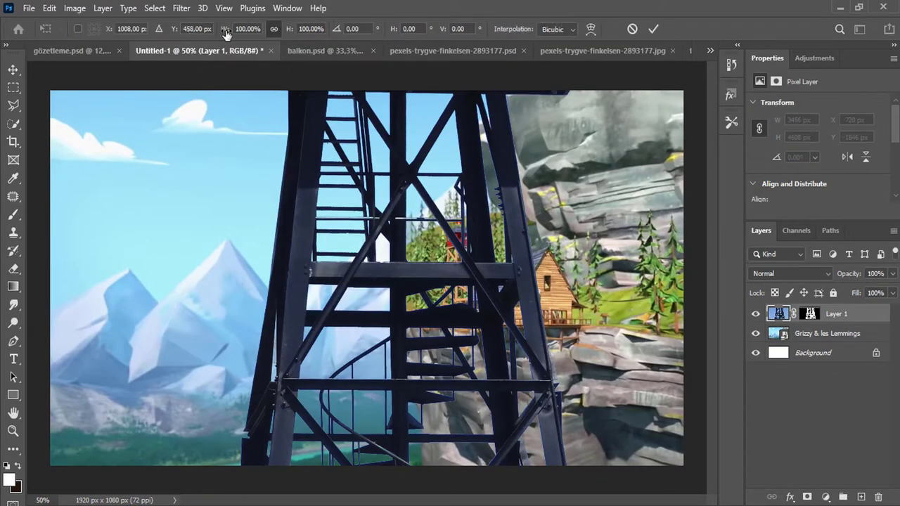
{"action": "left_click_drag", "start_coordinate": [226, 34], "coordinate": [165, 144]}
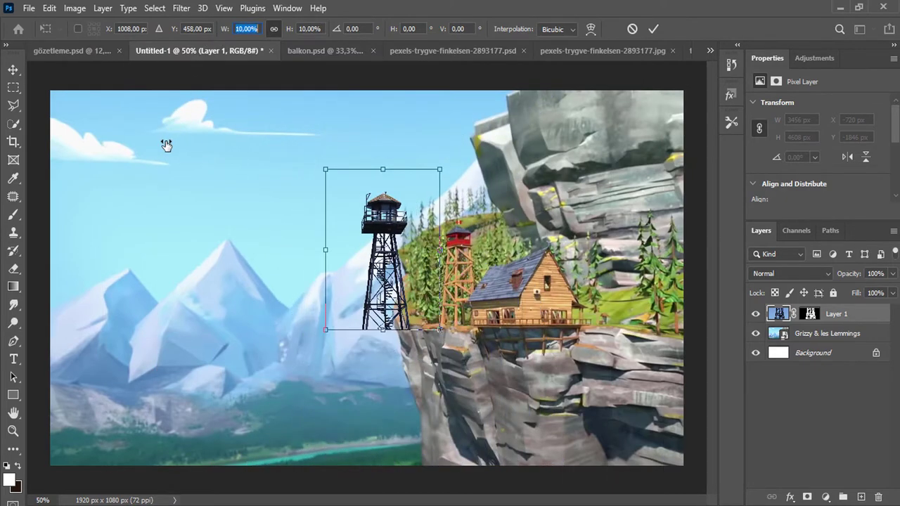
{"action": "left_click_drag", "start_coordinate": [386, 222], "coordinate": [458, 224]}
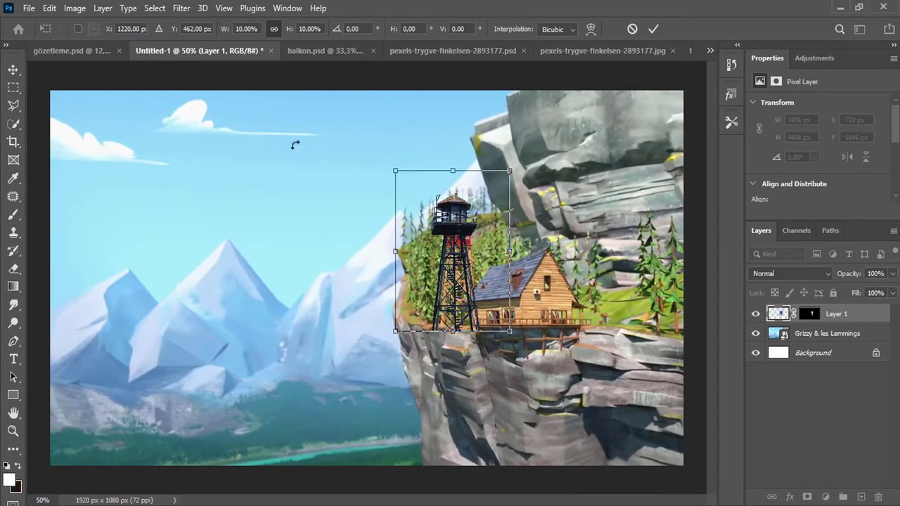
{"action": "left_click", "coordinate": [224, 32]}
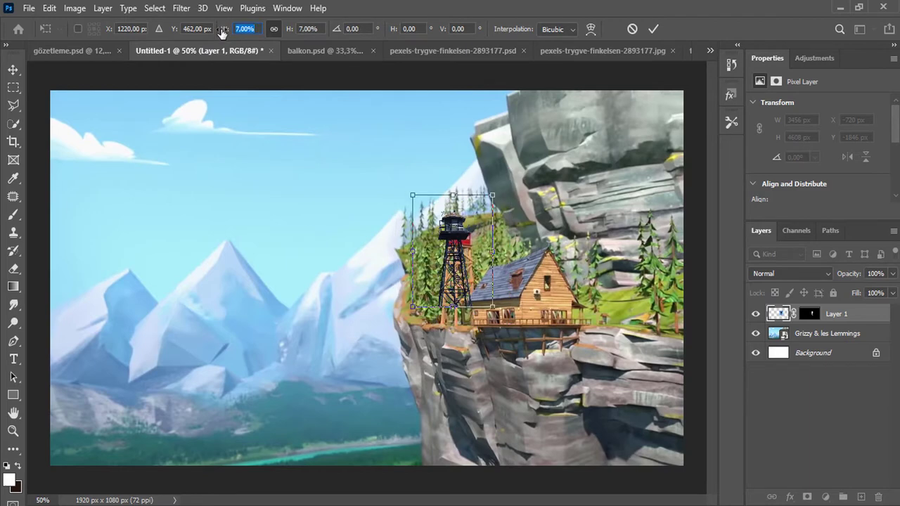
{"action": "left_click", "coordinate": [653, 29]}
{"action": "left_click", "coordinate": [119, 51]}
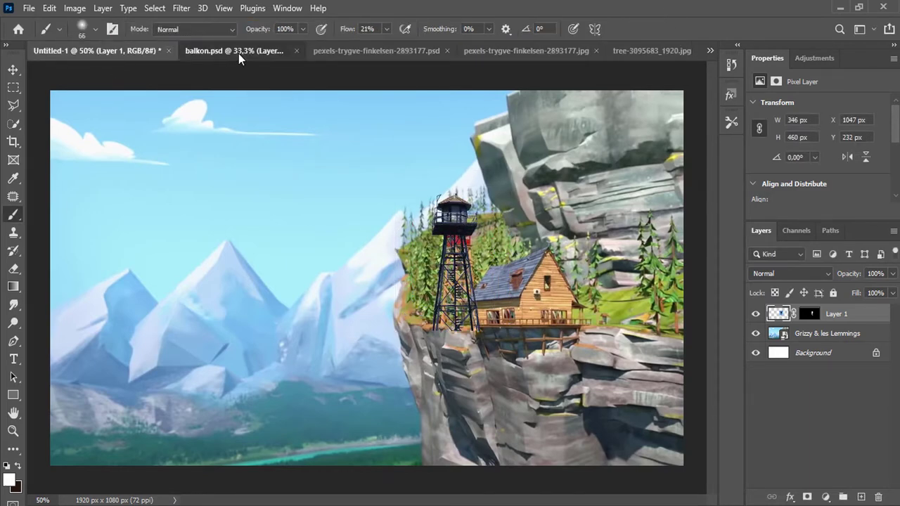
Place the balcony at about 59% under the cabin, close balkon.psd, and show the red-house file.
{"action": "mouse_move", "coordinate": [238, 53]}
{"action": "left_mouse_down"}
{"action": "mouse_move", "coordinate": [190, 48]}
{"action": "mouse_move", "coordinate": [328, 308]}
{"action": "mouse_move", "coordinate": [144, 199]}
{"action": "left_mouse_up"}
{"action": "key", "text": "v"}
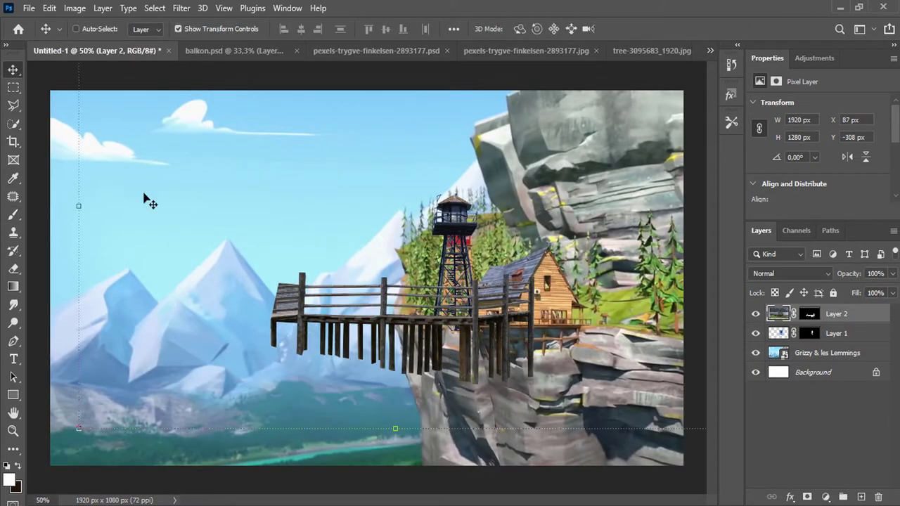
{"action": "left_click_drag", "start_coordinate": [79, 425], "coordinate": [336, 257]}
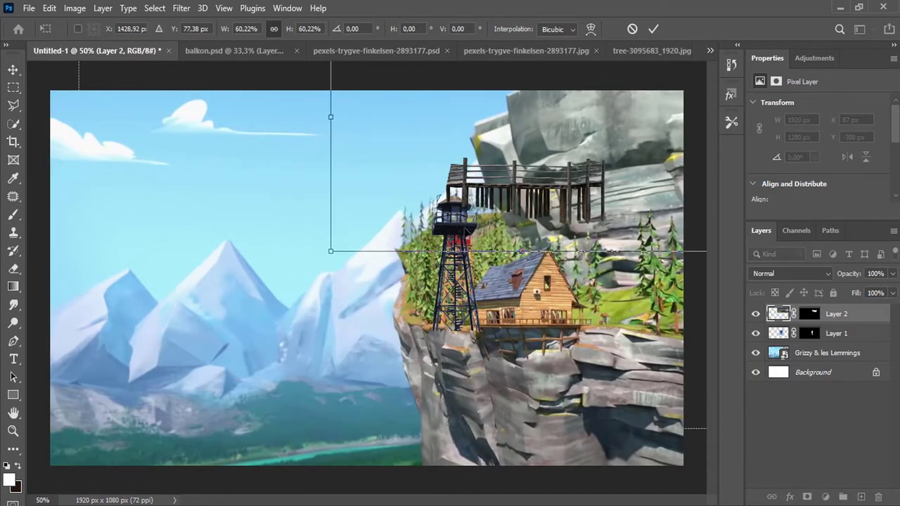
{"action": "mouse_move", "coordinate": [498, 209]}
{"action": "left_mouse_down"}
{"action": "mouse_move", "coordinate": [506, 330]}
{"action": "mouse_move", "coordinate": [489, 346]}
{"action": "left_mouse_up"}
{"action": "left_click_drag", "start_coordinate": [319, 395], "coordinate": [327, 385]}
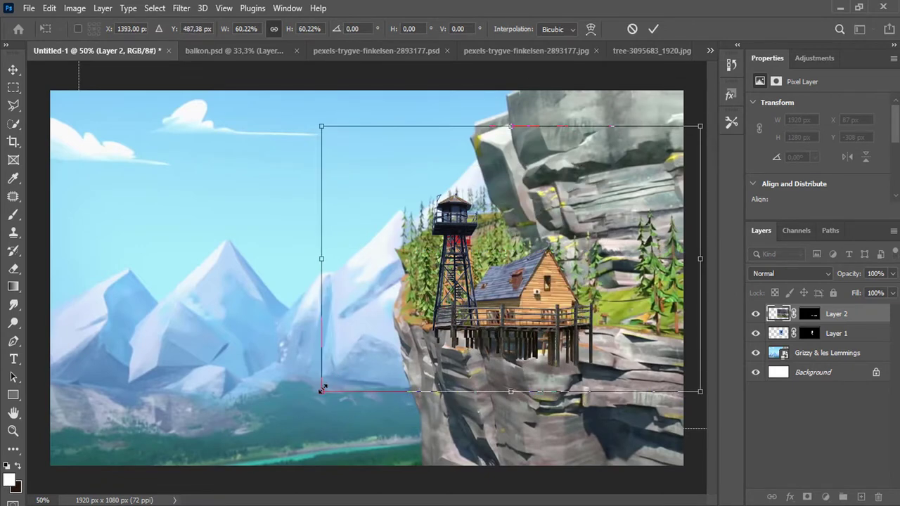
{"action": "left_click_drag", "start_coordinate": [480, 328], "coordinate": [475, 331]}
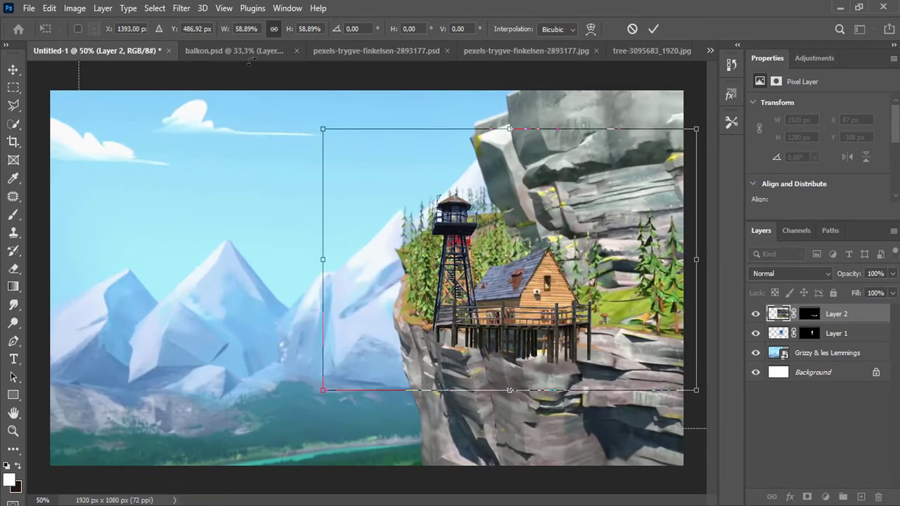
{"action": "left_click", "coordinate": [296, 50]}
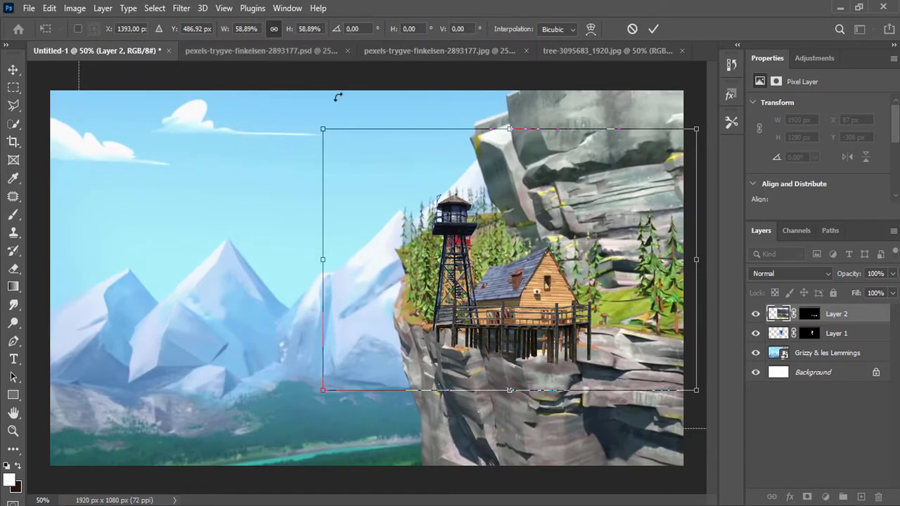
{"action": "left_click", "coordinate": [273, 52]}
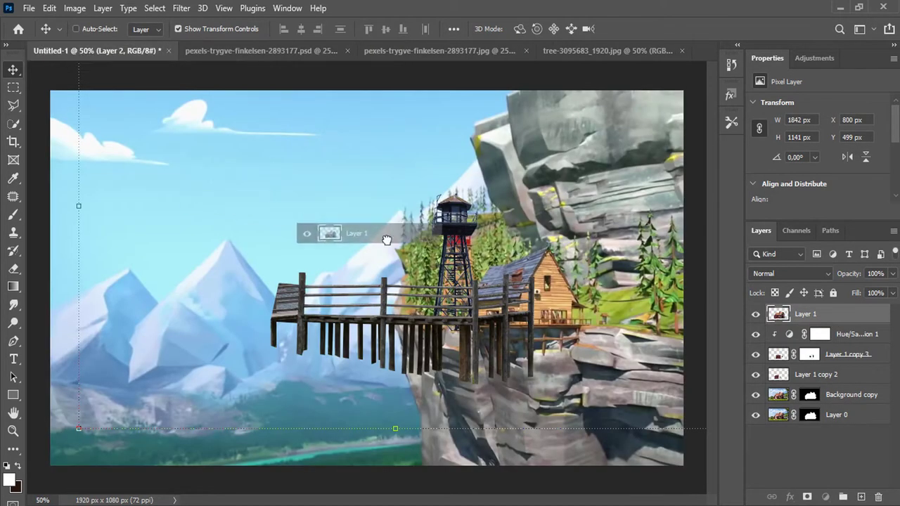
Bring the red house into the composite and scale it to about 27% on the clifftop.
{"action": "left_click_drag", "start_coordinate": [831, 321], "coordinate": [158, 371]}
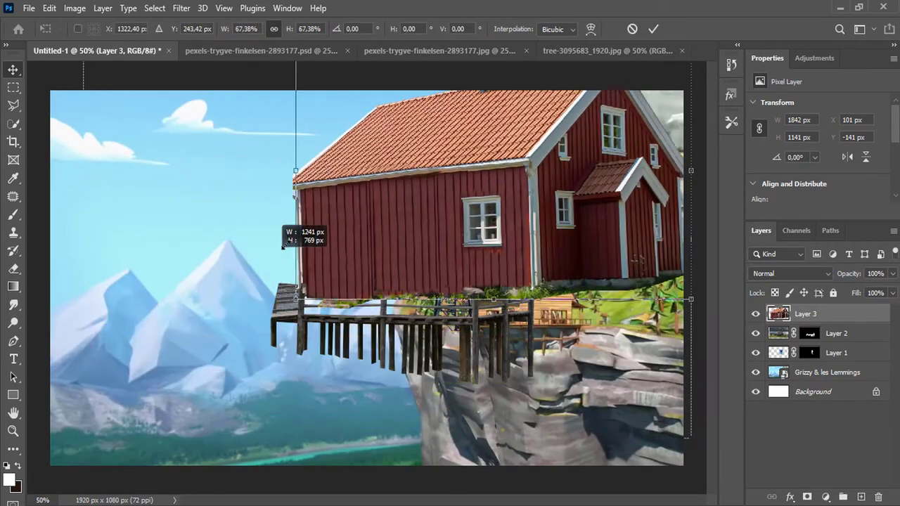
{"action": "left_click_drag", "start_coordinate": [83, 438], "coordinate": [404, 151]}
{"action": "left_click_drag", "start_coordinate": [542, 191], "coordinate": [641, 163]}
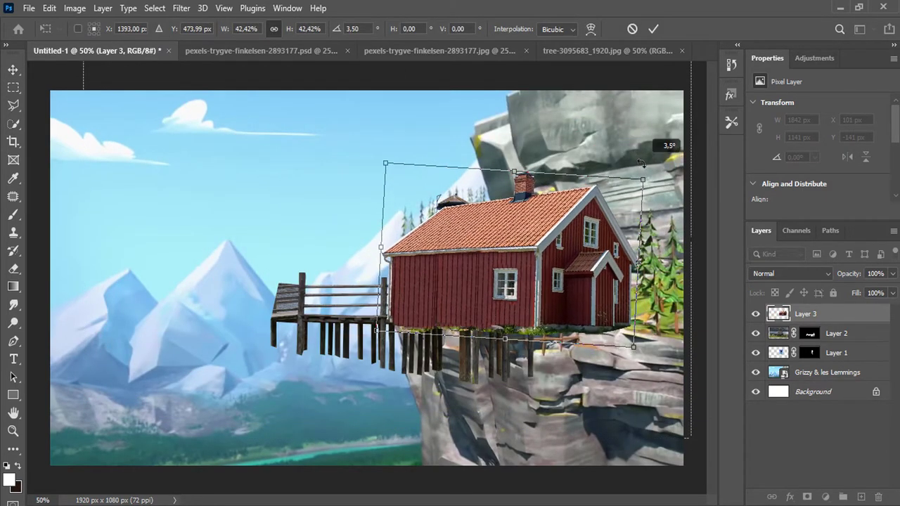
{"action": "left_click_drag", "start_coordinate": [387, 174], "coordinate": [450, 271]}
{"action": "left_click", "coordinate": [653, 29]}
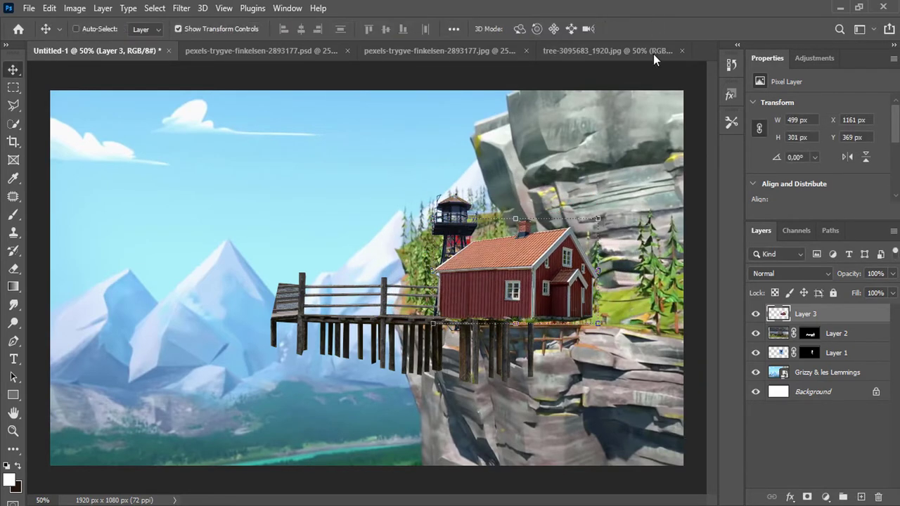
Move the red house layer behind the watchtower and fine-tune its size and position.
{"action": "left_click_drag", "start_coordinate": [812, 316], "coordinate": [814, 345]}
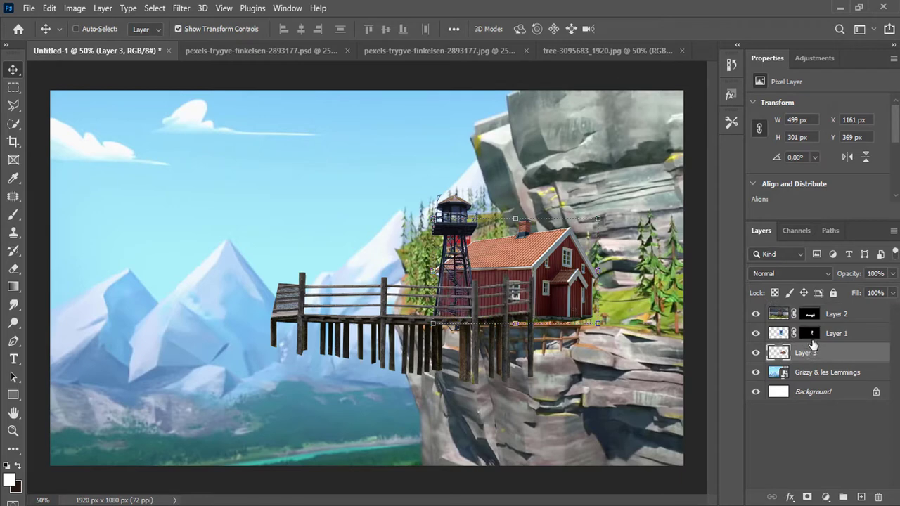
{"action": "left_click_drag", "start_coordinate": [521, 283], "coordinate": [535, 291]}
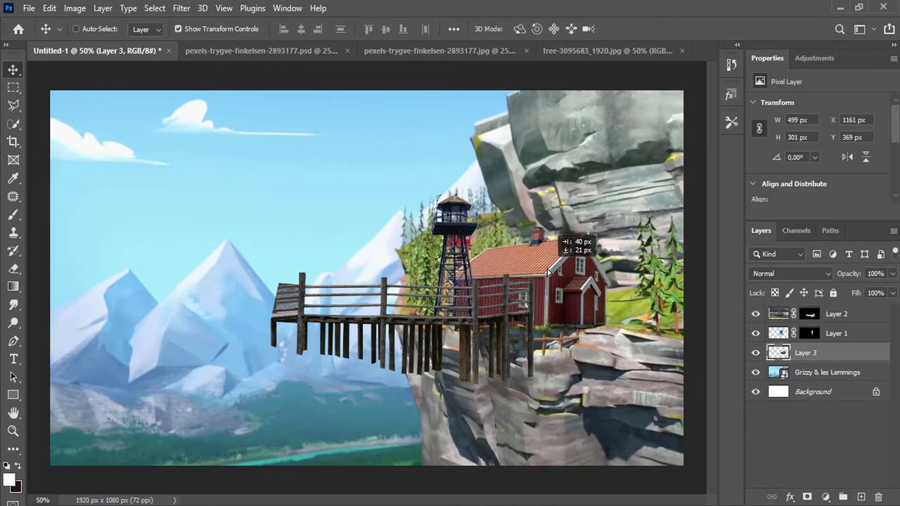
{"action": "left_click_drag", "start_coordinate": [608, 228], "coordinate": [602, 241]}
{"action": "left_click_drag", "start_coordinate": [525, 276], "coordinate": [538, 276]}
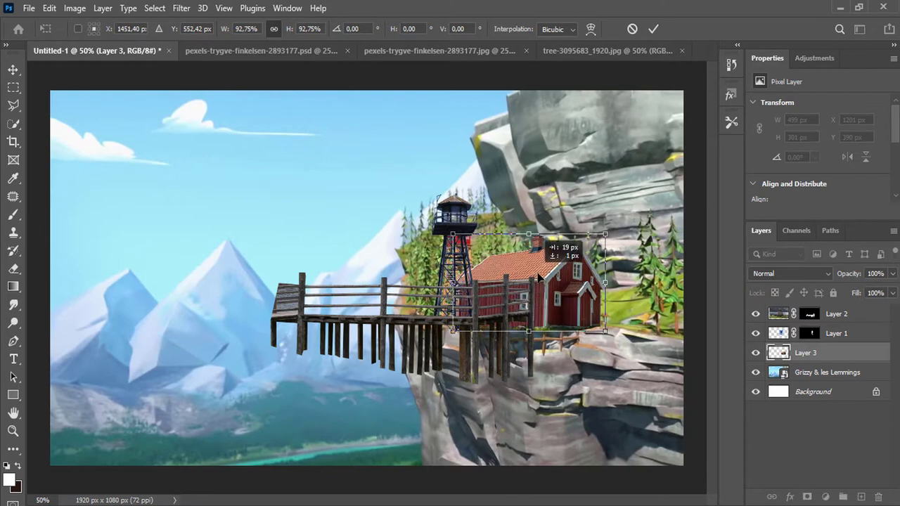
{"action": "left_click", "coordinate": [651, 31]}
Rescale the balcony to 65% and move it beneath the red house.
{"action": "left_click", "coordinate": [846, 336]}
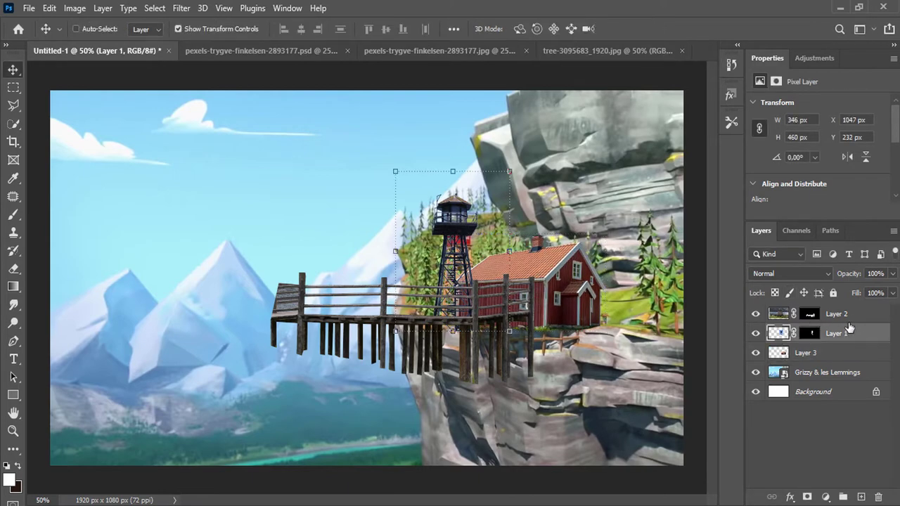
{"action": "left_click", "coordinate": [846, 316]}
{"action": "left_click_drag", "start_coordinate": [79, 426], "coordinate": [297, 267]}
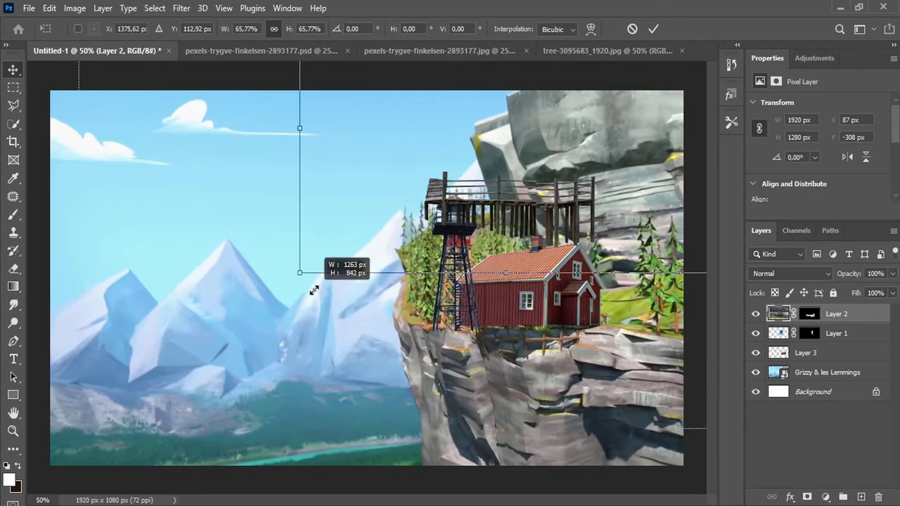
{"action": "left_click_drag", "start_coordinate": [527, 159], "coordinate": [541, 289]}
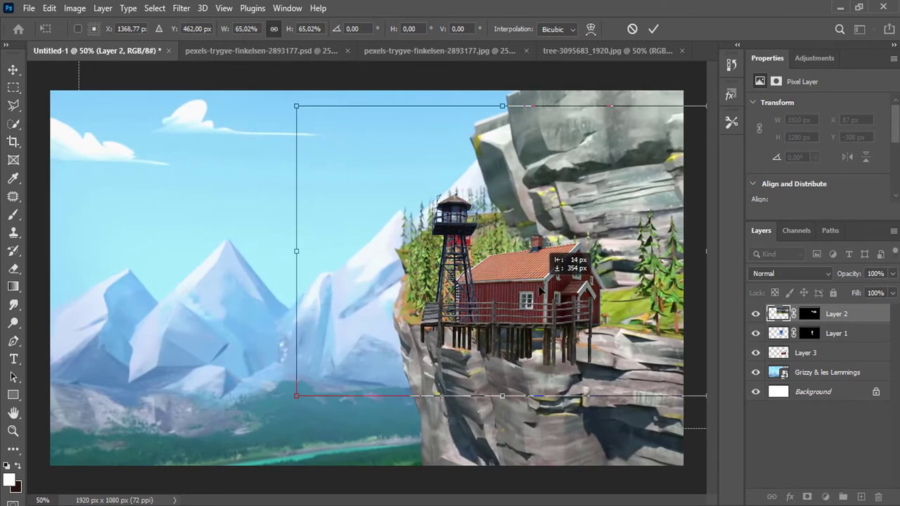
{"action": "left_click", "coordinate": [652, 30]}
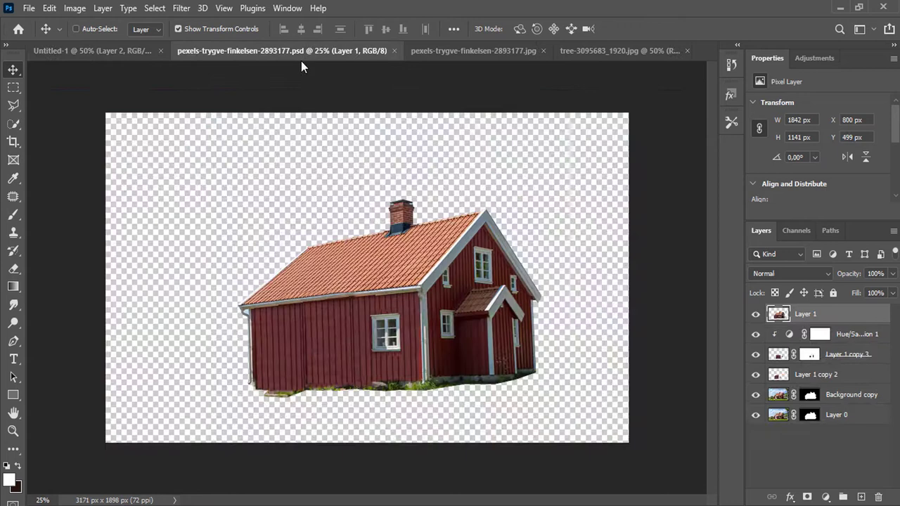
Close the red house cutout file and bring up the original red house photo.
{"action": "left_click", "coordinate": [273, 51]}
{"action": "left_click", "coordinate": [395, 52]}
{"action": "left_click", "coordinate": [265, 51]}
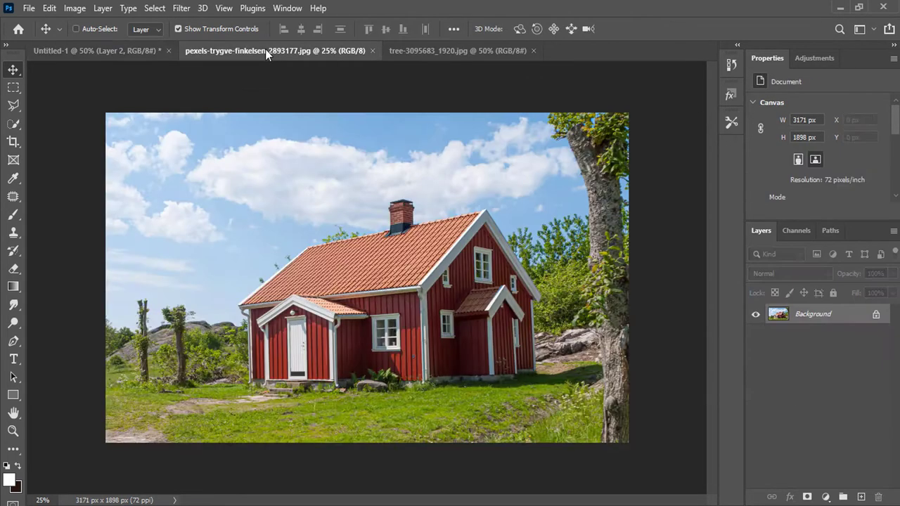
Lasso-select the white porch door at 100% zoom, then return to Untitled-1.
{"action": "right_click", "coordinate": [13, 106]}
{"action": "left_click", "coordinate": [60, 105]}
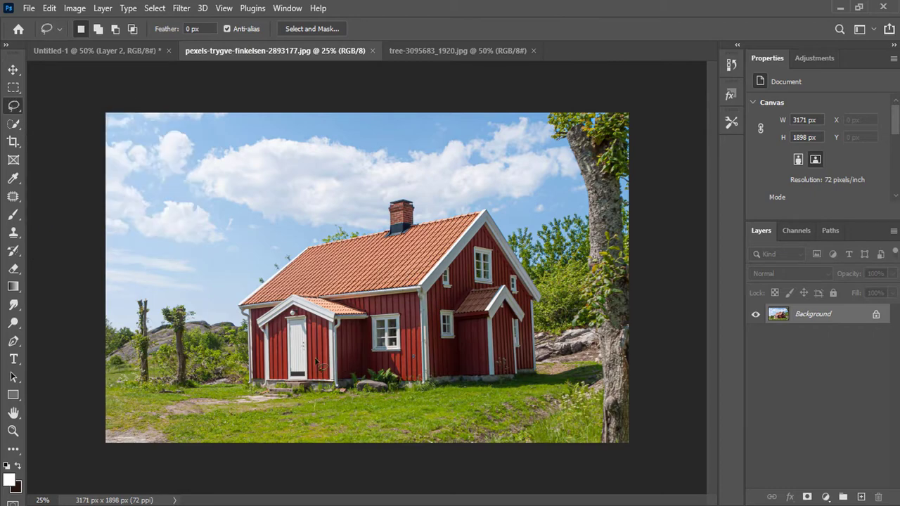
{"action": "key", "text": "ctrl+plus"}
{"action": "left_click", "coordinate": [315, 359], "text": "ctrl"}
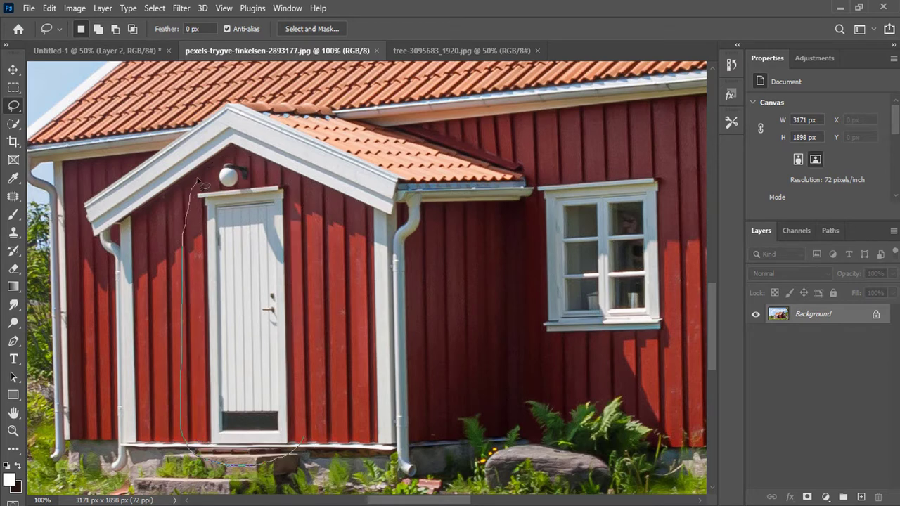
{"action": "left_click_drag", "start_coordinate": [306, 426], "coordinate": [308, 430]}
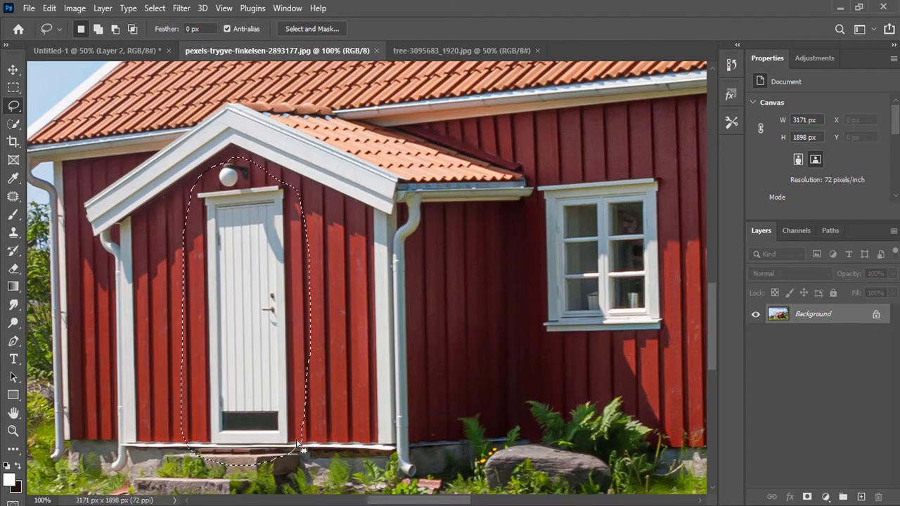
{"action": "left_click", "coordinate": [119, 51]}
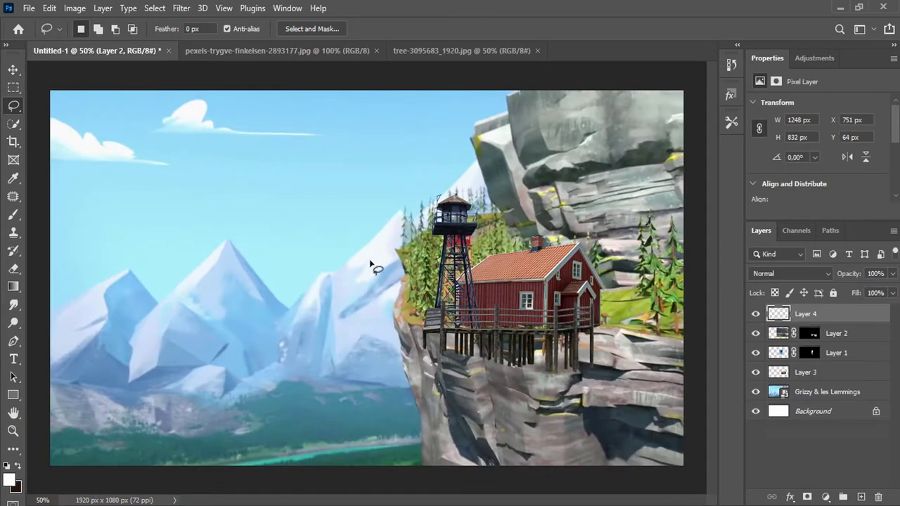
Paste the door into the composite and shrink it onto the red house porch.
{"action": "key", "text": "ctrl+v"}
{"action": "key", "text": "v"}
{"action": "left_click_drag", "start_coordinate": [350, 232], "coordinate": [373, 294]}
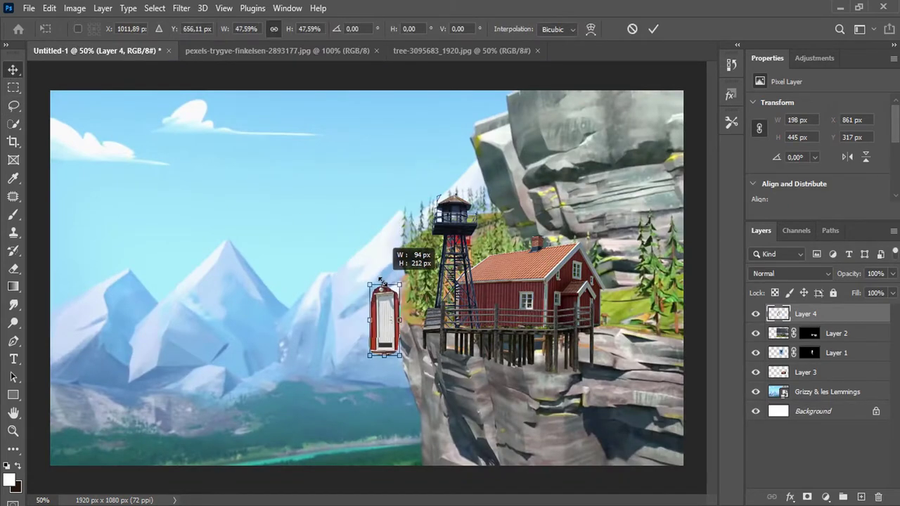
{"action": "left_click_drag", "start_coordinate": [386, 327], "coordinate": [492, 313]}
{"action": "left_click_drag", "start_coordinate": [504, 344], "coordinate": [498, 331]}
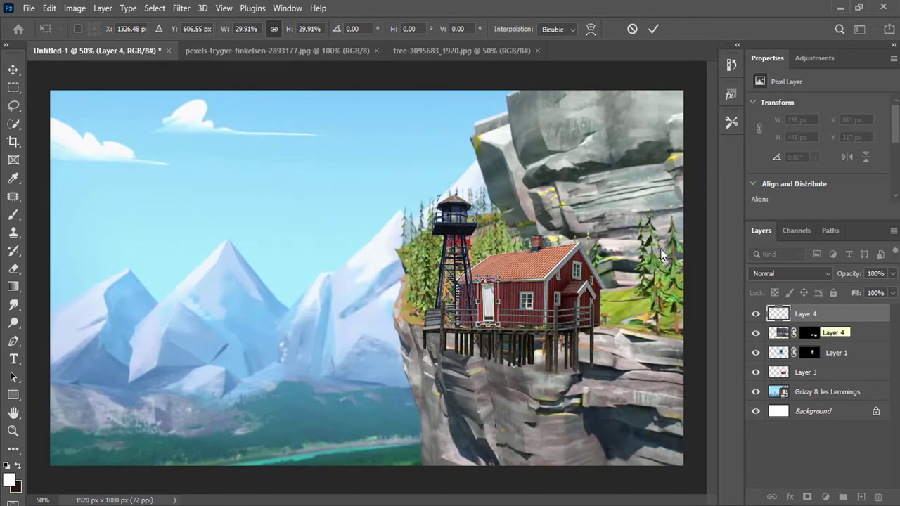
{"action": "left_click", "coordinate": [653, 29]}
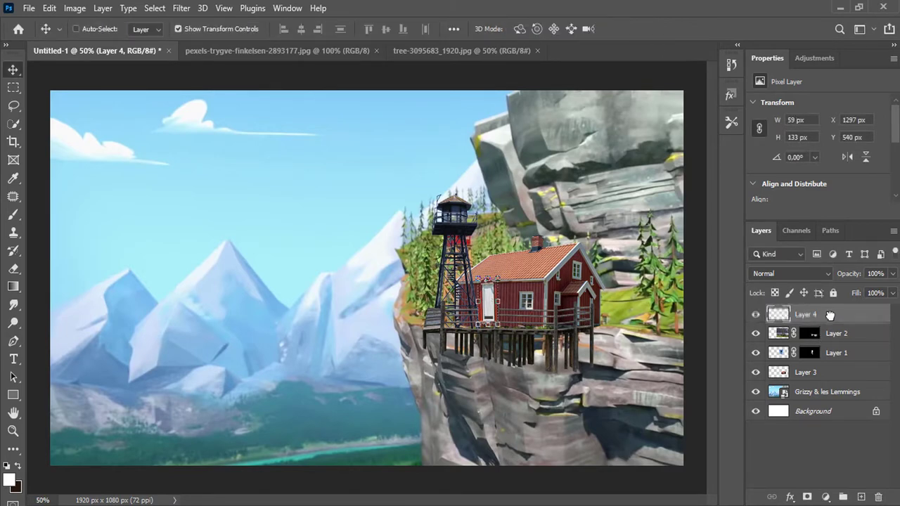
Move Layer 4 below Layer 1 and fit it at 56 × 124 px over the door.
{"action": "left_click_drag", "start_coordinate": [829, 315], "coordinate": [829, 362]}
{"action": "left_click", "coordinate": [485, 306], "text": "ctrl"}
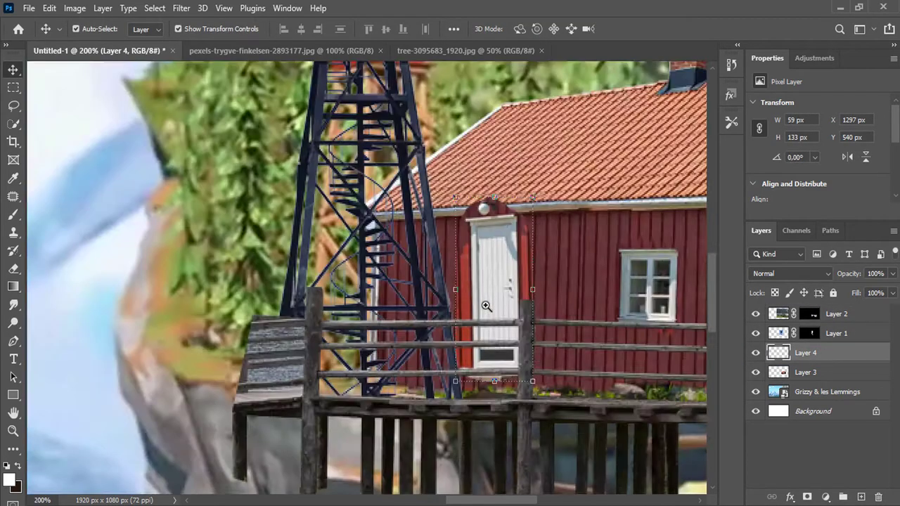
{"action": "left_click_drag", "start_coordinate": [546, 138], "coordinate": [546, 181]}
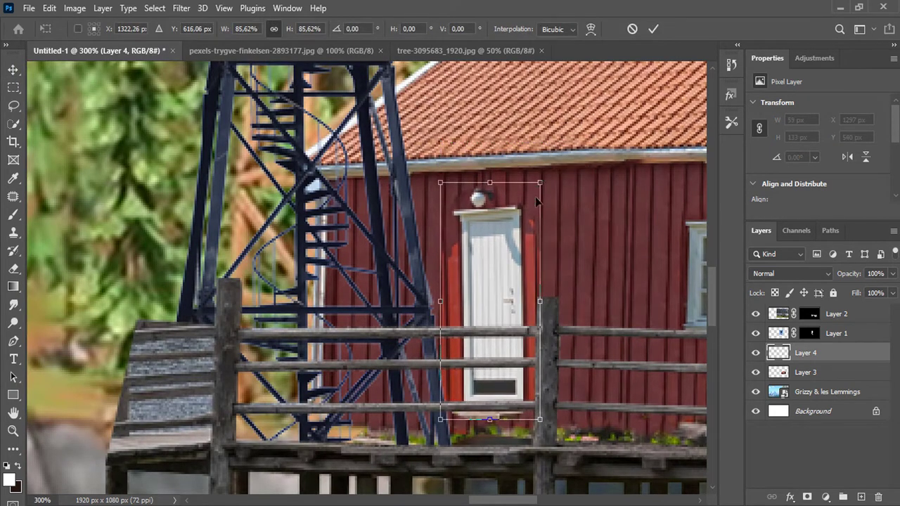
{"action": "left_click_drag", "start_coordinate": [513, 251], "coordinate": [523, 257]}
{"action": "left_click_drag", "start_coordinate": [589, 172], "coordinate": [581, 169]}
{"action": "left_click_drag", "start_coordinate": [527, 223], "coordinate": [528, 243]}
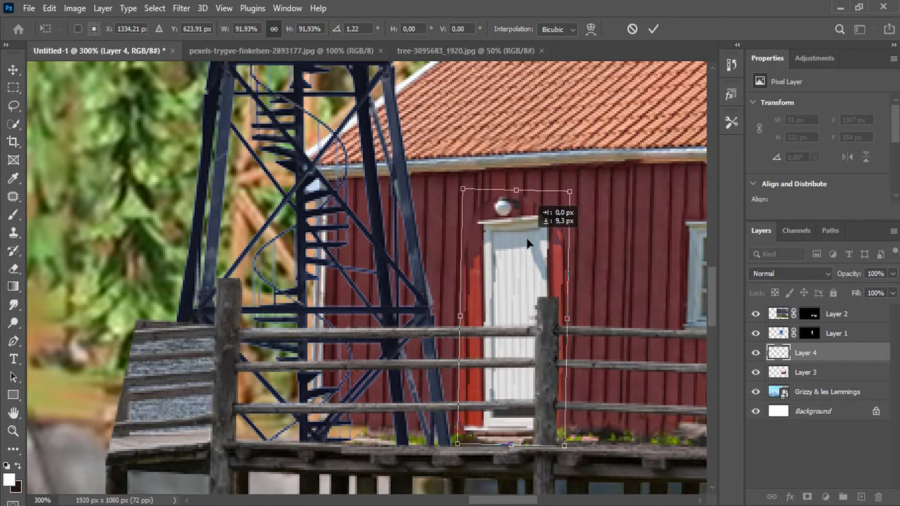
{"action": "left_click", "coordinate": [655, 31]}
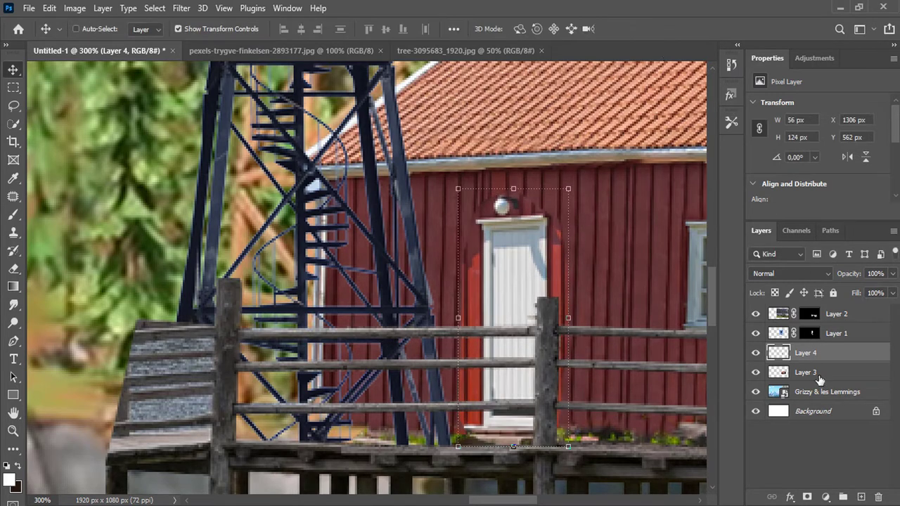
Add a layer mask to Layer 4 and set up a Hard Round 17 px brush.
{"action": "left_click", "coordinate": [808, 497]}
{"action": "left_click", "coordinate": [13, 215]}
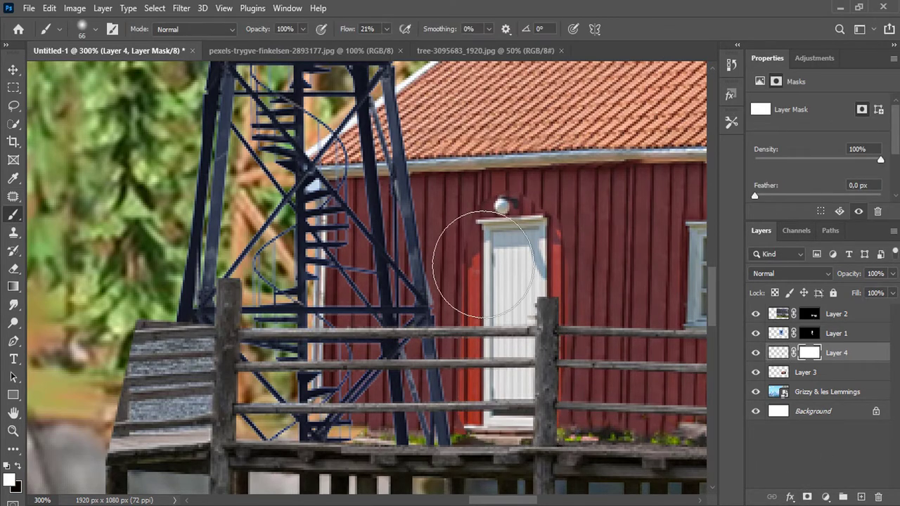
{"action": "left_click_drag", "start_coordinate": [462, 248], "coordinate": [426, 239]}
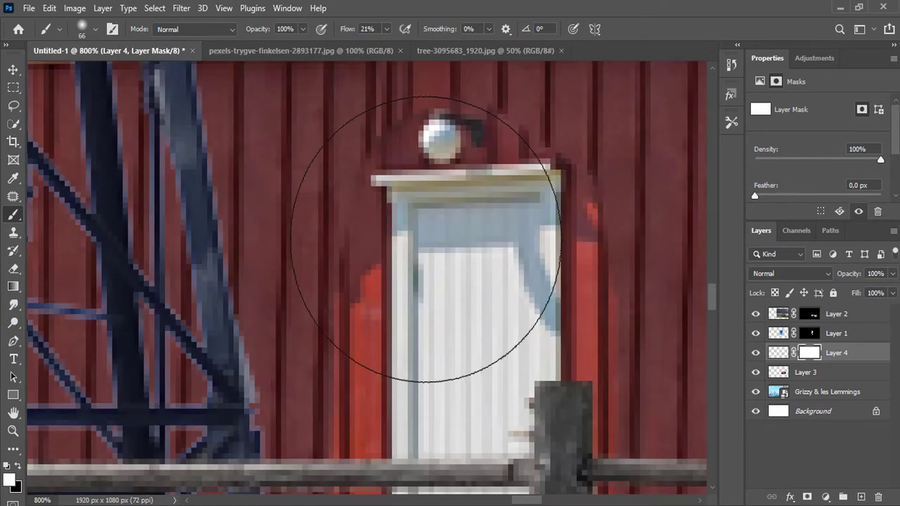
{"action": "right_click", "coordinate": [425, 239]}
{"action": "left_click_drag", "start_coordinate": [520, 273], "coordinate": [512, 274]}
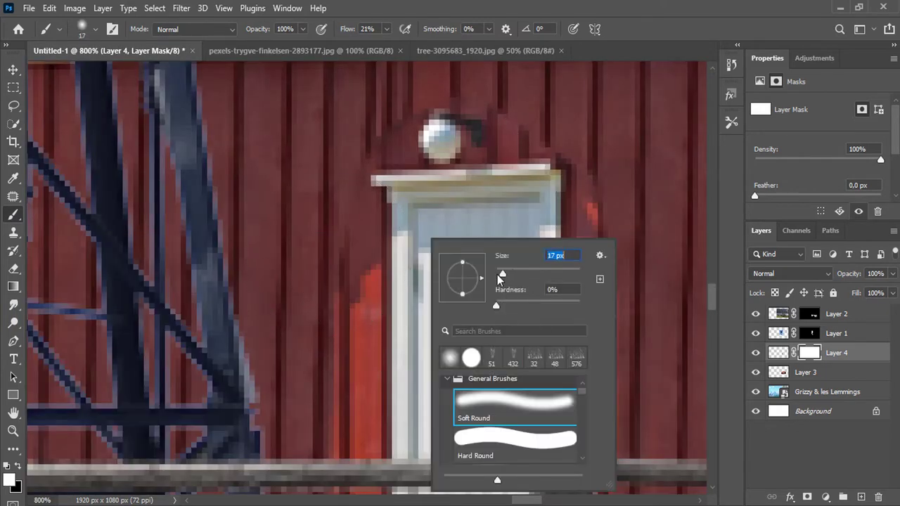
{"action": "left_click", "coordinate": [337, 352]}
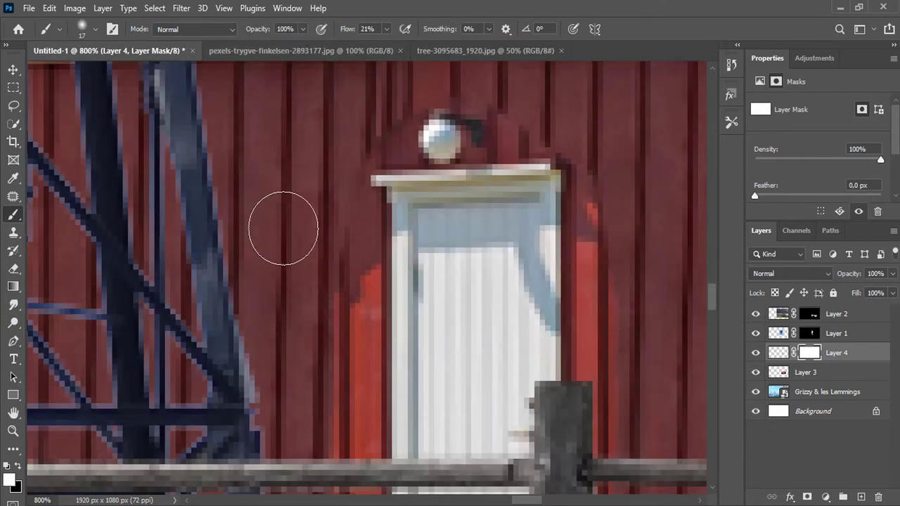
{"action": "right_click", "coordinate": [283, 228]}
{"action": "left_click", "coordinate": [358, 436]}
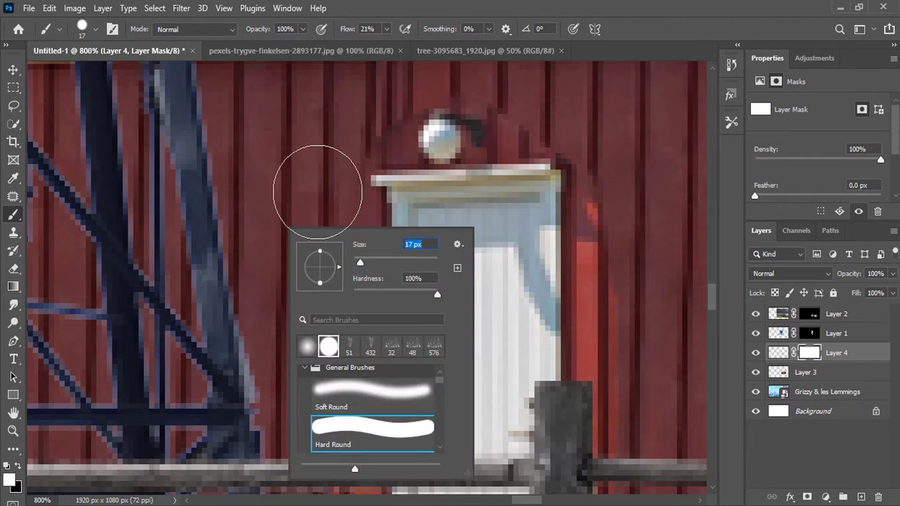
{"action": "left_click", "coordinate": [316, 177]}
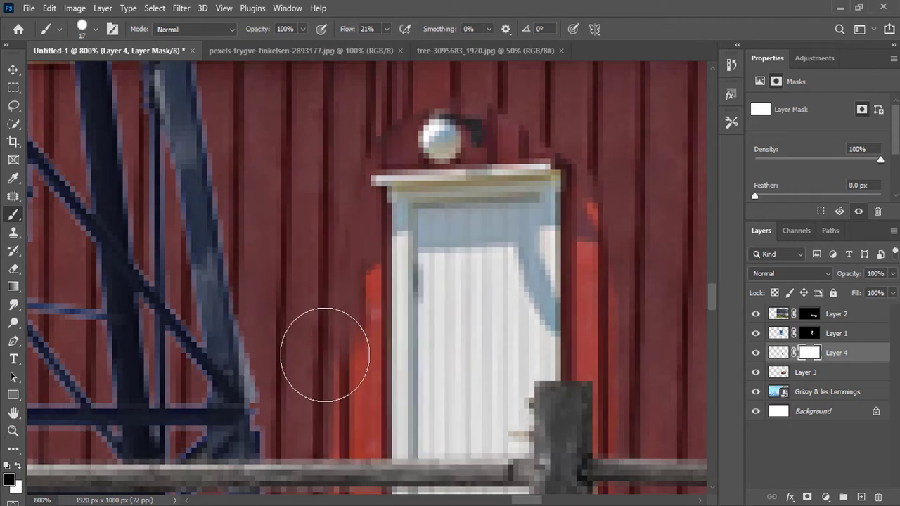
Paint black on the mask over the bright red strip left of the door.
{"action": "mouse_move", "coordinate": [321, 361]}
{"action": "left_mouse_down"}
{"action": "mouse_move", "coordinate": [328, 281]}
{"action": "mouse_move", "coordinate": [332, 415]}
{"action": "left_mouse_up"}
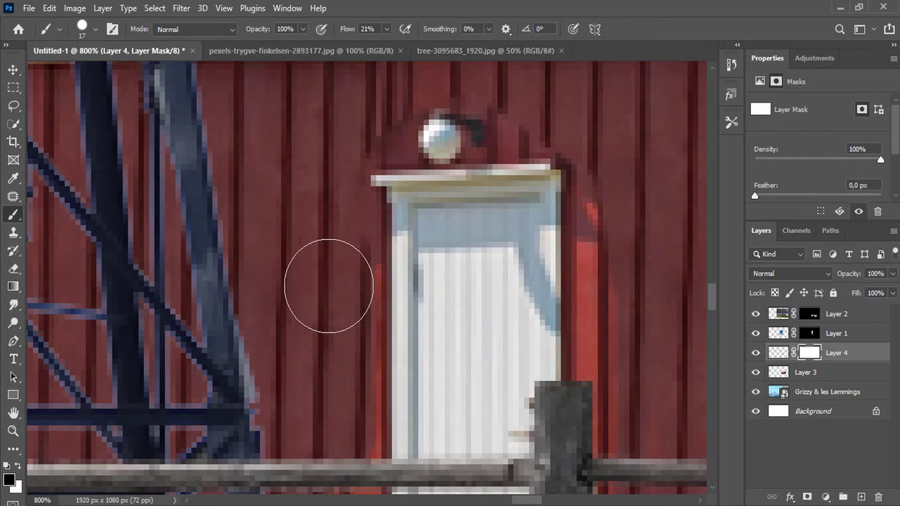
{"action": "scroll", "coordinate": [316, 406], "scroll_direction": "down", "scroll_amount": 5}
{"action": "left_click_drag", "start_coordinate": [331, 284], "coordinate": [321, 432]}
{"action": "scroll", "coordinate": [326, 423], "scroll_direction": "down", "scroll_amount": 2}
{"action": "scroll", "coordinate": [327, 423], "scroll_direction": "down", "scroll_amount": 4}
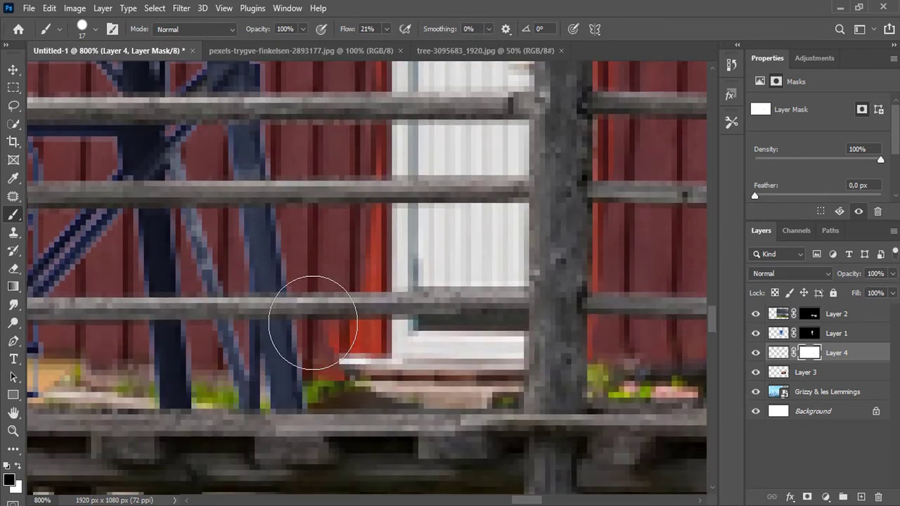
{"action": "left_click_drag", "start_coordinate": [331, 311], "coordinate": [337, 189]}
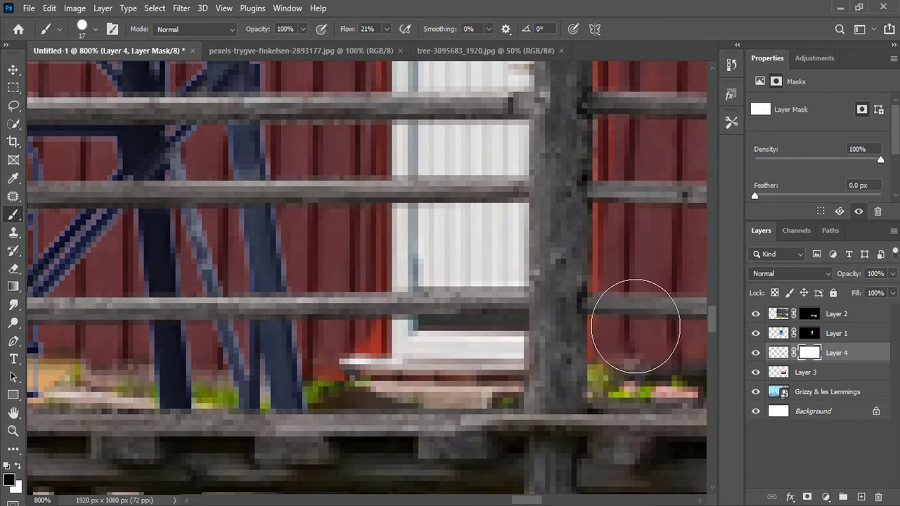
{"action": "scroll", "coordinate": [606, 332], "scroll_direction": "up", "scroll_amount": 5}
{"action": "scroll", "coordinate": [606, 331], "scroll_direction": "up", "scroll_amount": 3}
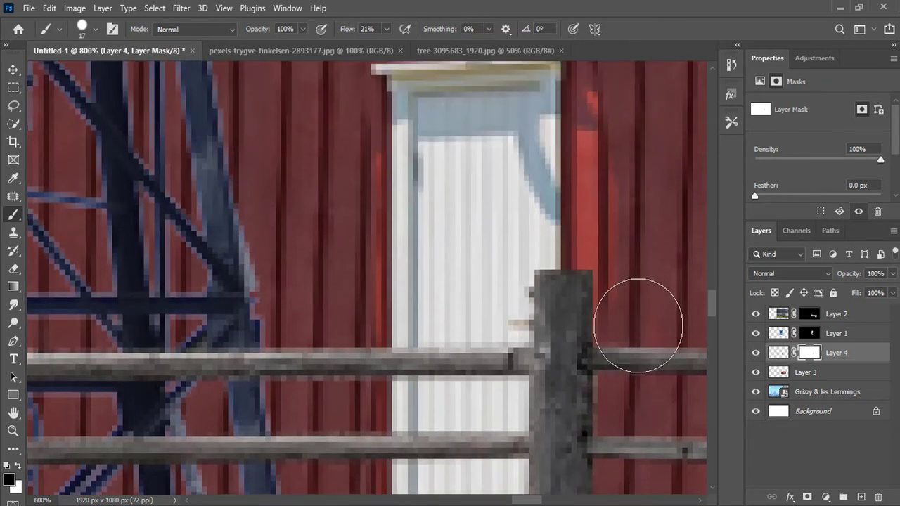
Paint out the red strip right of the door, then make Layer 1 active.
{"action": "mouse_move", "coordinate": [639, 312]}
{"action": "left_mouse_down"}
{"action": "mouse_move", "coordinate": [617, 124]}
{"action": "mouse_move", "coordinate": [627, 315]}
{"action": "left_mouse_up"}
{"action": "scroll", "coordinate": [626, 316], "scroll_direction": "up", "scroll_amount": 4}
{"action": "scroll", "coordinate": [630, 284], "scroll_direction": "up", "scroll_amount": 1}
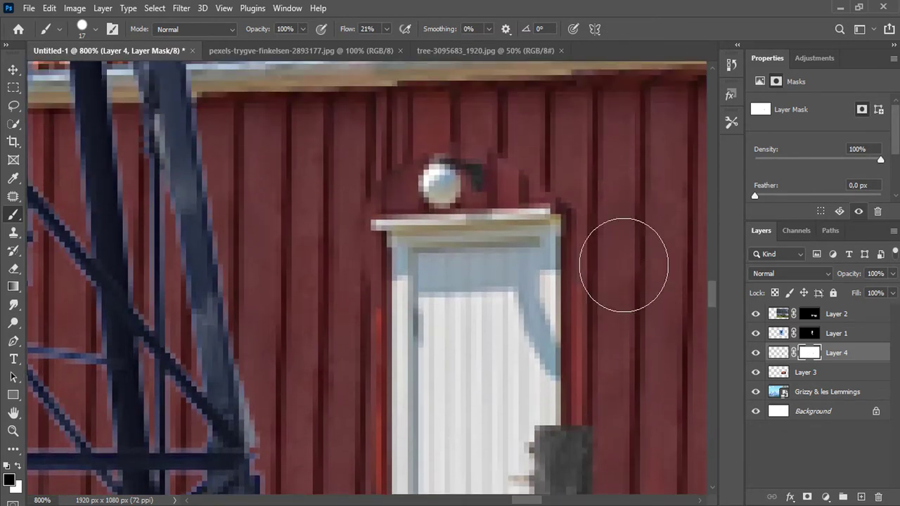
{"action": "right_click", "coordinate": [620, 255]}
{"action": "key", "text": "Return"}
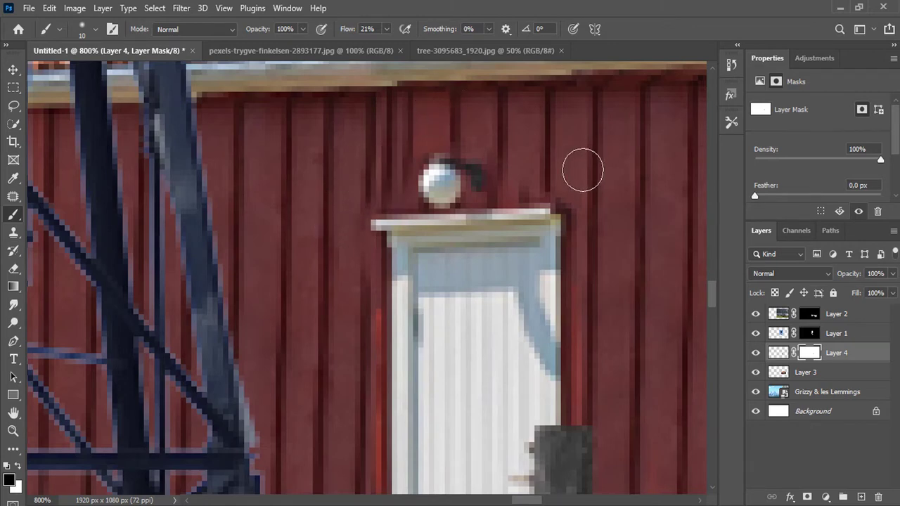
{"action": "scroll", "coordinate": [566, 311], "scroll_direction": "down", "scroll_amount": 3}
{"action": "scroll", "coordinate": [566, 312], "scroll_direction": "down", "scroll_amount": 2}
{"action": "scroll", "coordinate": [565, 309], "scroll_direction": "down", "scroll_amount": 2}
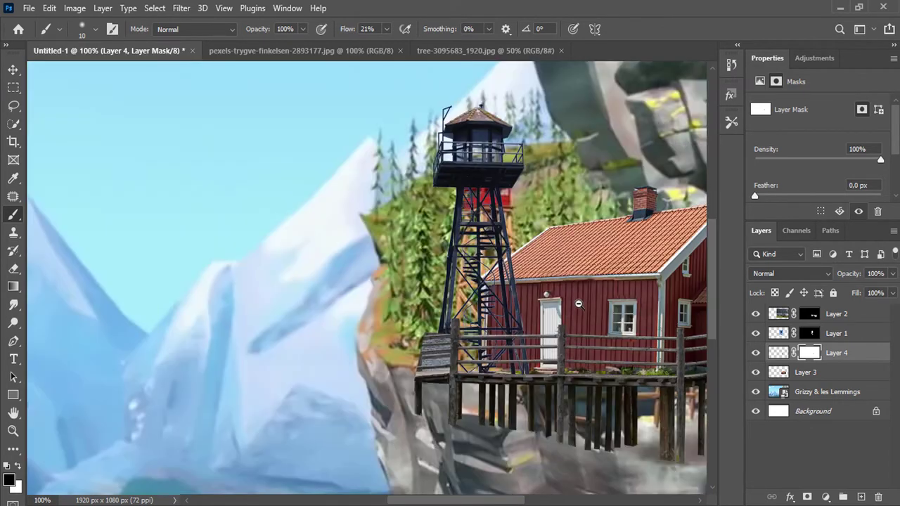
{"action": "scroll", "coordinate": [594, 304], "scroll_direction": "down", "scroll_amount": 1}
{"action": "scroll", "coordinate": [598, 299], "scroll_direction": "down", "scroll_amount": 1}
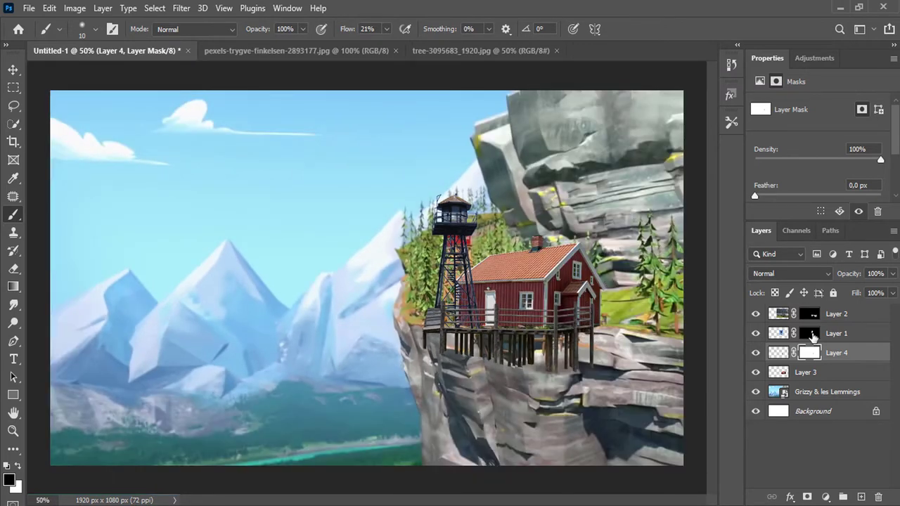
{"action": "left_click", "coordinate": [778, 333]}
Target Layer 2's mask and choose a Hard Round brush.
{"action": "left_click", "coordinate": [811, 314]}
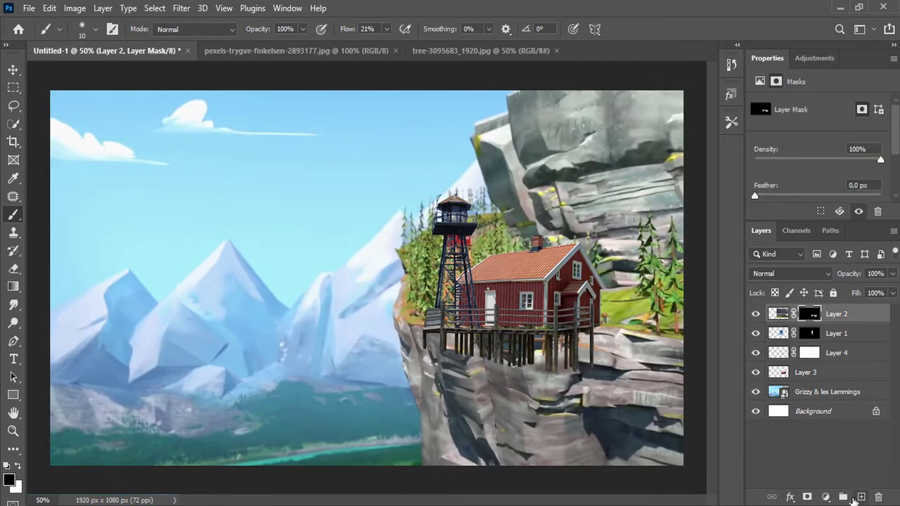
{"action": "scroll", "coordinate": [452, 332], "scroll_direction": "up", "scroll_amount": 2}
{"action": "scroll", "coordinate": [342, 332], "scroll_direction": "up", "scroll_amount": 1}
{"action": "right_click", "coordinate": [362, 331]}
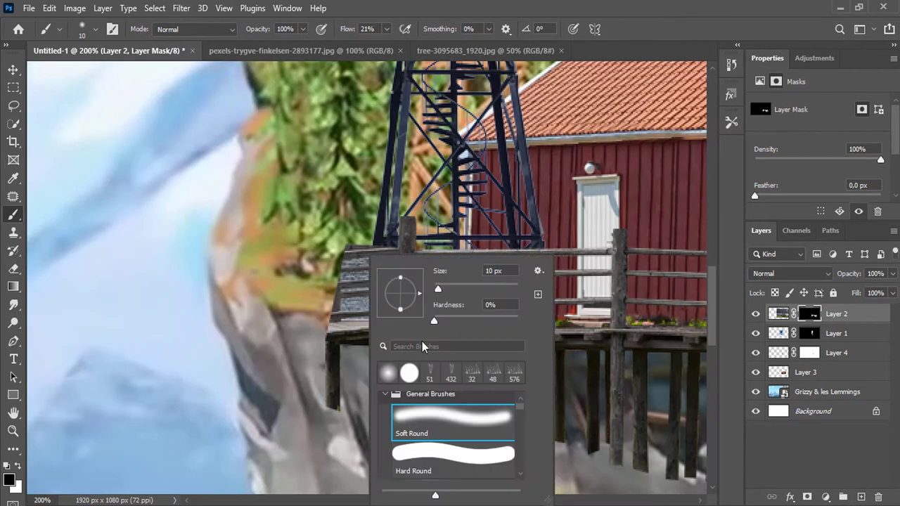
{"action": "left_click", "coordinate": [439, 466]}
{"action": "key", "text": "Return"}
Enlarge the brush to 50 px and paint out the platform at the balcony's left end.
{"action": "right_click", "coordinate": [335, 348]}
{"action": "left_click_drag", "start_coordinate": [372, 278], "coordinate": [385, 278]}
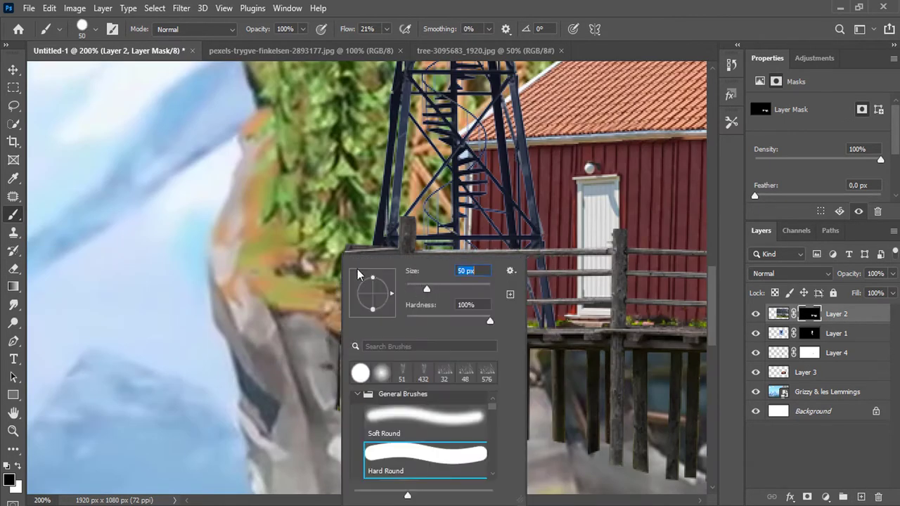
{"action": "key", "text": "Return"}
{"action": "mouse_move", "coordinate": [321, 351]}
{"action": "left_mouse_down"}
{"action": "mouse_move", "coordinate": [354, 346]}
{"action": "mouse_move", "coordinate": [360, 237]}
{"action": "left_mouse_up"}
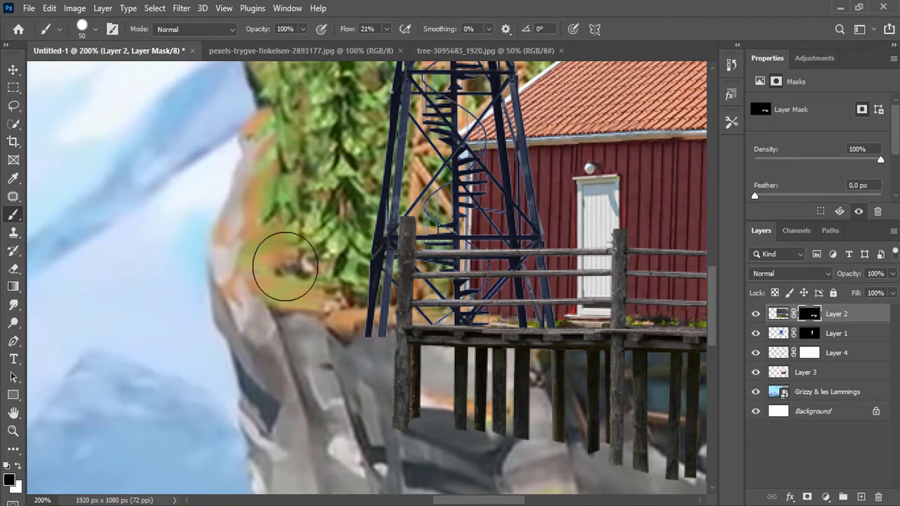
{"action": "left_click", "coordinate": [271, 255], "text": "alt"}
{"action": "left_click", "coordinate": [270, 254], "text": "alt"}
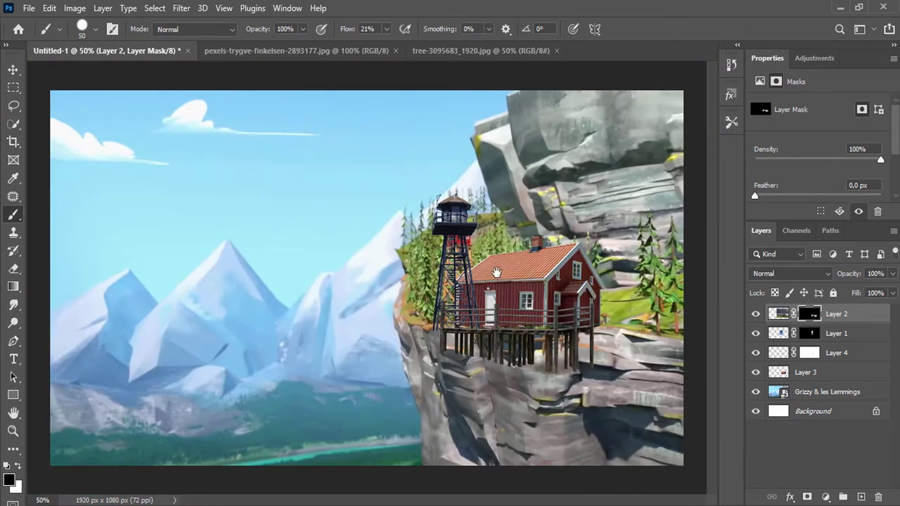
Close the red house source photo and return to the composite document.
{"action": "left_click", "coordinate": [373, 50]}
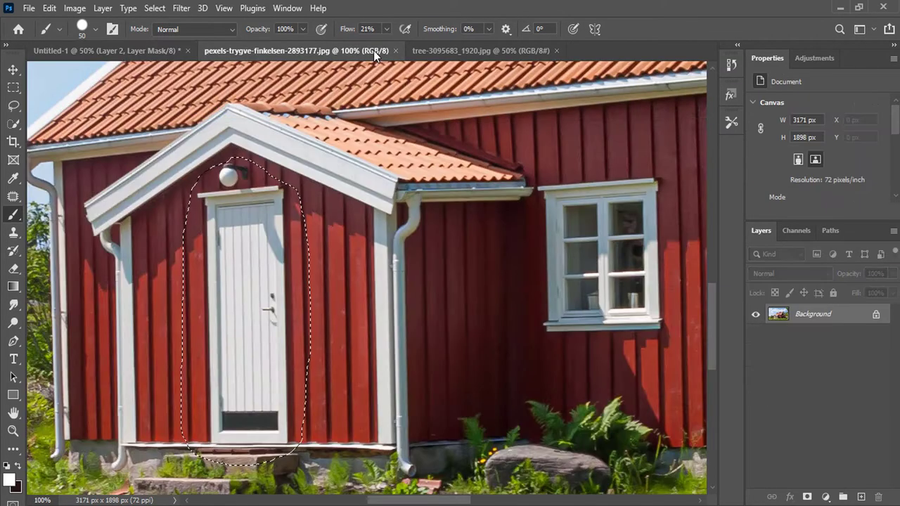
{"action": "left_click", "coordinate": [396, 50]}
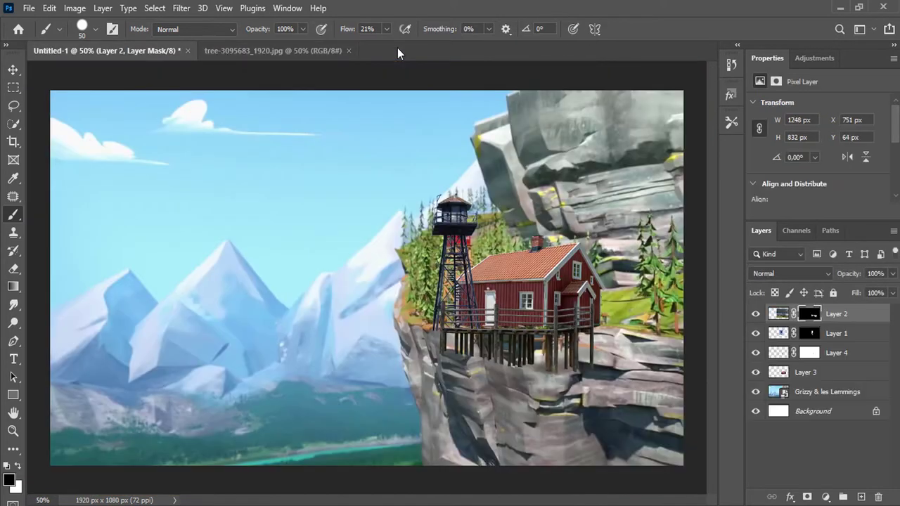
{"action": "left_click", "coordinate": [293, 54]}
{"action": "left_click", "coordinate": [117, 52]}
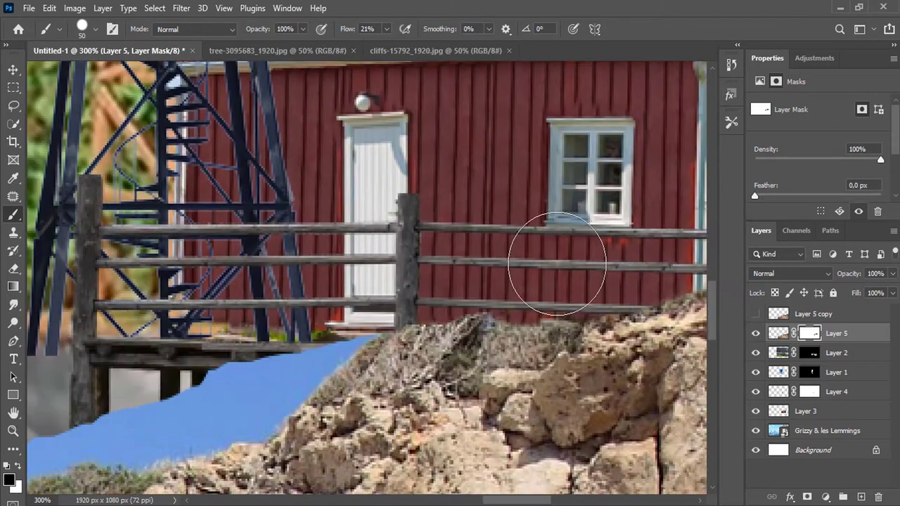
Refine Layer 5's cliff mask along the rock edge and mask out the light-blue strip.
{"action": "mouse_move", "coordinate": [553, 260]}
{"action": "left_mouse_down"}
{"action": "mouse_move", "coordinate": [282, 311]}
{"action": "mouse_move", "coordinate": [241, 371]}
{"action": "mouse_move", "coordinate": [199, 399]}
{"action": "mouse_move", "coordinate": [281, 342]}
{"action": "mouse_move", "coordinate": [207, 381]}
{"action": "mouse_move", "coordinate": [237, 362]}
{"action": "mouse_move", "coordinate": [147, 428]}
{"action": "mouse_move", "coordinate": [99, 422]}
{"action": "left_mouse_up"}
{"action": "mouse_move", "coordinate": [604, 211]}
{"action": "left_mouse_down"}
{"action": "mouse_move", "coordinate": [542, 190]}
{"action": "mouse_move", "coordinate": [410, 258]}
{"action": "mouse_move", "coordinate": [341, 309]}
{"action": "mouse_move", "coordinate": [192, 342]}
{"action": "mouse_move", "coordinate": [450, 148]}
{"action": "mouse_move", "coordinate": [387, 191]}
{"action": "mouse_move", "coordinate": [293, 211]}
{"action": "mouse_move", "coordinate": [260, 251]}
{"action": "mouse_move", "coordinate": [246, 428]}
{"action": "left_mouse_up"}
{"action": "left_click_drag", "start_coordinate": [273, 326], "coordinate": [331, 184]}
{"action": "mouse_move", "coordinate": [330, 184]}
{"action": "left_mouse_down"}
{"action": "mouse_move", "coordinate": [323, 231]}
{"action": "mouse_move", "coordinate": [274, 288]}
{"action": "mouse_move", "coordinate": [293, 277]}
{"action": "mouse_move", "coordinate": [285, 282]}
{"action": "left_mouse_up"}
{"action": "scroll", "coordinate": [295, 239], "scroll_direction": "down", "scroll_amount": 3}
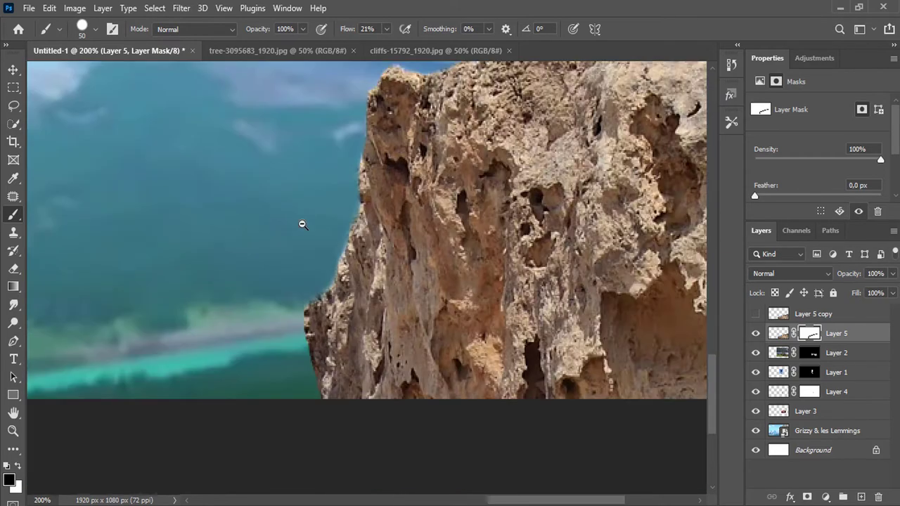
{"action": "scroll", "coordinate": [302, 225], "scroll_direction": "down", "scroll_amount": 2}
{"action": "scroll", "coordinate": [573, 295], "scroll_direction": "up", "scroll_amount": 3}
Blend the rock top under the house fence on the cliff mask.
{"action": "left_click_drag", "start_coordinate": [572, 295], "coordinate": [390, 251]}
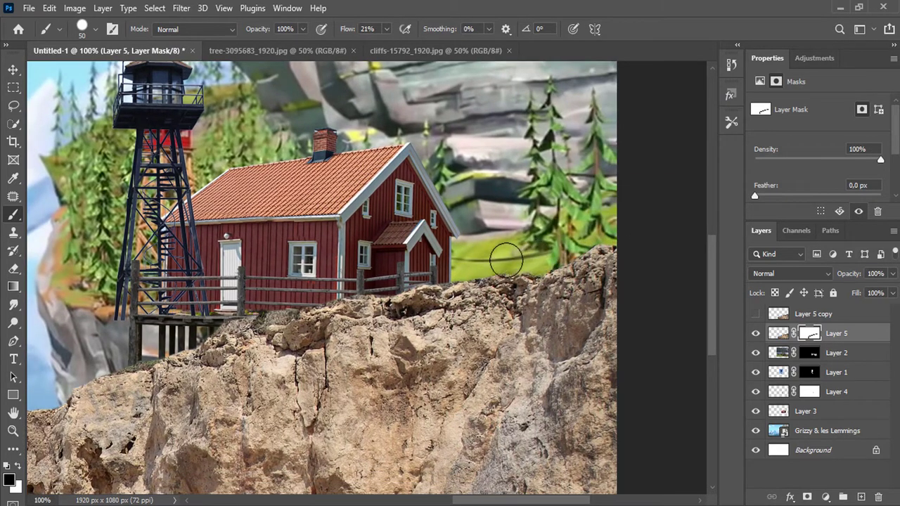
{"action": "left_click_drag", "start_coordinate": [304, 281], "coordinate": [232, 319]}
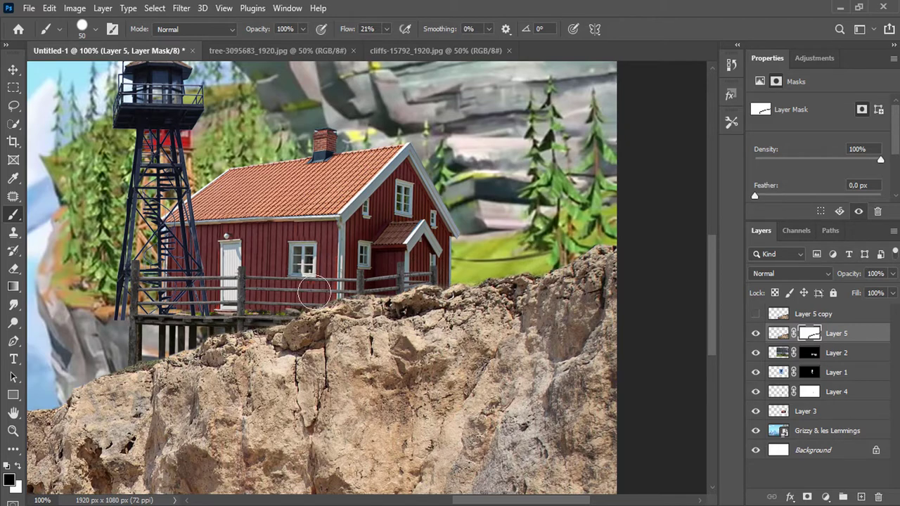
{"action": "scroll", "coordinate": [94, 360], "scroll_direction": "down", "scroll_amount": 2}
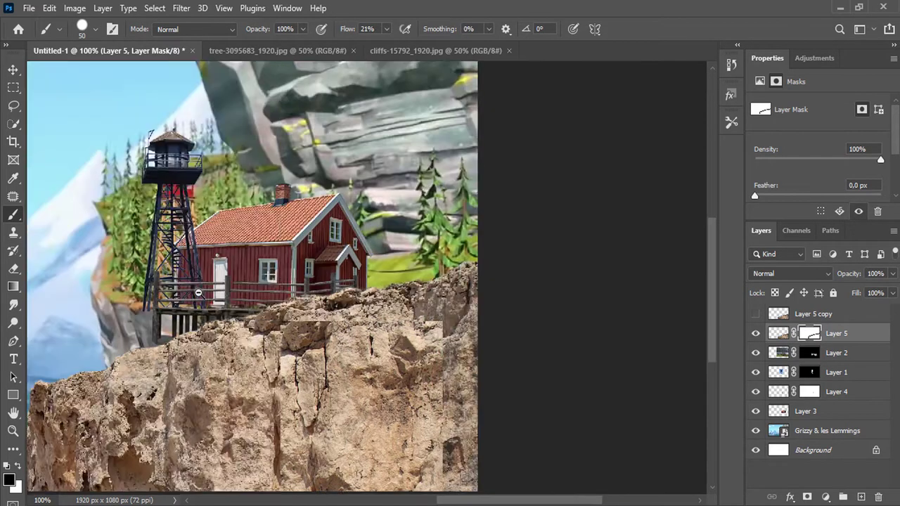
{"action": "left_click_drag", "start_coordinate": [257, 248], "coordinate": [500, 304]}
Tilt the cliff rock slightly and raise it under the house.
{"action": "key", "text": "ctrl+t"}
{"action": "right_click", "coordinate": [546, 148]}
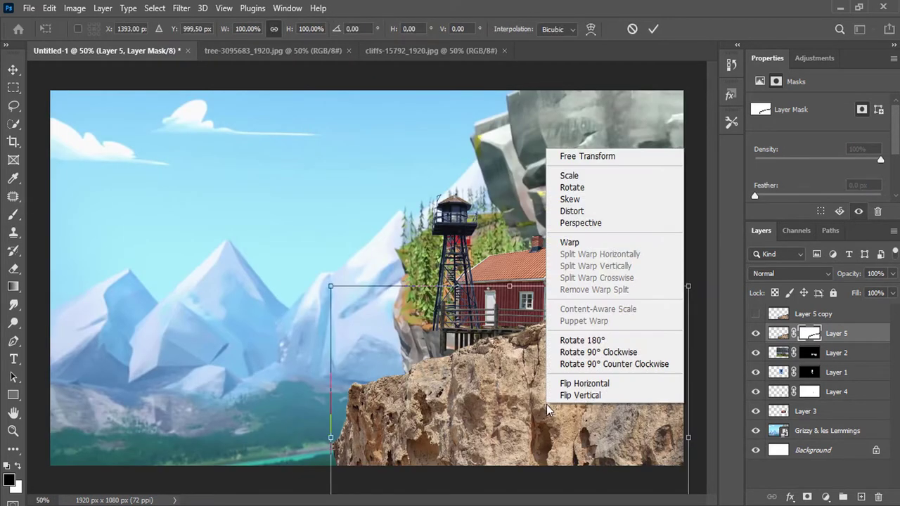
{"action": "left_click", "coordinate": [577, 372]}
{"action": "mouse_move", "coordinate": [495, 375]}
{"action": "left_mouse_down"}
{"action": "mouse_move", "coordinate": [518, 330]}
{"action": "mouse_move", "coordinate": [552, 411]}
{"action": "left_mouse_up"}
{"action": "right_click", "coordinate": [495, 340]}
{"action": "left_click", "coordinate": [527, 315]}
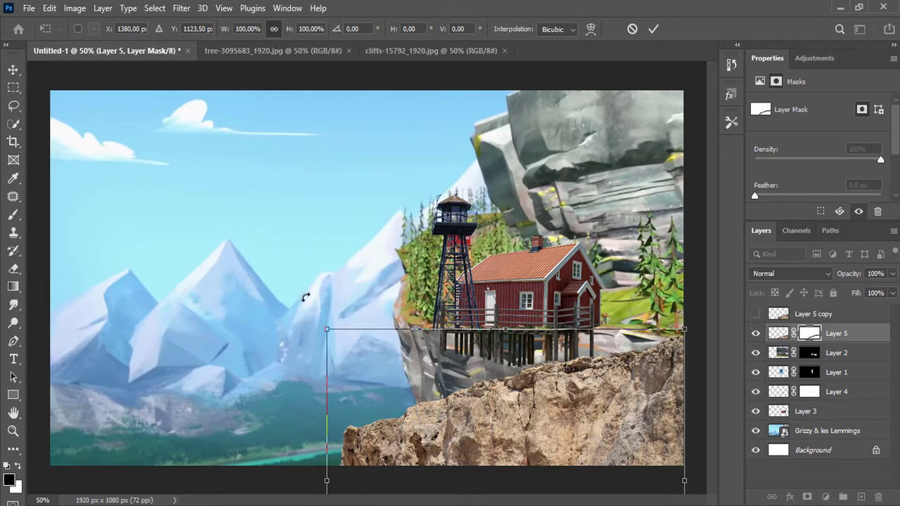
{"action": "left_click_drag", "start_coordinate": [301, 298], "coordinate": [318, 260]}
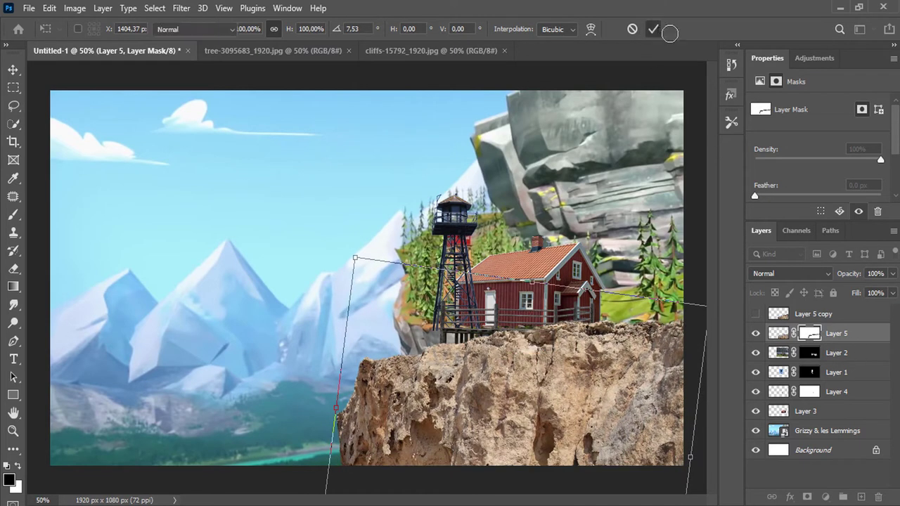
{"action": "key", "text": "Return"}
Duplicate the cliff as a backup, convert it to a Smart Object, then rasterize it.
{"action": "key", "text": "ctrl+j"}
{"action": "key", "text": "b"}
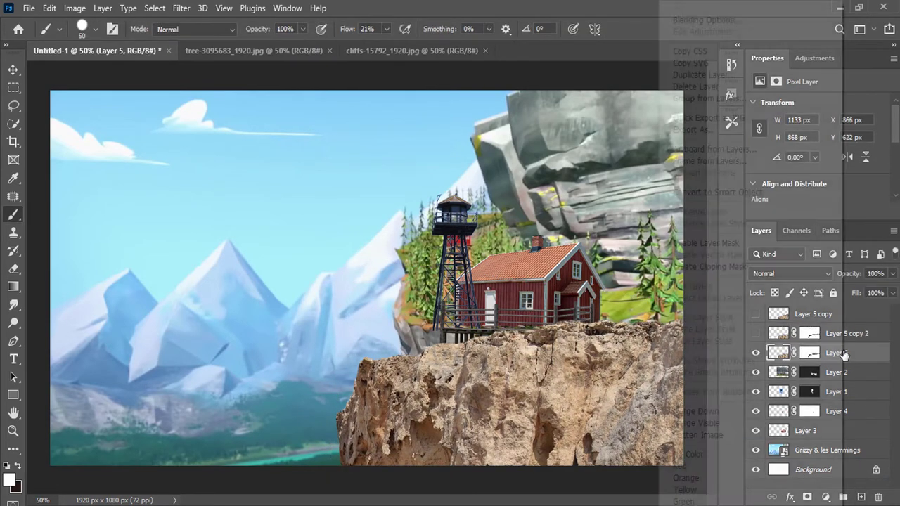
{"action": "right_click", "coordinate": [833, 355]}
{"action": "left_click", "coordinate": [730, 196]}
{"action": "right_click", "coordinate": [850, 362]}
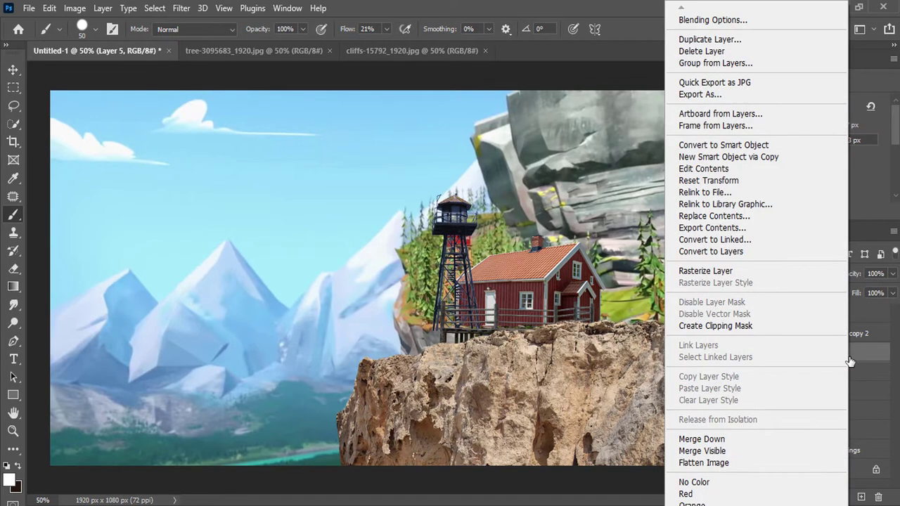
{"action": "left_click", "coordinate": [754, 270]}
Warp the cliff layer, bending its left and lower-left edges inward.
{"action": "key", "text": "ctrl+t"}
{"action": "right_click", "coordinate": [485, 132]}
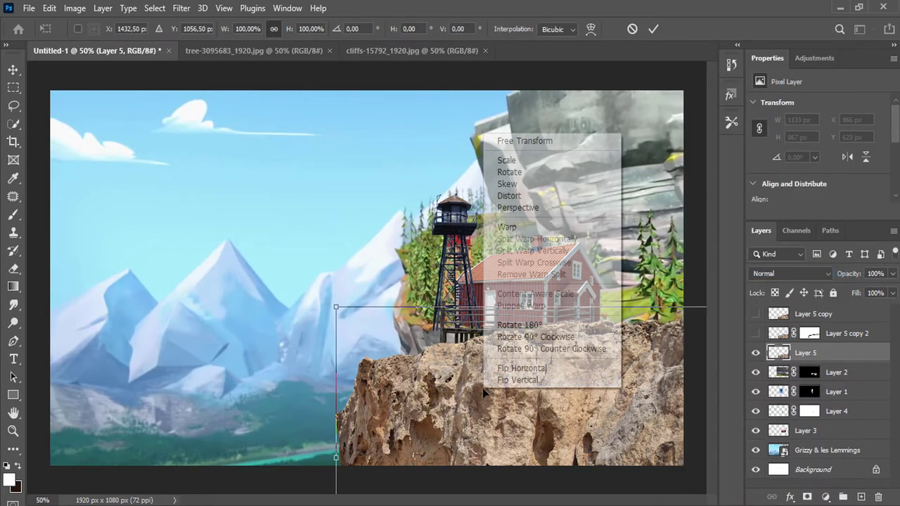
{"action": "left_click", "coordinate": [515, 227]}
{"action": "left_click_drag", "start_coordinate": [348, 362], "coordinate": [369, 365]}
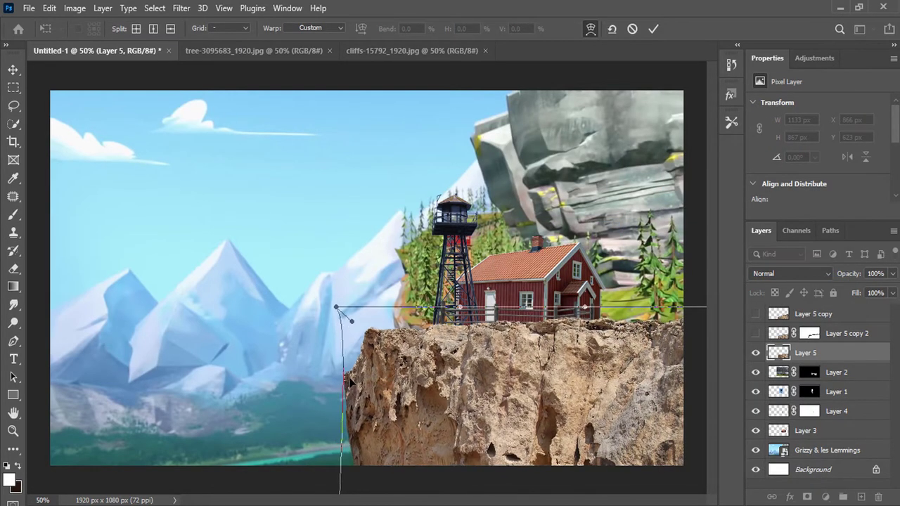
{"action": "left_click_drag", "start_coordinate": [661, 339], "coordinate": [525, 350]}
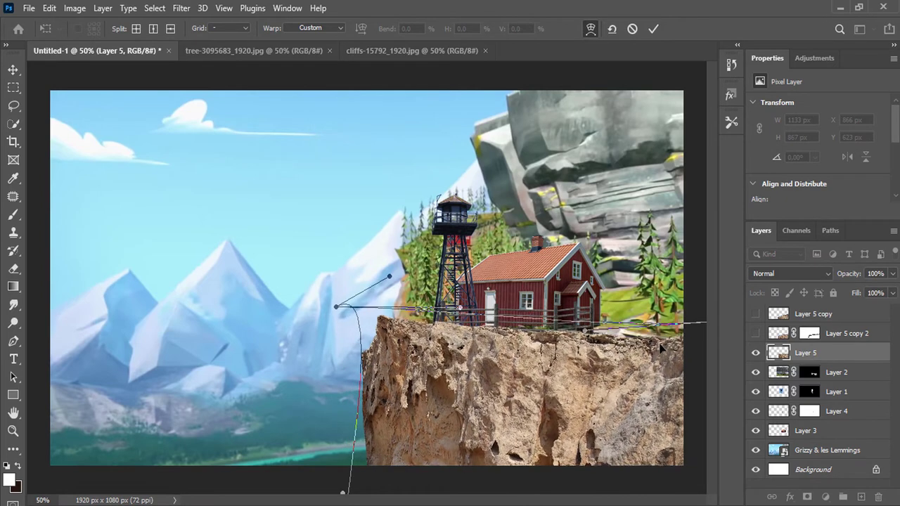
{"action": "left_click_drag", "start_coordinate": [376, 342], "coordinate": [379, 341]}
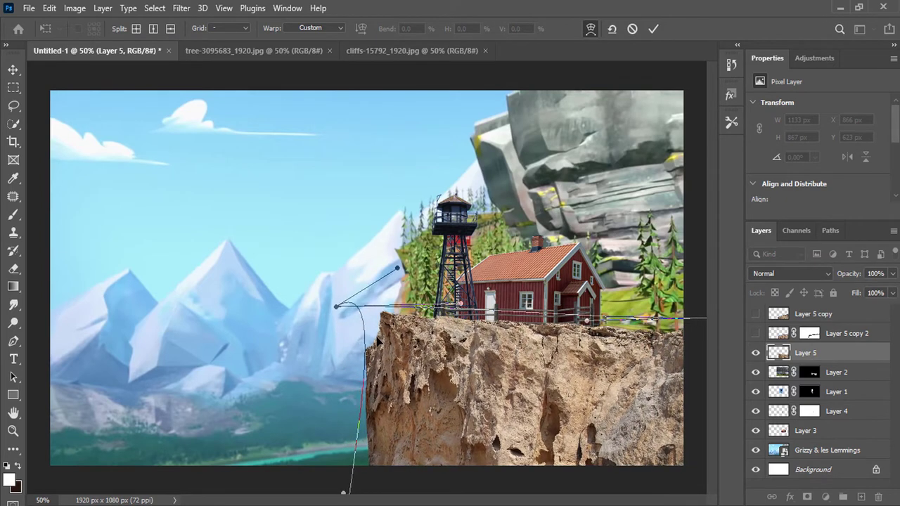
{"action": "left_click_drag", "start_coordinate": [345, 494], "coordinate": [361, 492]}
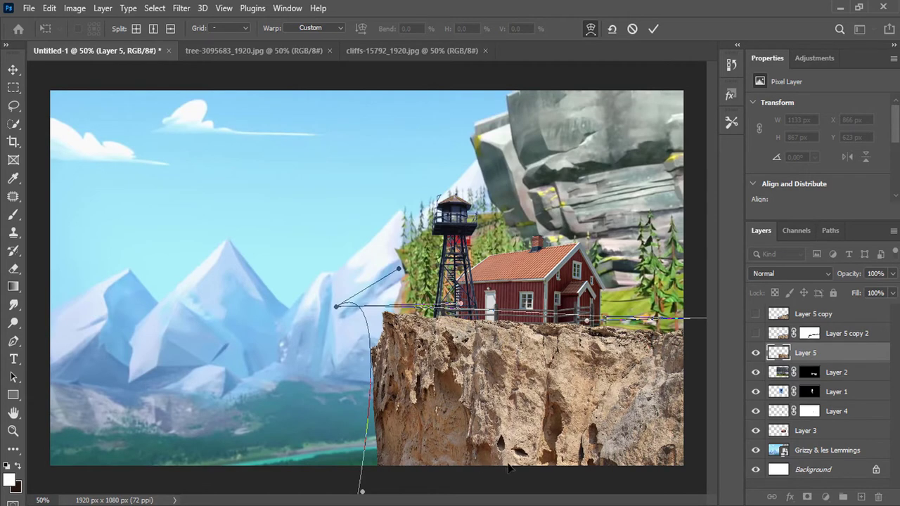
Reshape the warped cliff's top edge to sit under the house, then apply the warp.
{"action": "left_click_drag", "start_coordinate": [436, 309], "coordinate": [439, 327]}
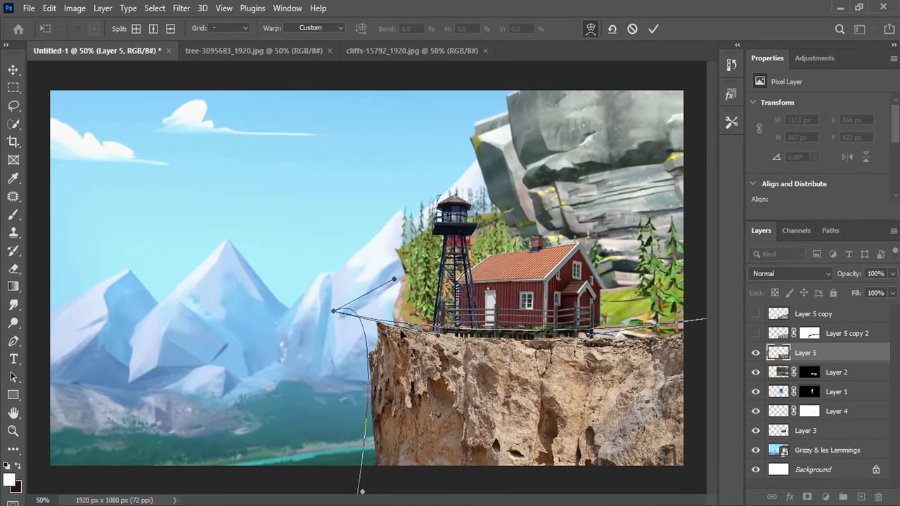
{"action": "left_click_drag", "start_coordinate": [439, 327], "coordinate": [401, 331]}
{"action": "left_click_drag", "start_coordinate": [591, 345], "coordinate": [588, 310]}
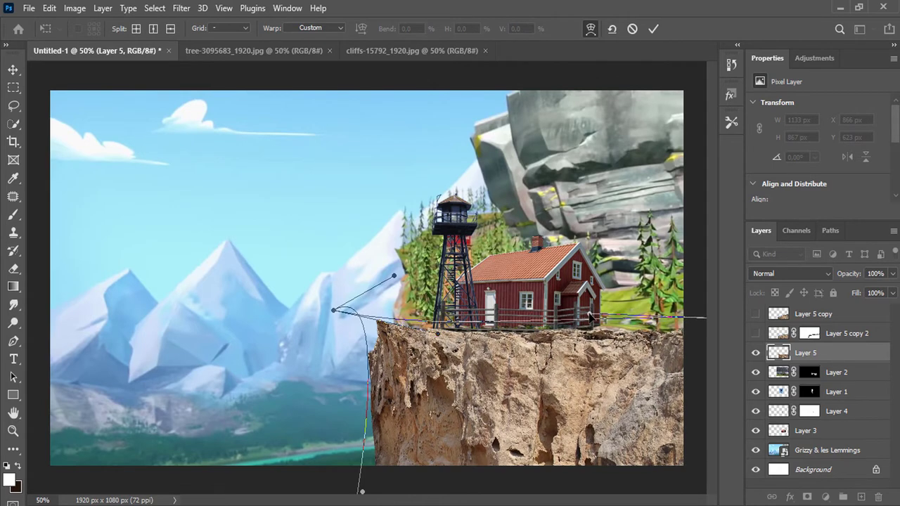
{"action": "mouse_move", "coordinate": [380, 325]}
{"action": "left_mouse_down"}
{"action": "mouse_move", "coordinate": [392, 317]}
{"action": "mouse_move", "coordinate": [337, 302]}
{"action": "left_mouse_up"}
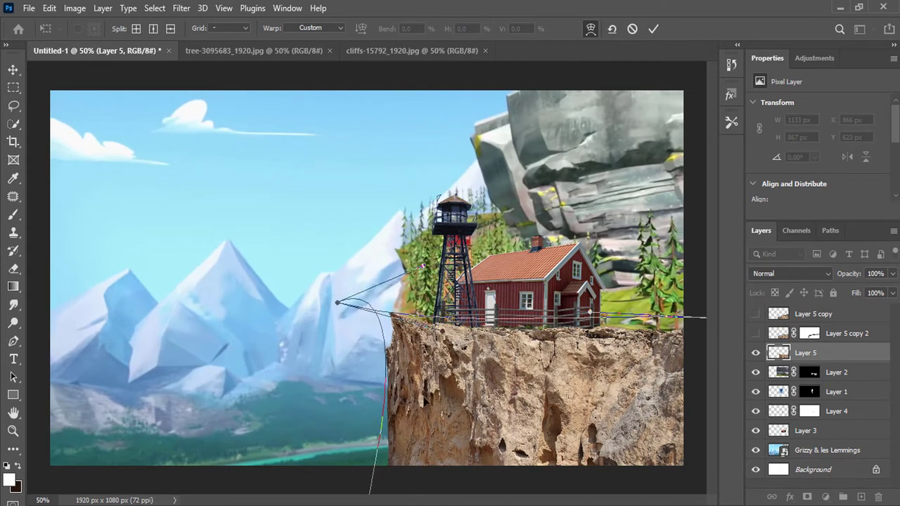
{"action": "key", "text": "ctrl+minus"}
{"action": "key", "text": "ctrl+minus"}
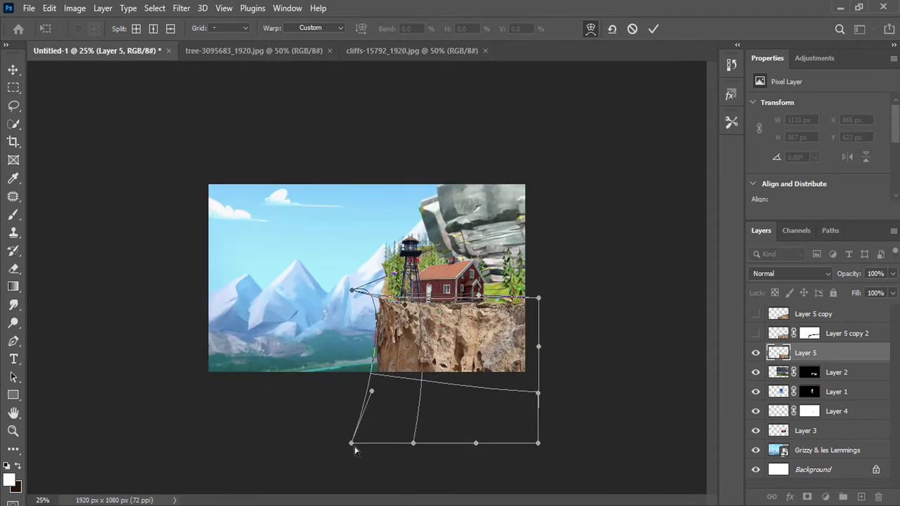
{"action": "left_click_drag", "start_coordinate": [353, 445], "coordinate": [383, 437]}
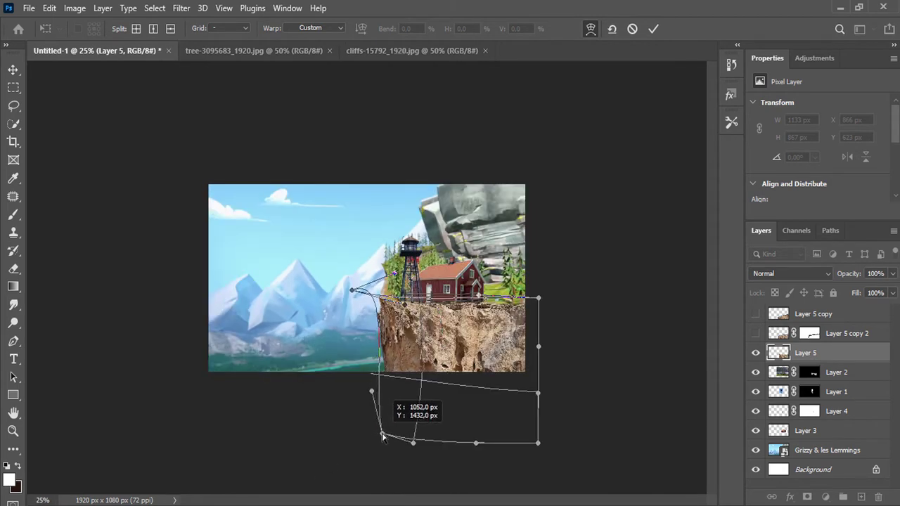
{"action": "left_click", "coordinate": [654, 28]}
Move cliff Layer 5 below the house layers so the stilts show.
{"action": "key", "text": "b"}
{"action": "scroll", "coordinate": [403, 288], "scroll_direction": "up", "scroll_amount": 2}
{"action": "scroll", "coordinate": [403, 288], "scroll_direction": "up", "scroll_amount": 1}
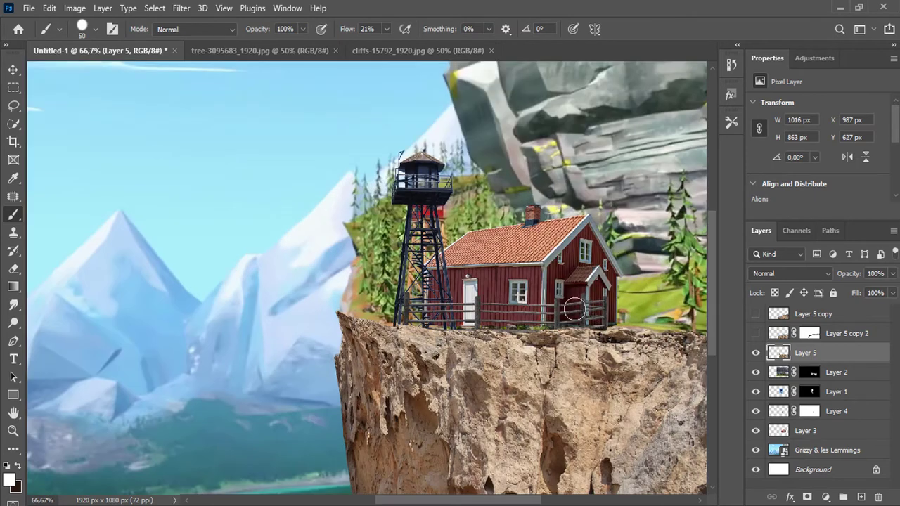
{"action": "left_click_drag", "start_coordinate": [821, 366], "coordinate": [809, 440]}
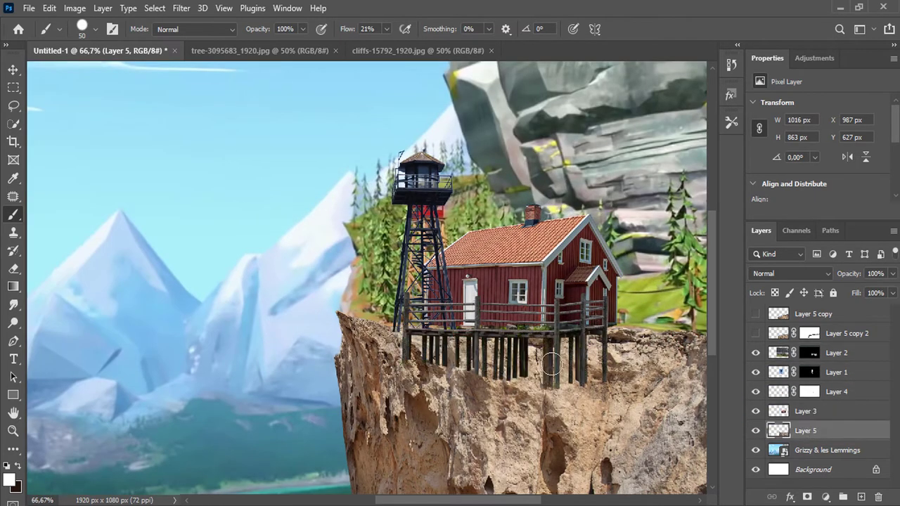
{"action": "scroll", "coordinate": [476, 357], "scroll_direction": "down", "scroll_amount": 1}
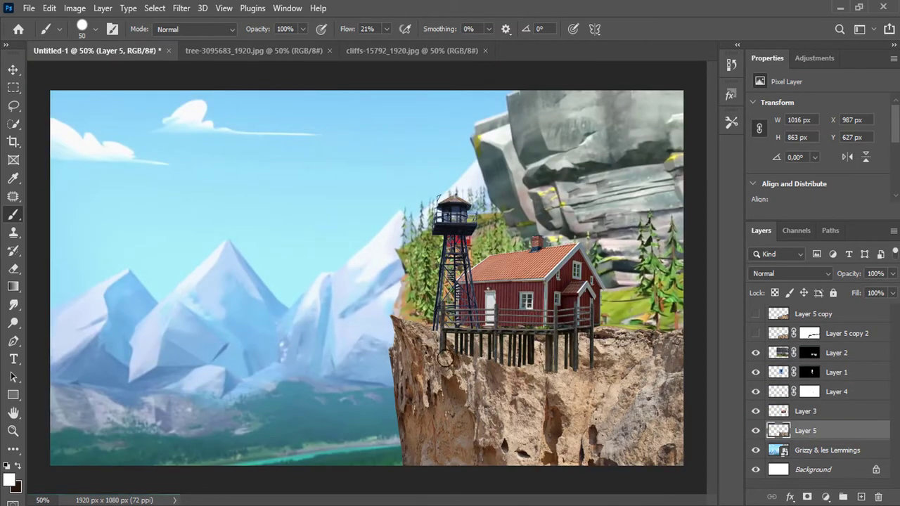
Copy the grassy hill photo into Untitled-1 as Layer 6 and position it.
{"action": "key", "text": "alt+Tab"}
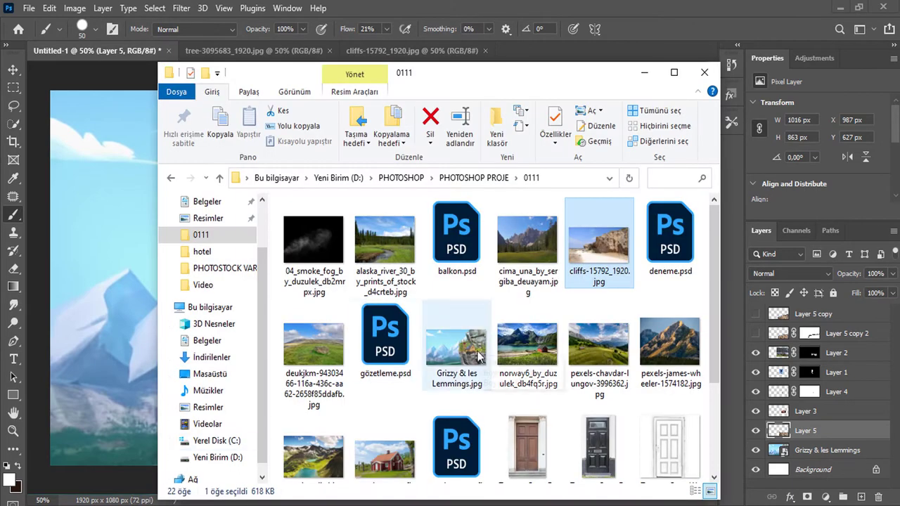
{"action": "scroll", "coordinate": [422, 316], "scroll_direction": "down", "scroll_amount": 5}
{"action": "left_click_drag", "start_coordinate": [362, 422], "coordinate": [587, 55]}
{"action": "mouse_move", "coordinate": [808, 311]}
{"action": "left_mouse_down"}
{"action": "mouse_move", "coordinate": [703, 288]}
{"action": "mouse_move", "coordinate": [105, 51]}
{"action": "mouse_move", "coordinate": [264, 190]}
{"action": "left_mouse_up"}
{"action": "left_click", "coordinate": [12, 70]}
{"action": "left_click_drag", "start_coordinate": [246, 246], "coordinate": [377, 254]}
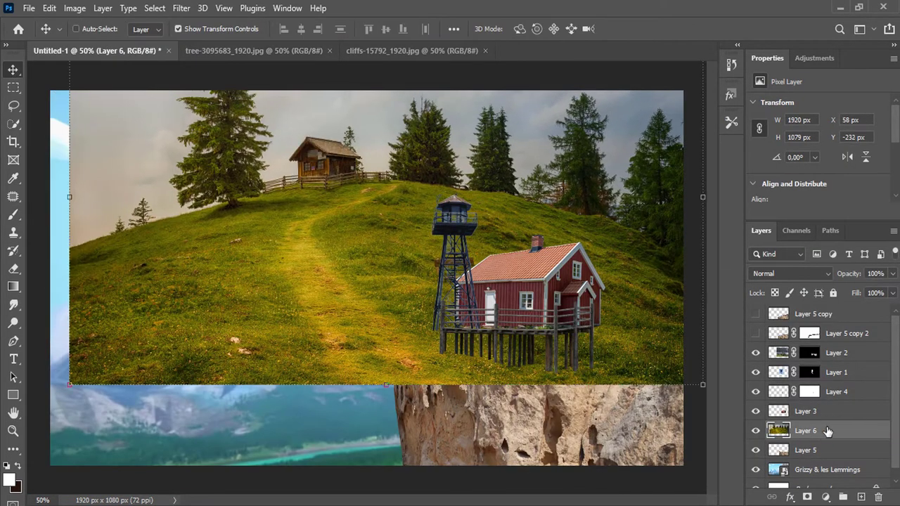
Reposition the meadow photo and set the Clone Stamp to sample the current layer.
{"action": "mouse_move", "coordinate": [799, 430]}
{"action": "left_mouse_down"}
{"action": "mouse_move", "coordinate": [769, 454]}
{"action": "mouse_move", "coordinate": [799, 459]}
{"action": "left_mouse_up"}
{"action": "mouse_move", "coordinate": [218, 227]}
{"action": "left_mouse_down"}
{"action": "mouse_move", "coordinate": [351, 243]}
{"action": "mouse_move", "coordinate": [181, 277]}
{"action": "left_mouse_up"}
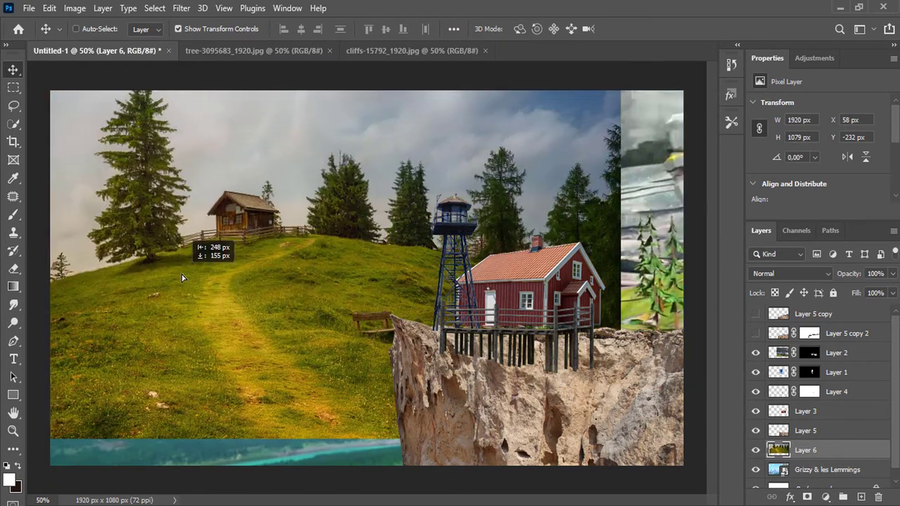
{"action": "left_click", "coordinate": [14, 232]}
{"action": "left_click", "coordinate": [594, 28]}
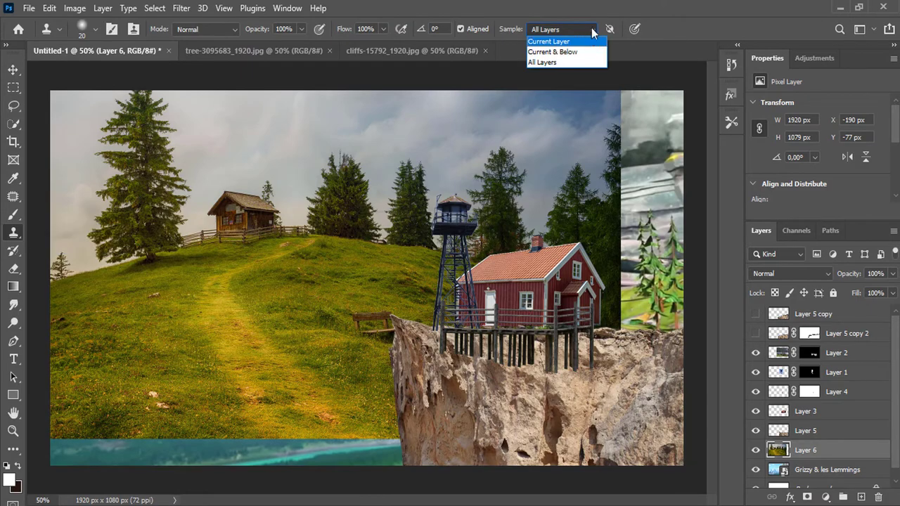
{"action": "left_click", "coordinate": [556, 33]}
{"action": "scroll", "coordinate": [173, 311], "scroll_direction": "up", "scroll_amount": 4}
{"action": "right_click", "coordinate": [342, 292]}
{"action": "left_click", "coordinate": [161, 225]}
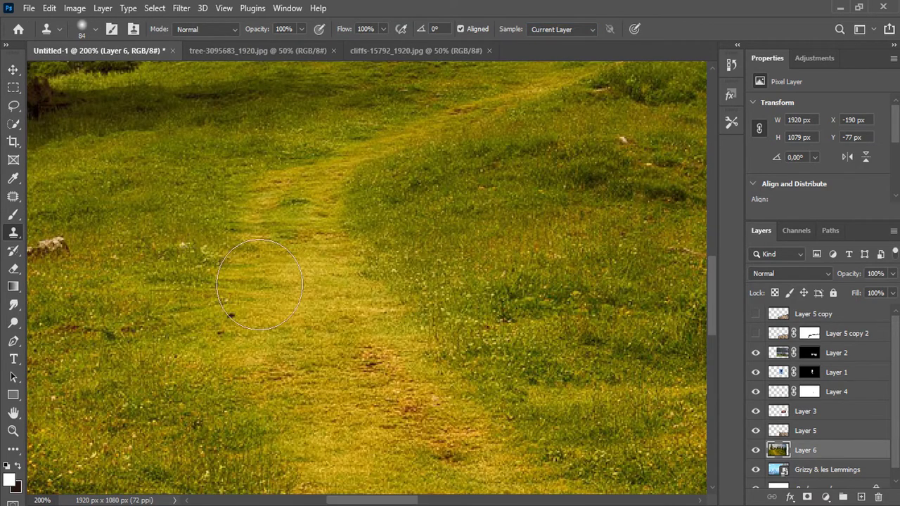
Clone grass over the dirt path across the meadow.
{"action": "mouse_move", "coordinate": [210, 281]}
{"action": "left_mouse_down"}
{"action": "mouse_move", "coordinate": [274, 323]}
{"action": "mouse_move", "coordinate": [309, 428]}
{"action": "left_mouse_up"}
{"action": "mouse_move", "coordinate": [374, 206]}
{"action": "left_mouse_down"}
{"action": "mouse_move", "coordinate": [321, 297]}
{"action": "mouse_move", "coordinate": [443, 418]}
{"action": "left_mouse_up"}
{"action": "scroll", "coordinate": [442, 417], "scroll_direction": "down", "scroll_amount": 3}
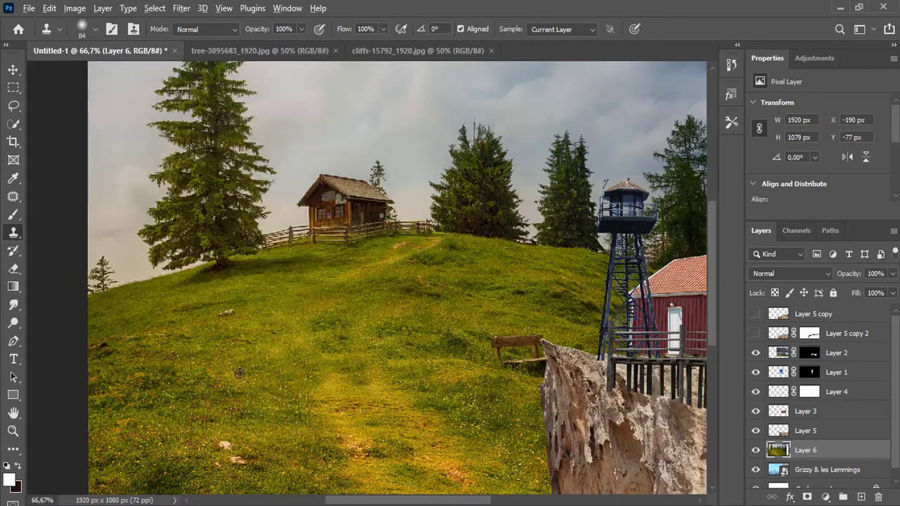
{"action": "left_click_drag", "start_coordinate": [377, 442], "coordinate": [449, 475]}
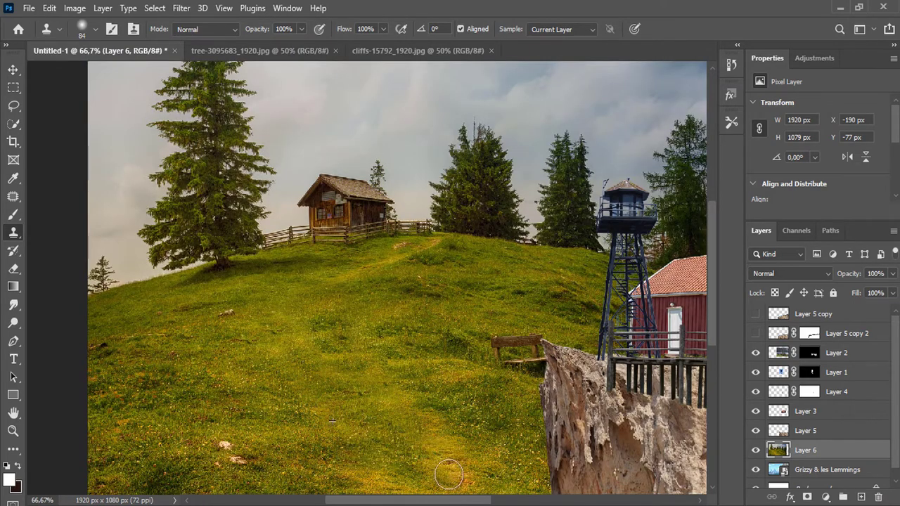
{"action": "left_click_drag", "start_coordinate": [459, 433], "coordinate": [412, 418]}
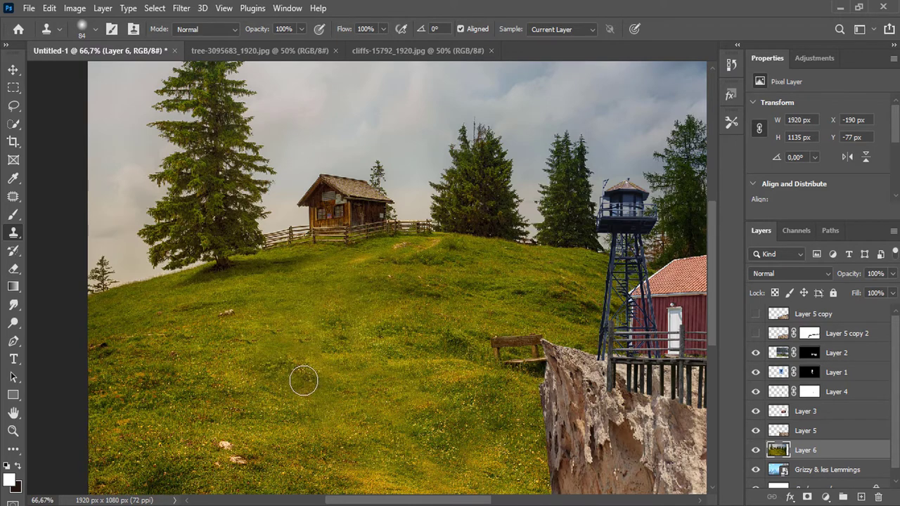
Zoom in and clone clean grass over a remaining worn patch.
{"action": "left_click", "coordinate": [307, 407], "text": "alt"}
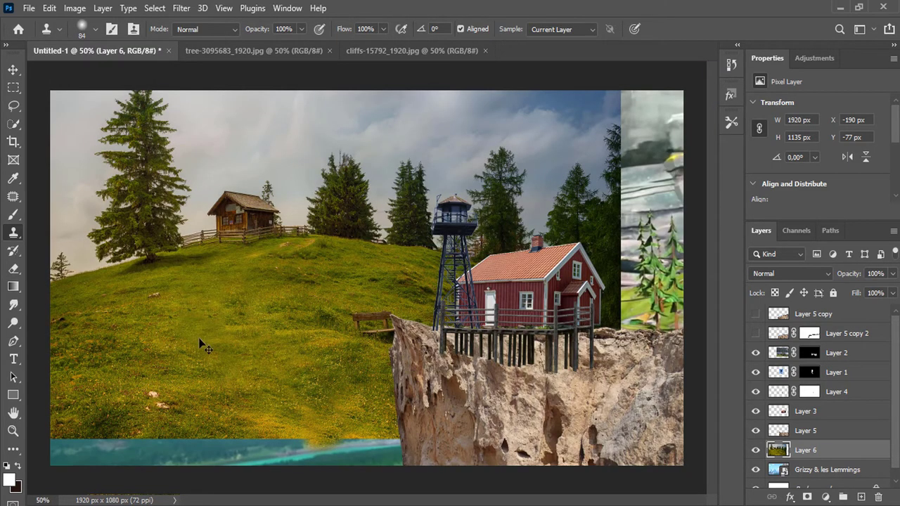
{"action": "scroll", "coordinate": [200, 345], "scroll_direction": "up", "scroll_amount": 1}
{"action": "scroll", "coordinate": [211, 337], "scroll_direction": "up", "scroll_amount": 3}
{"action": "left_click_drag", "start_coordinate": [241, 321], "coordinate": [357, 305]}
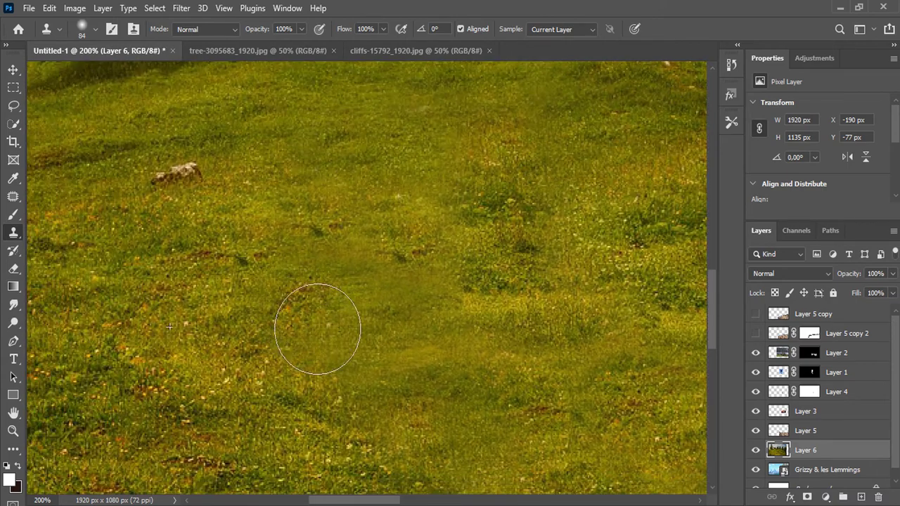
{"action": "left_click", "coordinate": [193, 305], "text": "alt"}
{"action": "left_click_drag", "start_coordinate": [293, 286], "coordinate": [381, 384]}
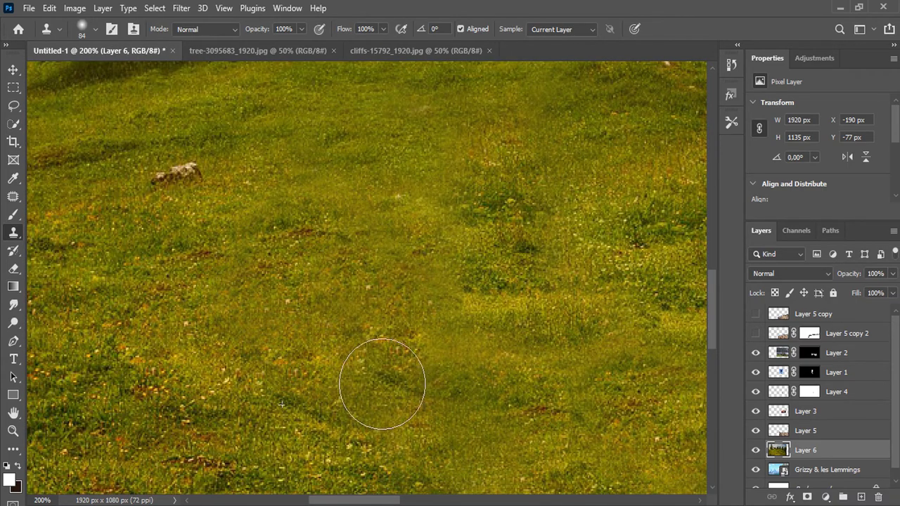
{"action": "left_click", "coordinate": [377, 333], "text": "alt"}
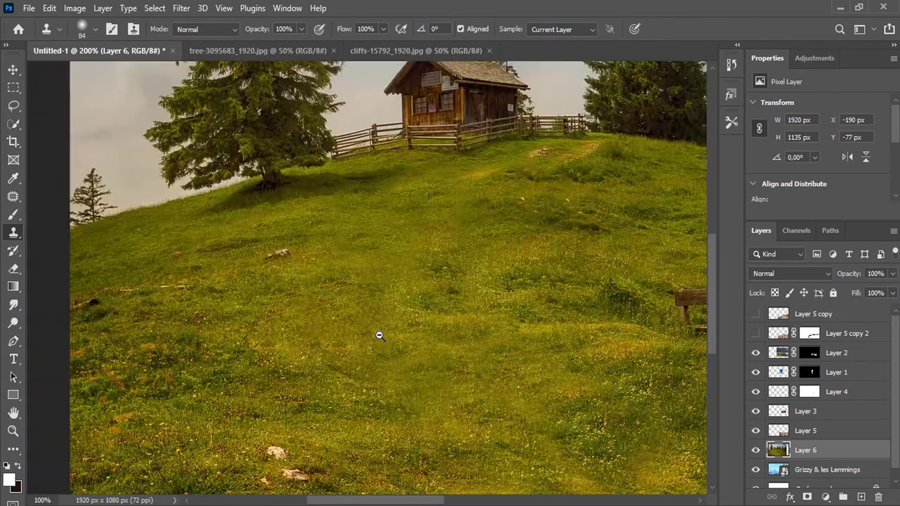
{"action": "left_click", "coordinate": [379, 335], "text": "alt"}
Slide the meadow photo right so the painted mountains show on the left.
{"action": "key", "text": "v"}
{"action": "mouse_move", "coordinate": [264, 217]}
{"action": "left_mouse_down"}
{"action": "mouse_move", "coordinate": [540, 224]}
{"action": "mouse_move", "coordinate": [503, 182]}
{"action": "left_mouse_up"}
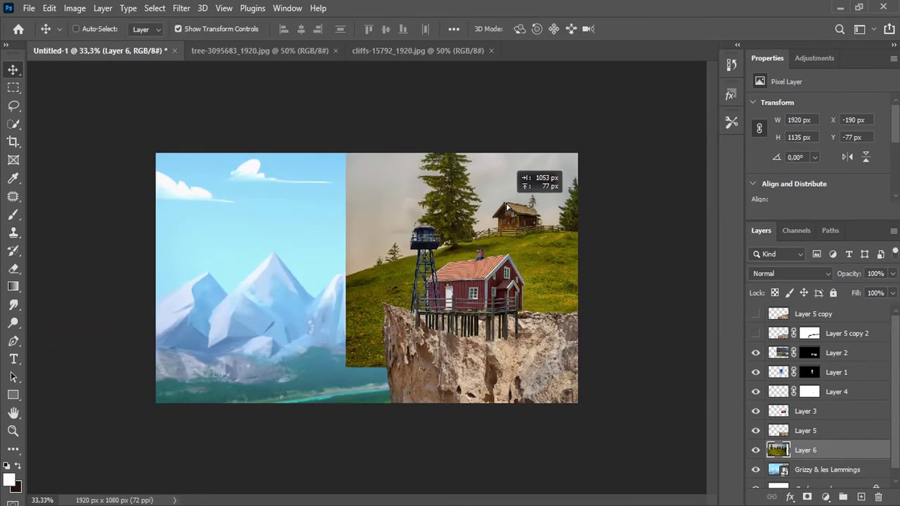
{"action": "mouse_move", "coordinate": [504, 182]}
{"action": "left_mouse_down"}
{"action": "mouse_move", "coordinate": [478, 250]}
{"action": "mouse_move", "coordinate": [289, 301]}
{"action": "mouse_move", "coordinate": [333, 305]}
{"action": "left_mouse_up"}
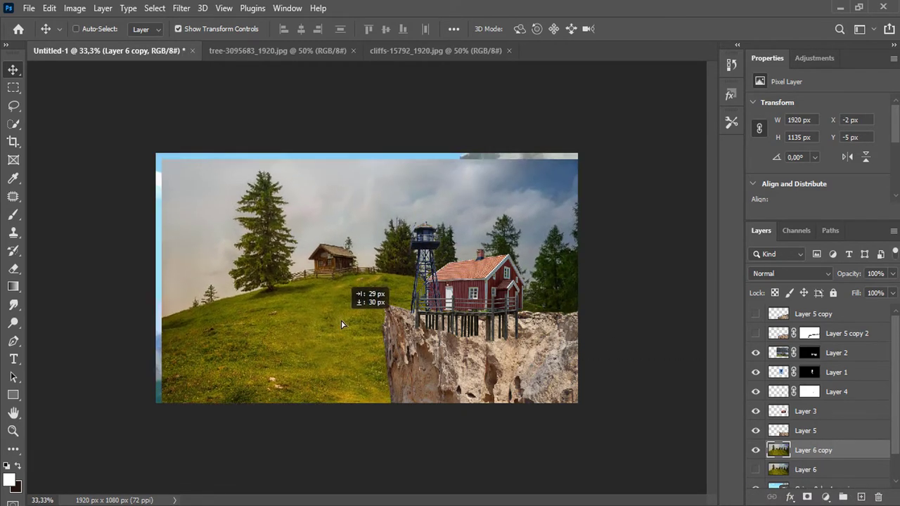
Add a layer mask to Layer 6 copy and paint out its right side.
{"action": "left_click", "coordinate": [807, 497]}
{"action": "key", "text": "b"}
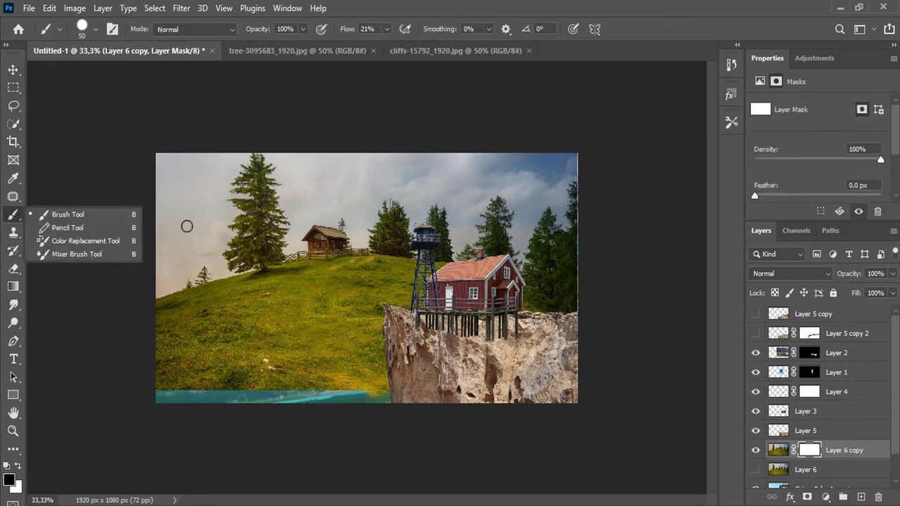
{"action": "right_click", "coordinate": [190, 235]}
{"action": "key", "text": "Return"}
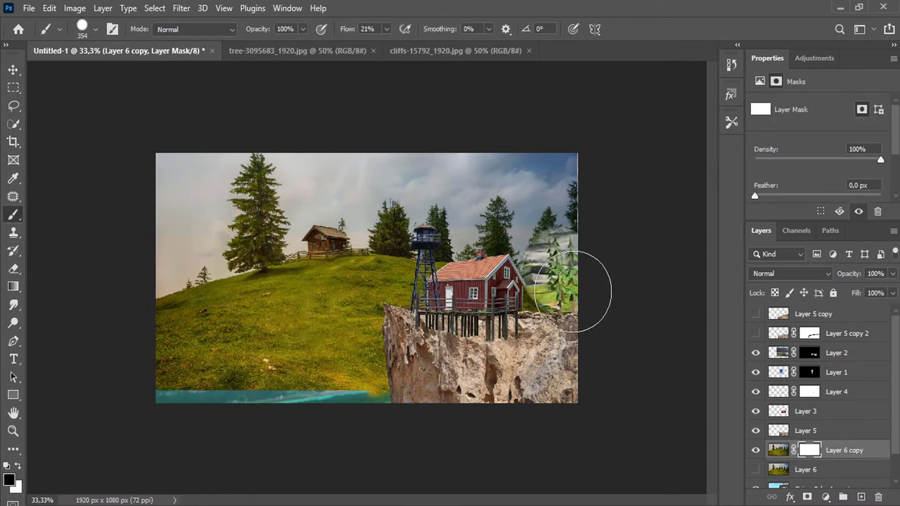
{"action": "mouse_move", "coordinate": [579, 288]}
{"action": "left_mouse_down"}
{"action": "mouse_move", "coordinate": [492, 171]}
{"action": "mouse_move", "coordinate": [184, 240]}
{"action": "mouse_move", "coordinate": [379, 225]}
{"action": "mouse_move", "coordinate": [267, 165]}
{"action": "left_mouse_up"}
Scale the meadow copy down to about 86% and commit.
{"action": "left_click", "coordinate": [10, 70]}
{"action": "left_click_drag", "start_coordinate": [193, 242], "coordinate": [213, 242]}
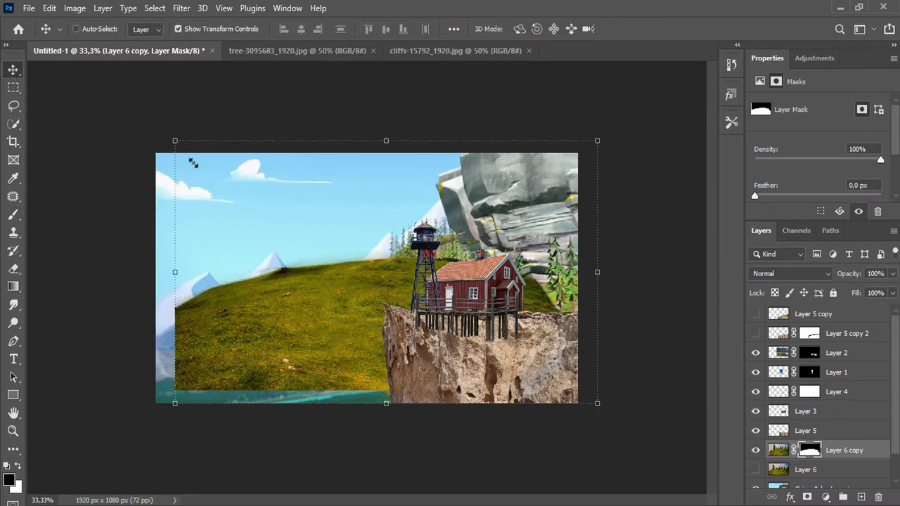
{"action": "mouse_move", "coordinate": [193, 163]}
{"action": "left_mouse_down"}
{"action": "mouse_move", "coordinate": [251, 225]}
{"action": "mouse_move", "coordinate": [331, 255]}
{"action": "mouse_move", "coordinate": [181, 241]}
{"action": "mouse_move", "coordinate": [149, 228]}
{"action": "left_mouse_up"}
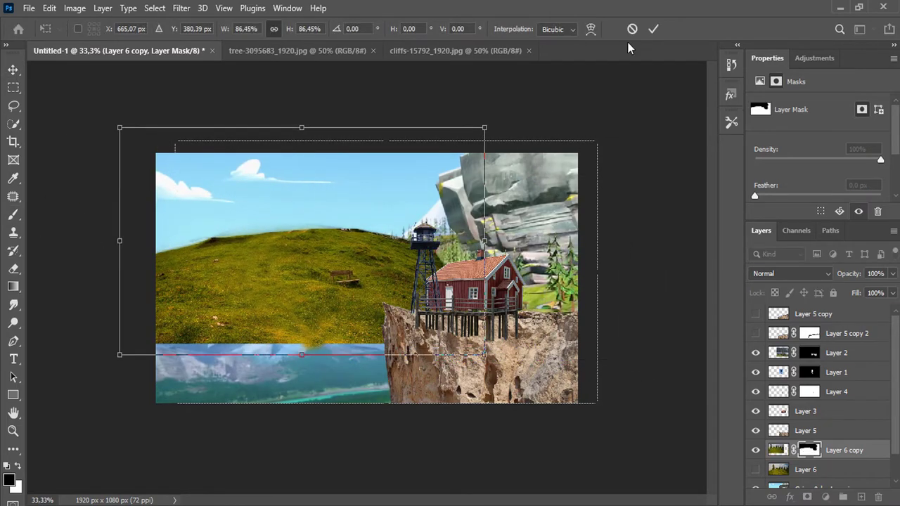
{"action": "left_click", "coordinate": [653, 29]}
Clone the wooden bench out of the meadow copy and slide it right behind the house.
{"action": "left_click", "coordinate": [777, 450]}
{"action": "scroll", "coordinate": [341, 295], "scroll_direction": "up", "scroll_amount": 3}
{"action": "key", "text": "s"}
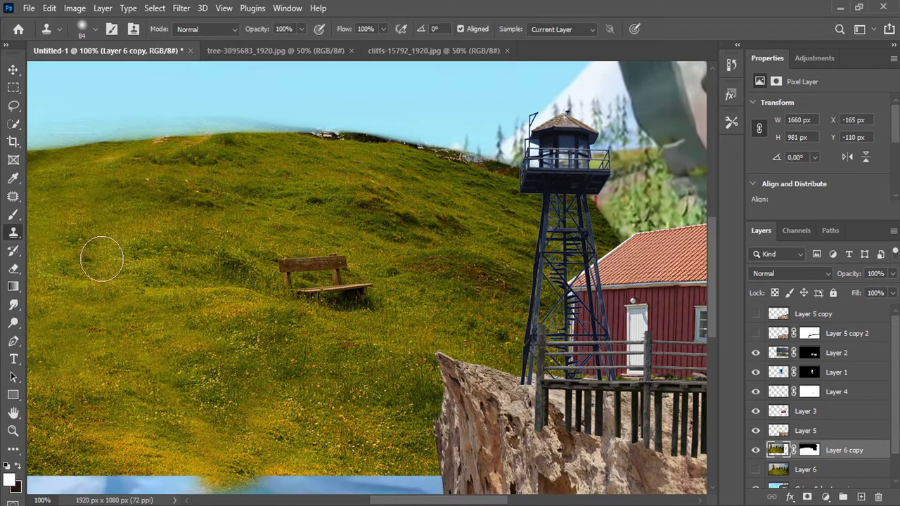
{"action": "left_click", "coordinate": [223, 244], "text": "alt"}
{"action": "left_click_drag", "start_coordinate": [325, 284], "coordinate": [336, 309]}
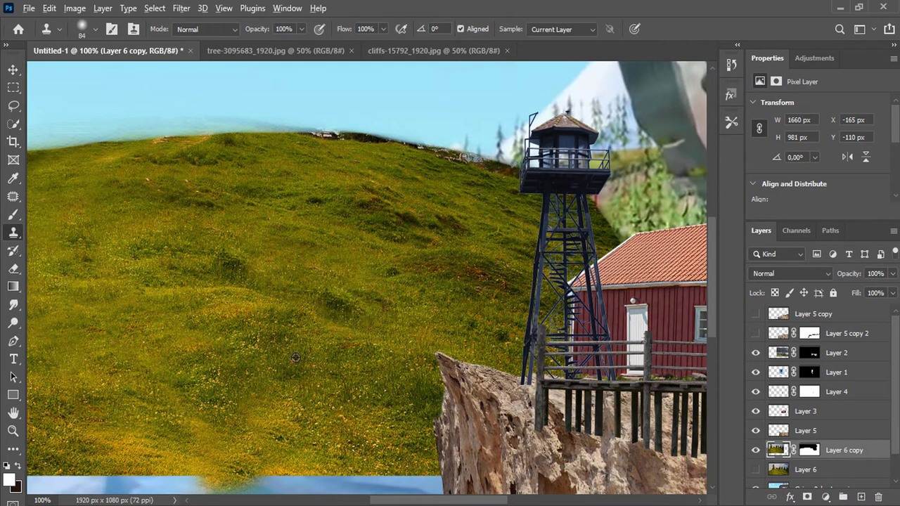
{"action": "left_click", "coordinate": [118, 370], "text": "alt"}
{"action": "mouse_move", "coordinate": [338, 345]}
{"action": "left_mouse_down"}
{"action": "mouse_move", "coordinate": [295, 317]}
{"action": "mouse_move", "coordinate": [201, 291]}
{"action": "mouse_move", "coordinate": [160, 291]}
{"action": "left_mouse_up"}
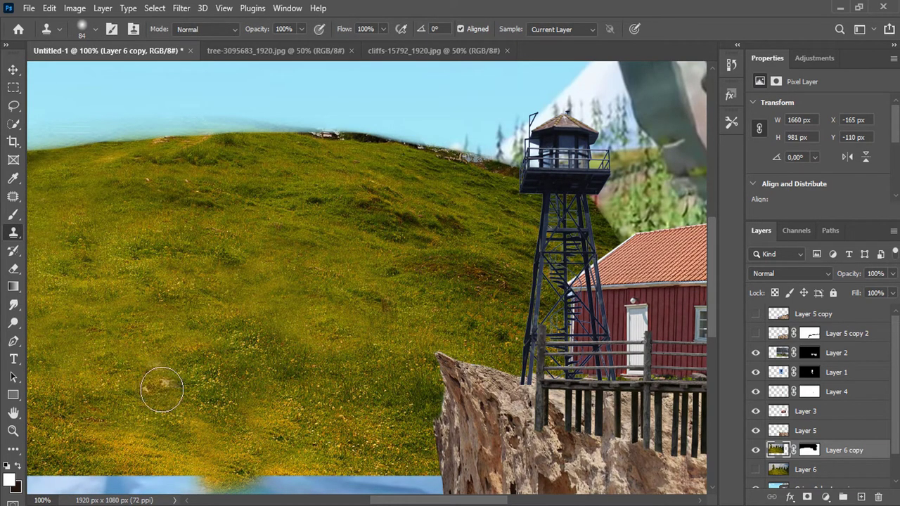
{"action": "scroll", "coordinate": [199, 301], "scroll_direction": "down", "scroll_amount": 2}
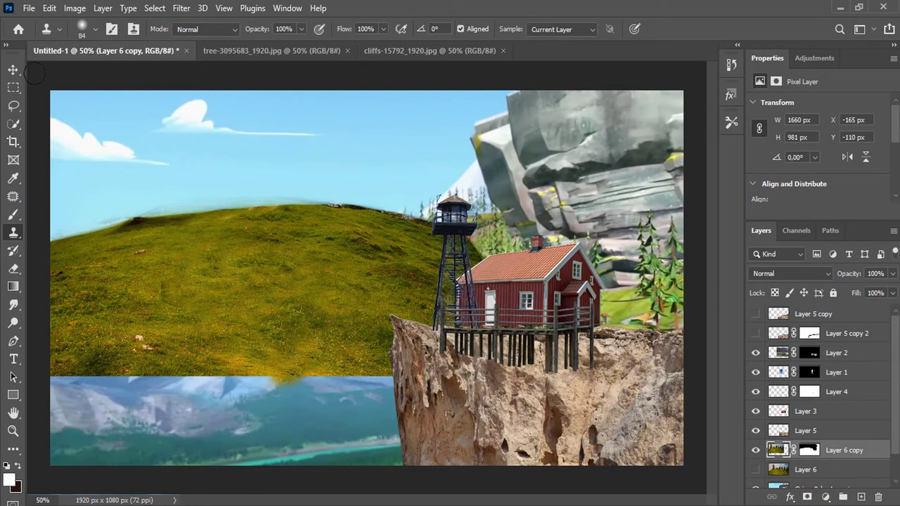
{"action": "key", "text": "v"}
{"action": "mouse_move", "coordinate": [187, 257]}
{"action": "left_mouse_down"}
{"action": "mouse_move", "coordinate": [297, 263]}
{"action": "mouse_move", "coordinate": [500, 253]}
{"action": "mouse_move", "coordinate": [612, 275]}
{"action": "mouse_move", "coordinate": [613, 266]}
{"action": "left_mouse_up"}
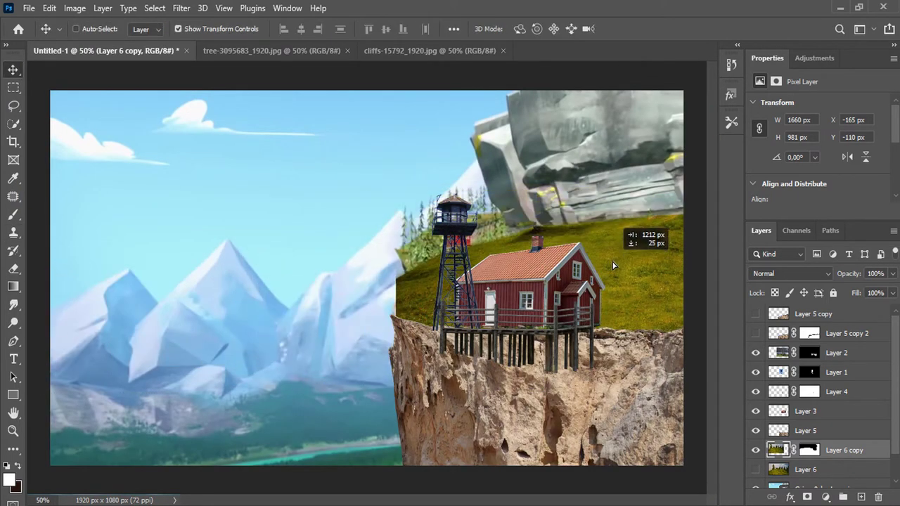
Skew the meadow copy's top edge with Free Transform.
{"action": "key", "text": "ctrl+t"}
{"action": "right_click", "coordinate": [589, 246]}
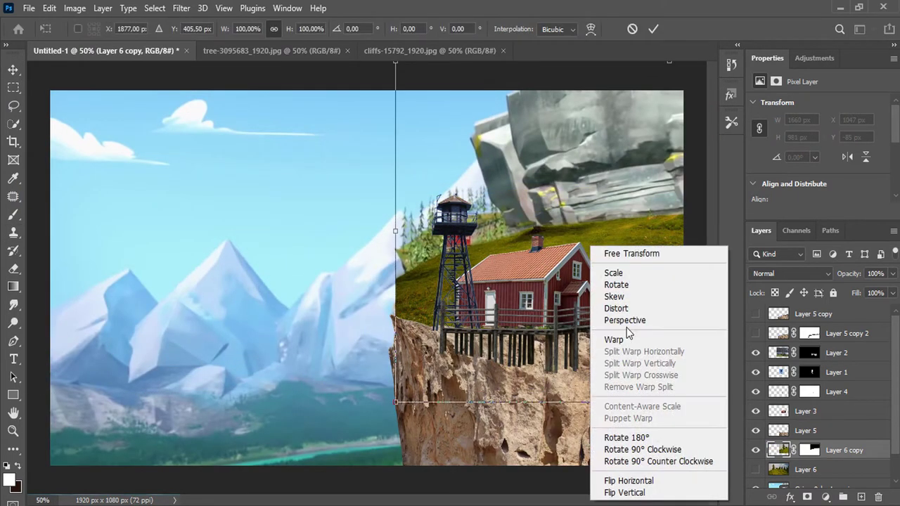
{"action": "left_click", "coordinate": [640, 305]}
{"action": "mouse_move", "coordinate": [395, 62]}
{"action": "left_mouse_down"}
{"action": "mouse_move", "coordinate": [397, 92]}
{"action": "mouse_move", "coordinate": [457, 128]}
{"action": "left_mouse_up"}
Distort the meadow's corners into a flattened slope behind the cliff house.
{"action": "right_click", "coordinate": [552, 270]}
{"action": "left_click", "coordinate": [583, 77]}
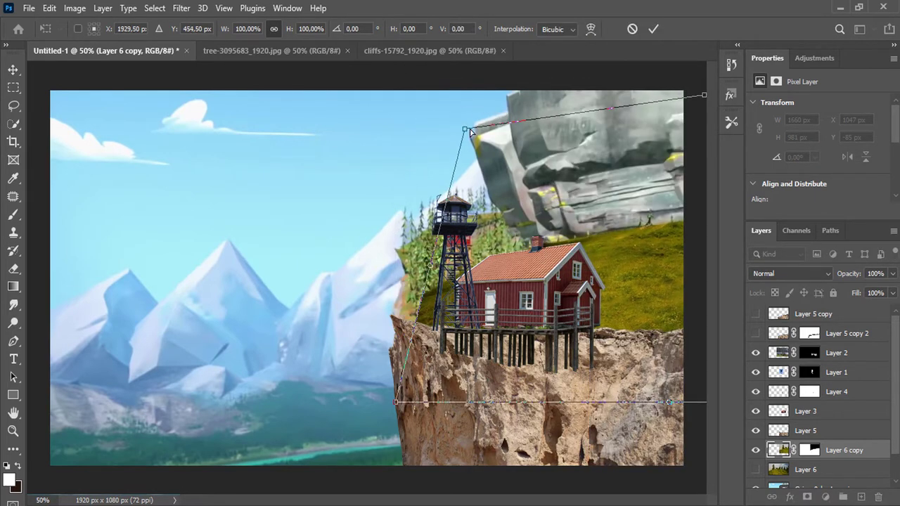
{"action": "mouse_move", "coordinate": [627, 247]}
{"action": "left_mouse_down"}
{"action": "mouse_move", "coordinate": [553, 248]}
{"action": "mouse_move", "coordinate": [305, 282]}
{"action": "left_mouse_up"}
{"action": "left_click_drag", "start_coordinate": [610, 92], "coordinate": [589, 202]}
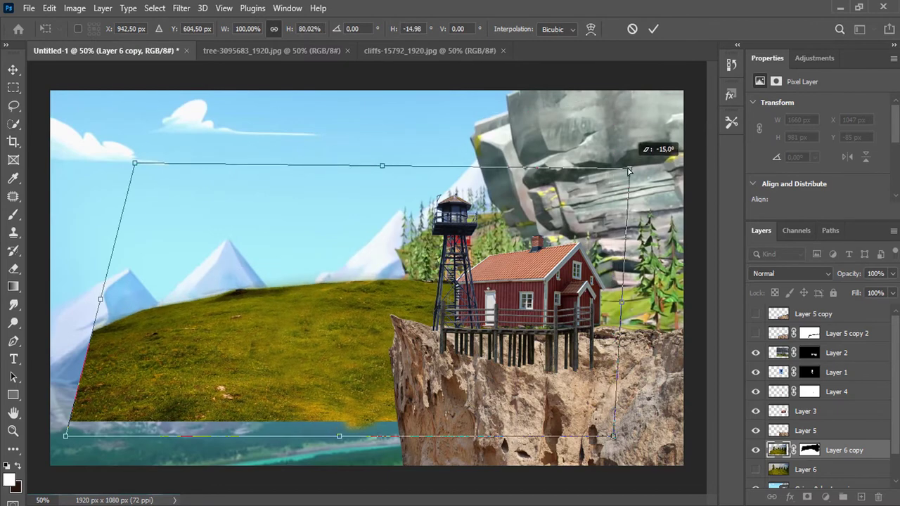
{"action": "left_click_drag", "start_coordinate": [362, 180], "coordinate": [362, 201]}
{"action": "mouse_move", "coordinate": [185, 339]}
{"action": "left_mouse_down"}
{"action": "mouse_move", "coordinate": [502, 295]}
{"action": "mouse_move", "coordinate": [506, 265]}
{"action": "mouse_move", "coordinate": [521, 261]}
{"action": "left_mouse_up"}
{"action": "key", "text": "Return"}
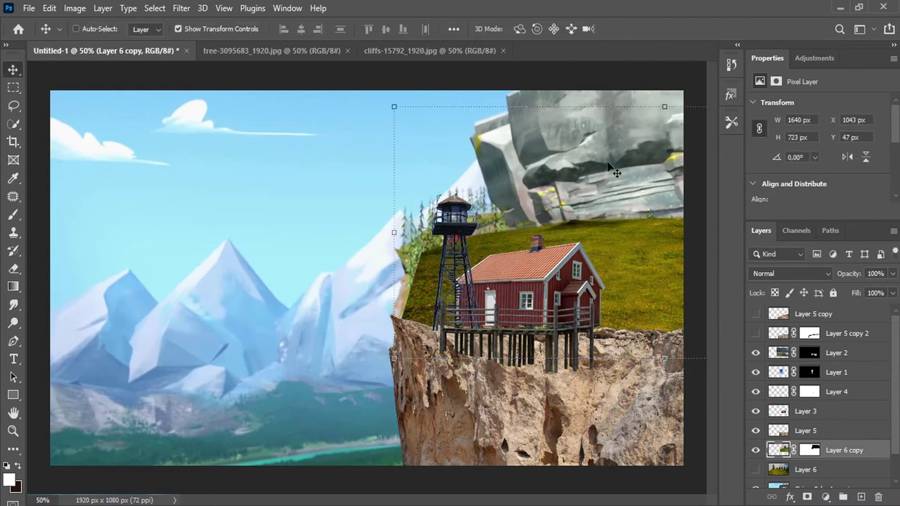
Duplicate the reshaped meadow as Layer 6 copy 2 and shift it left.
{"action": "mouse_move", "coordinate": [609, 253]}
{"action": "left_mouse_down"}
{"action": "mouse_move", "coordinate": [356, 257]}
{"action": "mouse_move", "coordinate": [708, 303]}
{"action": "left_mouse_up"}
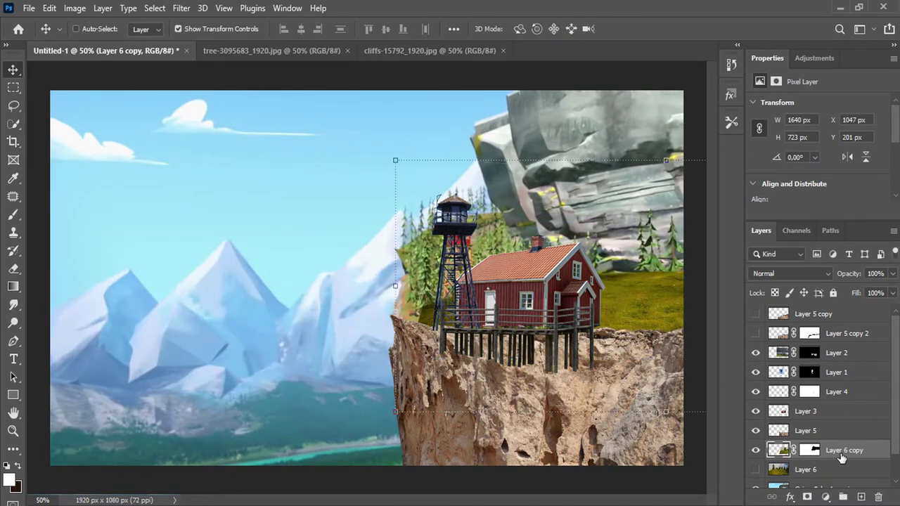
{"action": "key", "text": "ctrl+j"}
{"action": "mouse_move", "coordinate": [633, 225]}
{"action": "left_mouse_down"}
{"action": "mouse_move", "coordinate": [523, 220]}
{"action": "mouse_move", "coordinate": [485, 247]}
{"action": "left_mouse_up"}
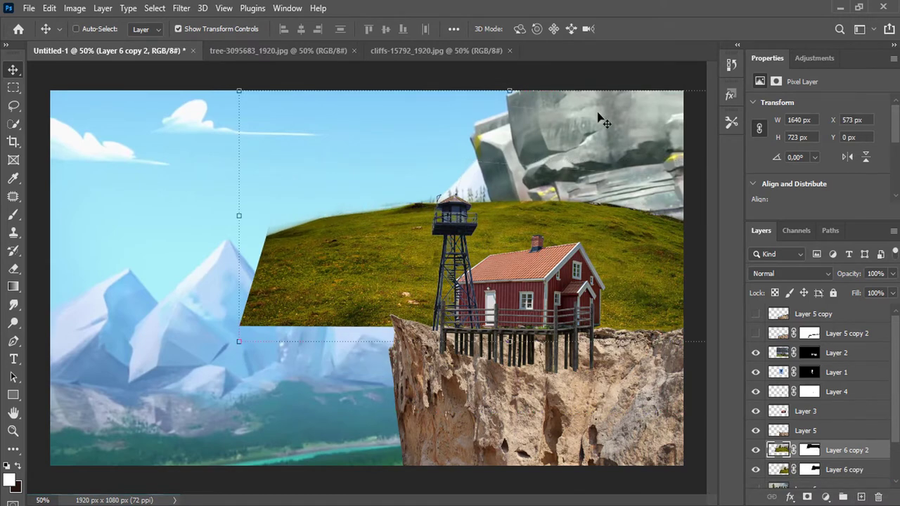
Mask out Layer 6 copy 2's left edge to reveal the mountains.
{"action": "left_click", "coordinate": [809, 449]}
{"action": "left_click", "coordinate": [70, 210]}
{"action": "mouse_move", "coordinate": [336, 341]}
{"action": "left_mouse_down"}
{"action": "mouse_move", "coordinate": [321, 349]}
{"action": "mouse_move", "coordinate": [349, 172]}
{"action": "mouse_move", "coordinate": [329, 322]}
{"action": "mouse_move", "coordinate": [321, 227]}
{"action": "mouse_move", "coordinate": [321, 267]}
{"action": "mouse_move", "coordinate": [331, 236]}
{"action": "left_mouse_up"}
{"action": "key", "text": "ctrl+z"}
{"action": "key", "text": "ctrl+z"}
{"action": "key", "text": "ctrl+z"}
{"action": "mouse_move", "coordinate": [321, 201]}
{"action": "left_mouse_down"}
{"action": "mouse_move", "coordinate": [271, 191]}
{"action": "mouse_move", "coordinate": [324, 338]}
{"action": "mouse_move", "coordinate": [362, 371]}
{"action": "mouse_move", "coordinate": [361, 141]}
{"action": "mouse_move", "coordinate": [376, 180]}
{"action": "mouse_move", "coordinate": [332, 258]}
{"action": "mouse_move", "coordinate": [288, 243]}
{"action": "left_mouse_up"}
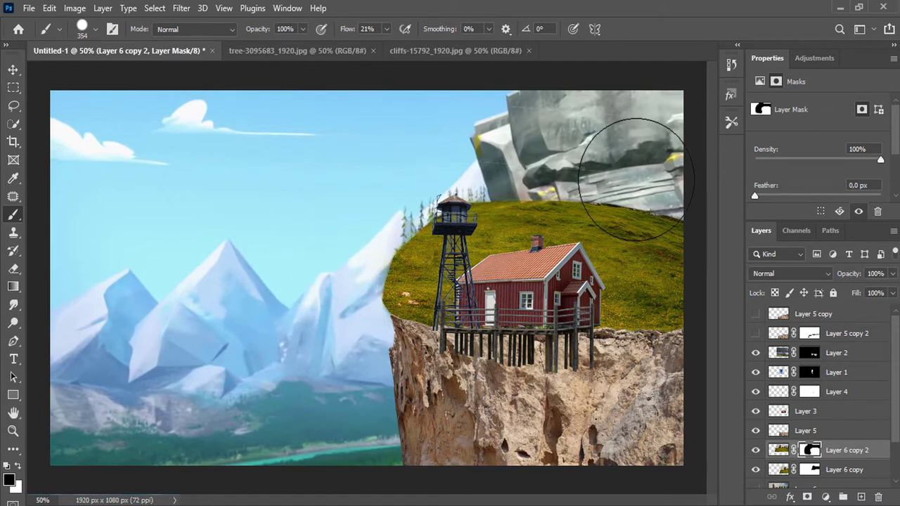
{"action": "left_click_drag", "start_coordinate": [815, 450], "coordinate": [831, 475]}
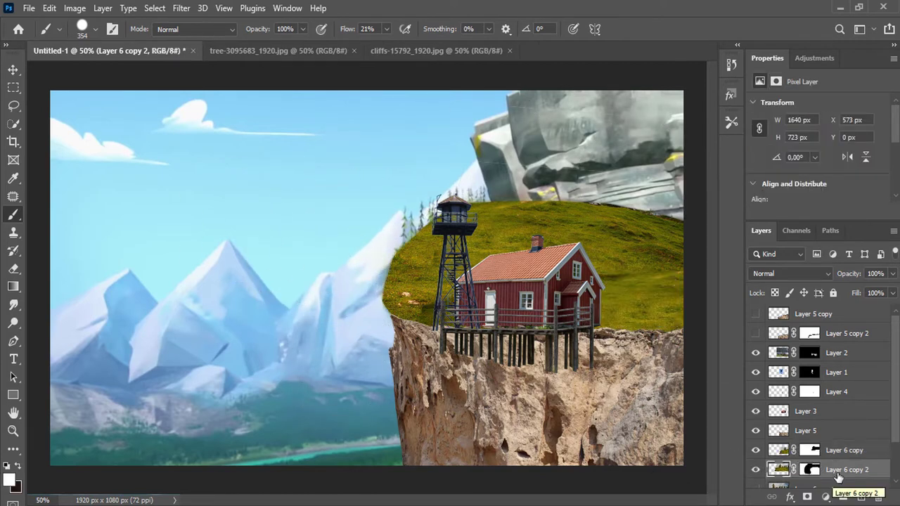
{"action": "key", "text": "ctrl+z"}
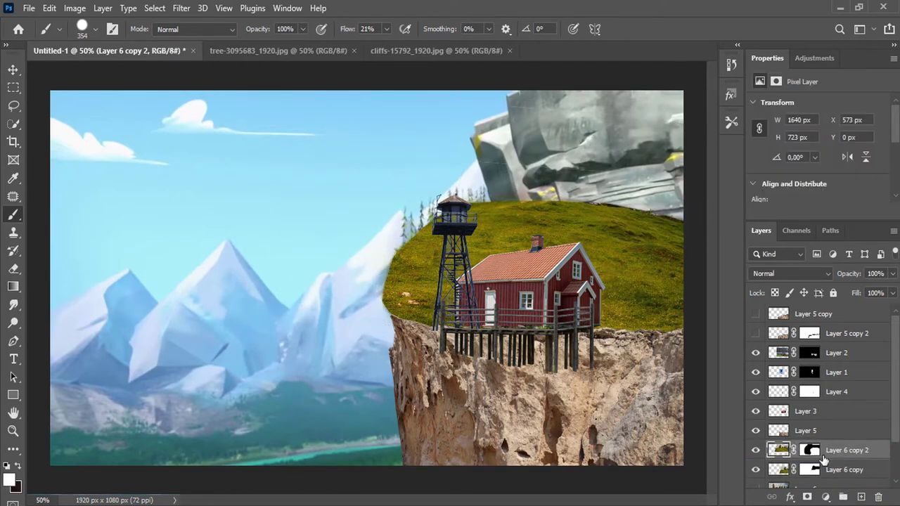
Paint out the grass top right with a size-75 brush, revealing rocks and pines.
{"action": "left_click_drag", "start_coordinate": [679, 186], "coordinate": [694, 206]}
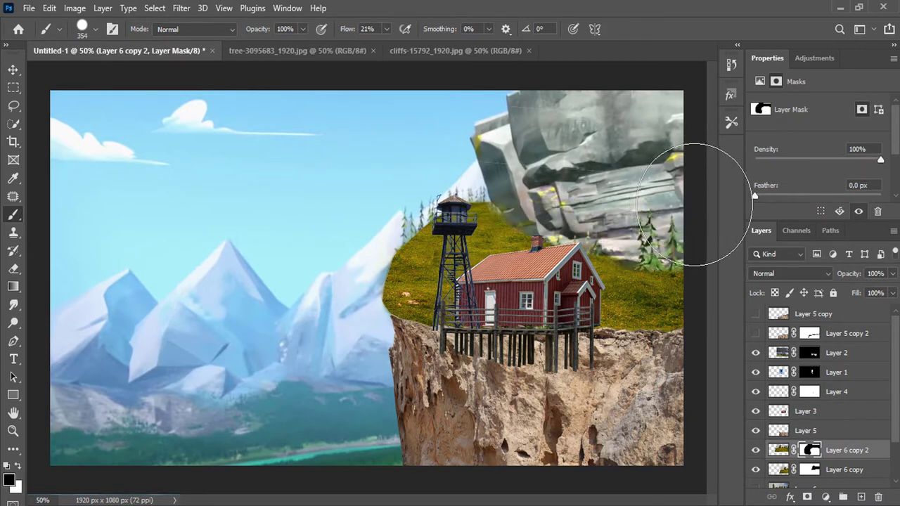
{"action": "right_click", "coordinate": [605, 222]}
{"action": "left_click_drag", "start_coordinate": [386, 29], "coordinate": [395, 51]}
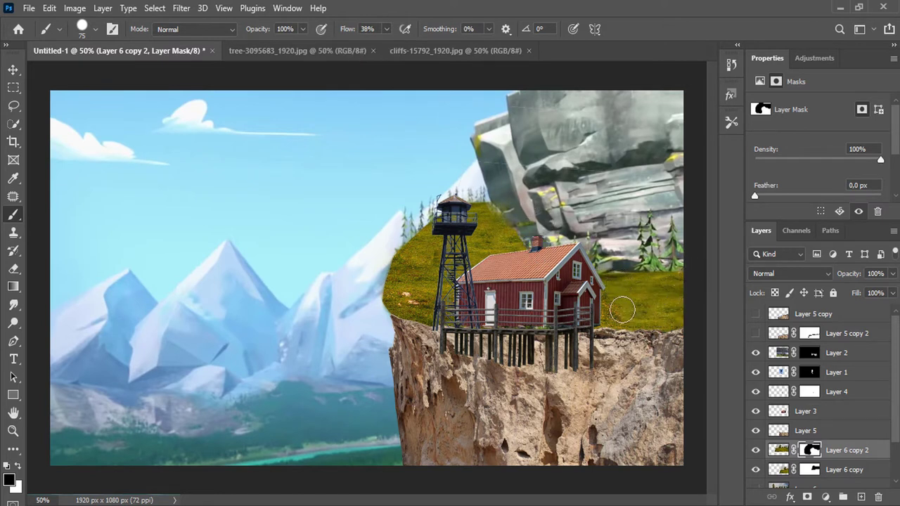
{"action": "left_click", "coordinate": [756, 469]}
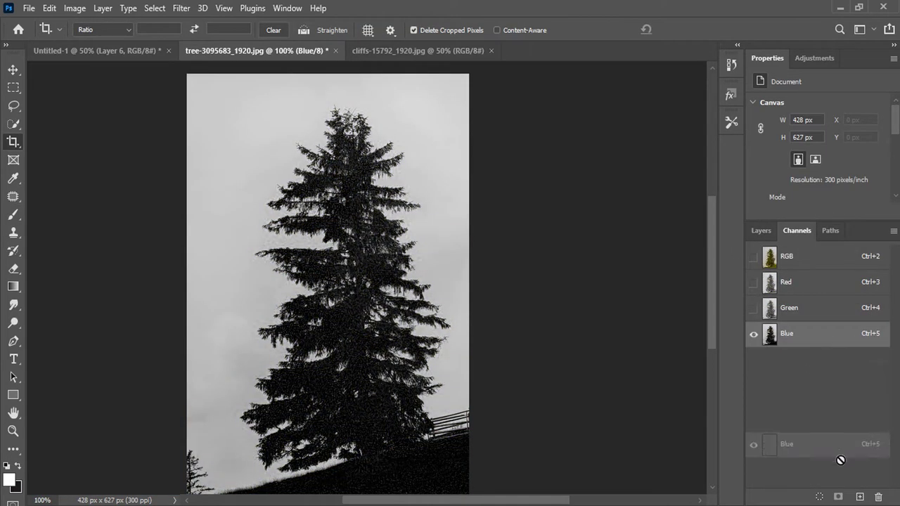
Duplicate the Blue channel and apply Levels so the tree is black on white sky.
{"action": "left_click_drag", "start_coordinate": [840, 460], "coordinate": [859, 497]}
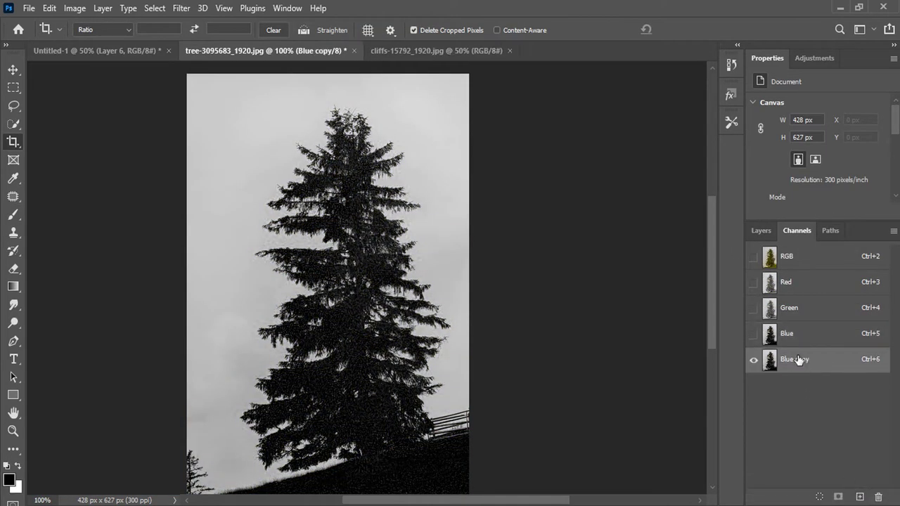
{"action": "left_click", "coordinate": [74, 8]}
{"action": "mouse_move", "coordinate": [95, 44]}
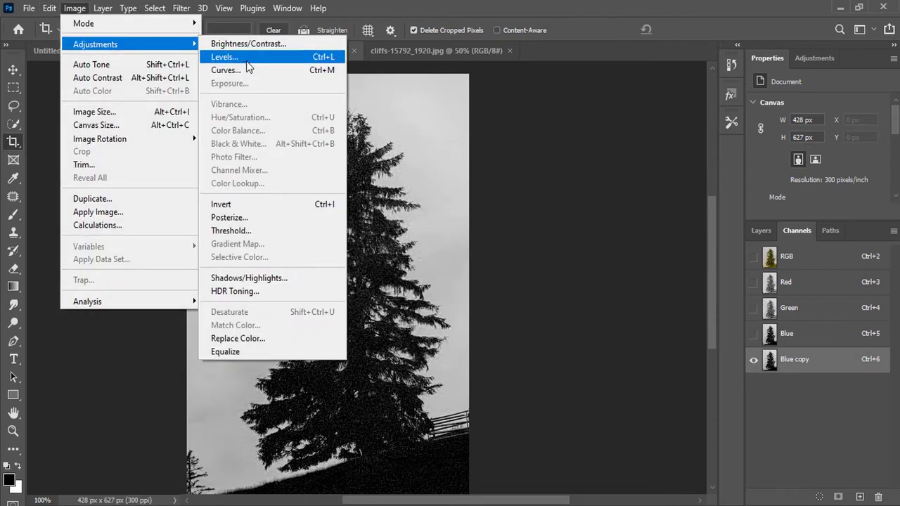
{"action": "left_click", "coordinate": [246, 61]}
{"action": "left_click_drag", "start_coordinate": [576, 267], "coordinate": [585, 267]}
{"action": "left_click_drag", "start_coordinate": [653, 267], "coordinate": [578, 268]}
{"action": "left_click", "coordinate": [487, 326]}
{"action": "left_click_drag", "start_coordinate": [654, 326], "coordinate": [620, 327]}
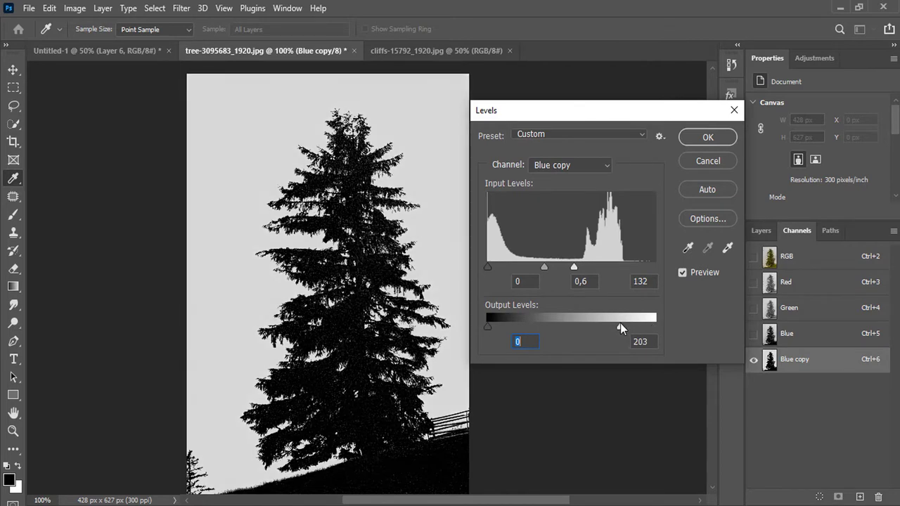
{"action": "key", "text": "ctrl+z"}
{"action": "left_click_drag", "start_coordinate": [544, 268], "coordinate": [565, 268]}
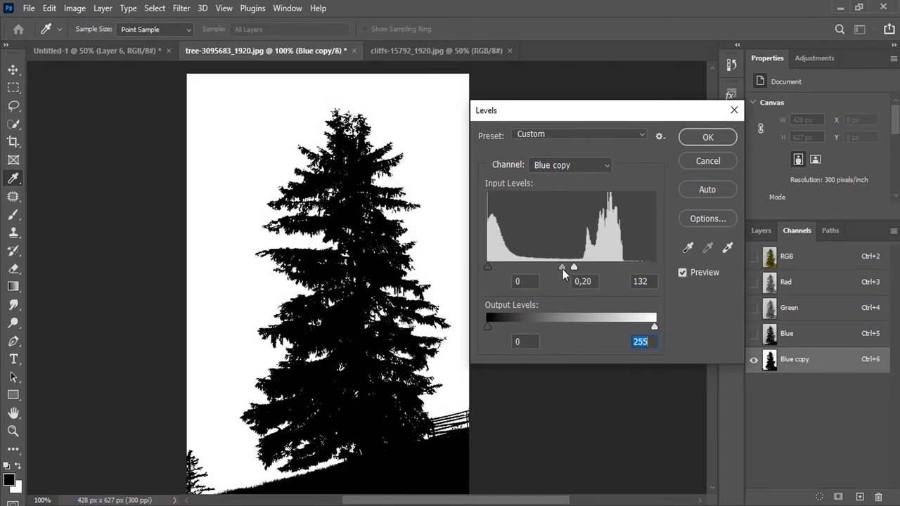
{"action": "left_click", "coordinate": [707, 137]}
Load the Blue copy as a selection, delete the channel, and mask the tree with refined edges.
{"action": "key", "text": "c"}
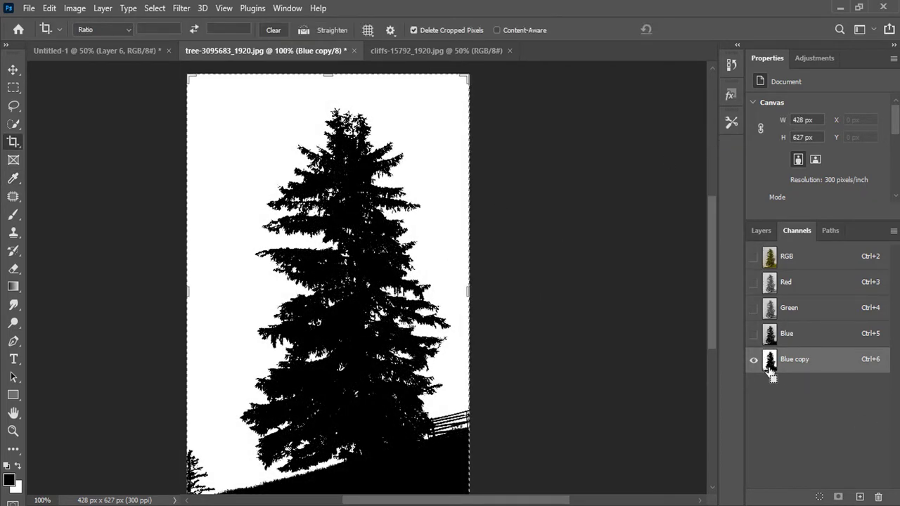
{"action": "left_click", "coordinate": [768, 360], "text": "ctrl"}
{"action": "left_click", "coordinate": [878, 496]}
{"action": "left_click", "coordinate": [401, 203]}
{"action": "left_click", "coordinate": [760, 231]}
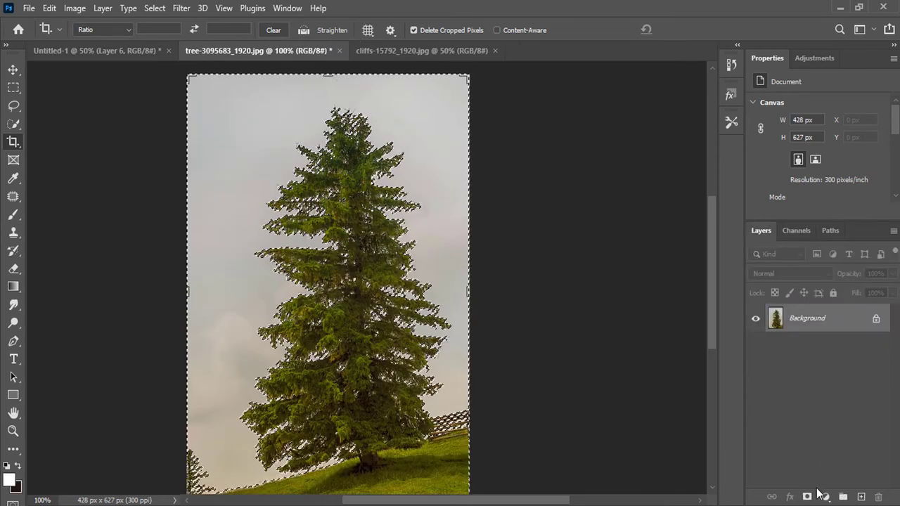
{"action": "left_click", "coordinate": [807, 496]}
{"action": "key", "text": "alt+ctrl+r"}
{"action": "left_click", "coordinate": [819, 484]}
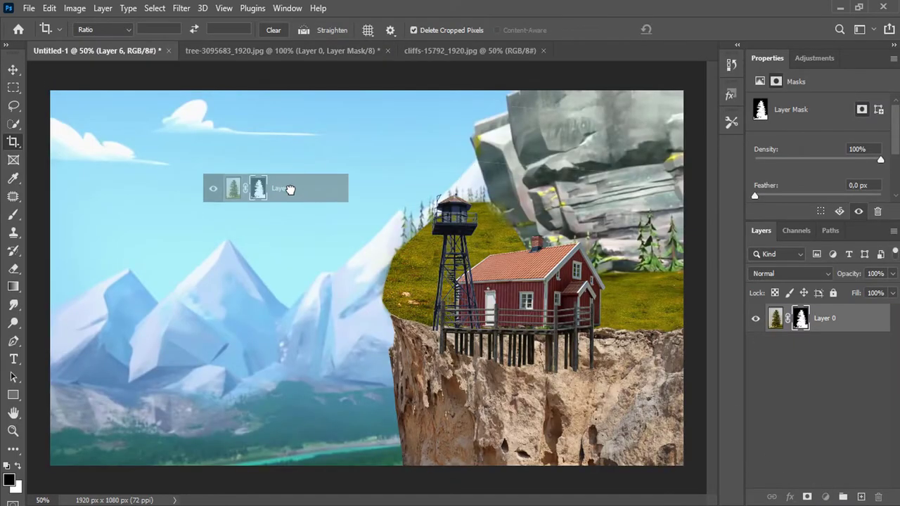
Bring the cut-out tree into the composite as Layer 7, behind the tower and house.
{"action": "left_click_drag", "start_coordinate": [830, 319], "coordinate": [291, 191]}
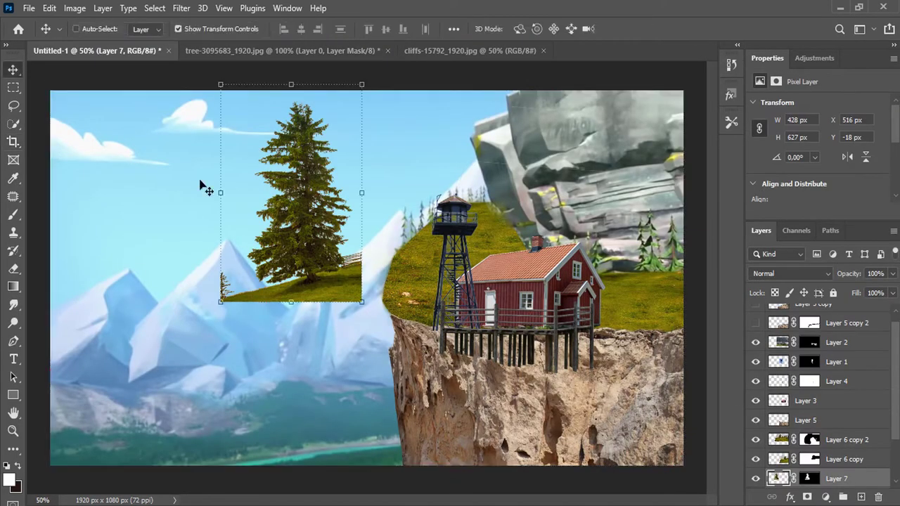
{"action": "left_click_drag", "start_coordinate": [836, 478], "coordinate": [836, 332]}
{"action": "left_click_drag", "start_coordinate": [316, 251], "coordinate": [444, 273]}
{"action": "left_click_drag", "start_coordinate": [836, 342], "coordinate": [855, 441]}
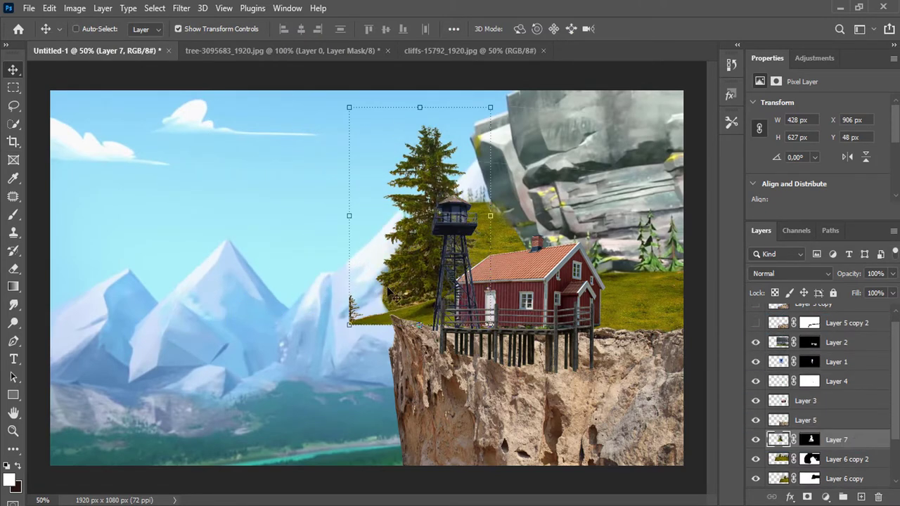
Paint the tree's mask to hide its grass spilling over the mountains.
{"action": "left_click", "coordinate": [810, 439]}
{"action": "key", "text": "ctrl+plus"}
{"action": "key", "text": "ctrl+plus"}
{"action": "key", "text": "b"}
{"action": "left_click_drag", "start_coordinate": [273, 340], "coordinate": [299, 349]}
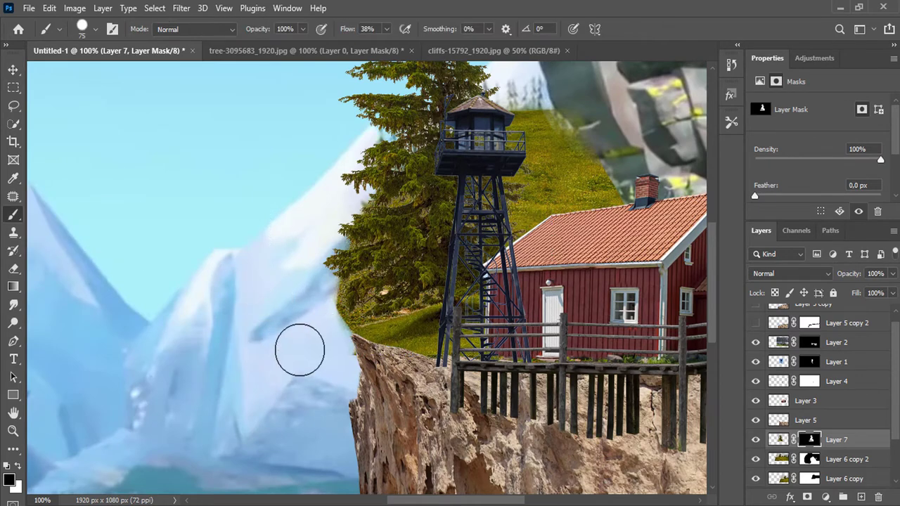
{"action": "right_click", "coordinate": [514, 339]}
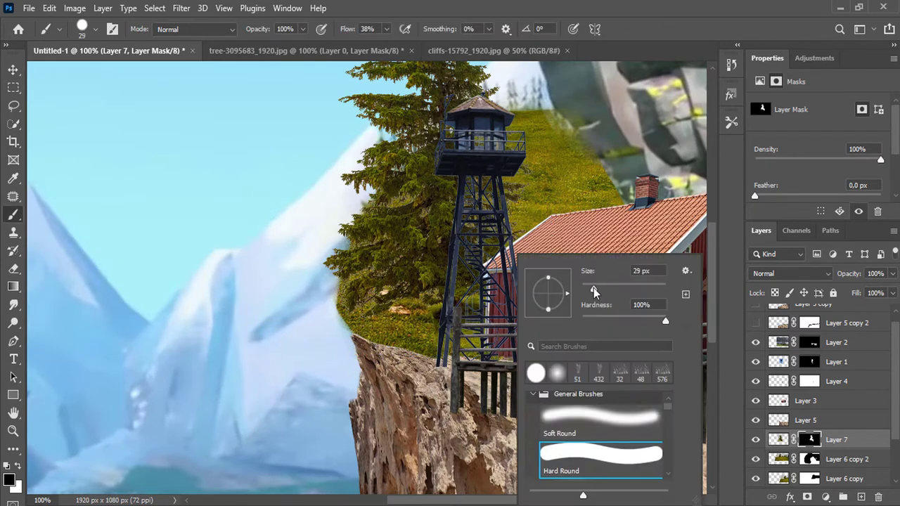
{"action": "left_click_drag", "start_coordinate": [610, 293], "coordinate": [594, 293]}
{"action": "key", "text": "Return"}
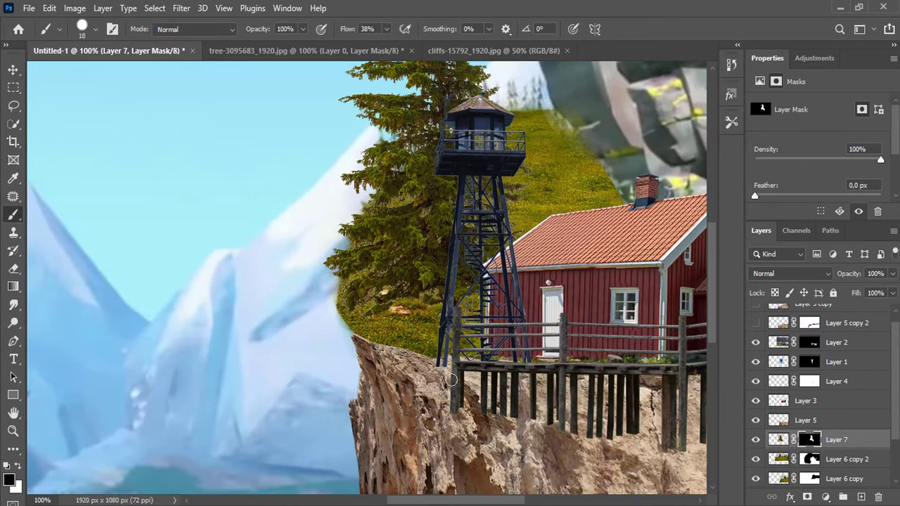
{"action": "key", "text": "ctrl+minus"}
{"action": "key", "text": "ctrl+minus"}
Shift the tree right beside the tower and mask grass overlapping the cliff edge.
{"action": "key", "text": "v"}
{"action": "left_click_drag", "start_coordinate": [321, 211], "coordinate": [382, 236]}
{"action": "left_click", "coordinate": [13, 215]}
{"action": "scroll", "coordinate": [409, 320], "scroll_direction": "up", "scroll_amount": 1}
{"action": "scroll", "coordinate": [409, 319], "scroll_direction": "up", "scroll_amount": 3}
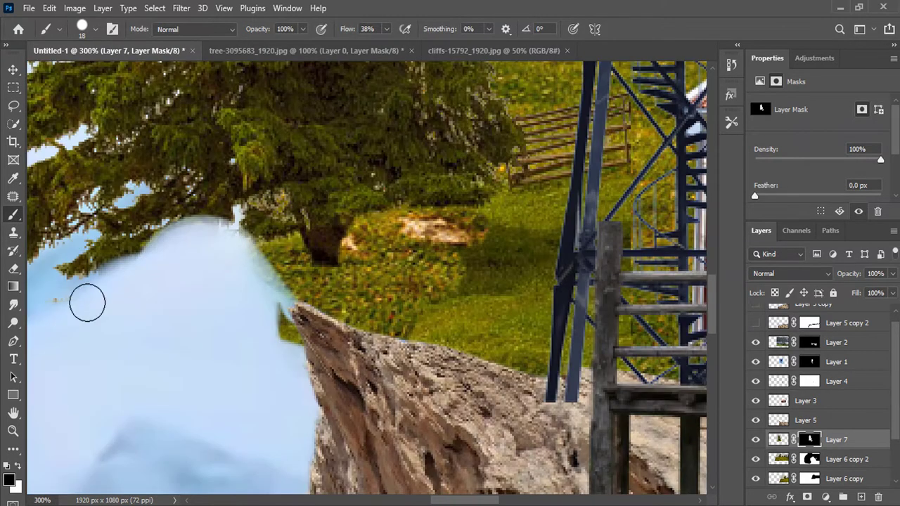
{"action": "mouse_move", "coordinate": [367, 307]}
{"action": "left_mouse_down"}
{"action": "mouse_move", "coordinate": [416, 277]}
{"action": "mouse_move", "coordinate": [332, 289]}
{"action": "left_mouse_up"}
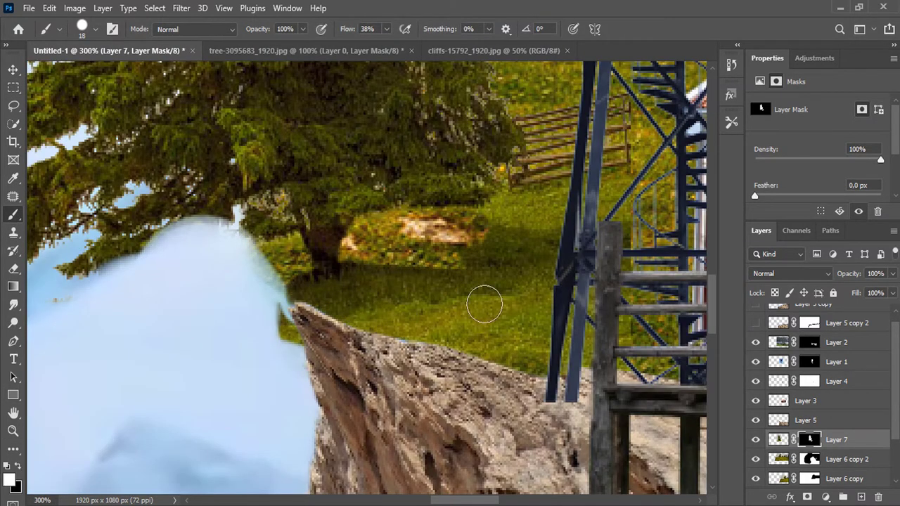
{"action": "left_click_drag", "start_coordinate": [484, 304], "coordinate": [460, 268]}
Compare with the tree hidden and refine its masked edge against the mountain.
{"action": "scroll", "coordinate": [315, 264], "scroll_direction": "down", "scroll_amount": 3}
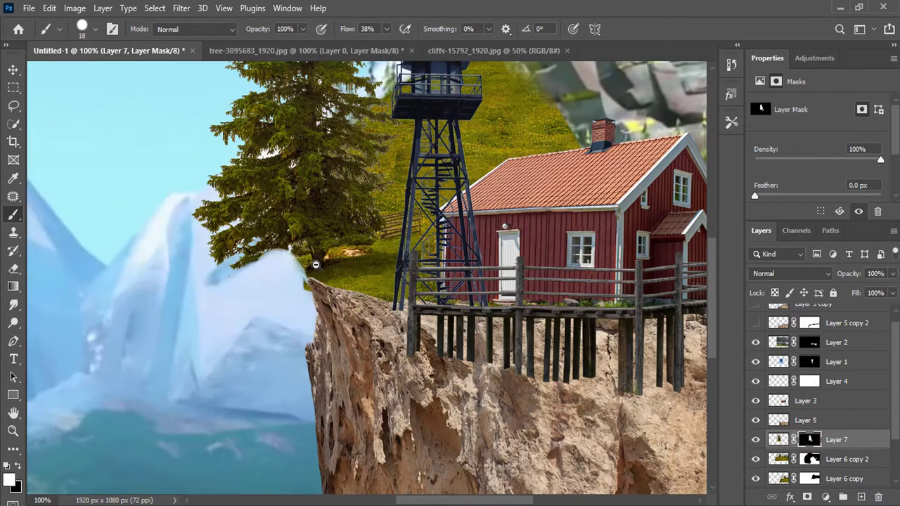
{"action": "left_click", "coordinate": [756, 439]}
{"action": "left_click", "coordinate": [755, 439]}
{"action": "scroll", "coordinate": [280, 242], "scroll_direction": "up", "scroll_amount": 4}
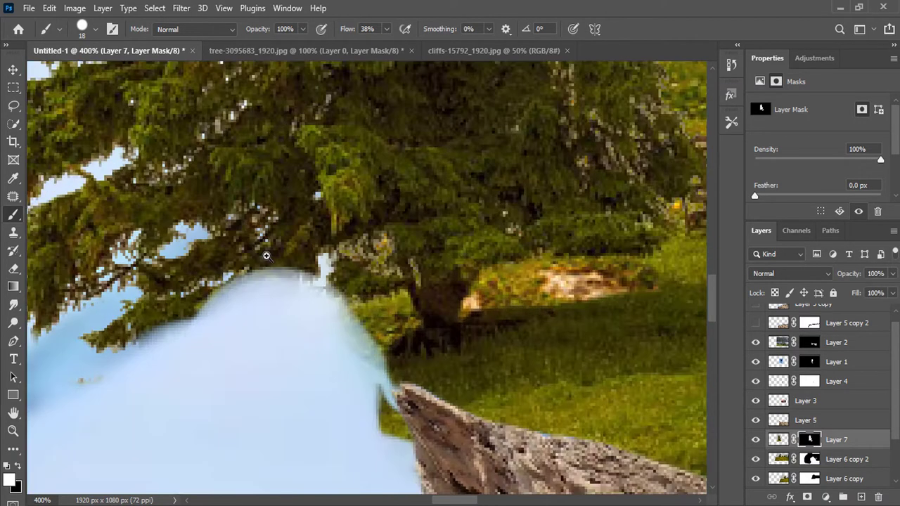
{"action": "mouse_move", "coordinate": [265, 255]}
{"action": "left_mouse_down"}
{"action": "mouse_move", "coordinate": [221, 301]}
{"action": "mouse_move", "coordinate": [241, 257]}
{"action": "mouse_move", "coordinate": [166, 310]}
{"action": "mouse_move", "coordinate": [268, 305]}
{"action": "left_mouse_up"}
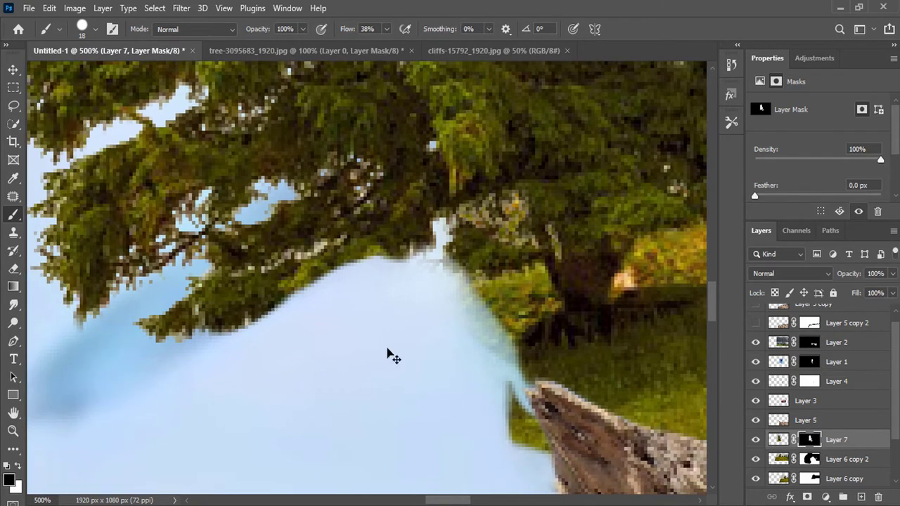
{"action": "scroll", "coordinate": [389, 355], "scroll_direction": "down", "scroll_amount": 5}
Alt-drag duplicates of the Layer 7 fir tree and place them right of the house.
{"action": "left_click_drag", "start_coordinate": [863, 492], "coordinate": [862, 496]}
{"action": "key", "text": "v"}
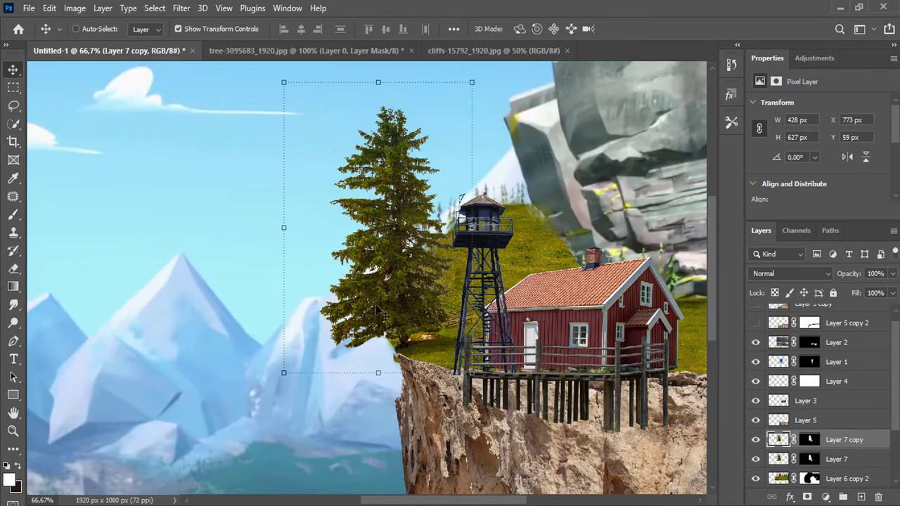
{"action": "mouse_move", "coordinate": [376, 304]}
{"action": "left_mouse_down"}
{"action": "mouse_move", "coordinate": [527, 253]}
{"action": "mouse_move", "coordinate": [679, 273]}
{"action": "left_mouse_up"}
{"action": "left_click_drag", "start_coordinate": [553, 239], "coordinate": [253, 253]}
{"action": "left_click_drag", "start_coordinate": [414, 225], "coordinate": [401, 216]}
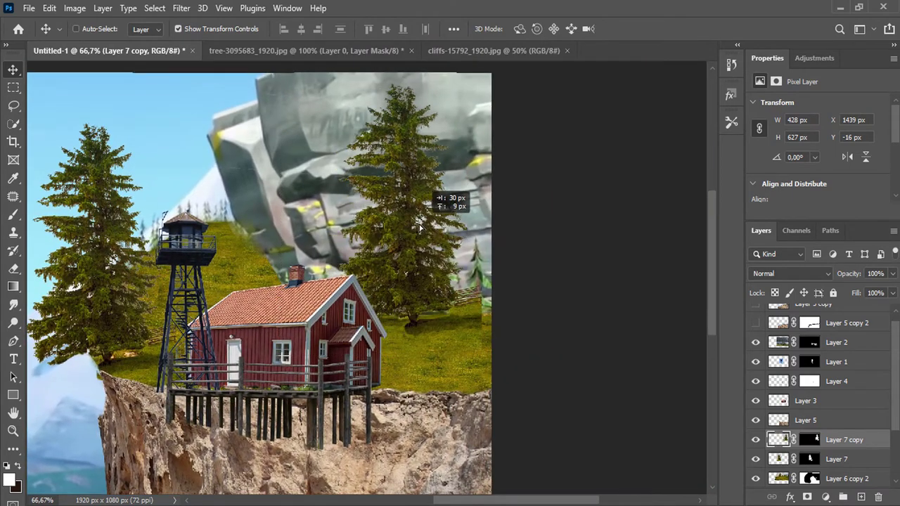
Mask out the copy's fence and grass with the brush, then nudge the tree up.
{"action": "left_click", "coordinate": [810, 440]}
{"action": "scroll", "coordinate": [445, 292], "scroll_direction": "up", "scroll_amount": 2}
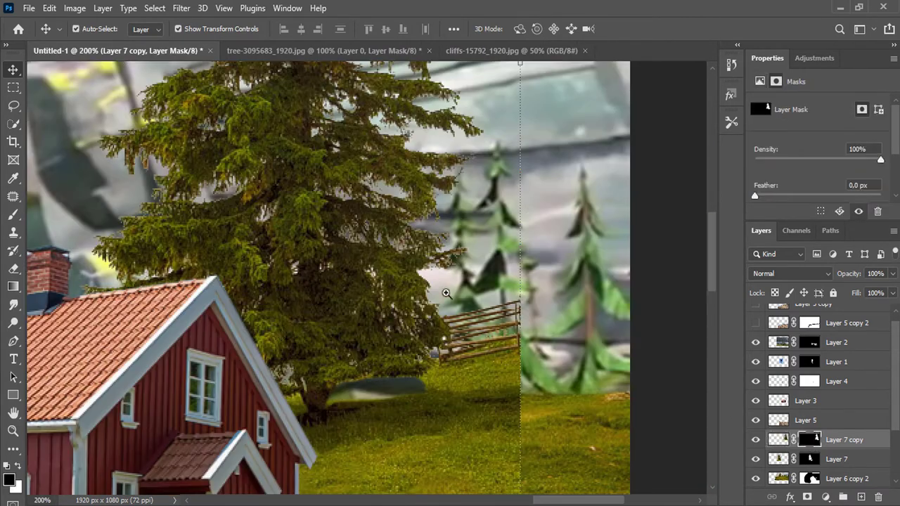
{"action": "key", "text": "b"}
{"action": "mouse_move", "coordinate": [513, 302]}
{"action": "left_mouse_down"}
{"action": "mouse_move", "coordinate": [518, 345]}
{"action": "mouse_move", "coordinate": [485, 369]}
{"action": "left_mouse_up"}
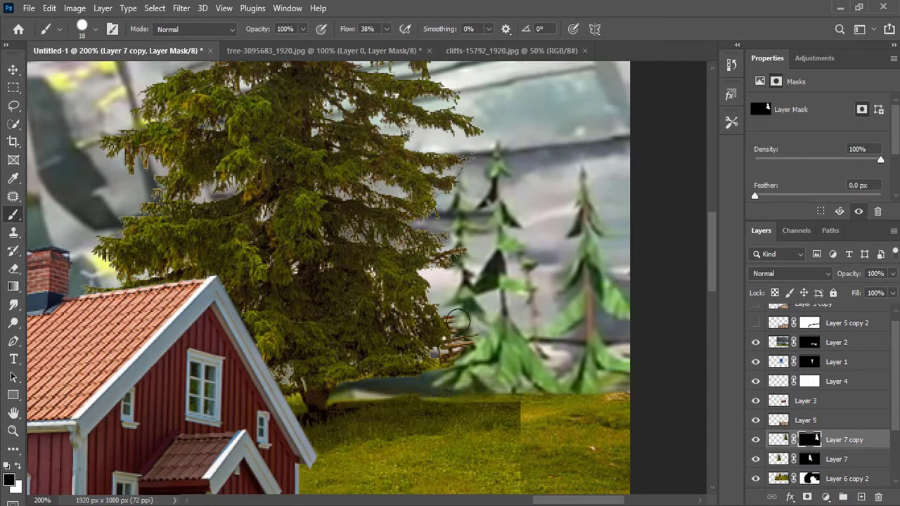
{"action": "key", "text": "v"}
{"action": "left_click_drag", "start_coordinate": [326, 369], "coordinate": [328, 348]}
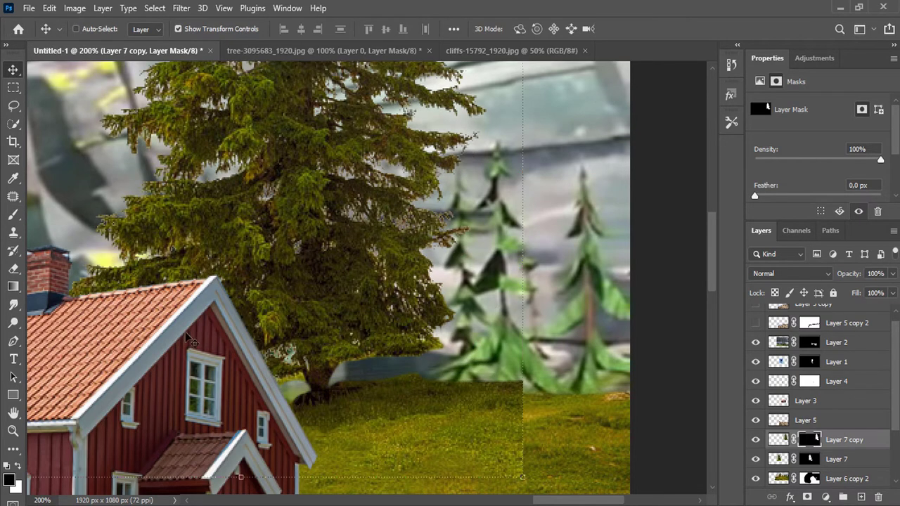
Scale the fir copy down and reposition it up and left beside the rocks.
{"action": "scroll", "coordinate": [510, 169], "scroll_direction": "down", "scroll_amount": 3}
{"action": "left_click_drag", "start_coordinate": [518, 85], "coordinate": [538, 108]}
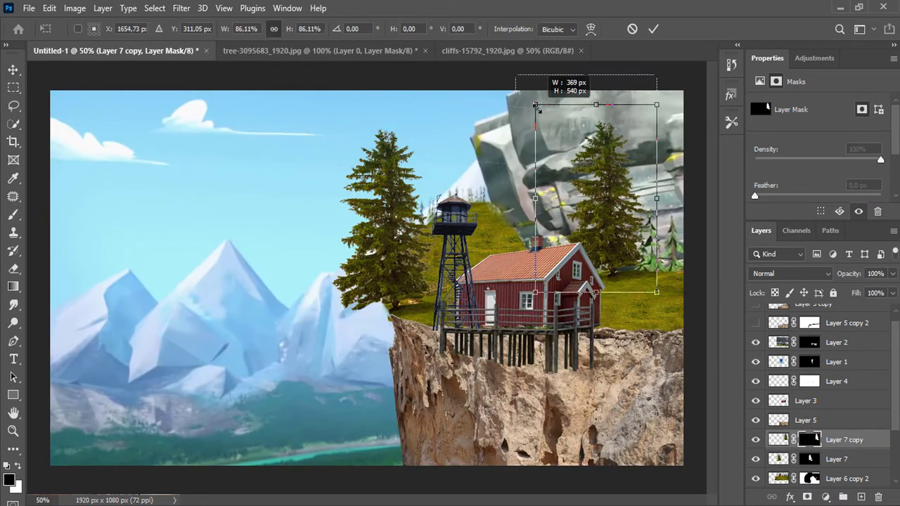
{"action": "left_click_drag", "start_coordinate": [616, 211], "coordinate": [608, 206]}
{"action": "key", "text": "Return"}
Make another fir copy with Ctrl+J and paint part of it out on its mask.
{"action": "key", "text": "ctrl+j"}
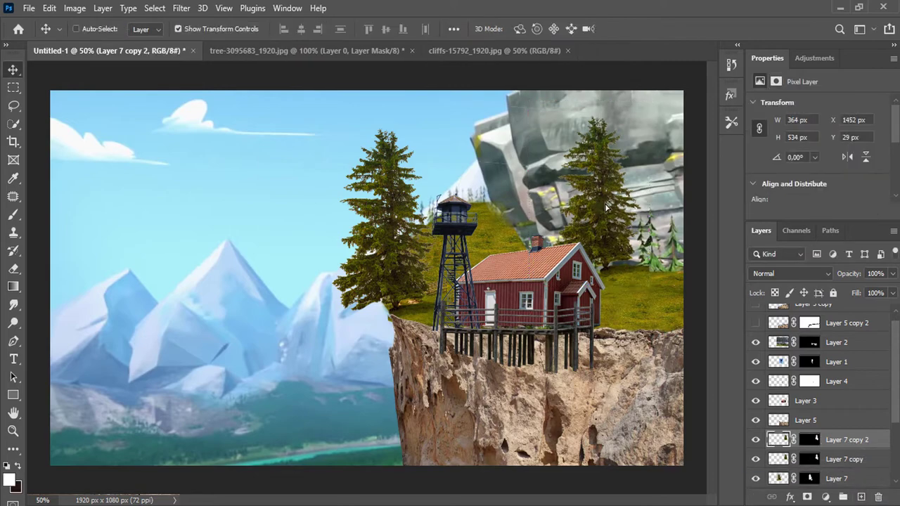
{"action": "scroll", "coordinate": [629, 164], "scroll_direction": "up", "scroll_amount": 2}
{"action": "scroll", "coordinate": [629, 163], "scroll_direction": "up", "scroll_amount": 2}
{"action": "left_click", "coordinate": [14, 214]}
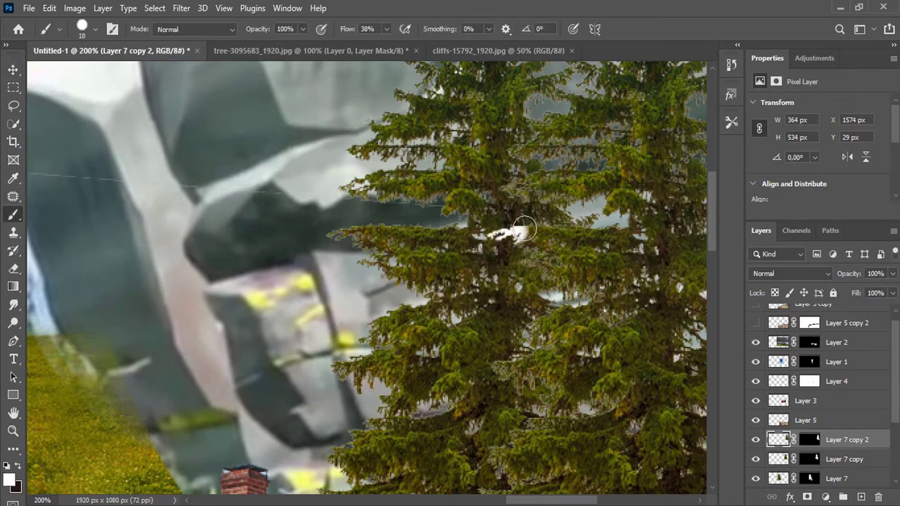
{"action": "left_click", "coordinate": [809, 440]}
{"action": "left_click", "coordinate": [756, 458]}
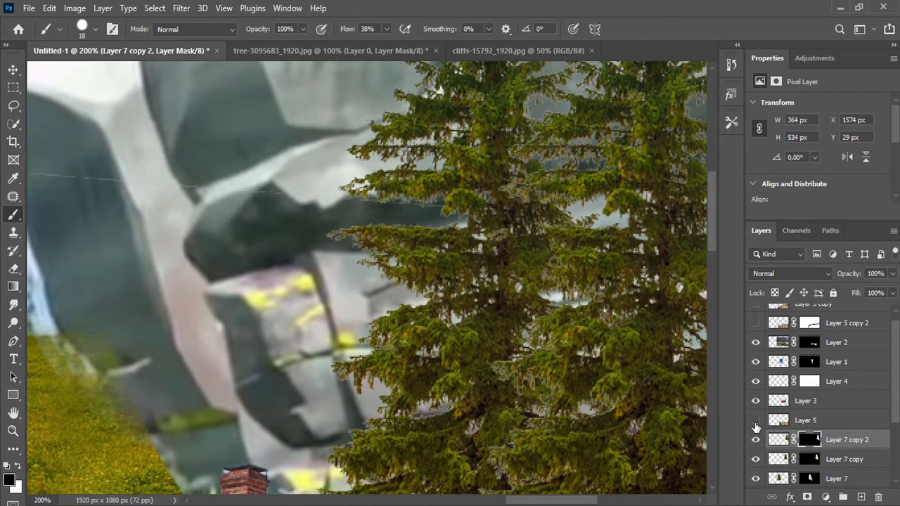
Zoom out to the whole scene and duplicate the tree layer again as Layer 7 copy 3.
{"action": "scroll", "coordinate": [535, 228], "scroll_direction": "up", "scroll_amount": 1}
{"action": "scroll", "coordinate": [535, 228], "scroll_direction": "up", "scroll_amount": 3}
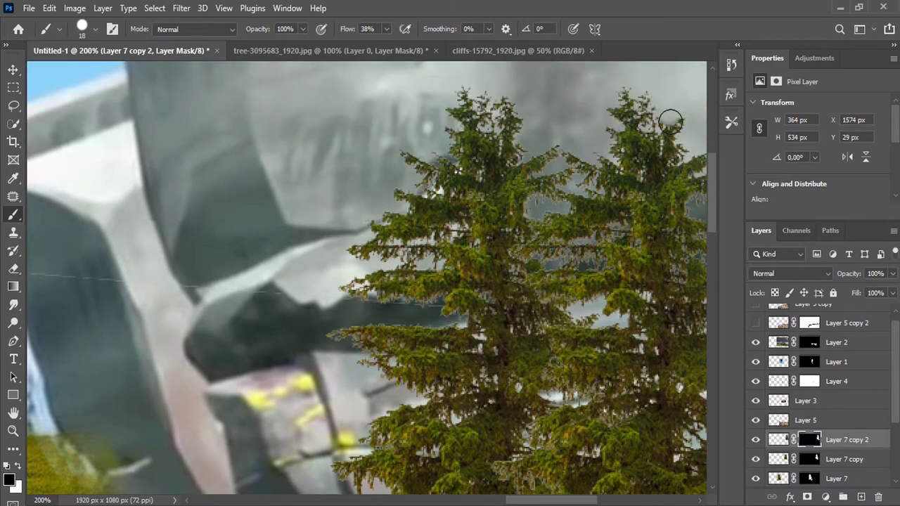
{"action": "key", "text": "ctrl+minus"}
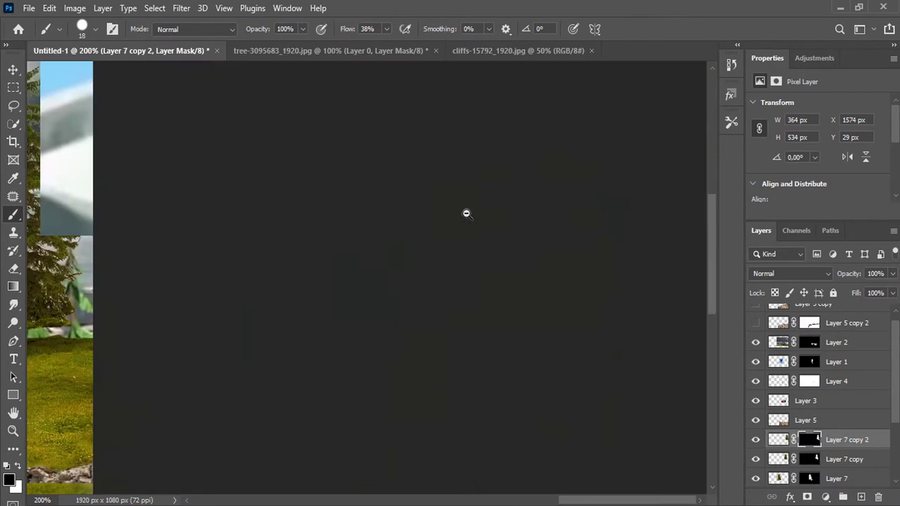
{"action": "key", "text": "ctrl+minus"}
{"action": "key", "text": "ctrl+j"}
Position, shrink, flip vertically and rotate Layer 7 copy 2, then commit the transform.
{"action": "left_click", "coordinate": [12, 70]}
{"action": "left_click_drag", "start_coordinate": [523, 277], "coordinate": [554, 277]}
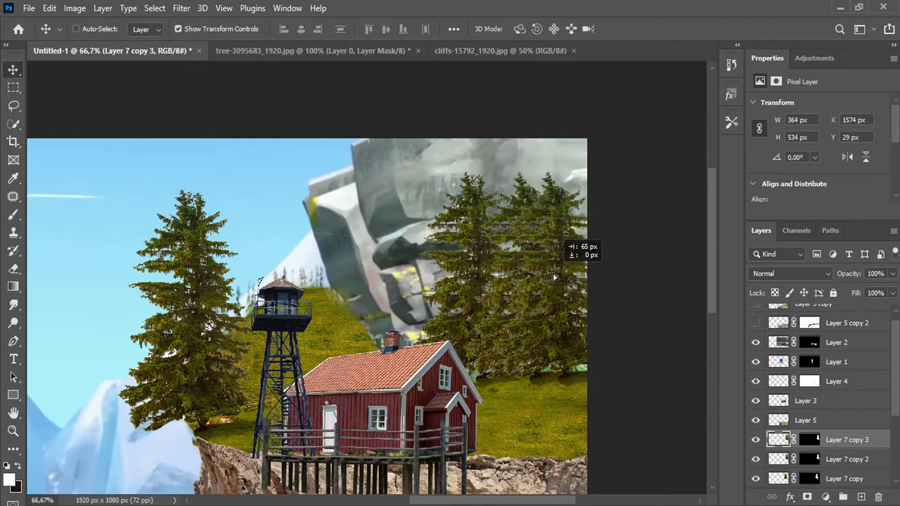
{"action": "left_click_drag", "start_coordinate": [478, 171], "coordinate": [450, 171]}
{"action": "left_click", "coordinate": [835, 459]}
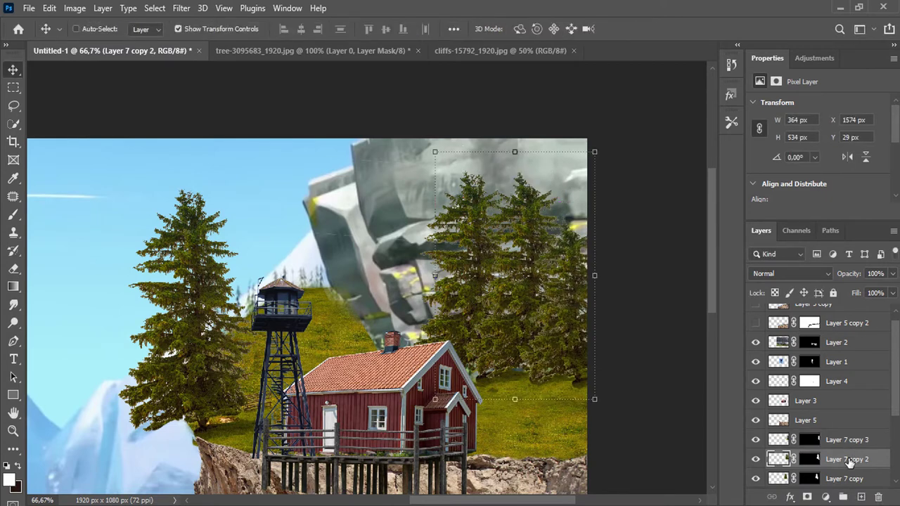
{"action": "left_click_drag", "start_coordinate": [435, 152], "coordinate": [452, 177]}
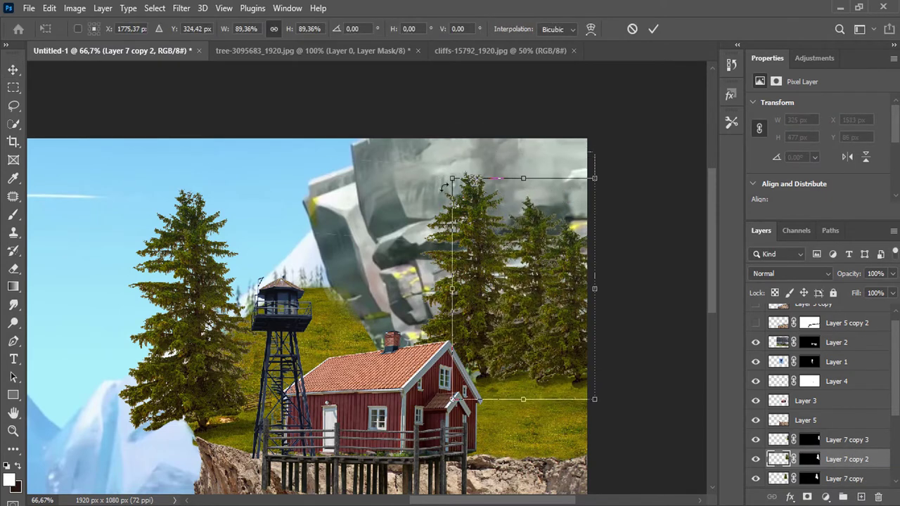
{"action": "right_click", "coordinate": [532, 250]}
{"action": "left_click", "coordinate": [573, 487]}
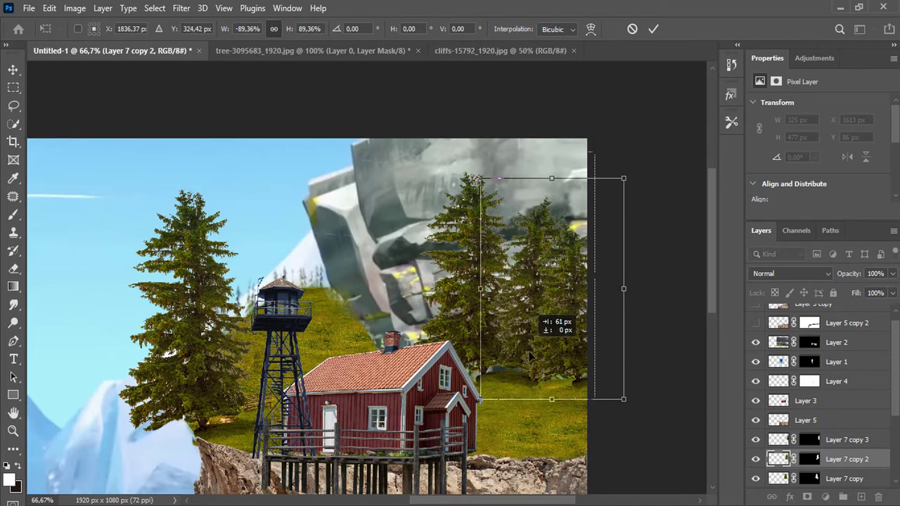
{"action": "mouse_move", "coordinate": [450, 165]}
{"action": "left_mouse_down"}
{"action": "mouse_move", "coordinate": [431, 161]}
{"action": "mouse_move", "coordinate": [450, 158]}
{"action": "left_mouse_up"}
{"action": "left_click", "coordinate": [653, 28]}
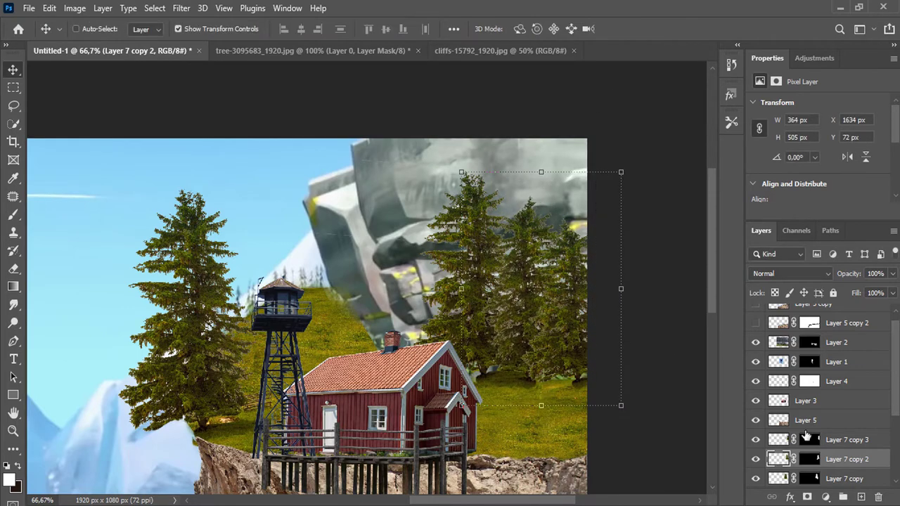
Check the masks of the fir copies with a black brush, zoomed in on the tree bases.
{"action": "left_click", "coordinate": [836, 439]}
{"action": "key", "text": "ctrl+plus"}
{"action": "key", "text": "ctrl+plus"}
{"action": "key", "text": "ctrl+plus"}
{"action": "left_click", "coordinate": [13, 214]}
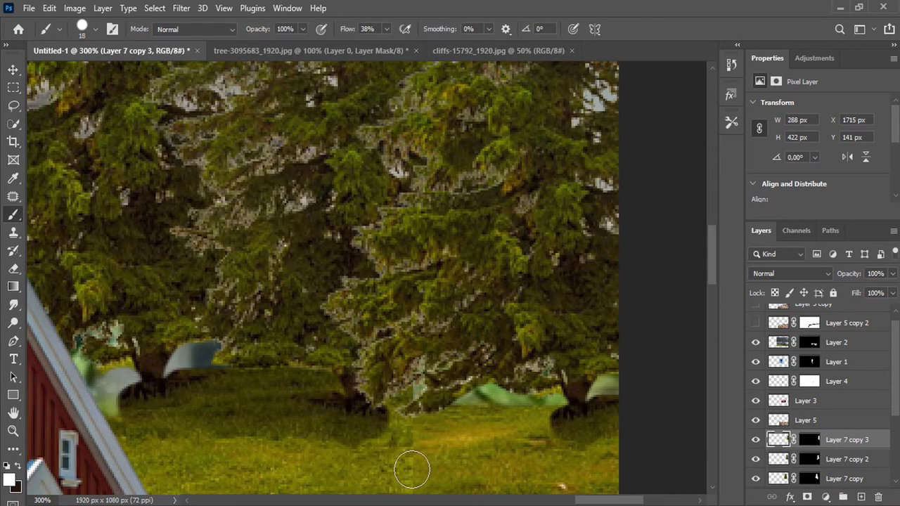
{"action": "key", "text": "ctrl+backslash"}
{"action": "key", "text": "x"}
{"action": "left_click", "coordinate": [814, 460]}
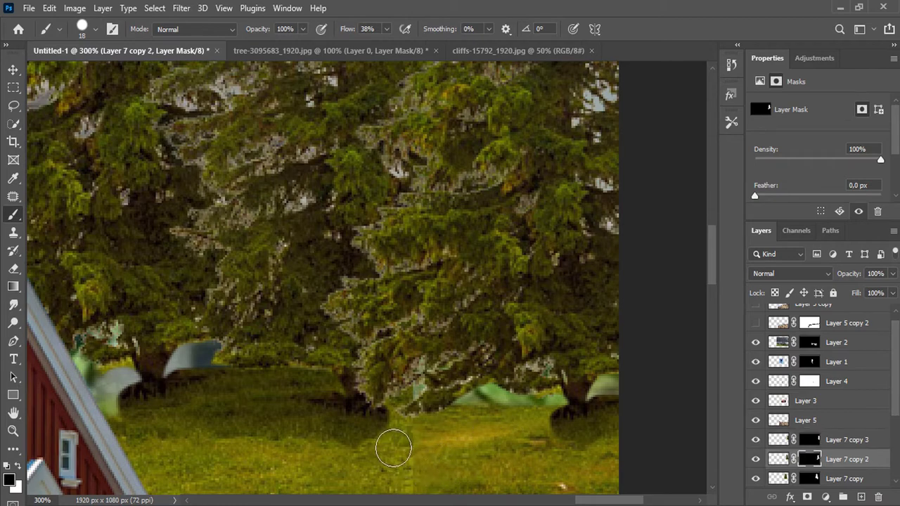
{"action": "double_click", "coordinate": [754, 460]}
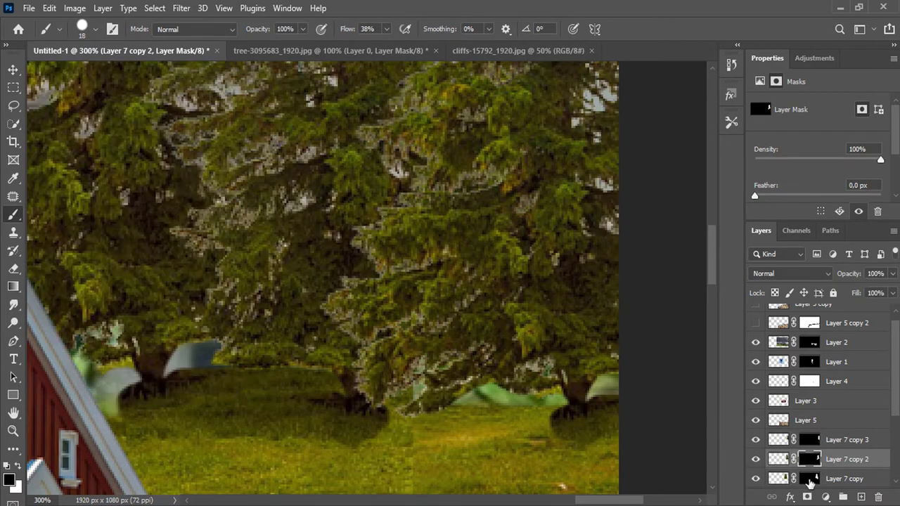
{"action": "left_click", "coordinate": [810, 479]}
{"action": "key", "text": "ctrl+minus"}
{"action": "key", "text": "ctrl+minus"}
{"action": "key", "text": "ctrl+minus"}
{"action": "key", "text": "ctrl+minus"}
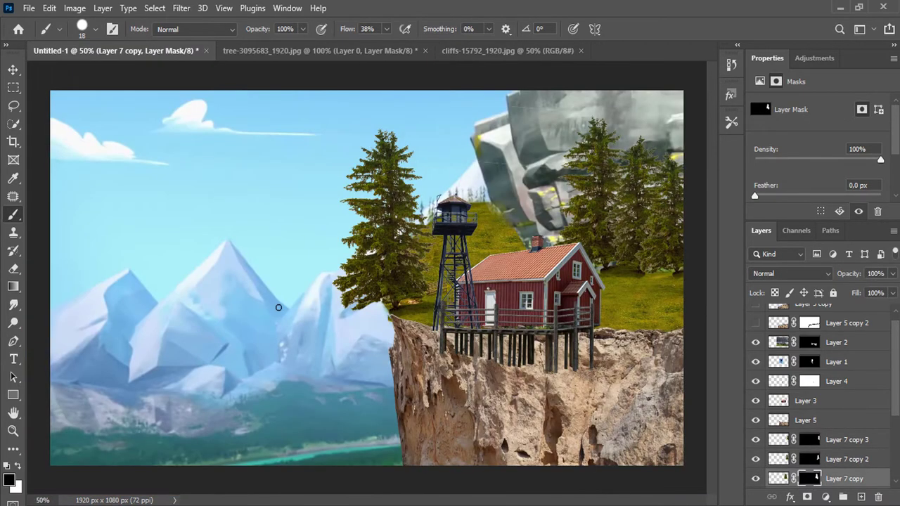
{"action": "left_click", "coordinate": [446, 186]}
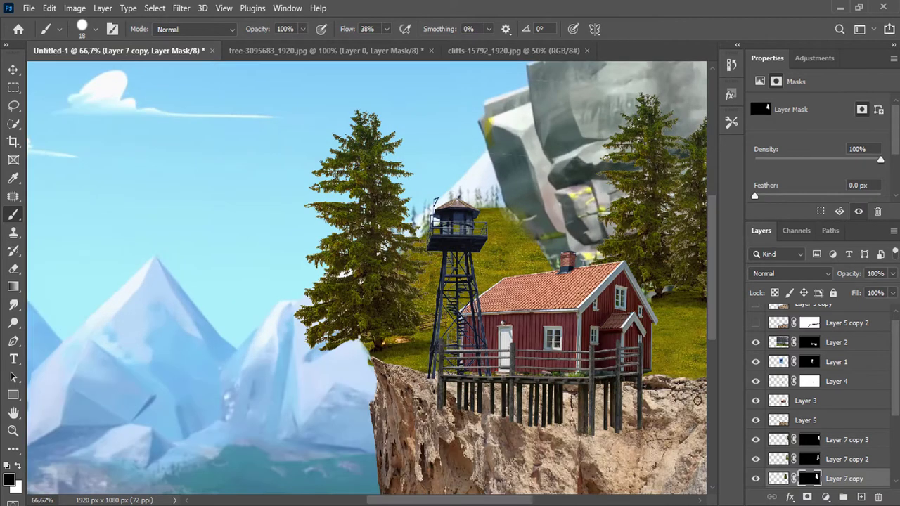
Close tree-3095683.jpg without saving and return to the composition.
{"action": "left_click", "coordinate": [498, 51]}
{"action": "left_click", "coordinate": [325, 50]}
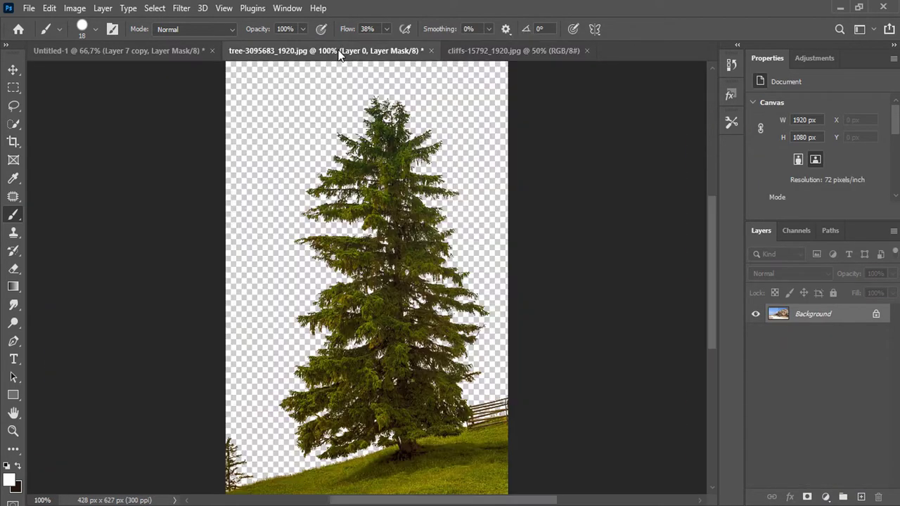
{"action": "left_click", "coordinate": [430, 51]}
{"action": "left_click", "coordinate": [441, 202]}
{"action": "left_click", "coordinate": [105, 50]}
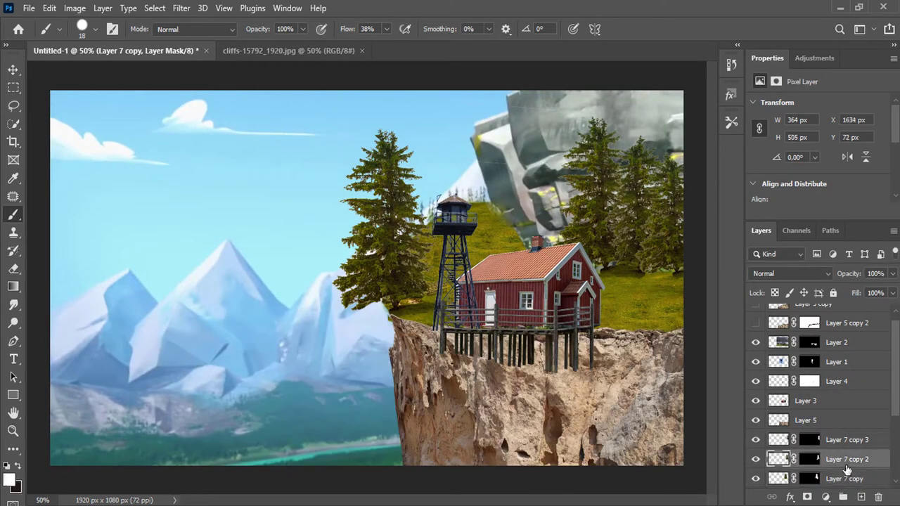
{"action": "left_click", "coordinate": [837, 419]}
Duplicate Layer 5, move it top-right, rotate it about -9°, and stack it below the tree layers.
{"action": "key", "text": "ctrl+j"}
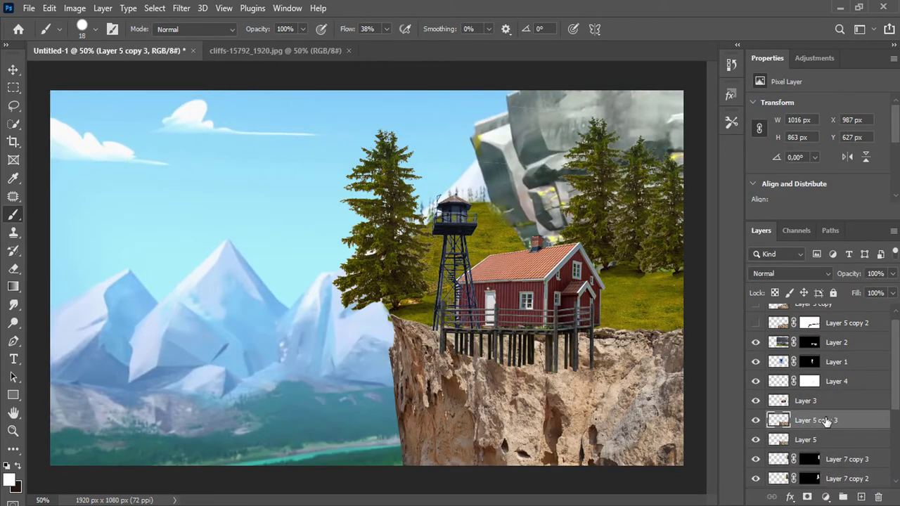
{"action": "left_click", "coordinate": [13, 70]}
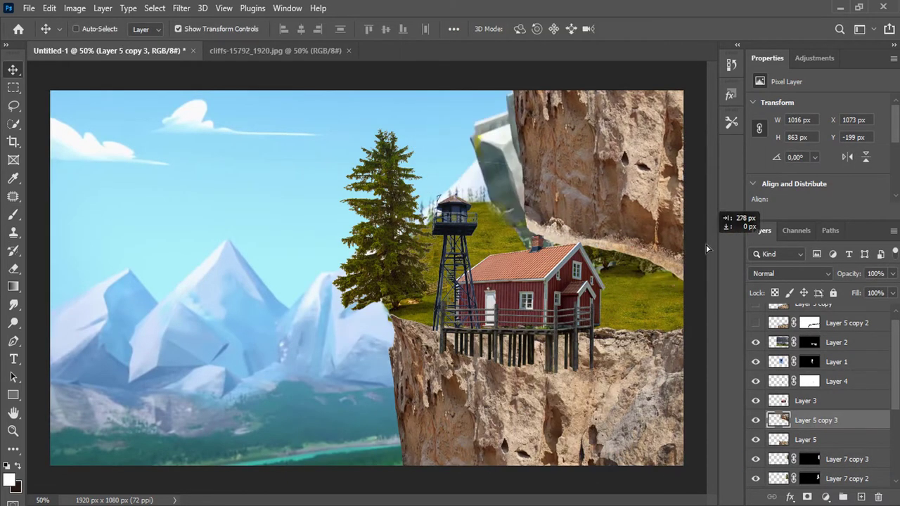
{"action": "left_click_drag", "start_coordinate": [612, 218], "coordinate": [664, 238]}
{"action": "key", "text": "ctrl+t"}
{"action": "left_click_drag", "start_coordinate": [655, 25], "coordinate": [631, 14]}
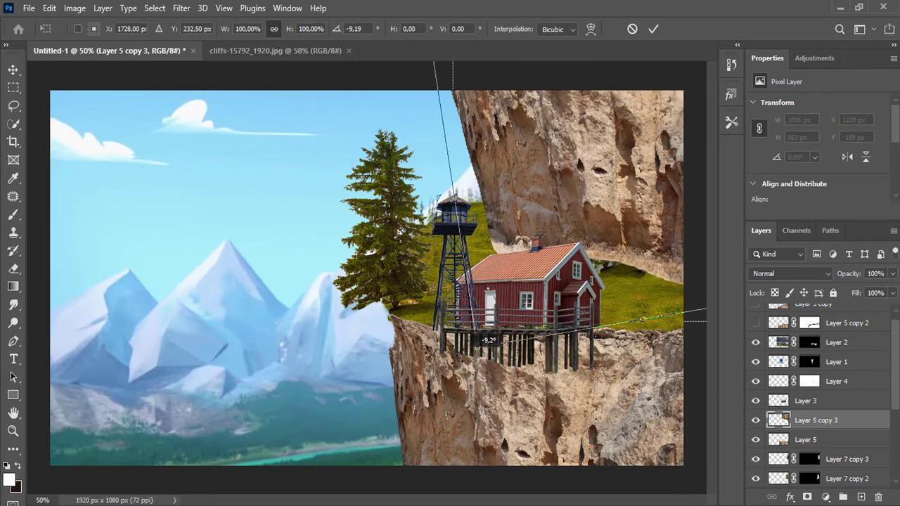
{"action": "key", "text": "Return"}
{"action": "left_click_drag", "start_coordinate": [815, 419], "coordinate": [829, 448]}
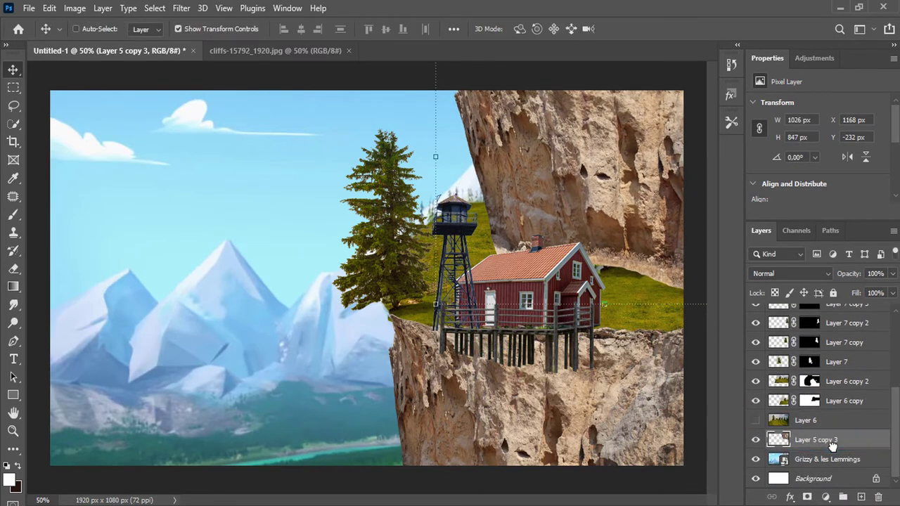
{"action": "left_click_drag", "start_coordinate": [536, 126], "coordinate": [536, 114]}
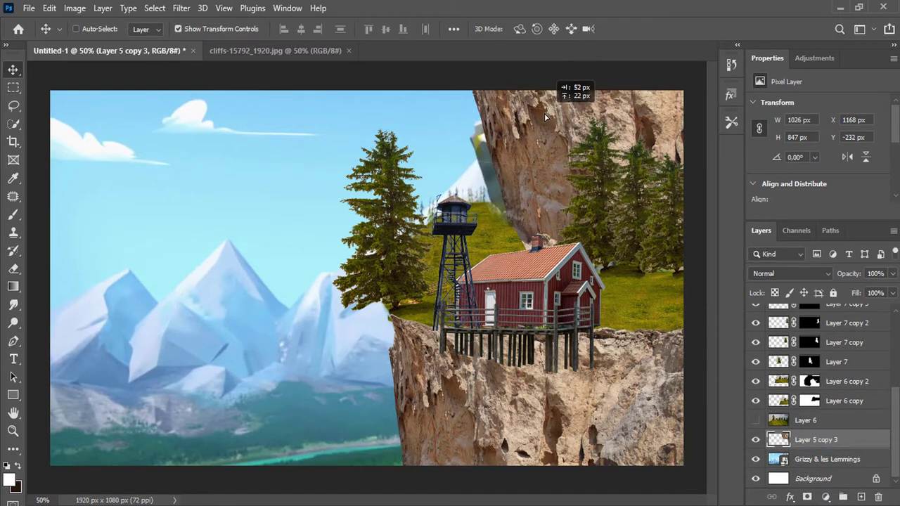
Warp the cliff copy's lower-left corner and right edge into a tall rock wall and apply it.
{"action": "key", "text": "ctrl+t"}
{"action": "right_click", "coordinate": [544, 145]}
{"action": "left_click", "coordinate": [580, 241]}
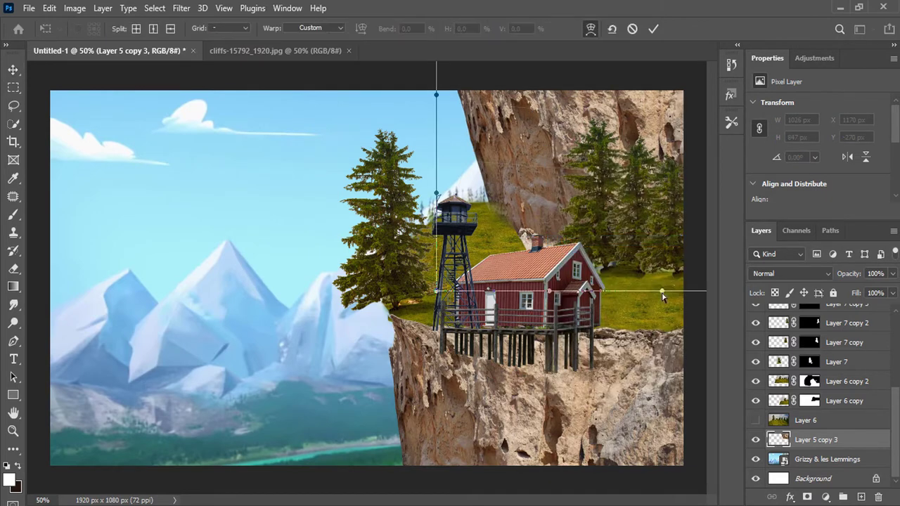
{"action": "left_click_drag", "start_coordinate": [436, 290], "coordinate": [405, 325]}
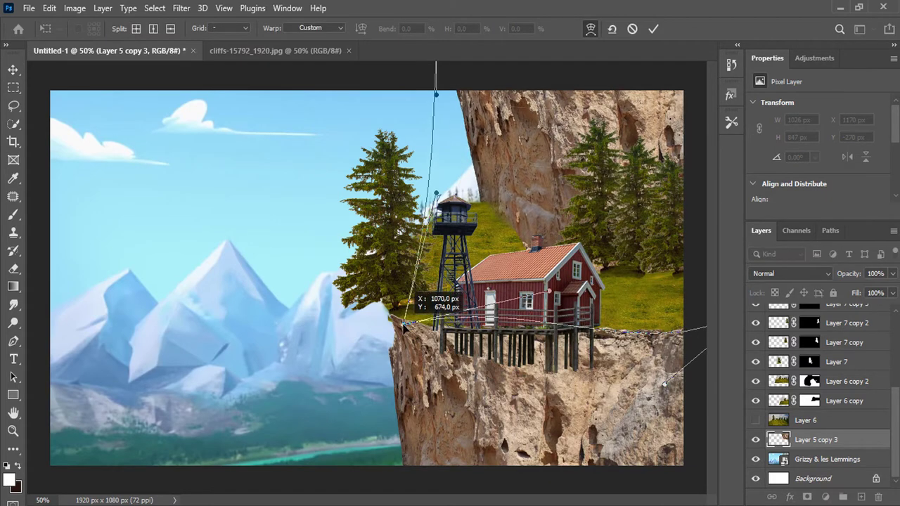
{"action": "left_click_drag", "start_coordinate": [605, 342], "coordinate": [615, 347]}
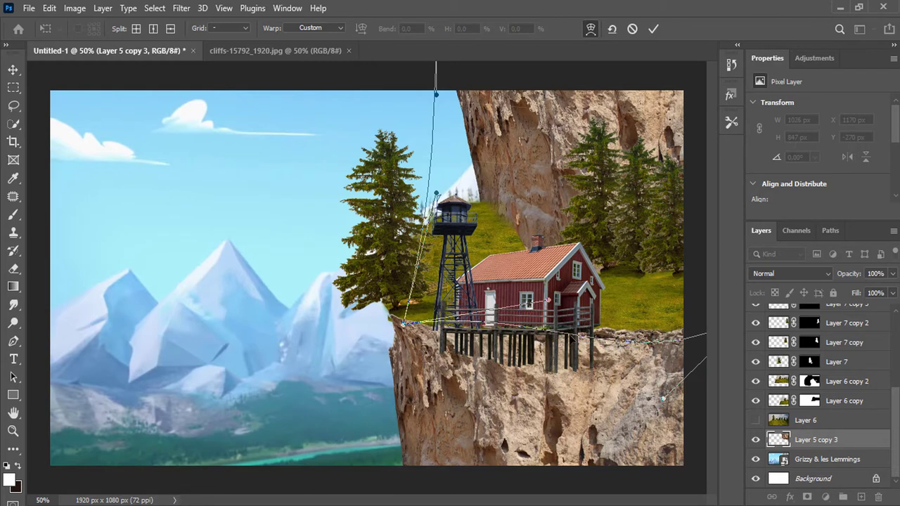
{"action": "left_click_drag", "start_coordinate": [404, 324], "coordinate": [433, 333]}
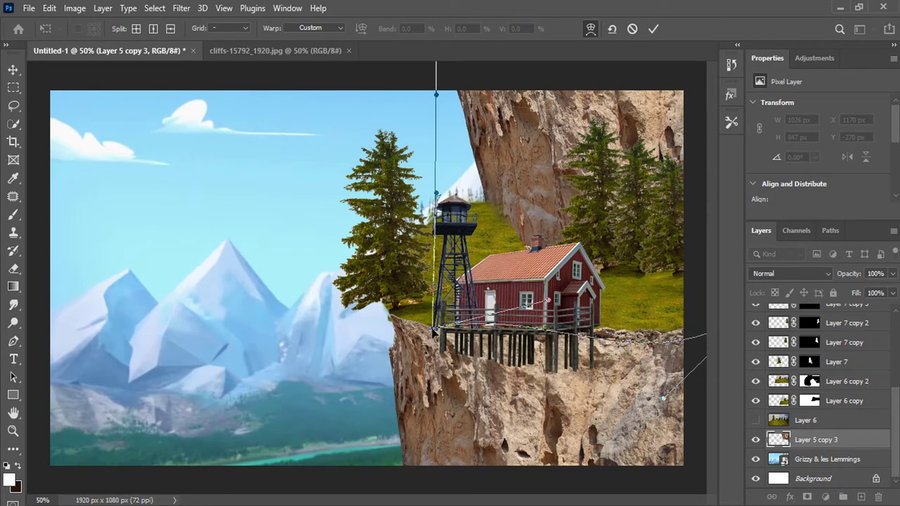
{"action": "left_click", "coordinate": [654, 29]}
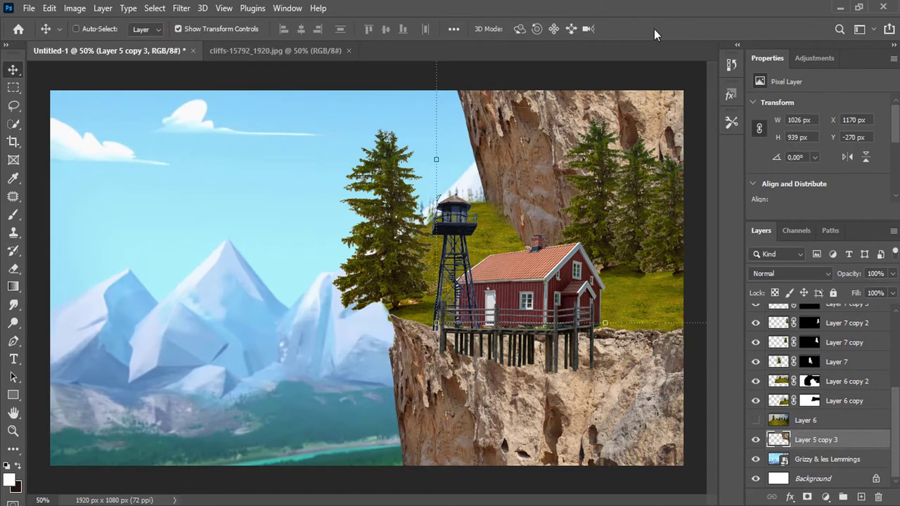
{"action": "left_click", "coordinate": [810, 381]}
{"action": "key", "text": "b"}
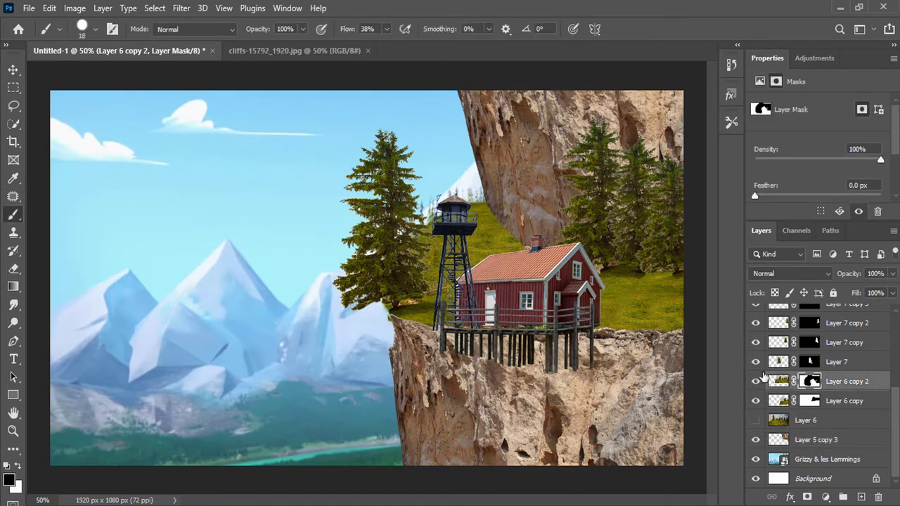
Toggle the watchtower, house, cliff and tree layers' visibility to compare the stacking.
{"action": "scroll", "coordinate": [759, 394], "scroll_direction": "up", "scroll_amount": 5}
{"action": "left_click", "coordinate": [756, 346]}
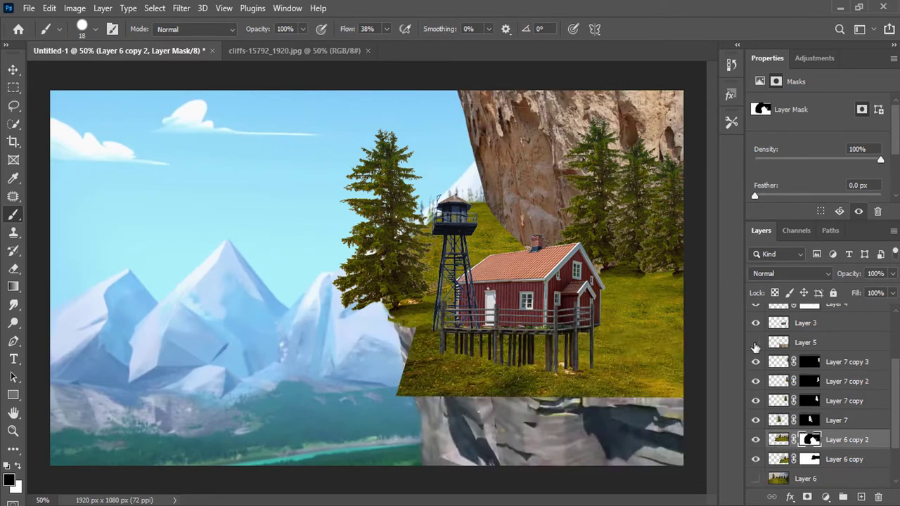
{"action": "scroll", "coordinate": [756, 330], "scroll_direction": "up", "scroll_amount": 1}
{"action": "left_click", "coordinate": [759, 336]}
{"action": "left_click", "coordinate": [758, 336]}
{"action": "left_click", "coordinate": [755, 372]}
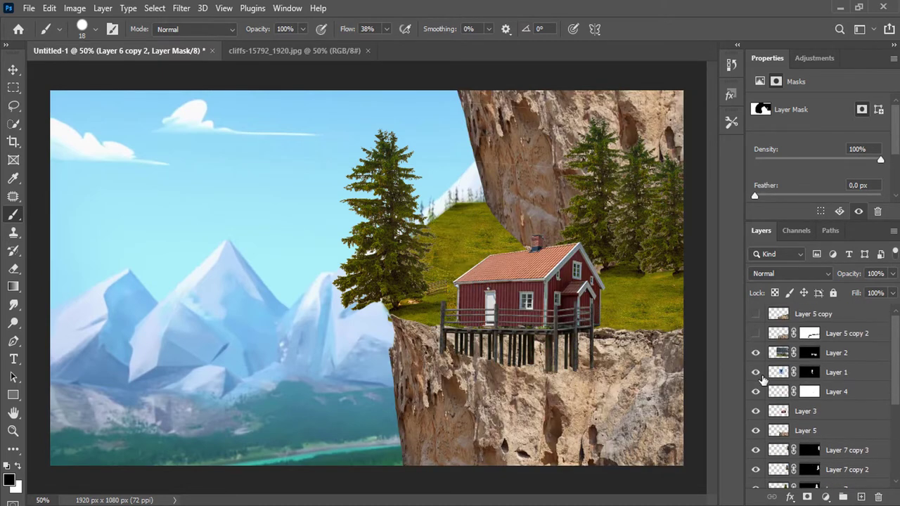
{"action": "left_click", "coordinate": [755, 411]}
{"action": "left_click", "coordinate": [756, 430]}
{"action": "scroll", "coordinate": [756, 429], "scroll_direction": "down", "scroll_amount": 3}
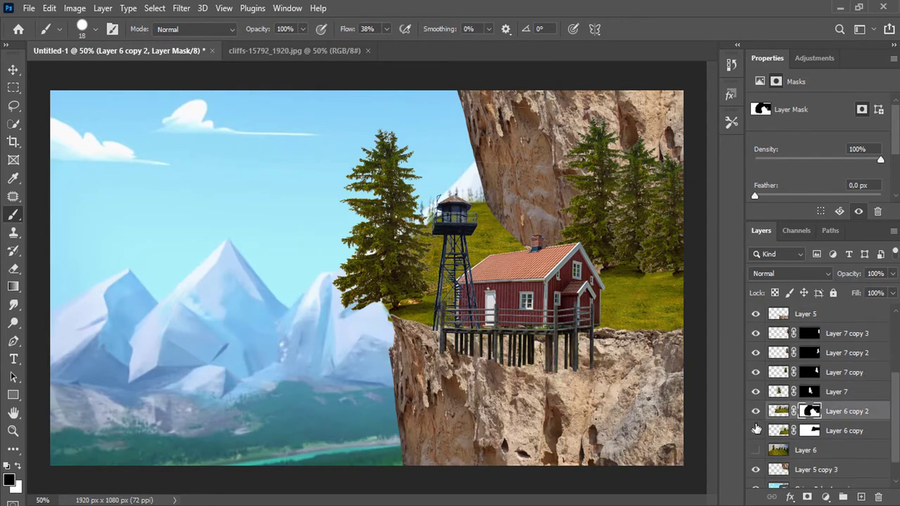
{"action": "scroll", "coordinate": [759, 415], "scroll_direction": "down", "scroll_amount": 1}
{"action": "left_click", "coordinate": [755, 440]}
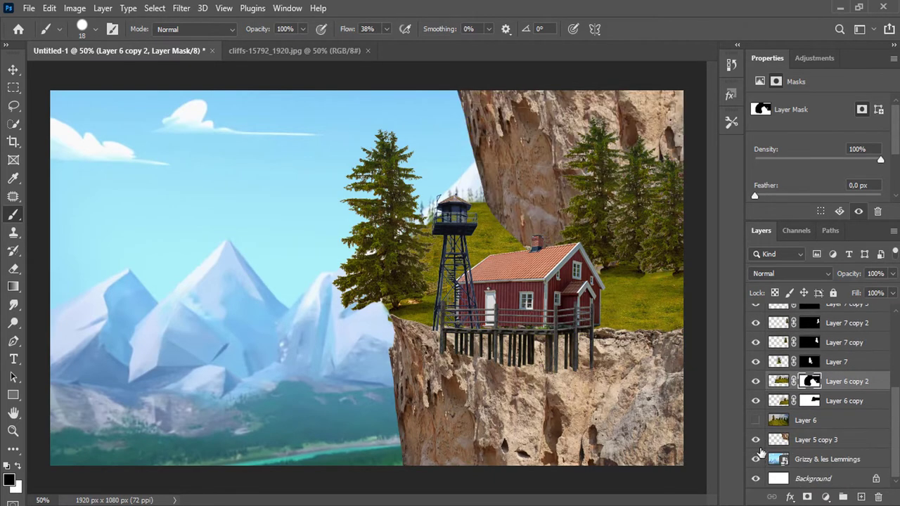
{"action": "scroll", "coordinate": [759, 366], "scroll_direction": "up", "scroll_amount": 2}
{"action": "left_click", "coordinate": [755, 362]}
{"action": "scroll", "coordinate": [754, 378], "scroll_direction": "up", "scroll_amount": 3}
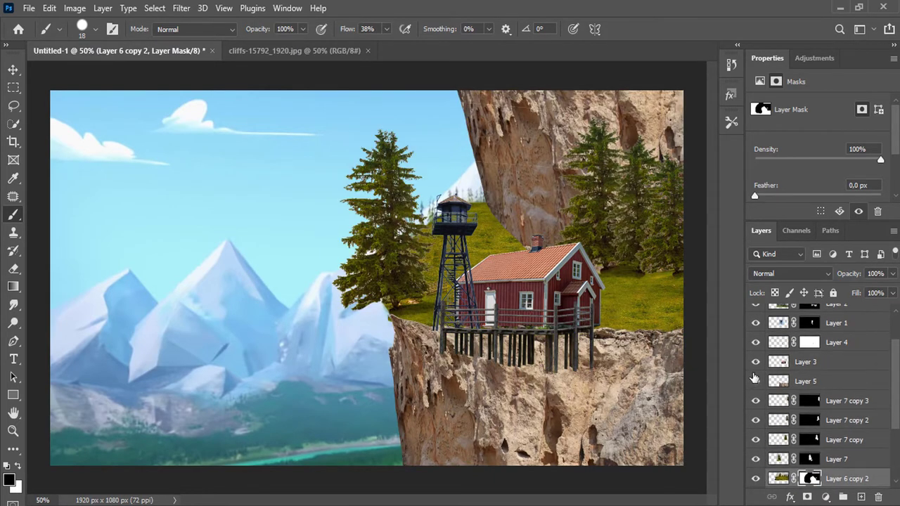
{"action": "left_click", "coordinate": [755, 362]}
{"action": "left_click", "coordinate": [756, 381]}
Hide and restore the house, tree, cliff and hill layers to check their overlap.
{"action": "scroll", "coordinate": [757, 383], "scroll_direction": "up", "scroll_amount": 2}
{"action": "left_click", "coordinate": [756, 352]}
{"action": "left_click", "coordinate": [756, 352]}
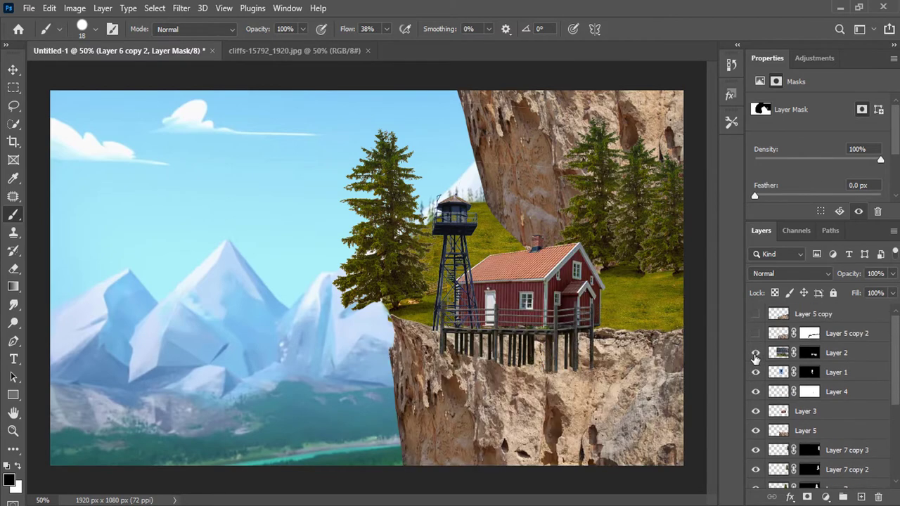
{"action": "scroll", "coordinate": [526, 146], "scroll_direction": "up", "scroll_amount": 2}
{"action": "scroll", "coordinate": [564, 192], "scroll_direction": "up", "scroll_amount": 2}
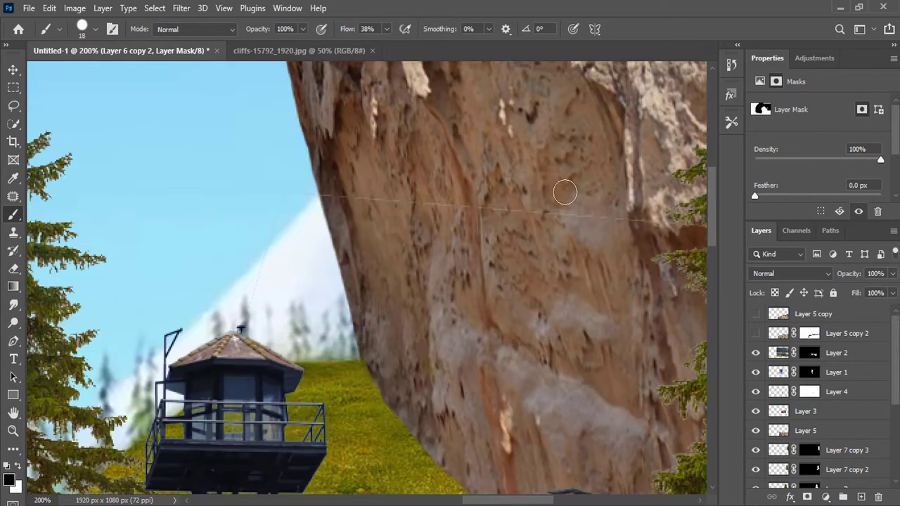
{"action": "left_click", "coordinate": [755, 352]}
{"action": "left_click", "coordinate": [755, 372]}
{"action": "scroll", "coordinate": [754, 470], "scroll_direction": "down", "scroll_amount": 1}
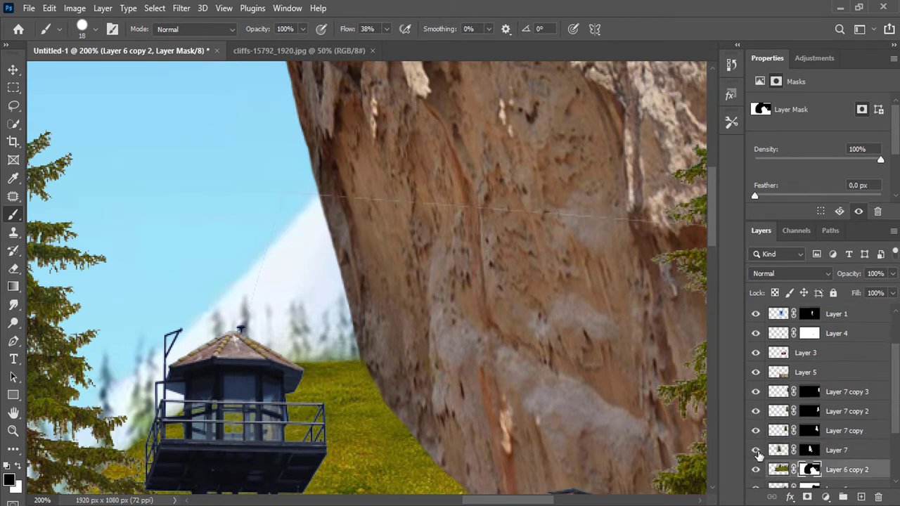
{"action": "left_click", "coordinate": [755, 449]}
{"action": "left_click", "coordinate": [756, 450]}
{"action": "scroll", "coordinate": [756, 464], "scroll_direction": "down", "scroll_amount": 1}
{"action": "scroll", "coordinate": [757, 472], "scroll_direction": "down", "scroll_amount": 1}
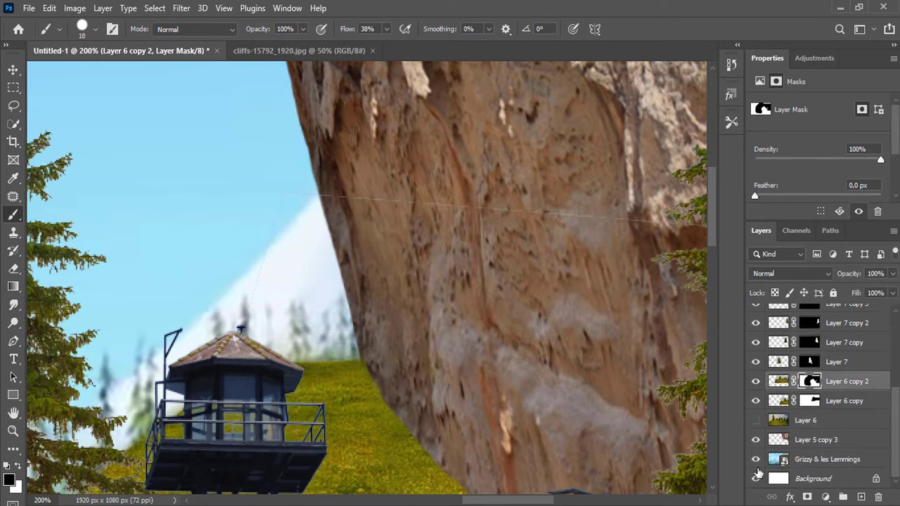
{"action": "left_click_drag", "start_coordinate": [753, 439], "coordinate": [751, 391]}
{"action": "left_click", "coordinate": [756, 401]}
{"action": "left_click", "coordinate": [755, 419]}
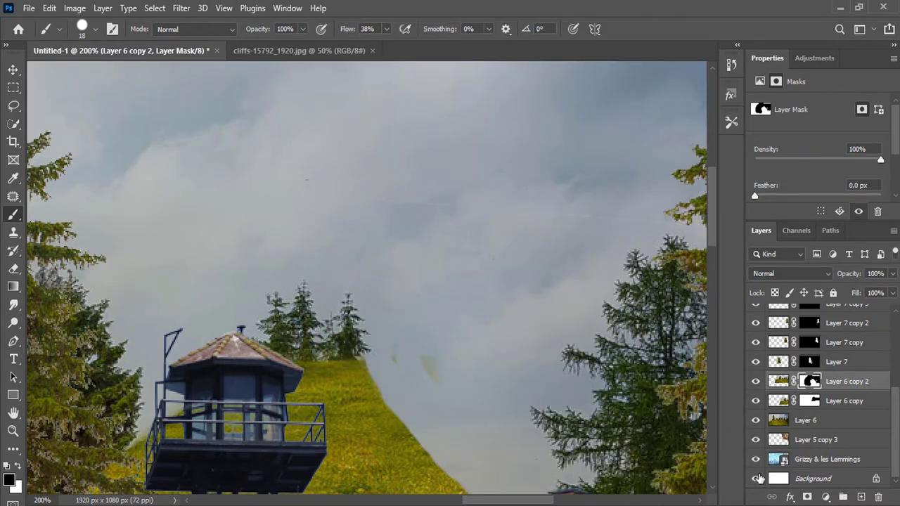
{"action": "left_click", "coordinate": [755, 380]}
Drag Layer 5 copy 3 above Layer 6 and target Layer 6 copy's mask.
{"action": "scroll", "coordinate": [777, 397], "scroll_direction": "up", "scroll_amount": 2}
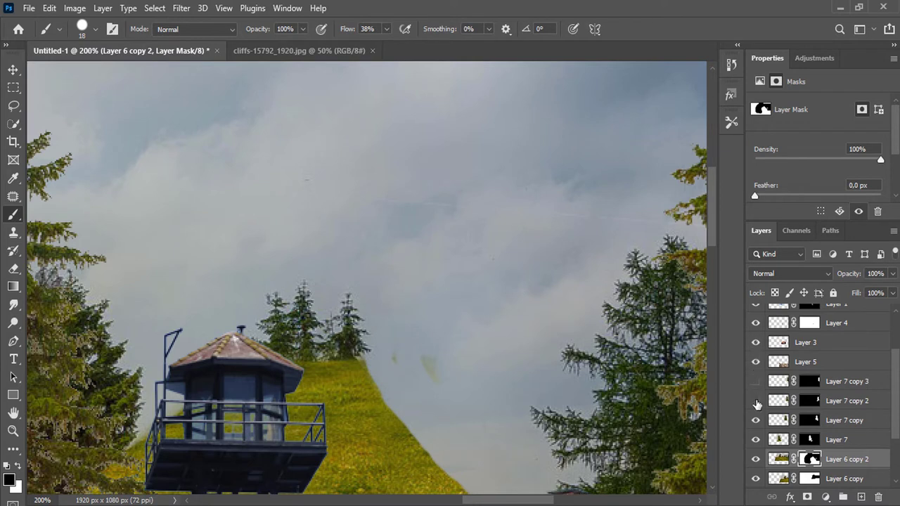
{"action": "scroll", "coordinate": [755, 376], "scroll_direction": "up", "scroll_amount": 1}
{"action": "scroll", "coordinate": [757, 344], "scroll_direction": "up", "scroll_amount": 1}
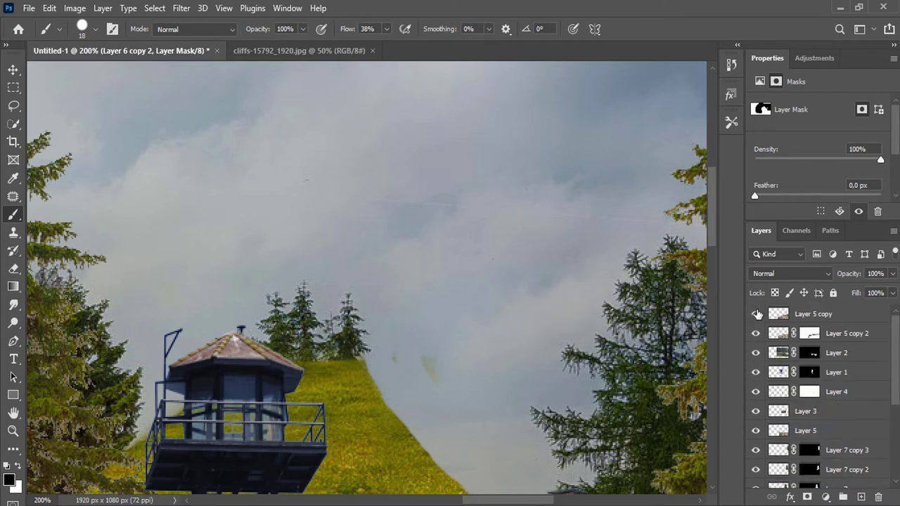
{"action": "scroll", "coordinate": [759, 330], "scroll_direction": "down", "scroll_amount": 2}
{"action": "scroll", "coordinate": [765, 444], "scroll_direction": "down", "scroll_amount": 1}
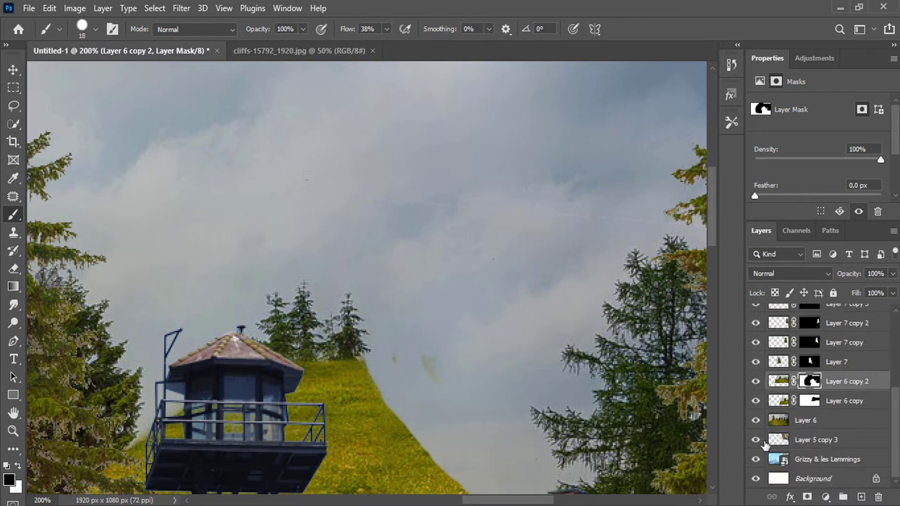
{"action": "left_click_drag", "start_coordinate": [762, 444], "coordinate": [809, 413]}
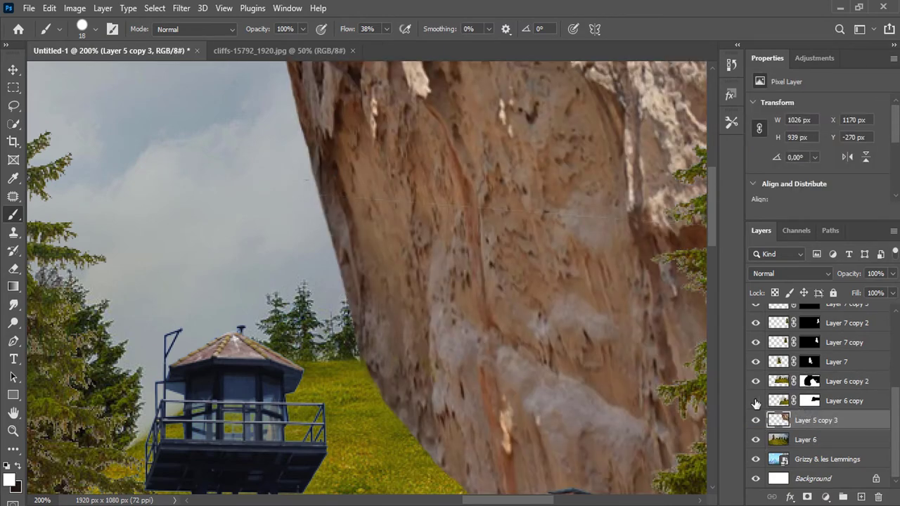
{"action": "left_click", "coordinate": [802, 401]}
Enlarge the brush, hide the grassy hill Layer 6, and select the Layer 7 mask.
{"action": "key", "text": "ctrl+minus"}
{"action": "key", "text": "ctrl+minus"}
{"action": "key", "text": "ctrl+minus"}
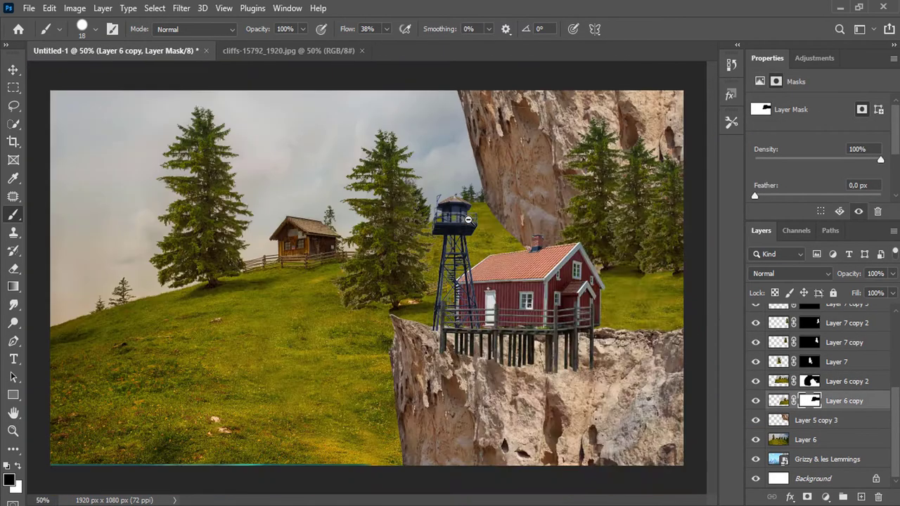
{"action": "right_click", "coordinate": [485, 214]}
{"action": "key", "text": "Return"}
{"action": "left_click", "coordinate": [809, 381]}
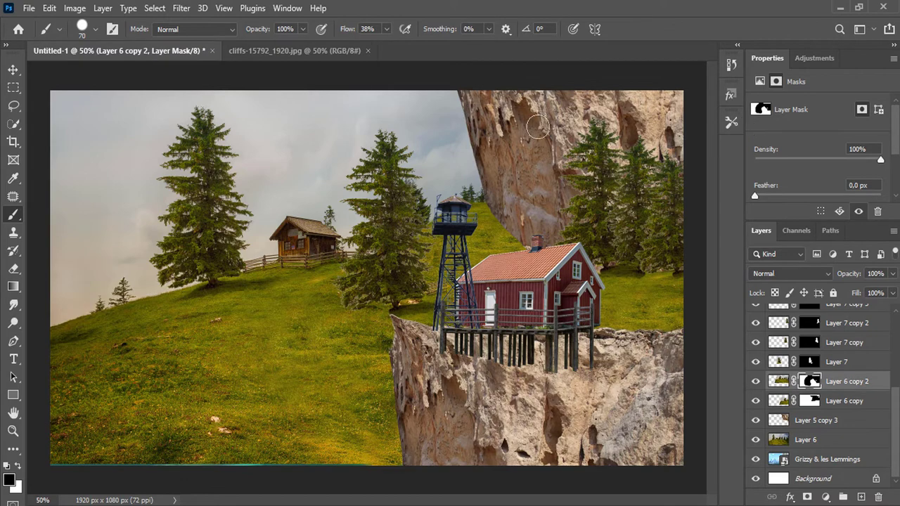
{"action": "left_click", "coordinate": [756, 440]}
{"action": "key", "text": "ctrl+minus"}
{"action": "key", "text": "ctrl+plus"}
{"action": "key", "text": "ctrl+plus"}
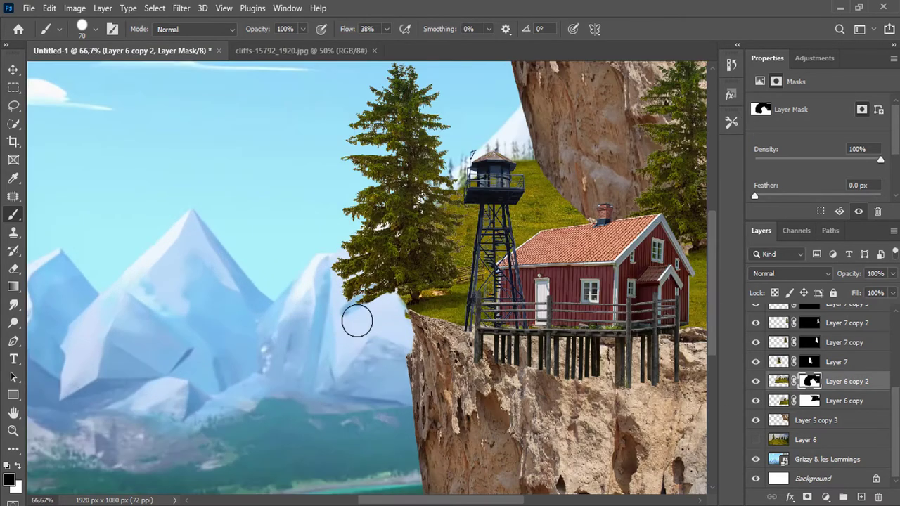
{"action": "left_click_drag", "start_coordinate": [821, 420], "coordinate": [856, 478]}
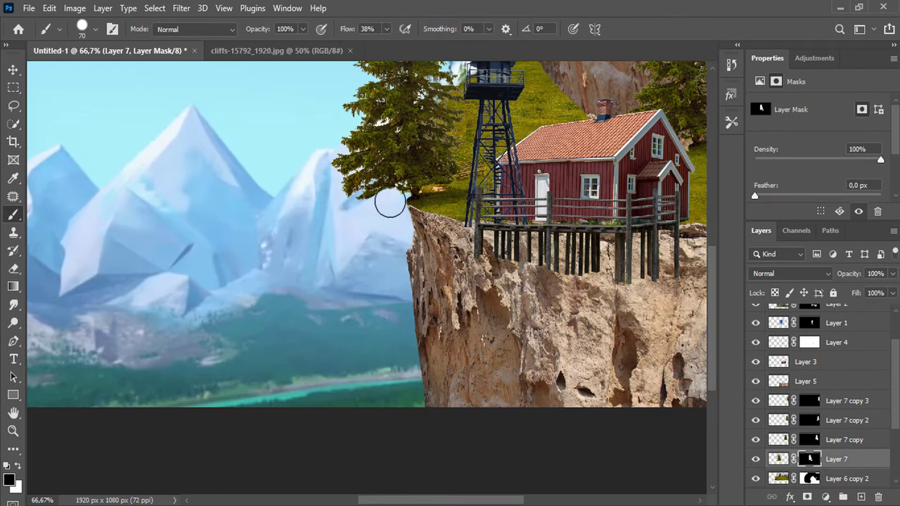
Shrink the brush for edge detail on the masks.
{"action": "scroll", "coordinate": [408, 212], "scroll_direction": "up", "scroll_amount": 4}
{"action": "right_click", "coordinate": [321, 251]}
{"action": "key", "text": "Return"}
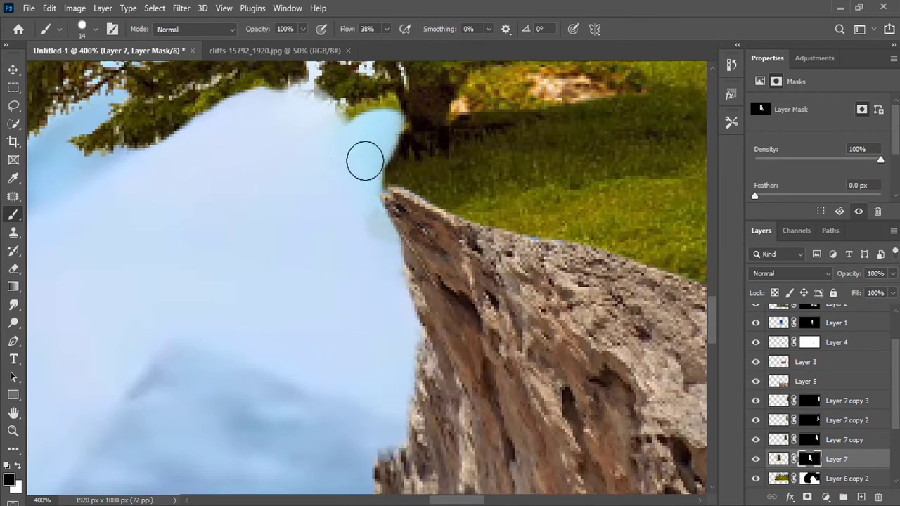
{"action": "scroll", "coordinate": [359, 189], "scroll_direction": "down", "scroll_amount": 3}
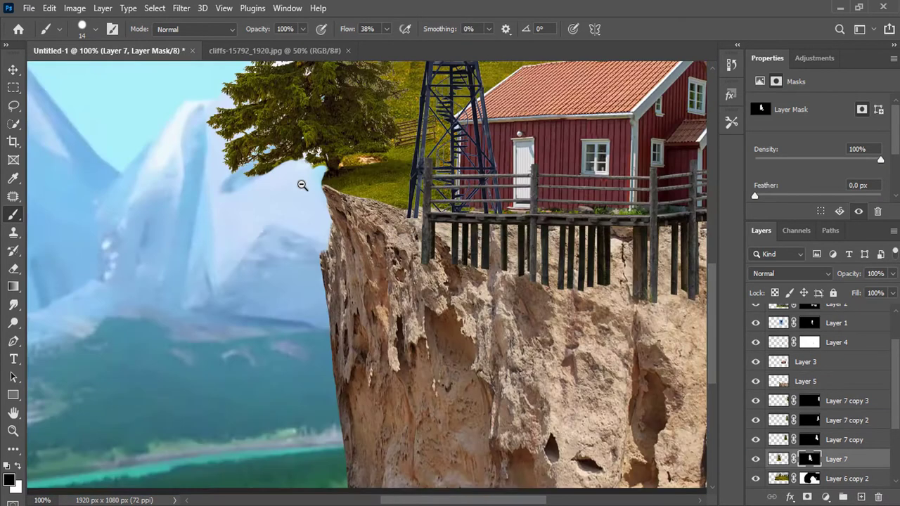
{"action": "scroll", "coordinate": [301, 184], "scroll_direction": "down", "scroll_amount": 2}
{"action": "scroll", "coordinate": [295, 317], "scroll_direction": "down", "scroll_amount": 1}
{"action": "scroll", "coordinate": [362, 258], "scroll_direction": "down", "scroll_amount": 1}
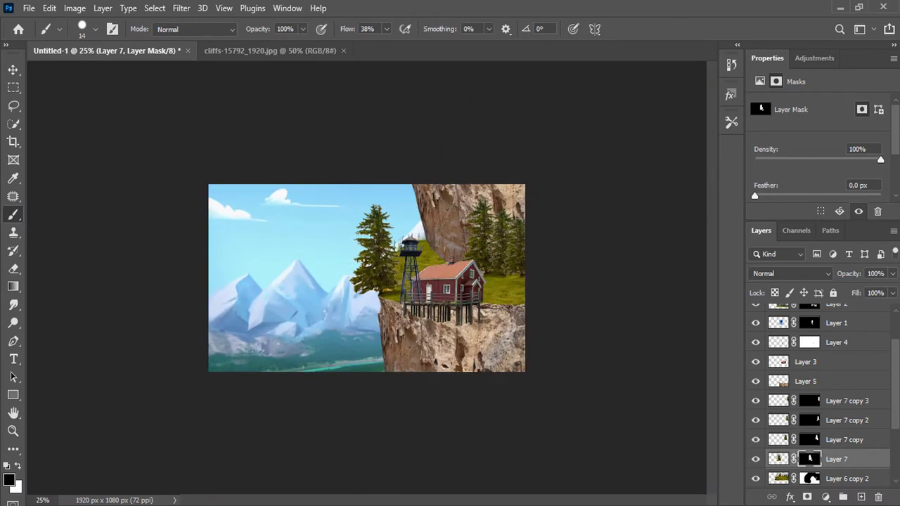
Place pexels-splitshire-1562.jpg into the composite and move it below the grassy hill layer.
{"action": "key", "text": "alt+Tab"}
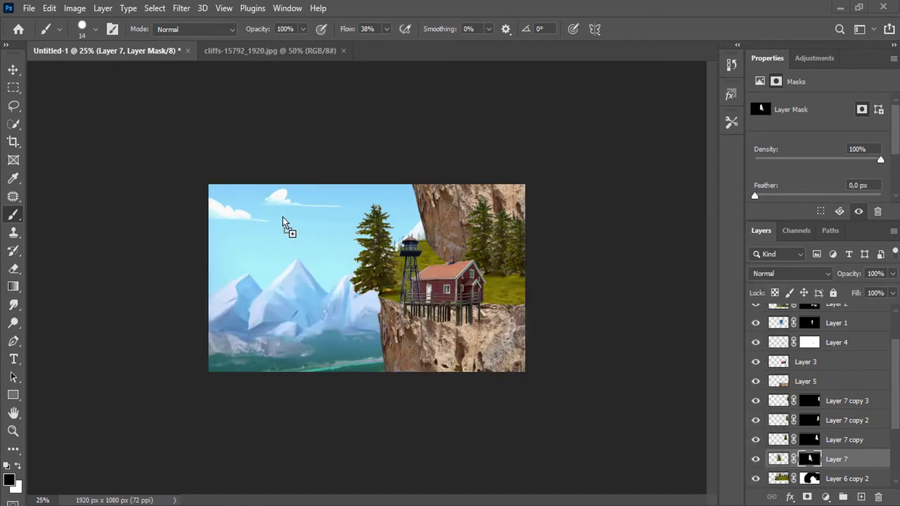
{"action": "left_click_drag", "start_coordinate": [314, 313], "coordinate": [288, 225]}
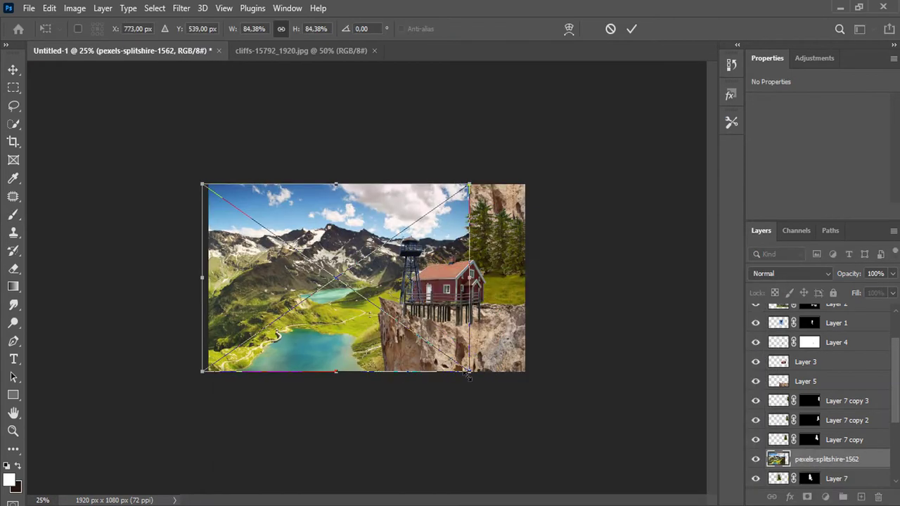
{"action": "key", "text": "Return"}
{"action": "left_click_drag", "start_coordinate": [826, 342], "coordinate": [826, 448]}
Scale the mountain-lake photo up to 118.51% to fill the canvas and commit.
{"action": "key", "text": "ctrl+t"}
{"action": "left_click_drag", "start_coordinate": [524, 371], "coordinate": [558, 432]}
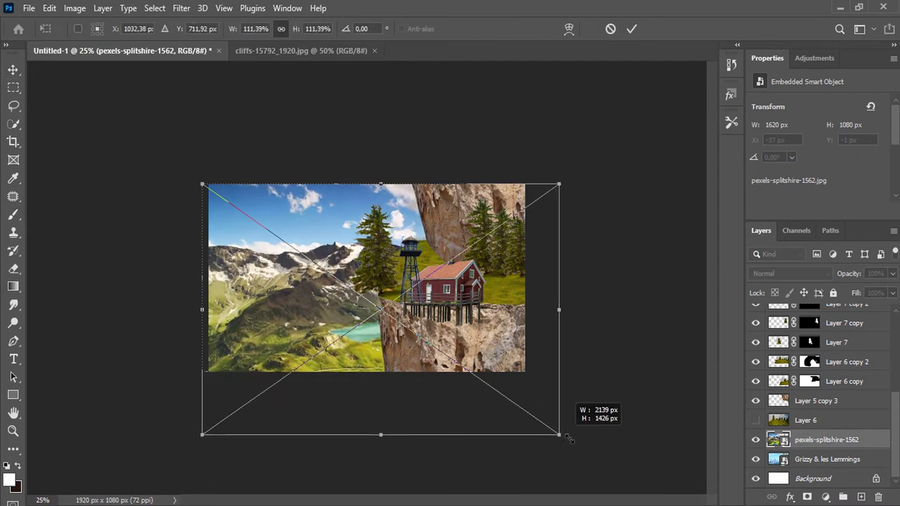
{"action": "mouse_move", "coordinate": [450, 274]}
{"action": "left_mouse_down"}
{"action": "mouse_move", "coordinate": [433, 307]}
{"action": "mouse_move", "coordinate": [465, 300]}
{"action": "left_mouse_up"}
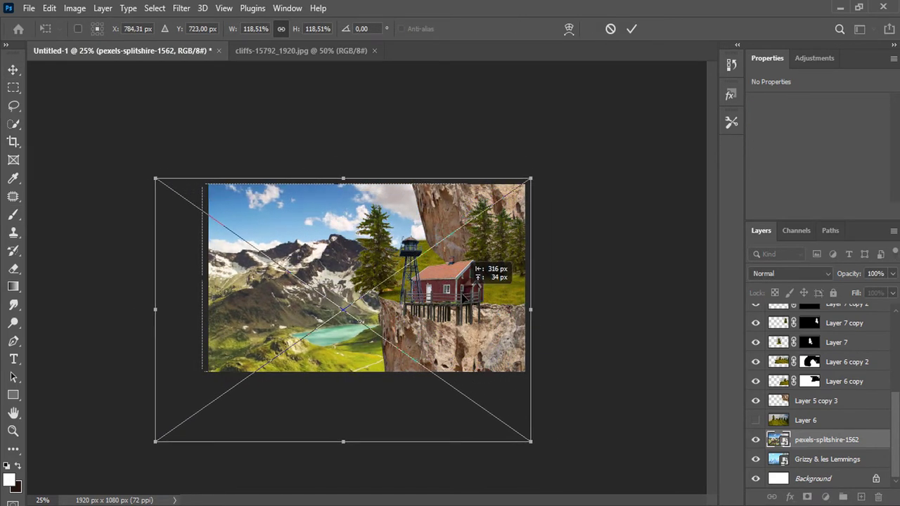
{"action": "left_click", "coordinate": [631, 29]}
Open the fir tree photo, lasso the trees onto their own layer and crop to them.
{"action": "key", "text": "ctrl+plus"}
{"action": "key", "text": "ctrl+plus"}
{"action": "key", "text": "ctrl+plus"}
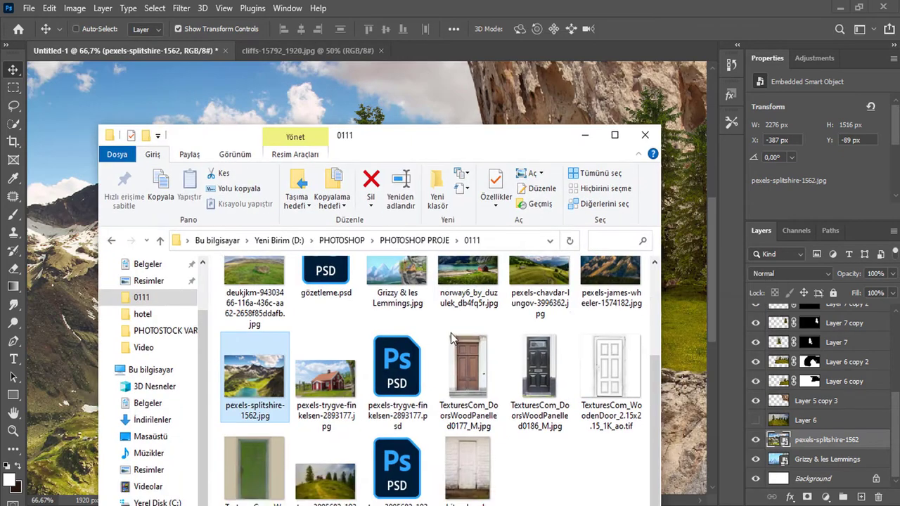
{"action": "left_click_drag", "start_coordinate": [326, 471], "coordinate": [575, 44]}
{"action": "key", "text": "l"}
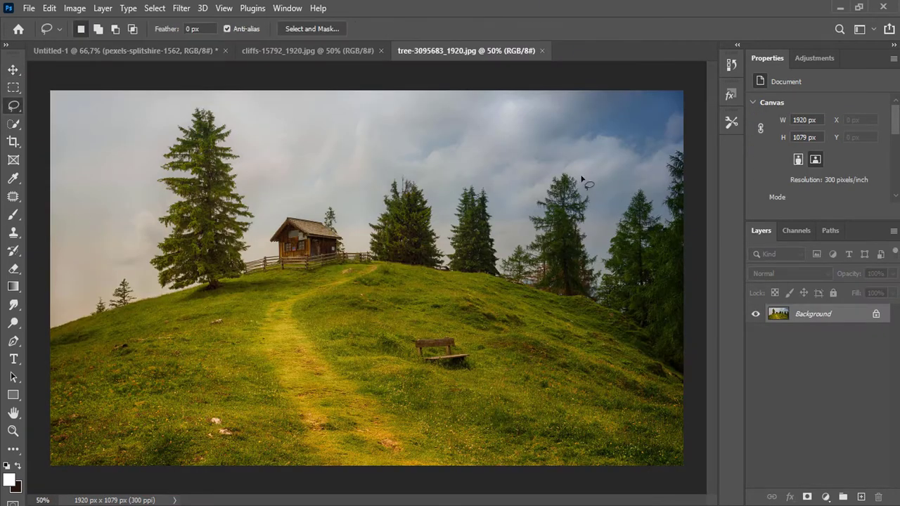
{"action": "key", "text": "ctrl+j"}
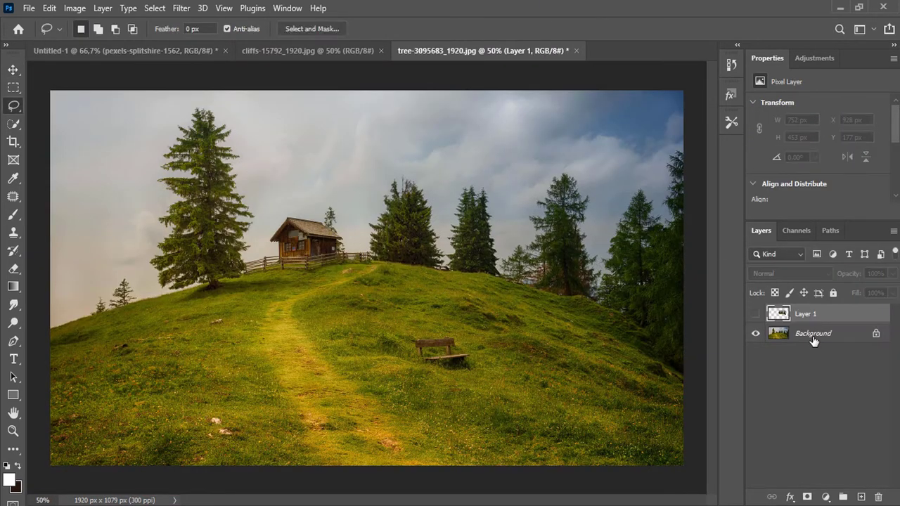
{"action": "key", "text": "c"}
{"action": "left_click_drag", "start_coordinate": [210, 272], "coordinate": [241, 271]}
{"action": "left_click_drag", "start_coordinate": [368, 90], "coordinate": [369, 195]}
{"action": "key", "text": "Return"}
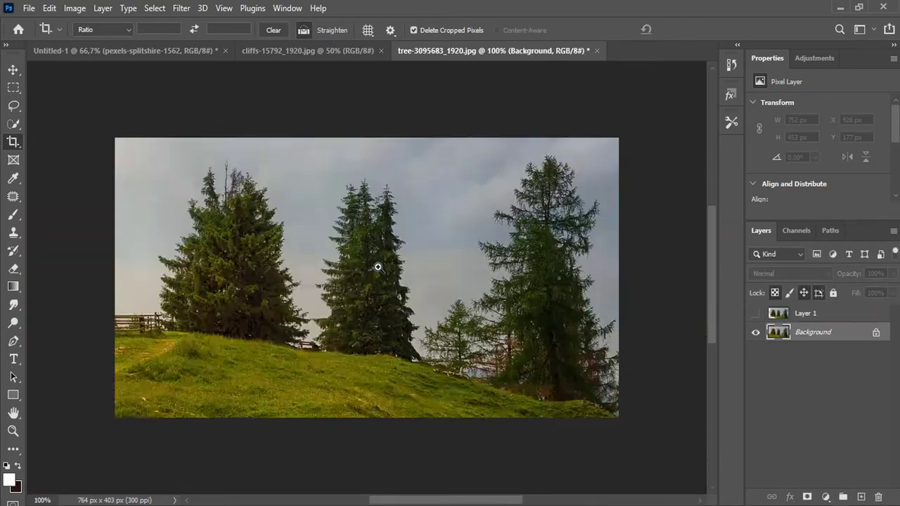
Duplicate the Blue channel and use Levels to push the sky to white.
{"action": "key", "text": "ctrl+plus"}
{"action": "left_click", "coordinate": [797, 230]}
{"action": "left_click_drag", "start_coordinate": [792, 299], "coordinate": [859, 496]}
{"action": "right_click", "coordinate": [795, 317]}
{"action": "left_click", "coordinate": [49, 8]}
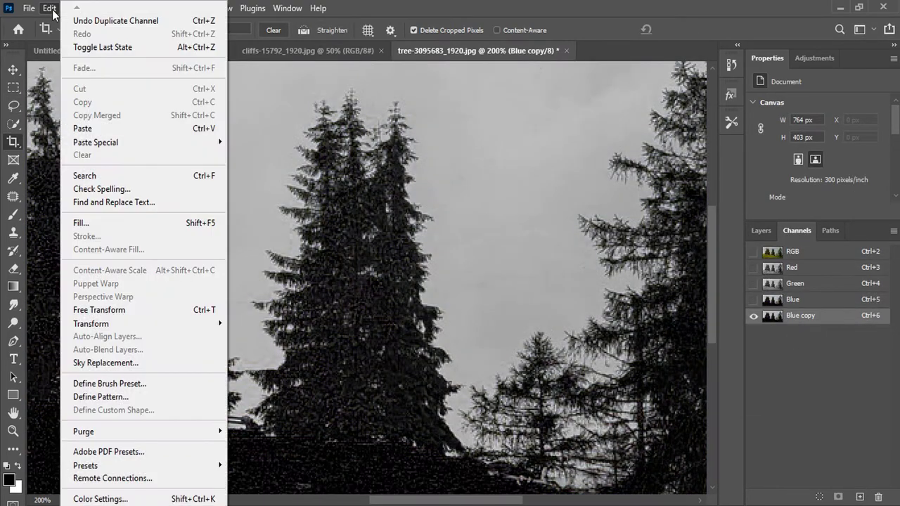
{"action": "left_click", "coordinate": [211, 45]}
{"action": "mouse_move", "coordinate": [594, 267]}
{"action": "left_mouse_down"}
{"action": "mouse_move", "coordinate": [621, 269]}
{"action": "mouse_move", "coordinate": [548, 267]}
{"action": "left_mouse_up"}
{"action": "left_click", "coordinate": [707, 138]}
{"action": "key", "text": "c"}
Mask the sky off the trees and drag them into Untitled-1 as Layer 8 for transforming.
{"action": "left_click", "coordinate": [772, 316], "text": "ctrl"}
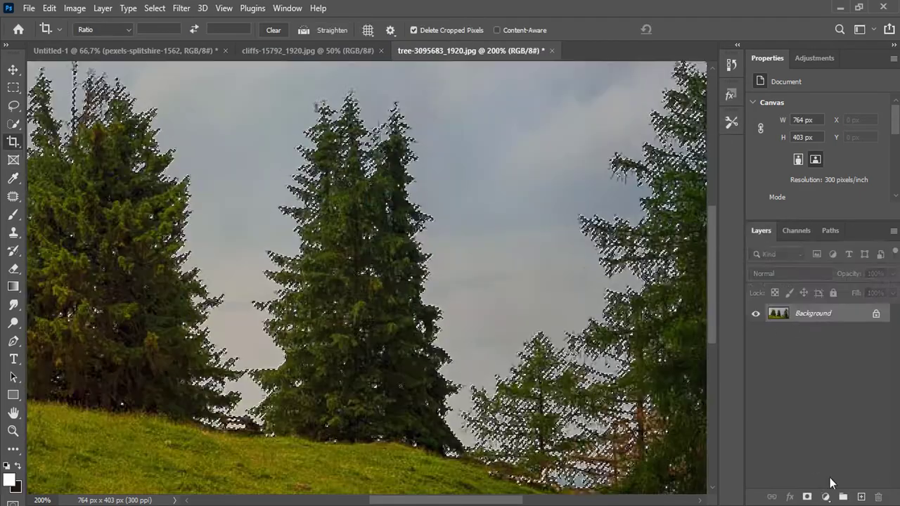
{"action": "left_click", "coordinate": [815, 484]}
{"action": "key", "text": "ctrl+minus"}
{"action": "key", "text": "ctrl+minus"}
{"action": "mouse_move", "coordinate": [780, 312]}
{"action": "left_mouse_down"}
{"action": "mouse_move", "coordinate": [260, 175]}
{"action": "mouse_move", "coordinate": [364, 137]}
{"action": "left_mouse_up"}
{"action": "key", "text": "ctrl+t"}
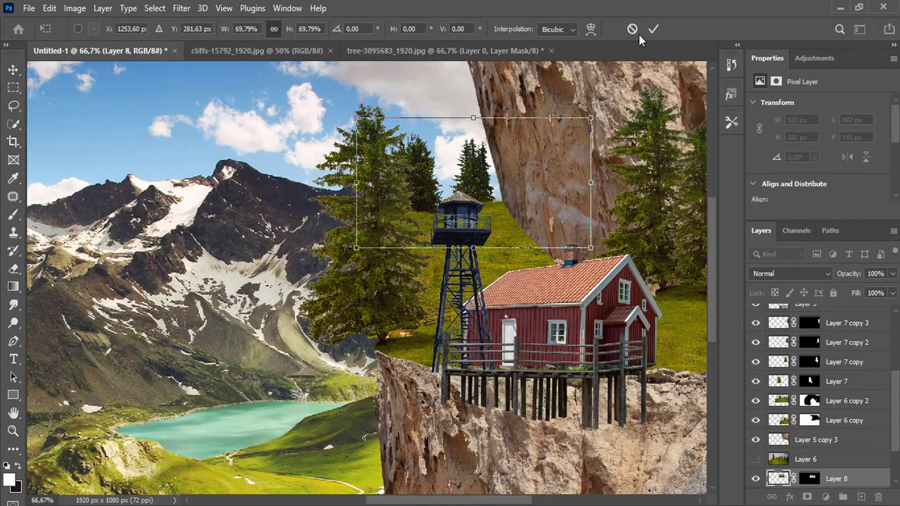
Commit the trees' transform, nudge them up-left, and duplicate the tree layer.
{"action": "left_click", "coordinate": [653, 29]}
{"action": "left_click_drag", "start_coordinate": [502, 147], "coordinate": [490, 137]}
{"action": "left_click_drag", "start_coordinate": [848, 485], "coordinate": [860, 497]}
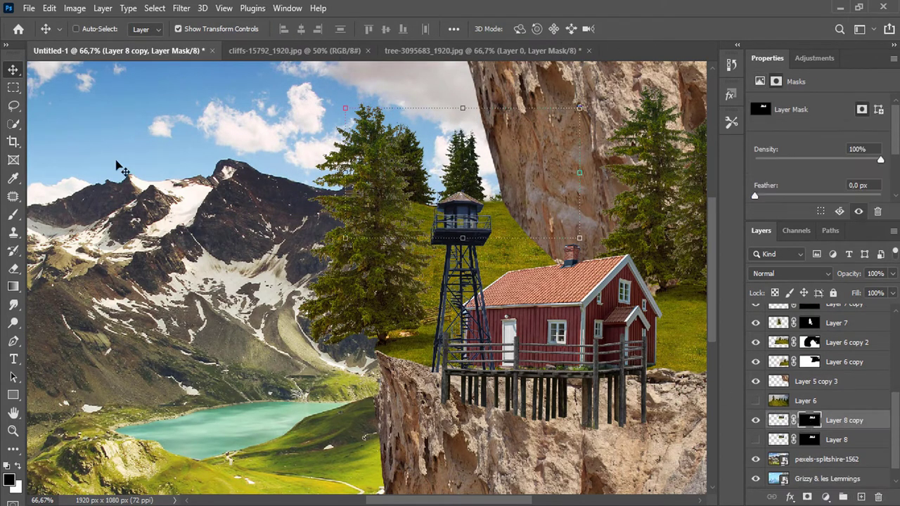
{"action": "key", "text": "b"}
{"action": "right_click", "coordinate": [426, 180]}
{"action": "key", "text": "Escape"}
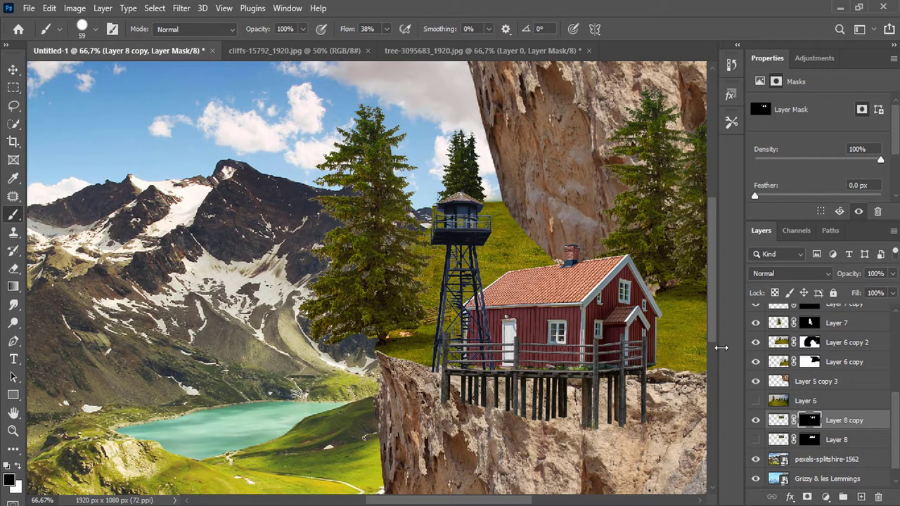
Place another tree copy below Layer 7 behind the house, targeting Layer 8 copy 2's mask with black.
{"action": "key", "text": "ctrl+j"}
{"action": "left_click_drag", "start_coordinate": [843, 419], "coordinate": [844, 342]}
{"action": "key", "text": "v"}
{"action": "mouse_move", "coordinate": [458, 287]}
{"action": "left_mouse_down"}
{"action": "mouse_move", "coordinate": [477, 248]}
{"action": "mouse_move", "coordinate": [509, 270]}
{"action": "left_mouse_up"}
{"action": "key", "text": "b"}
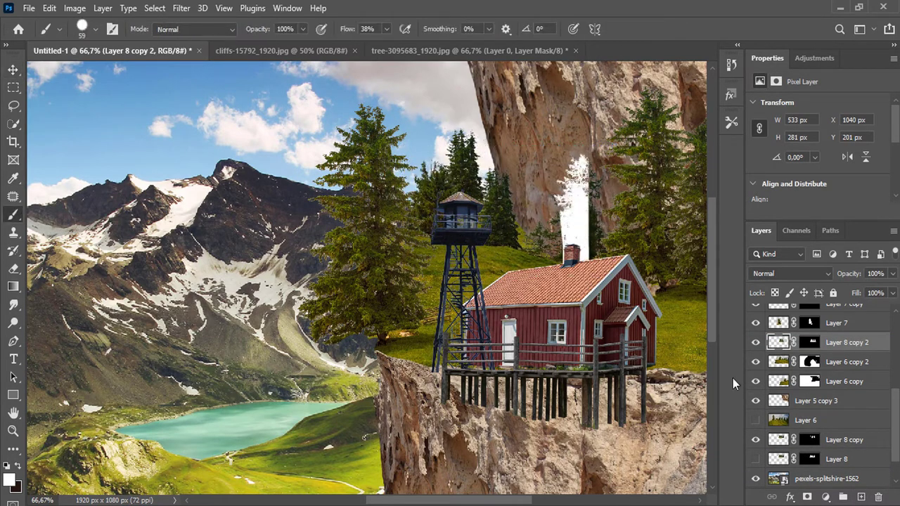
{"action": "key", "text": "ctrl+z"}
{"action": "left_click", "coordinate": [810, 342]}
{"action": "key", "text": "x"}
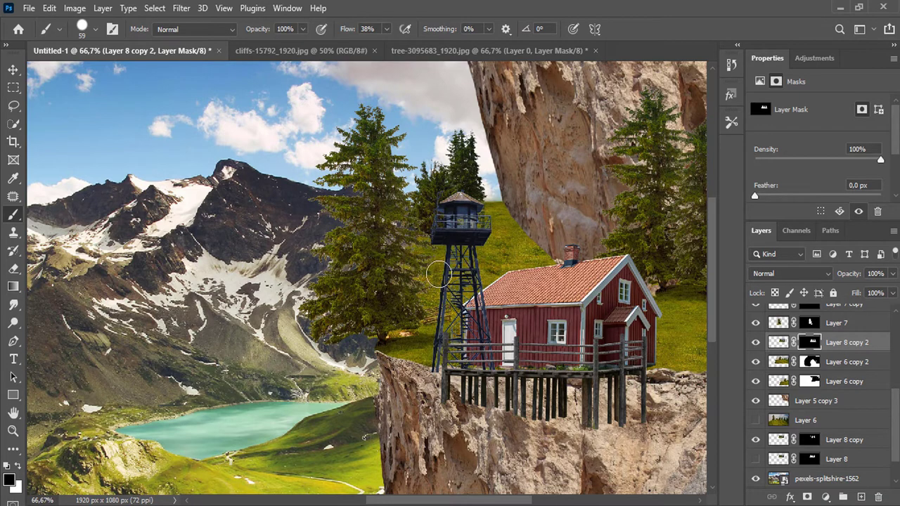
Duplicate the tree copy again, move it below Layer 5 copy 3, and shift it right.
{"action": "key", "text": "ctrl+j"}
{"action": "key", "text": "ctrl+bracketleft"}
{"action": "key", "text": "ctrl+bracketleft"}
{"action": "key", "text": "ctrl+bracketleft"}
{"action": "key", "text": "v"}
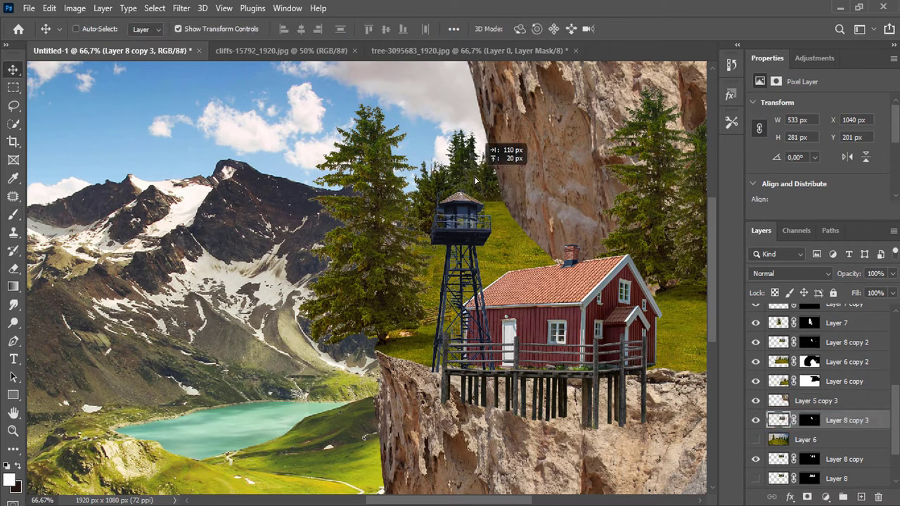
{"action": "left_click_drag", "start_coordinate": [476, 181], "coordinate": [485, 183]}
{"action": "scroll", "coordinate": [757, 422], "scroll_direction": "up", "scroll_amount": 5}
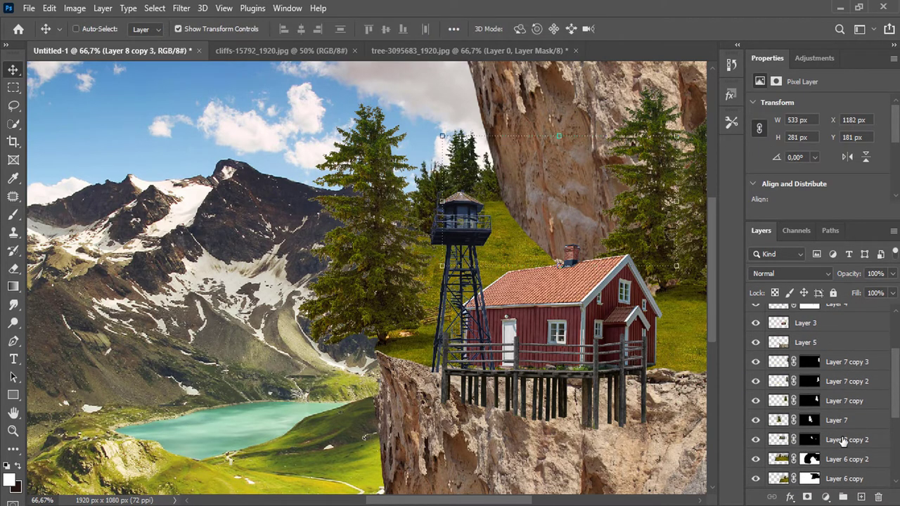
Duplicate the Layer 7 fir upward and flip it horizontally behind the watchtower.
{"action": "left_click", "coordinate": [776, 420]}
{"action": "mouse_move", "coordinate": [366, 267]}
{"action": "left_mouse_down"}
{"action": "mouse_move", "coordinate": [377, 209]}
{"action": "mouse_move", "coordinate": [426, 188]}
{"action": "left_mouse_up"}
{"action": "key", "text": "ctrl+minus"}
{"action": "key", "text": "ctrl+t"}
{"action": "right_click", "coordinate": [420, 193]}
{"action": "left_click", "coordinate": [431, 370]}
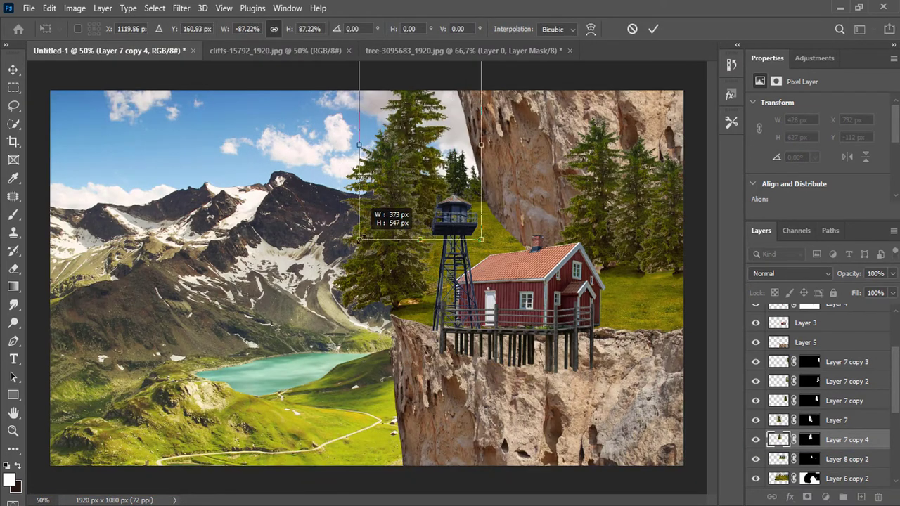
{"action": "left_click", "coordinate": [653, 29]}
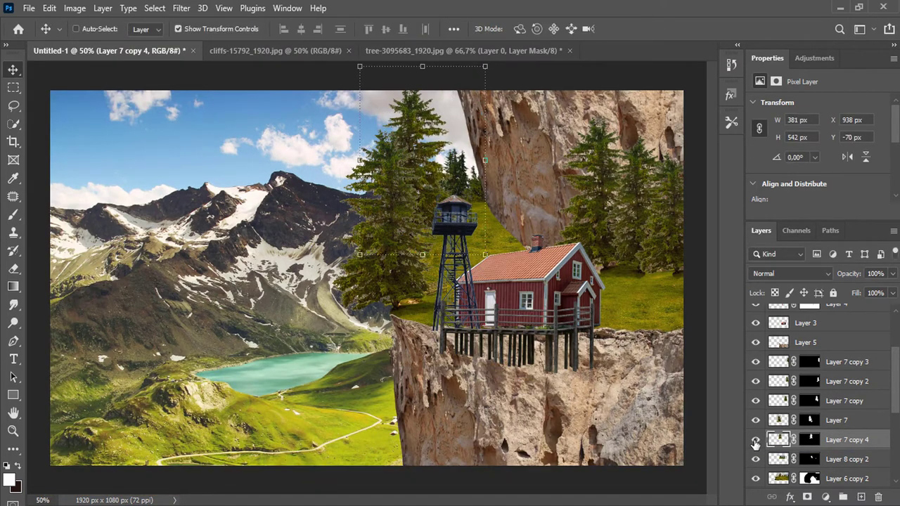
{"action": "left_click", "coordinate": [358, 308], "text": "ctrl"}
{"action": "scroll", "coordinate": [422, 365], "scroll_direction": "up", "scroll_amount": 1}
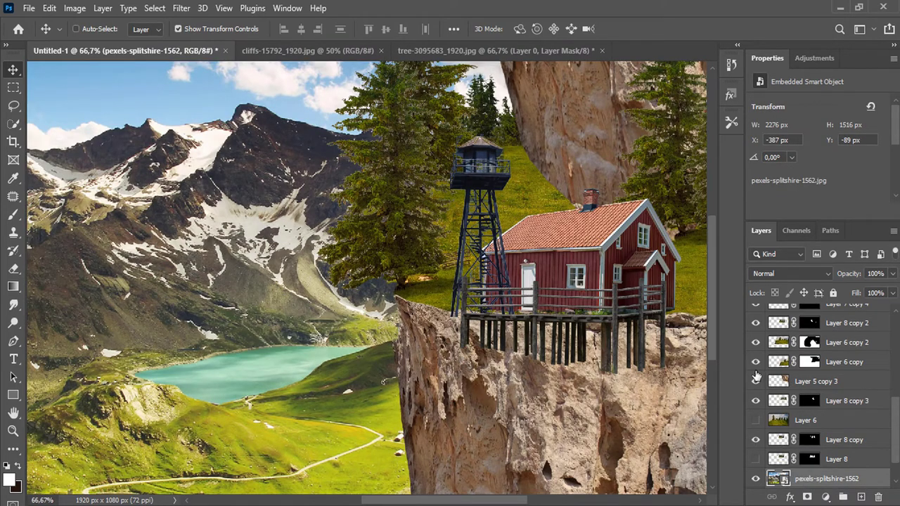
Darken the alt ucurum lower cliff with a clipped Hue/Saturation layer at lightness -80.
{"action": "left_click", "coordinate": [832, 384]}
{"action": "scroll", "coordinate": [831, 384], "scroll_direction": "up", "scroll_amount": 8}
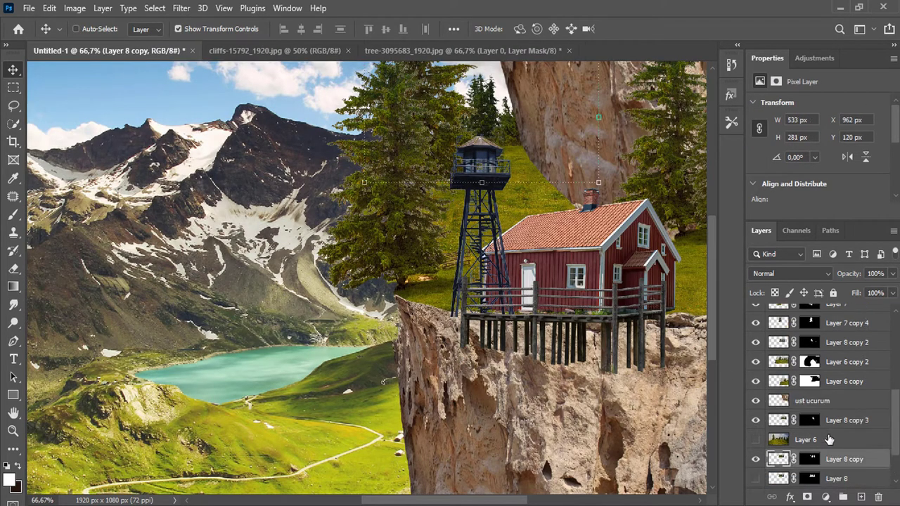
{"action": "left_click", "coordinate": [808, 364]}
{"action": "left_click", "coordinate": [825, 497]}
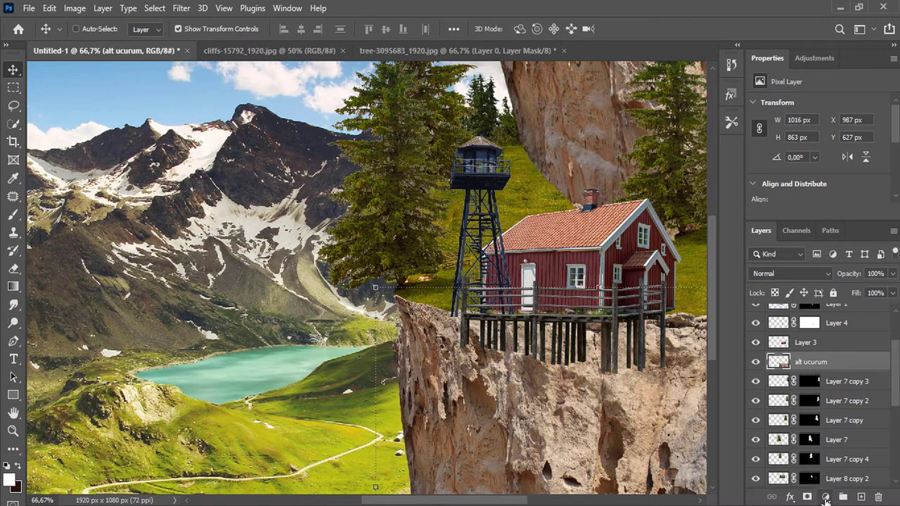
{"action": "left_click", "coordinate": [808, 363]}
{"action": "right_click", "coordinate": [783, 357]}
{"action": "left_click", "coordinate": [674, 266]}
{"action": "left_click_drag", "start_coordinate": [817, 187], "coordinate": [767, 190]}
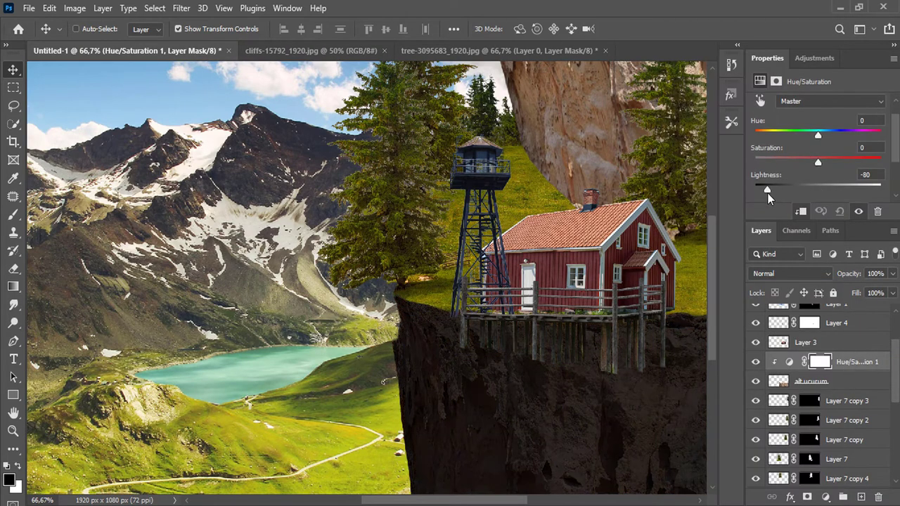
Paint the mask with a soft round brush at 46% opacity to lighten the cliff's left edge.
{"action": "left_click", "coordinate": [819, 362]}
{"action": "left_click", "coordinate": [13, 215]}
{"action": "right_click", "coordinate": [317, 256]}
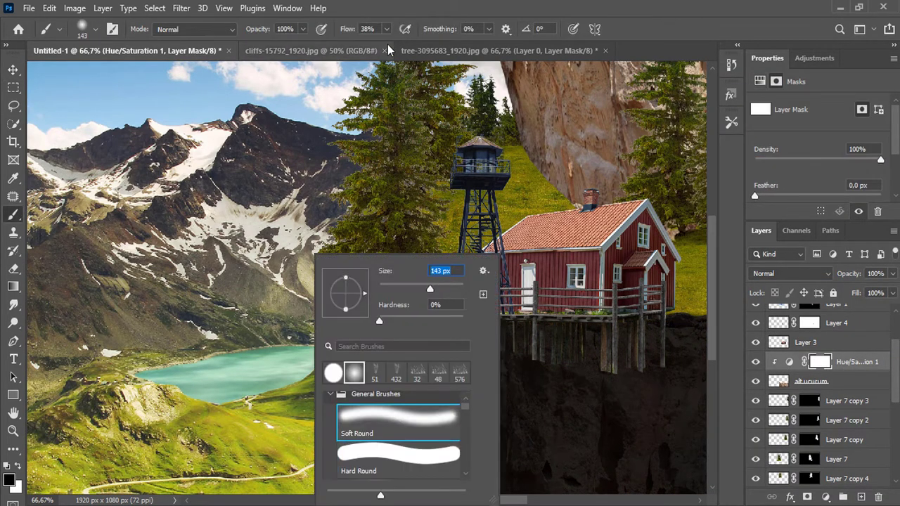
{"action": "double_click", "coordinate": [414, 429]}
{"action": "left_click_drag", "start_coordinate": [415, 428], "coordinate": [412, 274]}
{"action": "key", "text": "ctrl+z"}
{"action": "key", "text": "4"}
{"action": "key", "text": "6"}
{"action": "mouse_move", "coordinate": [404, 331]}
{"action": "left_mouse_down"}
{"action": "mouse_move", "coordinate": [422, 492]}
{"action": "mouse_move", "coordinate": [467, 375]}
{"action": "mouse_move", "coordinate": [632, 492]}
{"action": "mouse_move", "coordinate": [667, 415]}
{"action": "mouse_move", "coordinate": [422, 457]}
{"action": "mouse_move", "coordinate": [458, 406]}
{"action": "left_mouse_up"}
{"action": "scroll", "coordinate": [808, 422], "scroll_direction": "down", "scroll_amount": 5}
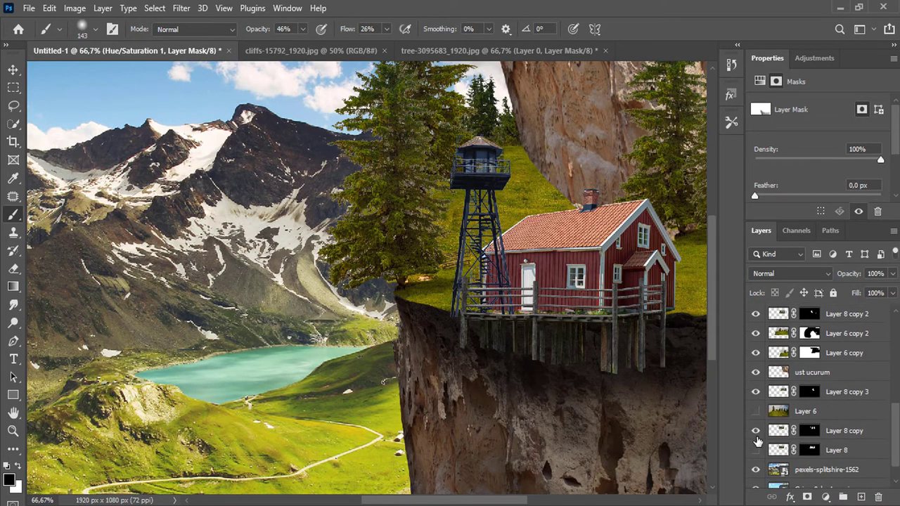
{"action": "scroll", "coordinate": [757, 440], "scroll_direction": "up", "scroll_amount": 5}
Rename the house layer and darken the balcony with a clipped Hue/Saturation at lightness -61.
{"action": "left_click", "coordinate": [801, 394]}
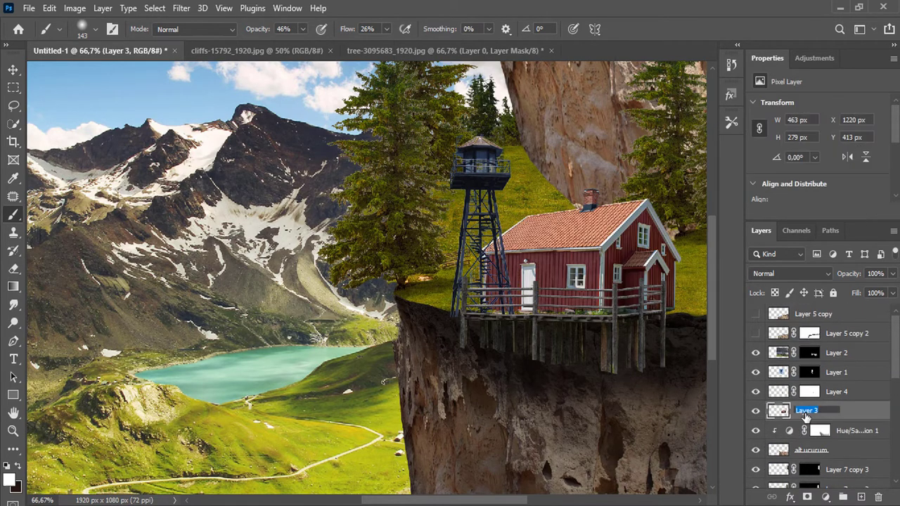
{"action": "key", "text": "Return"}
{"action": "left_click", "coordinate": [839, 355]}
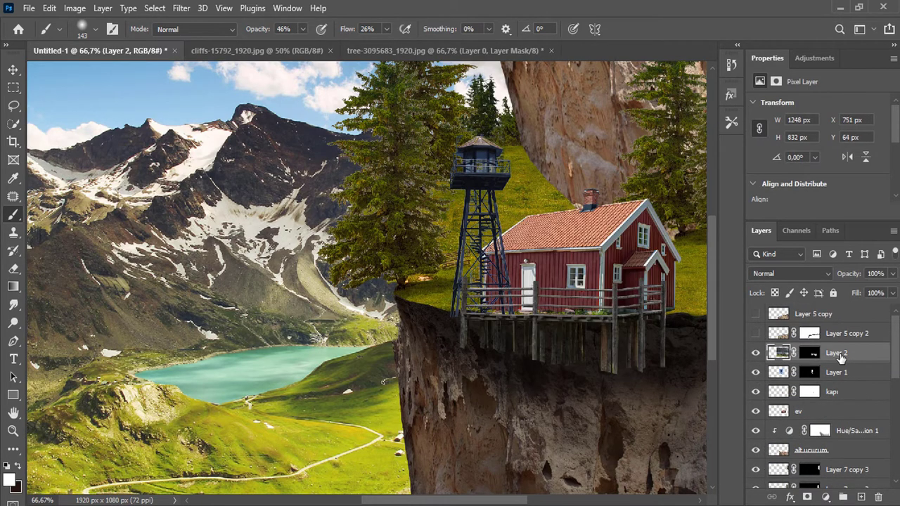
{"action": "left_click", "coordinate": [825, 497]}
{"action": "left_click", "coordinate": [824, 349]}
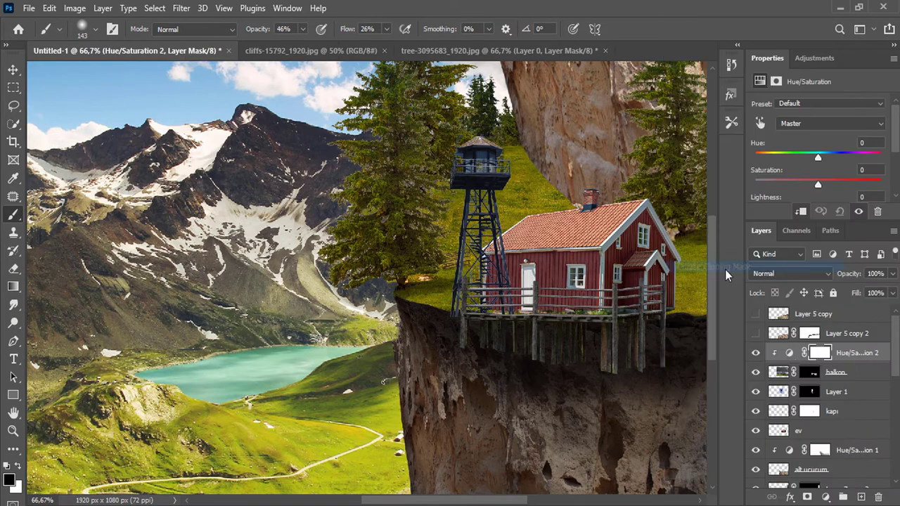
{"action": "left_click", "coordinate": [789, 353]}
{"action": "left_click_drag", "start_coordinate": [818, 184], "coordinate": [780, 190]}
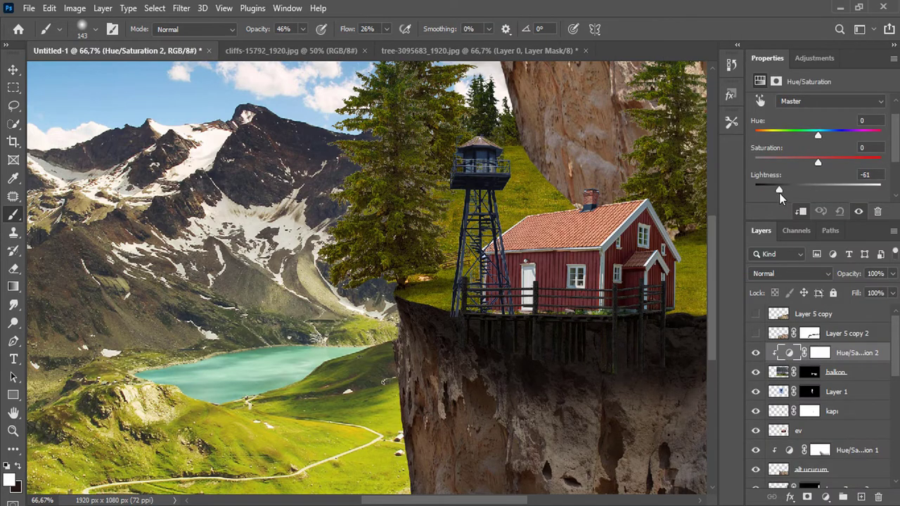
{"action": "left_click", "coordinate": [819, 353]}
{"action": "key", "text": "x"}
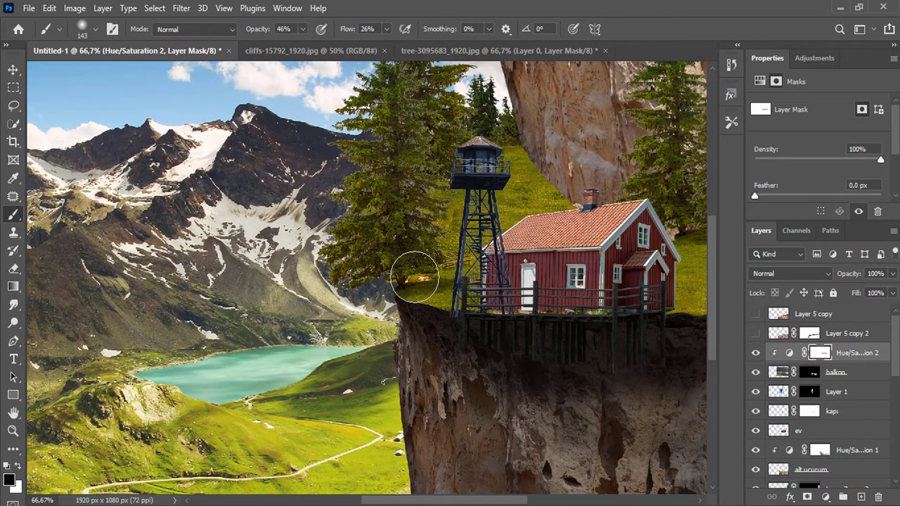
Select the balkon layer and begin a free transform on it.
{"action": "scroll", "coordinate": [538, 324], "scroll_direction": "up", "scroll_amount": 2}
{"action": "left_click", "coordinate": [844, 373]}
{"action": "right_click", "coordinate": [847, 378]}
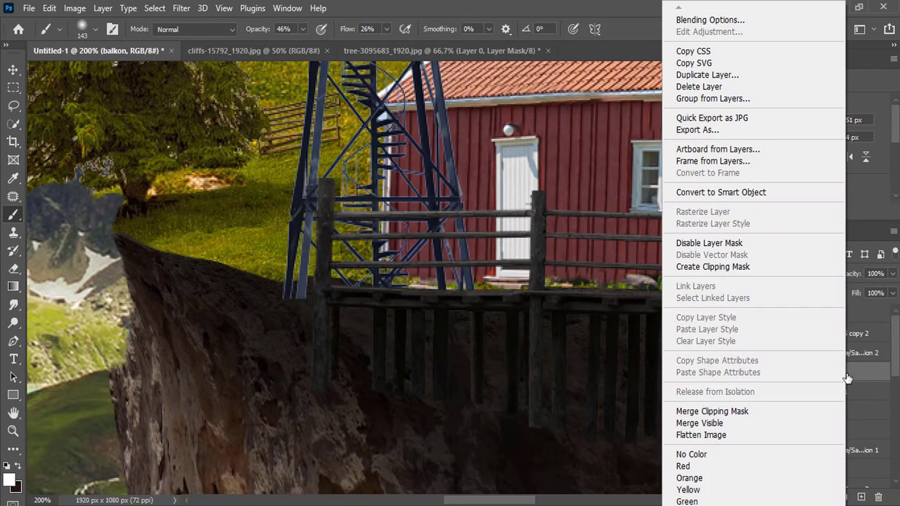
{"action": "key", "text": "Escape"}
{"action": "key", "text": "ctrl+t"}
{"action": "right_click", "coordinate": [469, 356]}
Apply a warp to the balcony layer.
{"action": "left_click", "coordinate": [492, 190]}
{"action": "scroll", "coordinate": [471, 411], "scroll_direction": "down", "scroll_amount": 2}
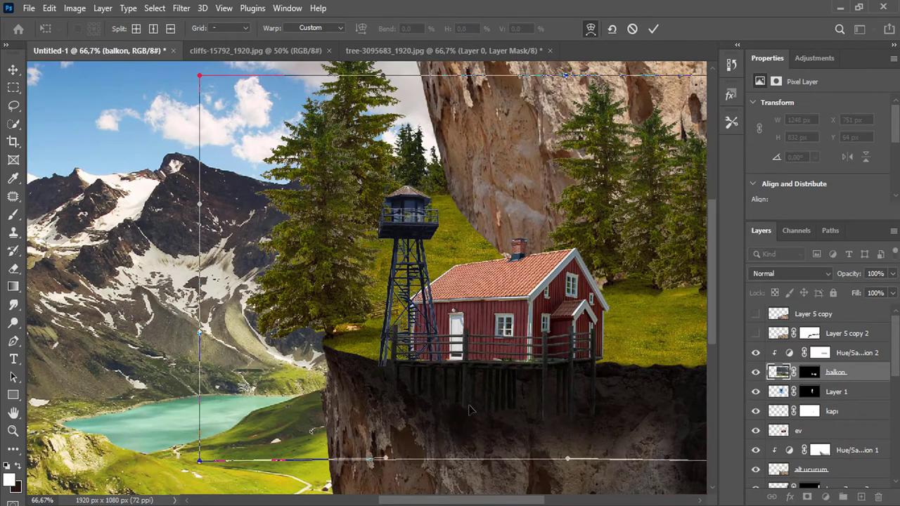
{"action": "key", "text": "Return"}
{"action": "scroll", "coordinate": [568, 441], "scroll_direction": "up", "scroll_amount": 1}
{"action": "scroll", "coordinate": [616, 401], "scroll_direction": "up", "scroll_amount": 1}
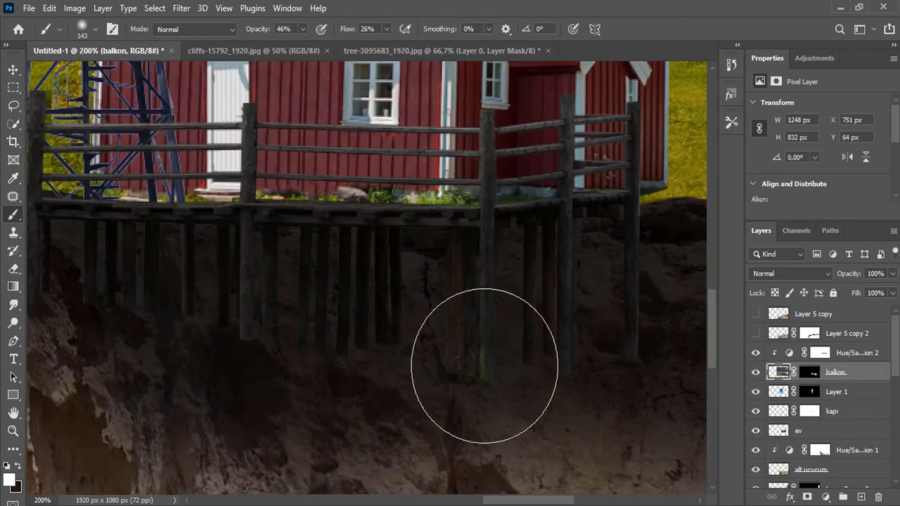
Duplicate the balkon layer and convert the copy to a Smart Object.
{"action": "key", "text": "ctrl+j"}
{"action": "right_click", "coordinate": [843, 352]}
{"action": "right_click", "coordinate": [847, 372]}
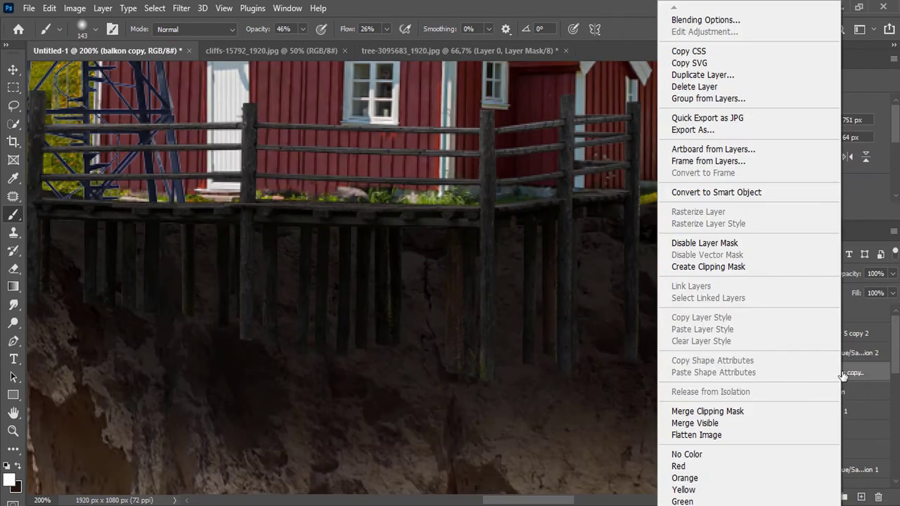
{"action": "left_click", "coordinate": [717, 192]}
Warp the balkon copy so its stilts curve down into the cliff face.
{"action": "key", "text": "ctrl+t"}
{"action": "right_click", "coordinate": [391, 261]}
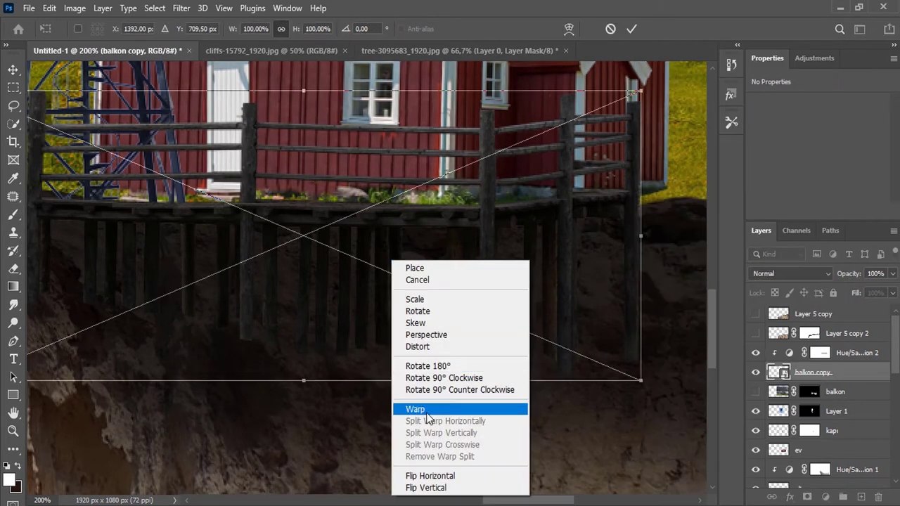
{"action": "left_click", "coordinate": [430, 408]}
{"action": "mouse_move", "coordinate": [639, 377]}
{"action": "left_mouse_down"}
{"action": "mouse_move", "coordinate": [646, 376]}
{"action": "mouse_move", "coordinate": [429, 345]}
{"action": "left_mouse_up"}
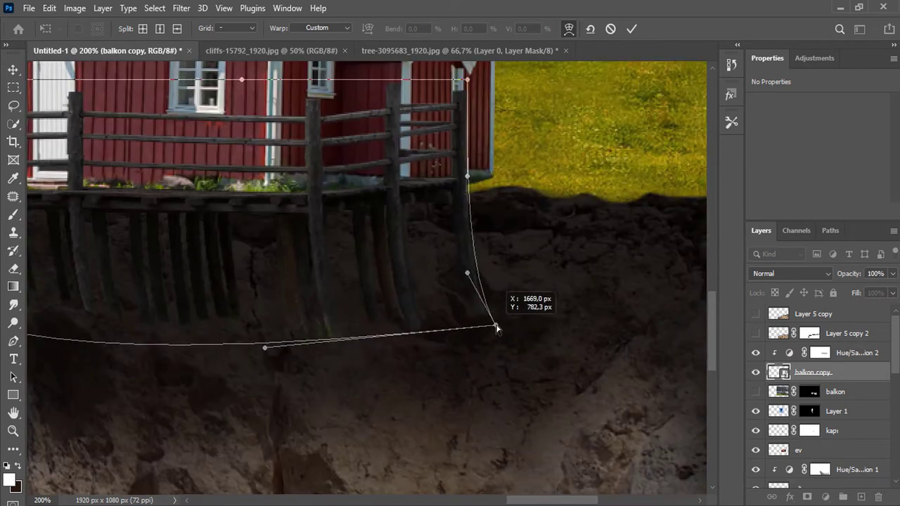
{"action": "left_click_drag", "start_coordinate": [429, 344], "coordinate": [506, 305]}
{"action": "left_click_drag", "start_coordinate": [264, 347], "coordinate": [321, 300]}
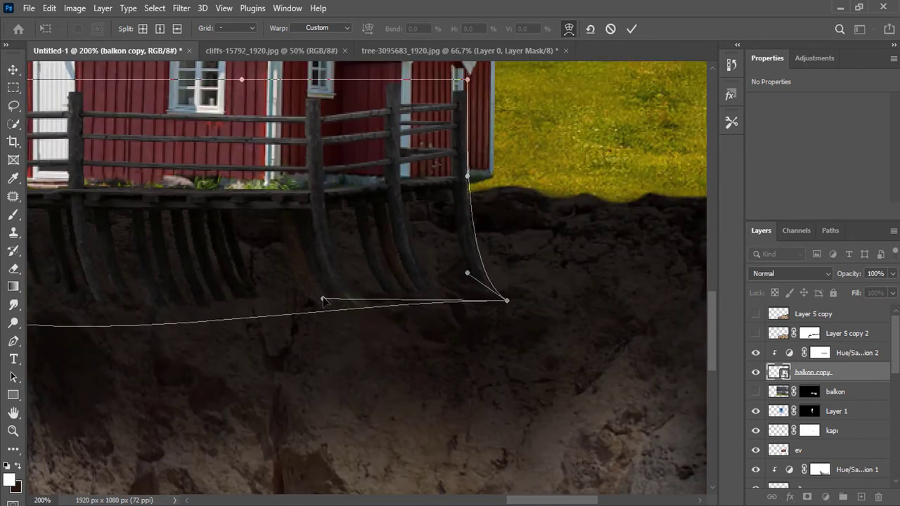
{"action": "scroll", "coordinate": [264, 340], "scroll_direction": "down", "scroll_amount": 1}
{"action": "scroll", "coordinate": [264, 341], "scroll_direction": "left", "scroll_amount": 5}
{"action": "left_click_drag", "start_coordinate": [393, 343], "coordinate": [404, 317]}
{"action": "left_click_drag", "start_coordinate": [159, 250], "coordinate": [163, 244]}
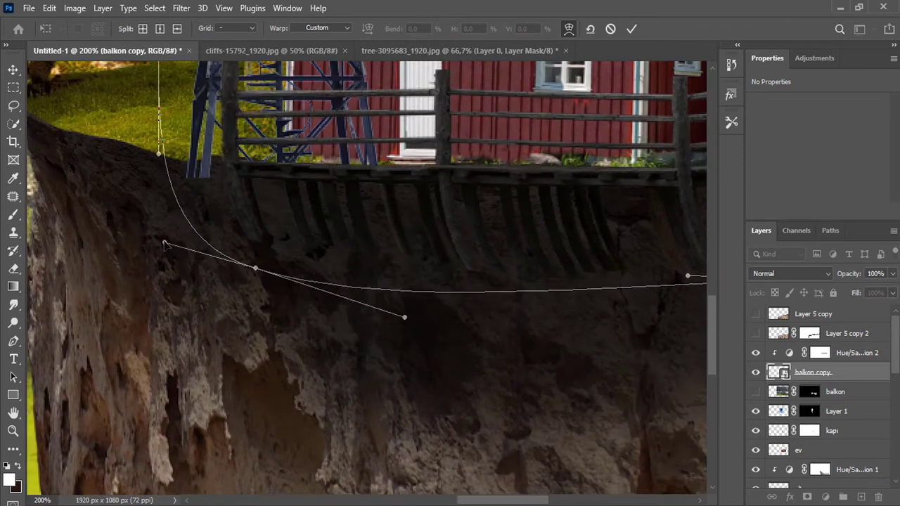
{"action": "scroll", "coordinate": [457, 478], "scroll_direction": "right", "scroll_amount": 3}
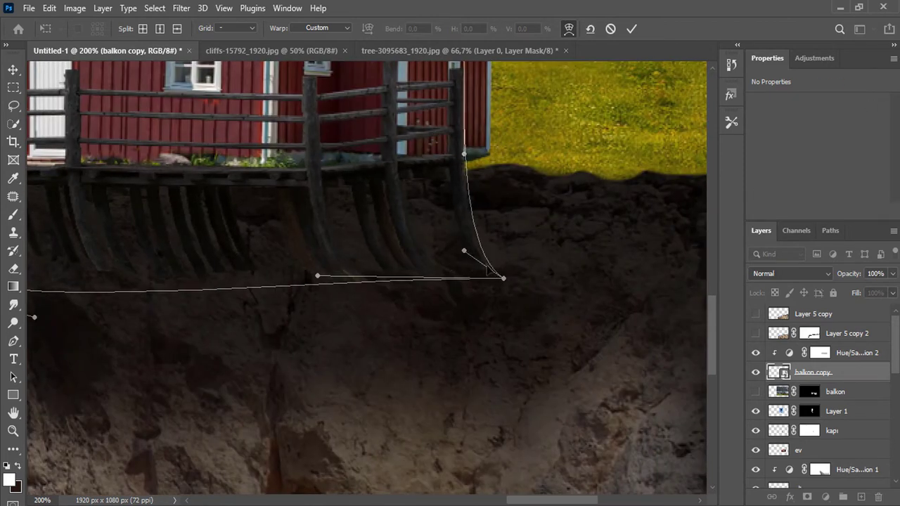
{"action": "left_click_drag", "start_coordinate": [456, 268], "coordinate": [459, 276]}
{"action": "key", "text": "Return"}
Add clipped Layer 9 for shadows with dark #100f0f and a much smaller brush.
{"action": "key", "text": "b"}
{"action": "key", "text": "ctrl+minus"}
{"action": "key", "text": "ctrl+plus"}
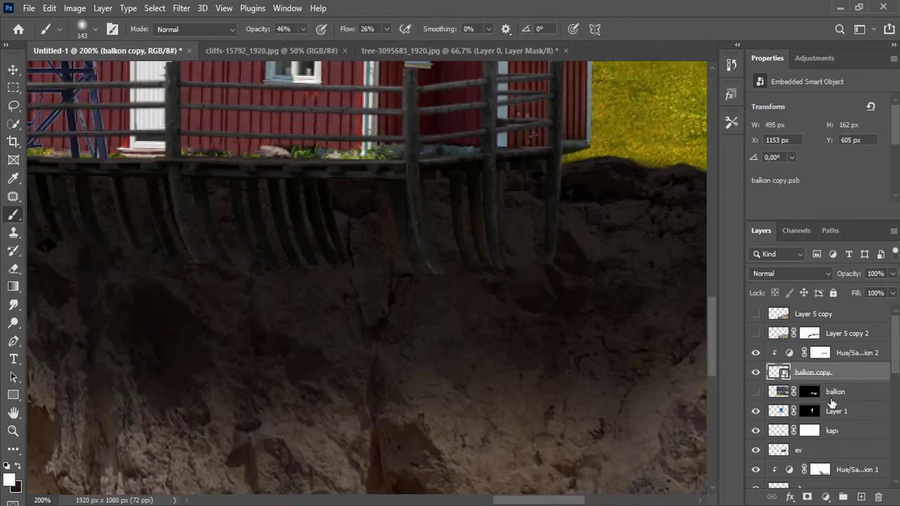
{"action": "right_click", "coordinate": [274, 255]}
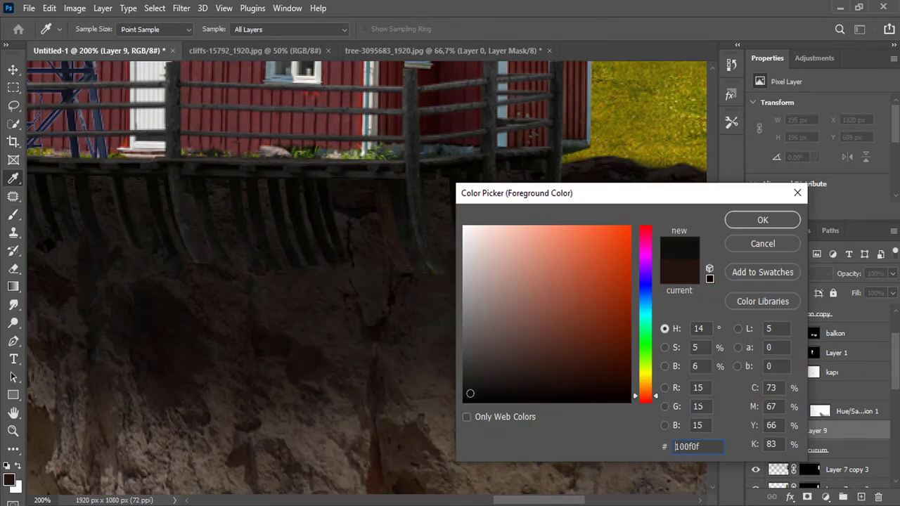
{"action": "left_click_drag", "start_coordinate": [118, 176], "coordinate": [357, 195]}
{"action": "key", "text": "bracketleft"}
{"action": "key", "text": "bracketleft"}
{"action": "key", "text": "bracketleft"}
{"action": "key", "text": "ctrl+plus"}
{"action": "key", "text": "ctrl+plus"}
{"action": "key", "text": "ctrl+plus"}
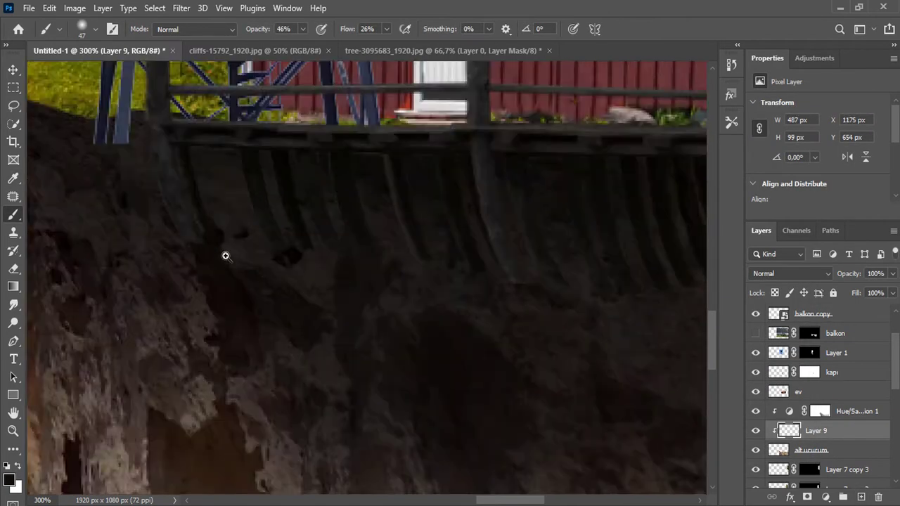
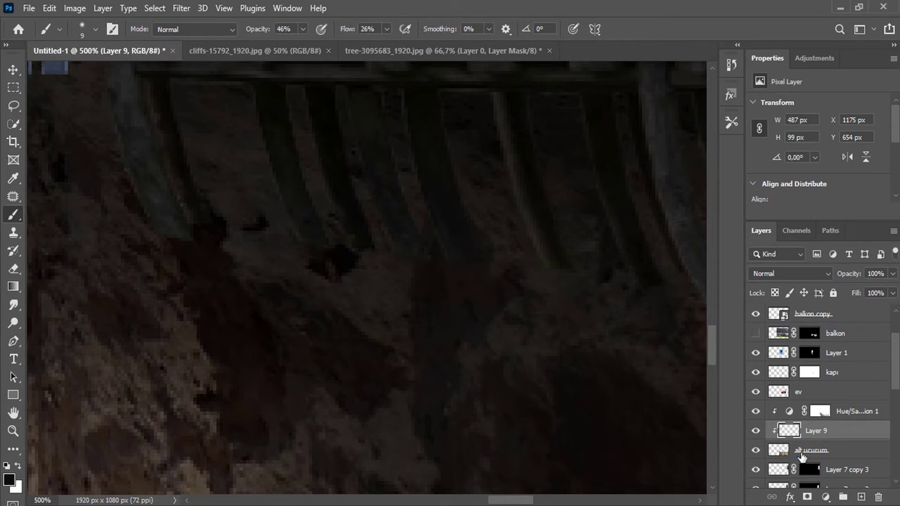
Add a layer mask to alt ucurum and paint on it.
{"action": "left_click", "coordinate": [801, 454]}
{"action": "left_click", "coordinate": [807, 496]}
{"action": "left_click_drag", "start_coordinate": [432, 246], "coordinate": [437, 261]}
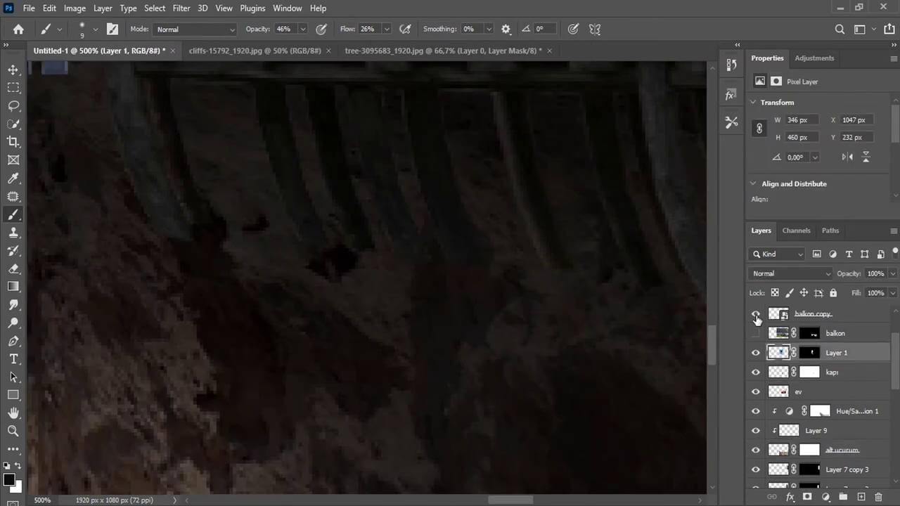
Mask balkon copy and paint at 100% opacity to blend the deck supports into the cliff dirt.
{"action": "left_click", "coordinate": [808, 314]}
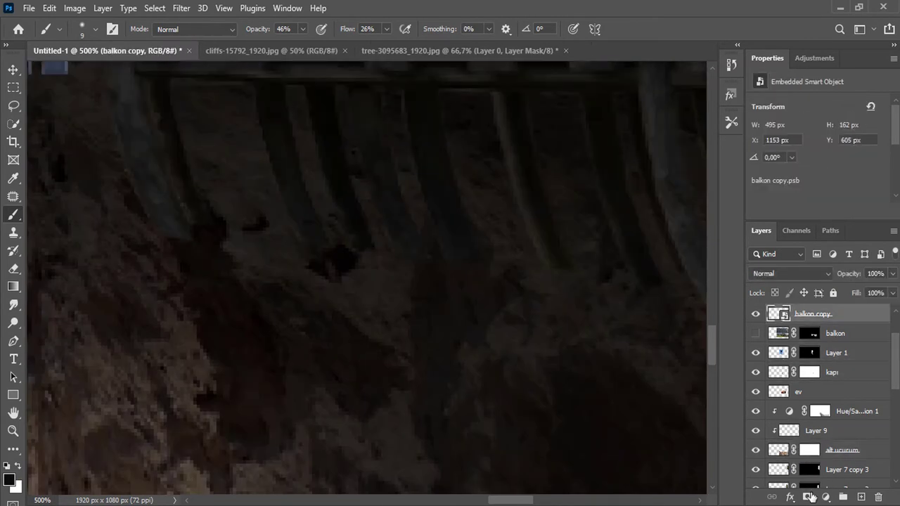
{"action": "left_click", "coordinate": [809, 496]}
{"action": "key", "text": "0"}
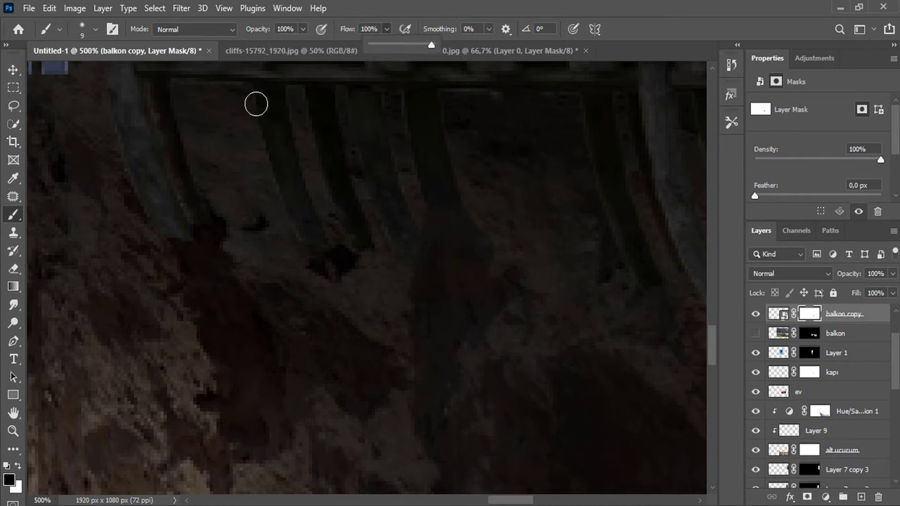
{"action": "left_click_drag", "start_coordinate": [256, 104], "coordinate": [161, 206]}
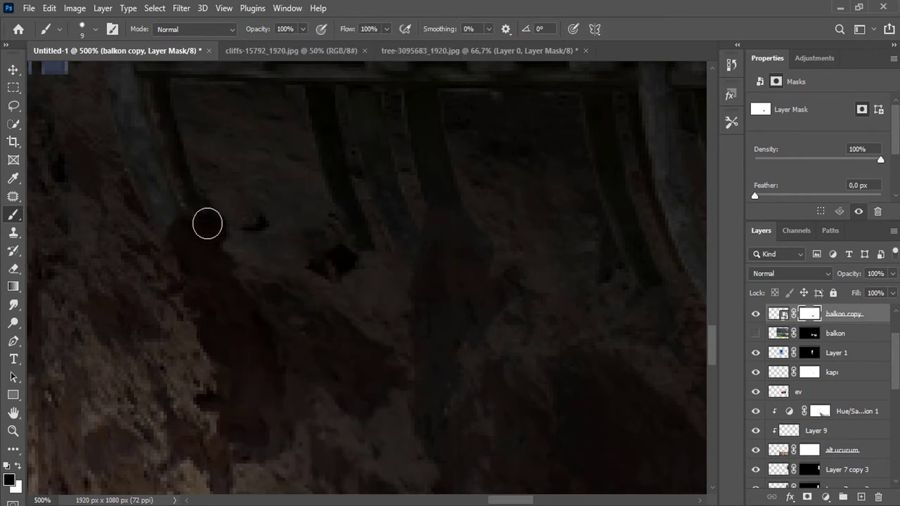
{"action": "scroll", "coordinate": [142, 246], "scroll_direction": "down", "scroll_amount": 2}
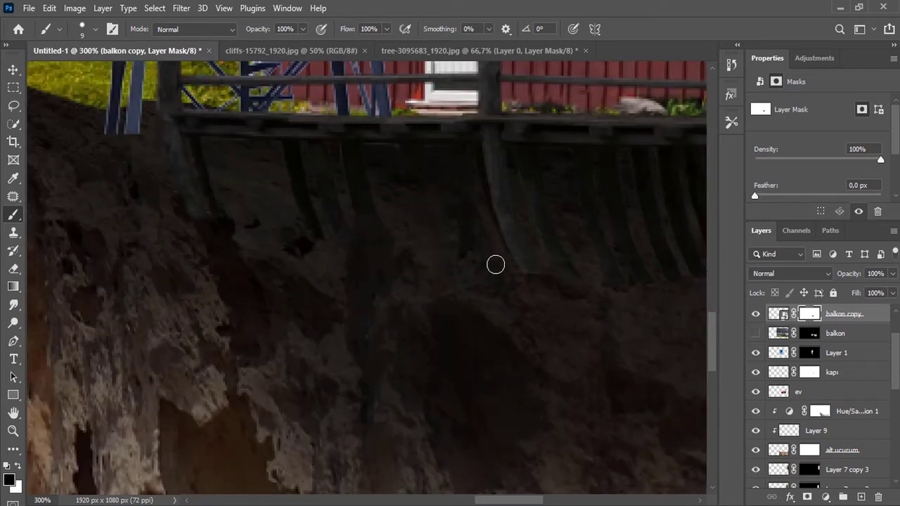
{"action": "scroll", "coordinate": [594, 229], "scroll_direction": "right", "scroll_amount": 2}
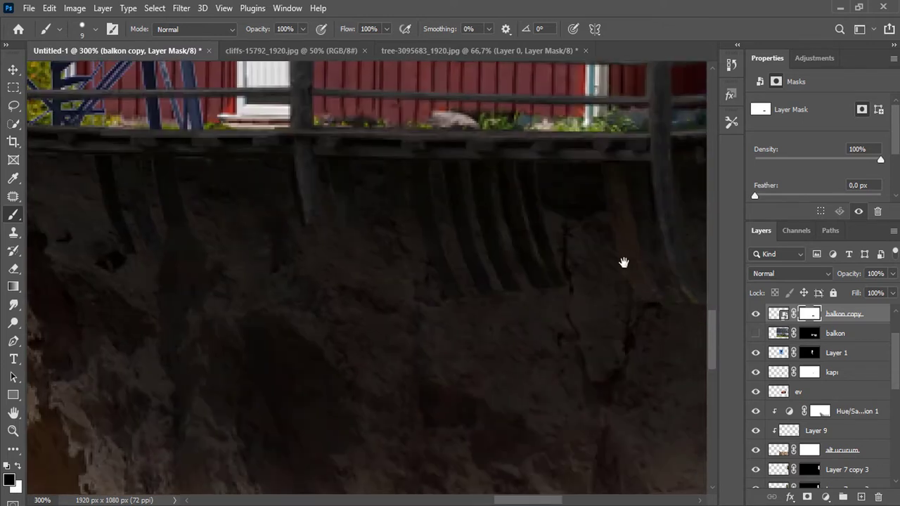
{"action": "scroll", "coordinate": [623, 261], "scroll_direction": "right", "scroll_amount": 2}
{"action": "left_click_drag", "start_coordinate": [444, 279], "coordinate": [416, 257]}
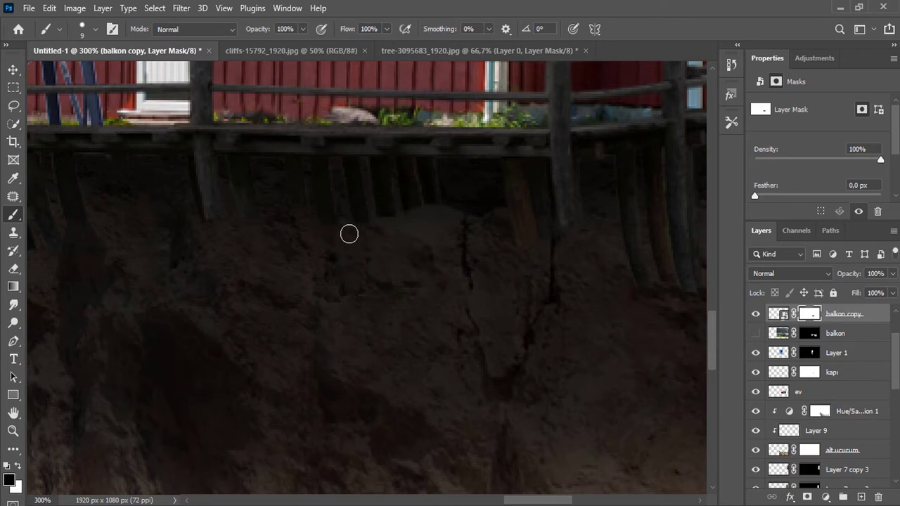
{"action": "scroll", "coordinate": [533, 307], "scroll_direction": "right", "scroll_amount": 2}
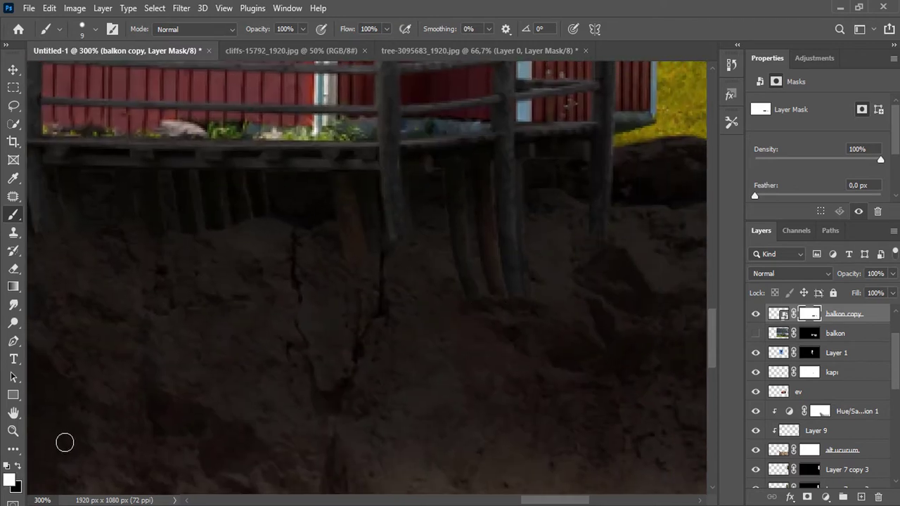
{"action": "key", "text": "ctrl+minus"}
{"action": "key", "text": "ctrl+minus"}
{"action": "key", "text": "ctrl+minus"}
{"action": "left_click", "coordinate": [166, 332]}
Lower Layer 9's opacity to about 74%.
{"action": "scroll", "coordinate": [815, 366], "scroll_direction": "down", "scroll_amount": 1}
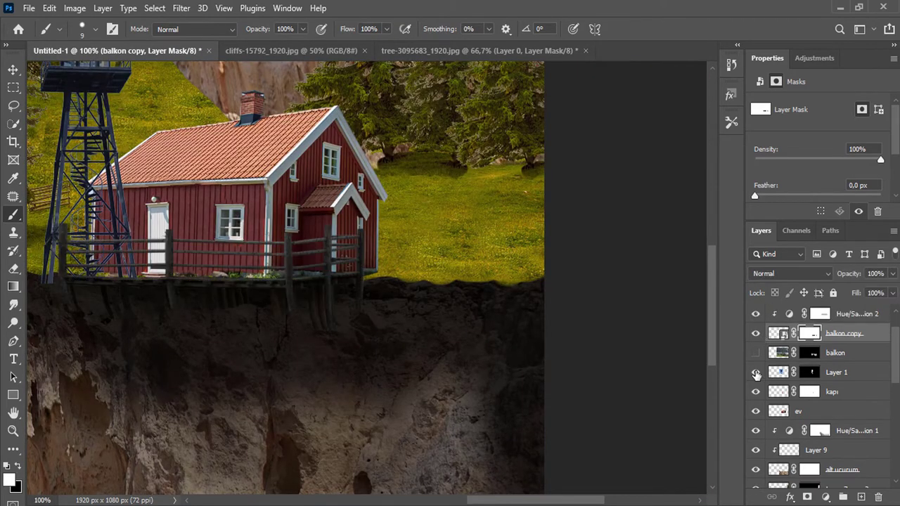
{"action": "left_click", "coordinate": [815, 411]}
{"action": "left_click_drag", "start_coordinate": [892, 273], "coordinate": [878, 294]}
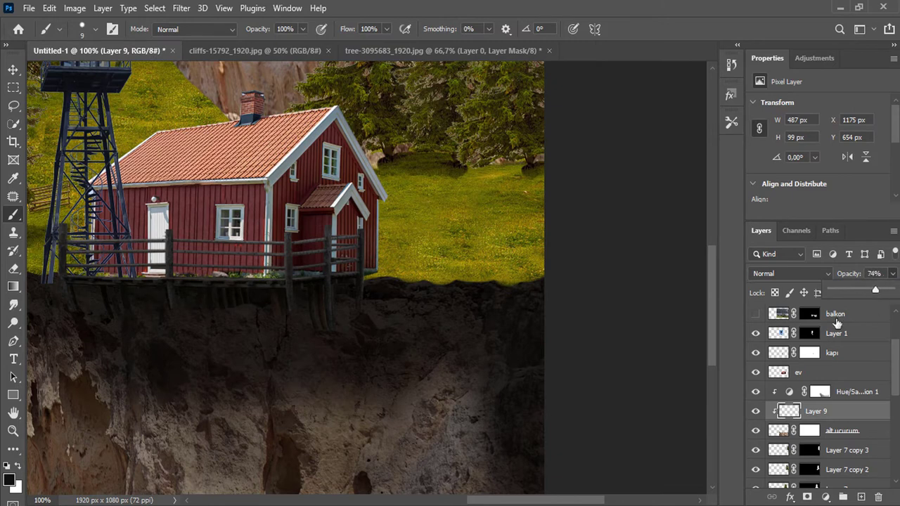
Nudge the ev house layer slightly left, then right, with the Move tool.
{"action": "left_click", "coordinate": [816, 372]}
{"action": "key", "text": "v"}
{"action": "left_click_drag", "start_coordinate": [174, 197], "coordinate": [161, 198]}
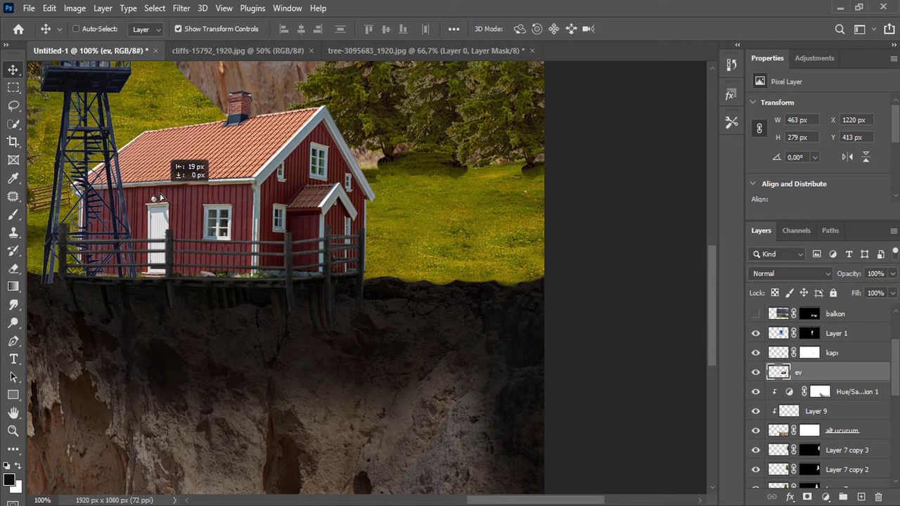
{"action": "key", "text": "ctrl+0"}
{"action": "left_click_drag", "start_coordinate": [495, 315], "coordinate": [512, 312]}
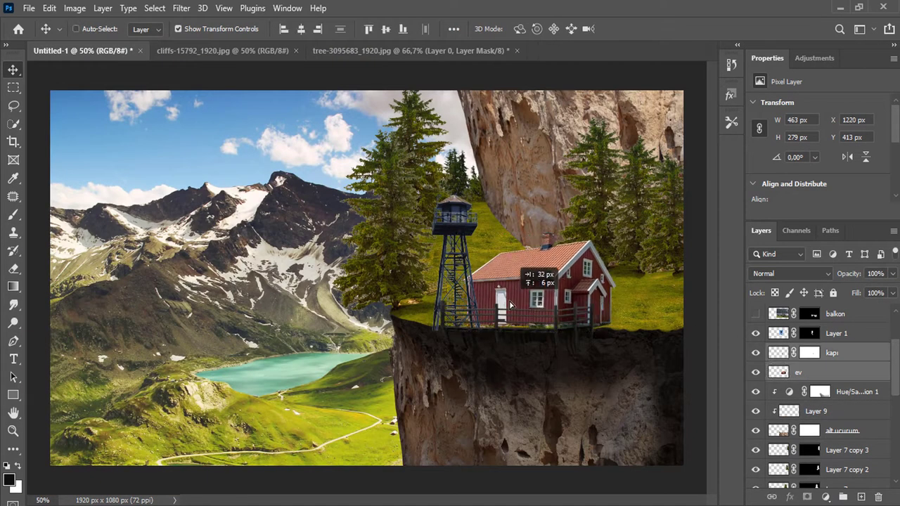
{"action": "scroll", "coordinate": [512, 313], "scroll_direction": "up", "scroll_amount": 5}
Move Layer 1 below alt ucurum in the layer stack.
{"action": "left_click_drag", "start_coordinate": [837, 334], "coordinate": [867, 434]}
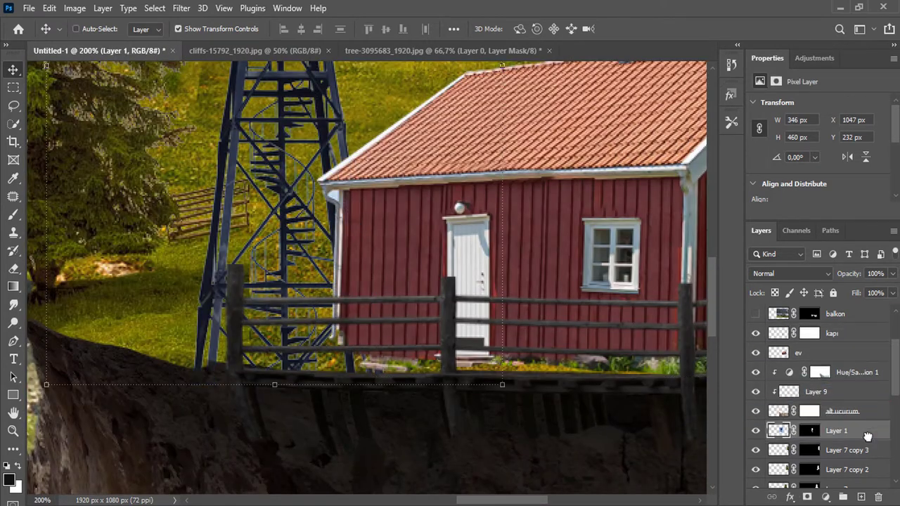
{"action": "left_click", "coordinate": [810, 352]}
{"action": "key", "text": "b"}
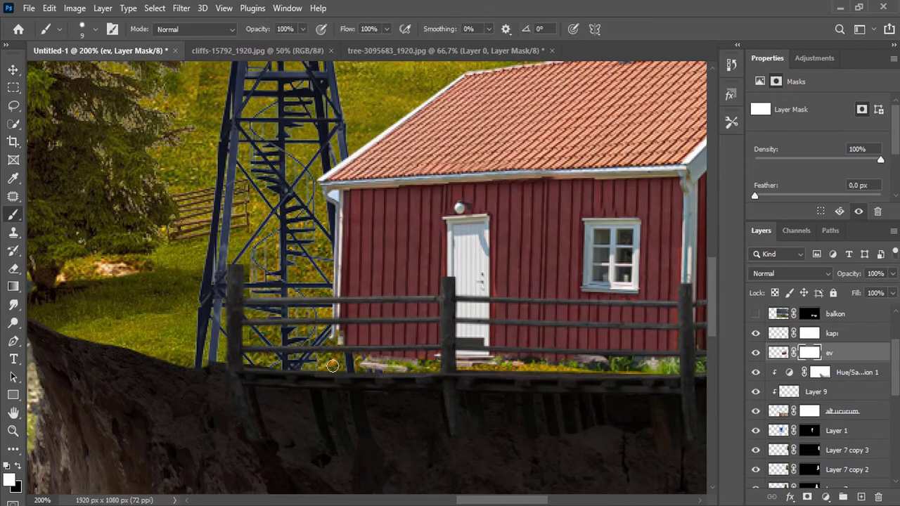
{"action": "key", "text": "v"}
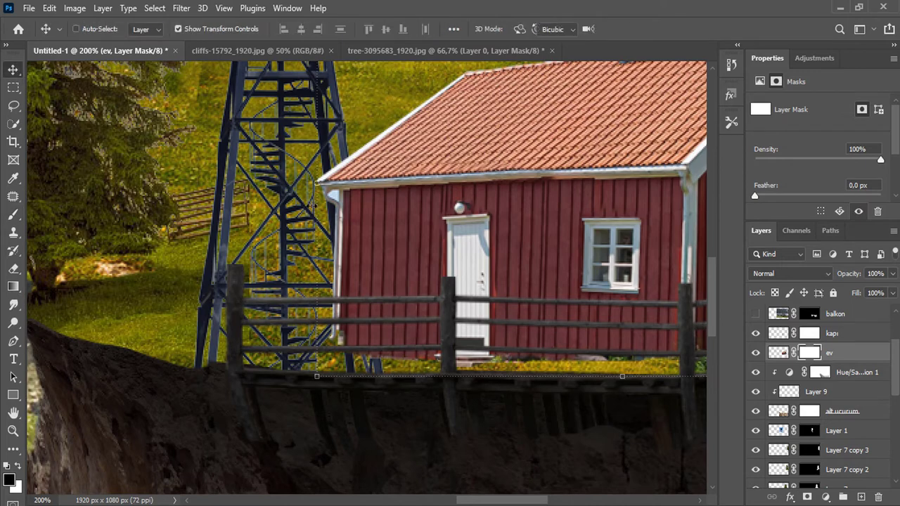
Free-transform the house slightly right and down on the cliff edge, then apply.
{"action": "key", "text": "ctrl+t"}
{"action": "key", "text": "ctrl+1"}
{"action": "mouse_move", "coordinate": [559, 253]}
{"action": "left_mouse_down"}
{"action": "mouse_move", "coordinate": [584, 260]}
{"action": "mouse_move", "coordinate": [571, 267]}
{"action": "left_mouse_up"}
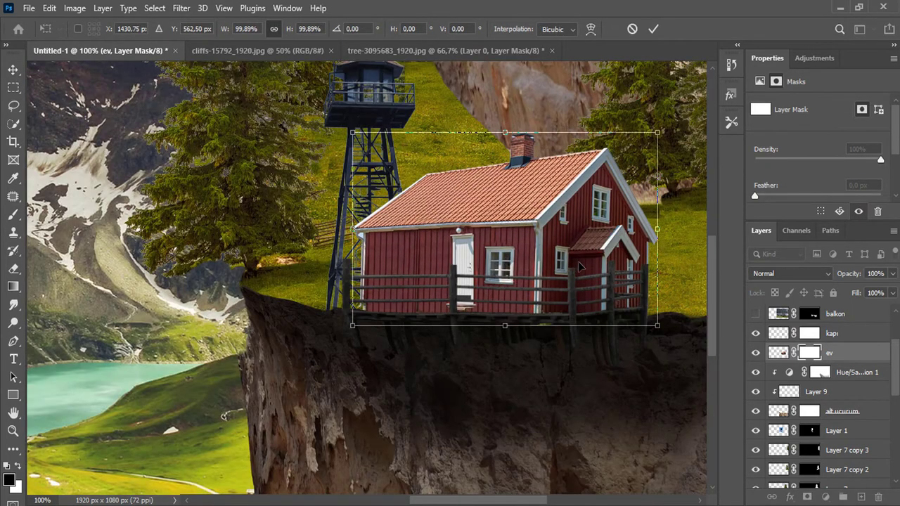
{"action": "key", "text": "ctrl+plus"}
{"action": "key", "text": "Return"}
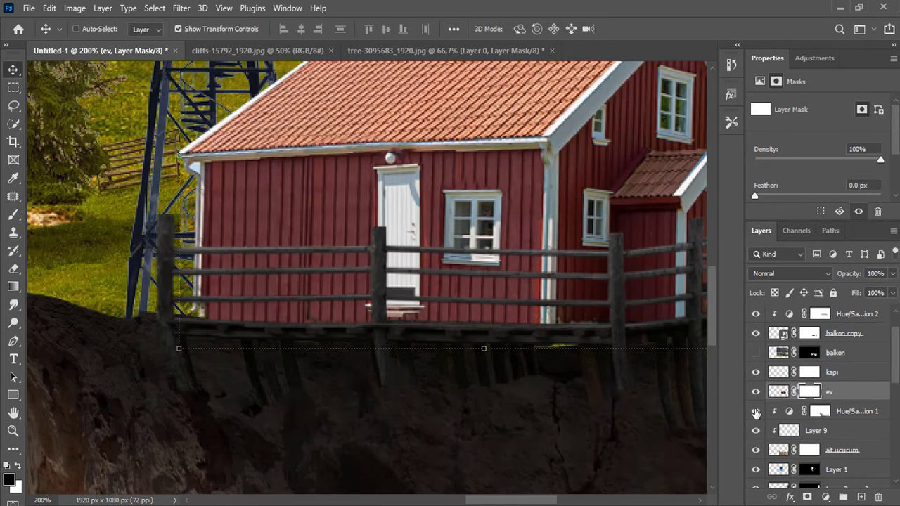
Select the Hue/Saturation 2 adjustment and ready a brush for its mask.
{"action": "scroll", "coordinate": [809, 393], "scroll_direction": "up", "scroll_amount": 3}
{"action": "left_click", "coordinate": [756, 352]}
{"action": "left_click", "coordinate": [830, 333]}
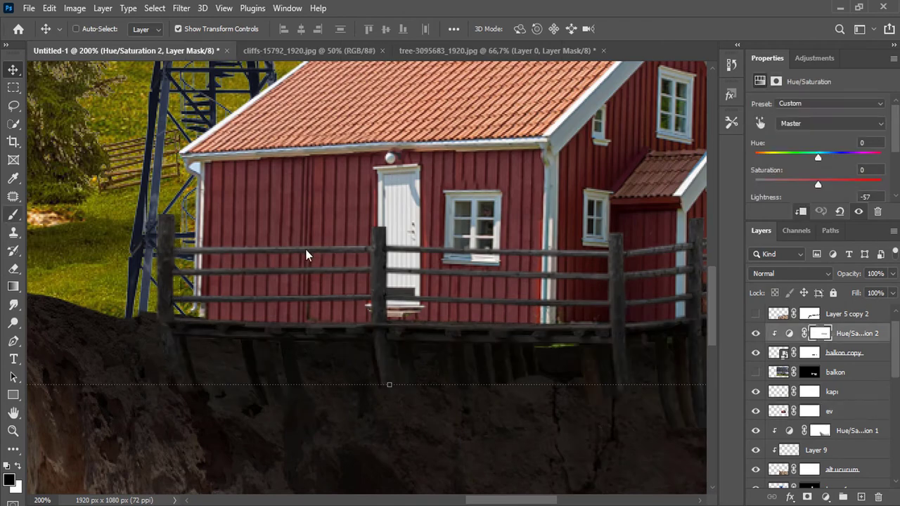
{"action": "key", "text": "b"}
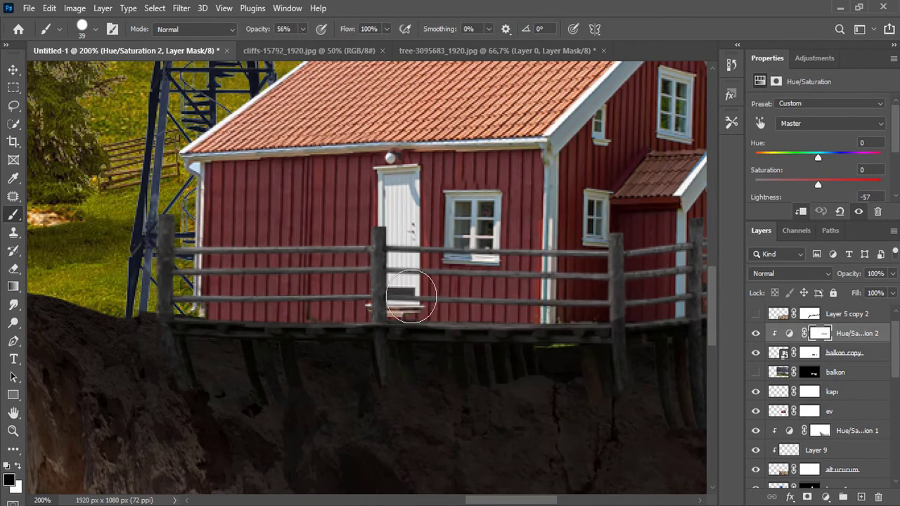
Paint shading on the left cliff face in the Hue/Saturation 1 mask with a 114 brush at 22% opacity.
{"action": "key", "text": "2"}
{"action": "key", "text": "2"}
{"action": "key", "text": "ctrl+minus"}
{"action": "key", "text": "ctrl+minus"}
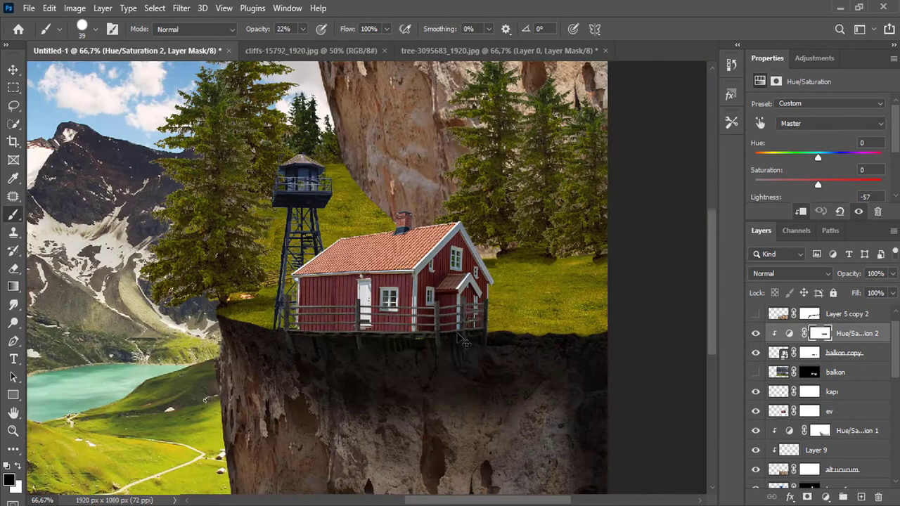
{"action": "scroll", "coordinate": [759, 443], "scroll_direction": "down", "scroll_amount": 2}
{"action": "left_click", "coordinate": [824, 392]}
{"action": "right_click", "coordinate": [428, 254]}
{"action": "left_click_drag", "start_coordinate": [492, 284], "coordinate": [548, 285]}
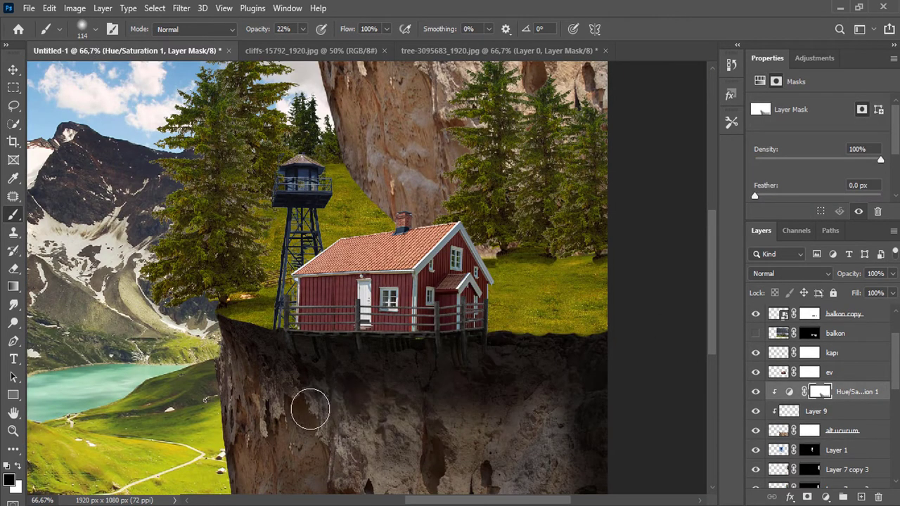
{"action": "key", "text": "Return"}
{"action": "left_click", "coordinate": [386, 29]}
{"action": "left_click_drag", "start_coordinate": [390, 44], "coordinate": [358, 44]}
Set the brush flow to 26% and enlarge the brush to 291.
{"action": "key", "text": "shift+2"}
{"action": "key", "text": "shift+6"}
{"action": "right_click", "coordinate": [527, 256]}
{"action": "left_click_drag", "start_coordinate": [562, 277], "coordinate": [618, 277]}
{"action": "key", "text": "Return"}
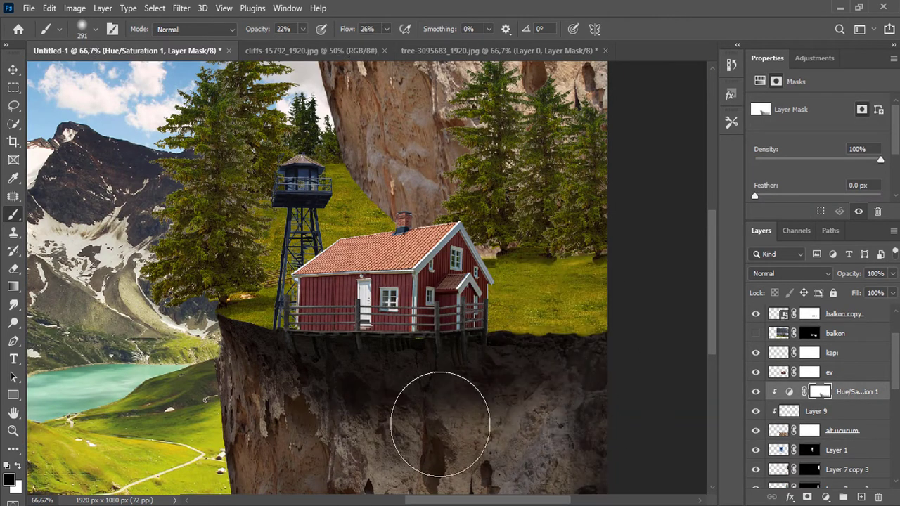
{"action": "key", "text": "ctrl+minus"}
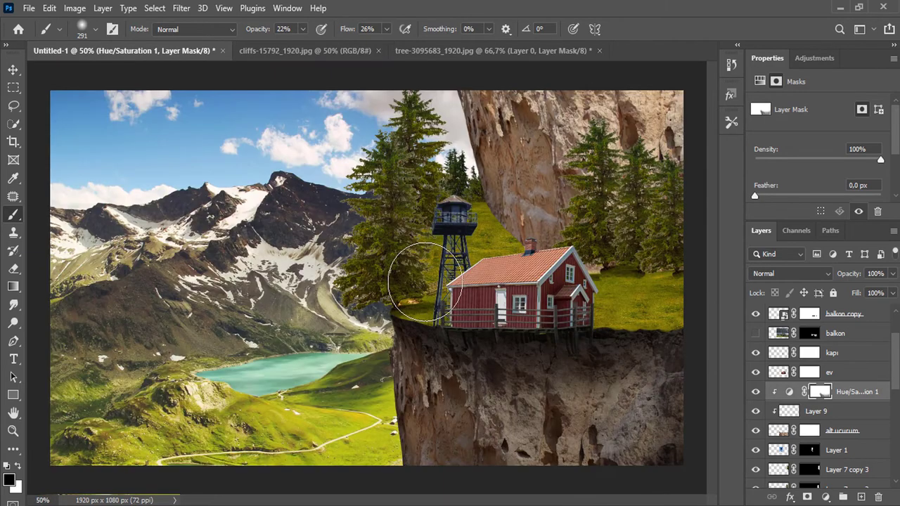
{"action": "scroll", "coordinate": [823, 387], "scroll_direction": "down", "scroll_amount": 5}
Add a Hue/Saturation clipped to Layer 6 copy 2 with lowered Lightness.
{"action": "left_click", "coordinate": [836, 445]}
{"action": "left_click", "coordinate": [837, 431]}
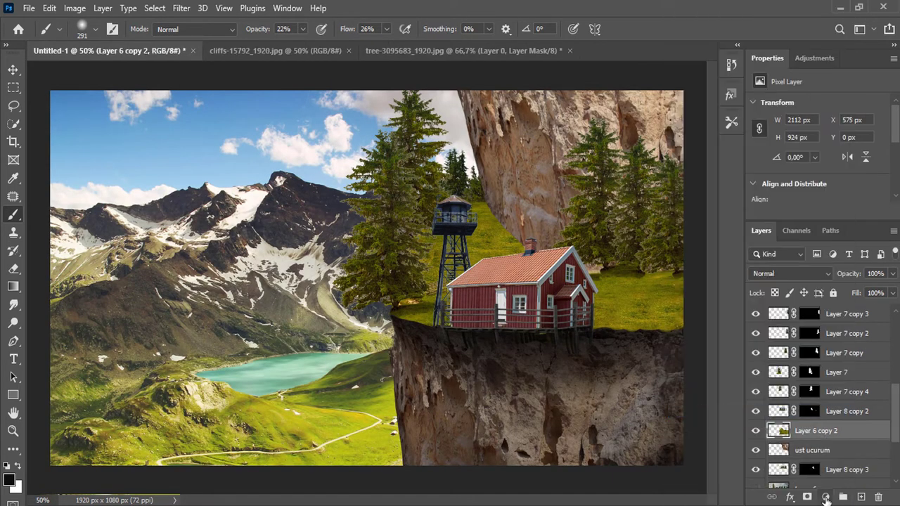
{"action": "left_click", "coordinate": [826, 497]}
{"action": "left_click", "coordinate": [824, 363]}
{"action": "right_click", "coordinate": [851, 430]}
{"action": "left_click", "coordinate": [727, 269]}
{"action": "left_click_drag", "start_coordinate": [818, 189], "coordinate": [793, 191]}
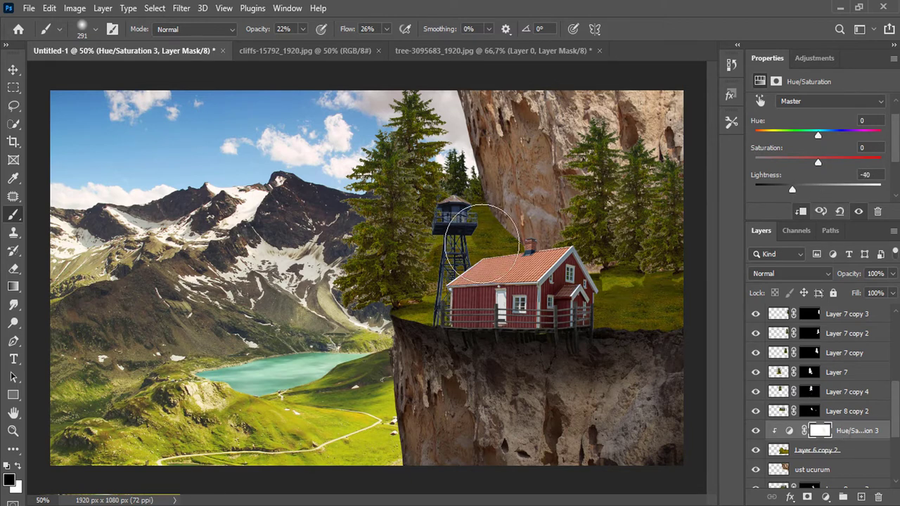
Add Hue/Saturation 4 clipped to ust ucurum with Lightness -70.
{"action": "scroll", "coordinate": [783, 412], "scroll_direction": "down", "scroll_amount": 1}
{"action": "left_click", "coordinate": [815, 411]}
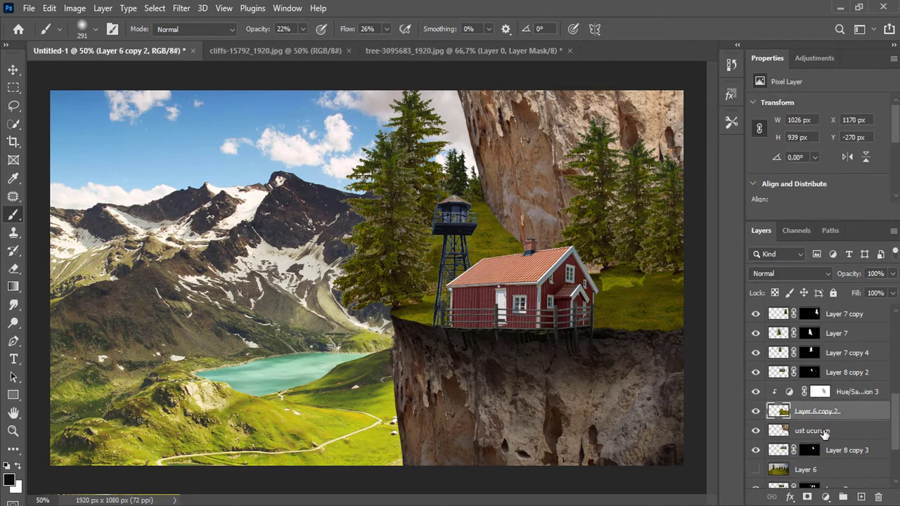
{"action": "left_click", "coordinate": [812, 430]}
{"action": "left_click", "coordinate": [825, 496]}
{"action": "left_click", "coordinate": [815, 275]}
{"action": "left_click_drag", "start_coordinate": [817, 189], "coordinate": [773, 192]}
{"action": "right_click", "coordinate": [843, 430]}
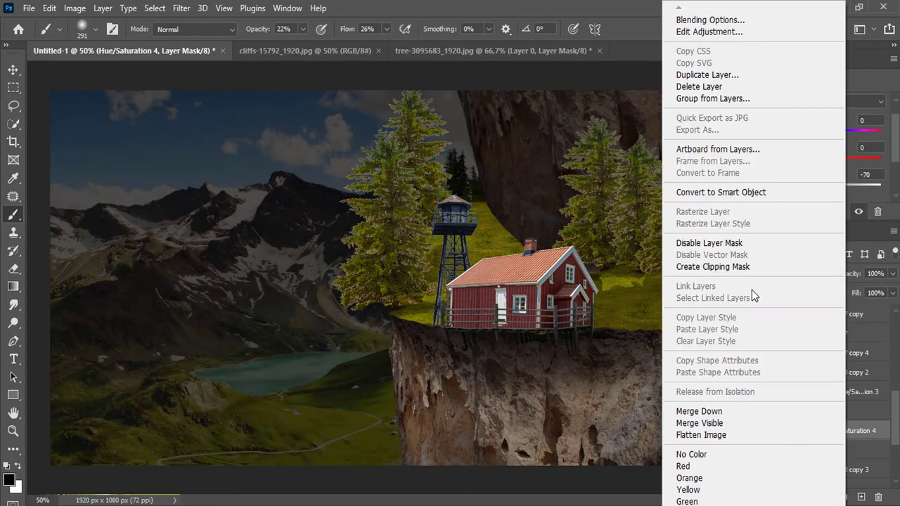
{"action": "left_click", "coordinate": [731, 269]}
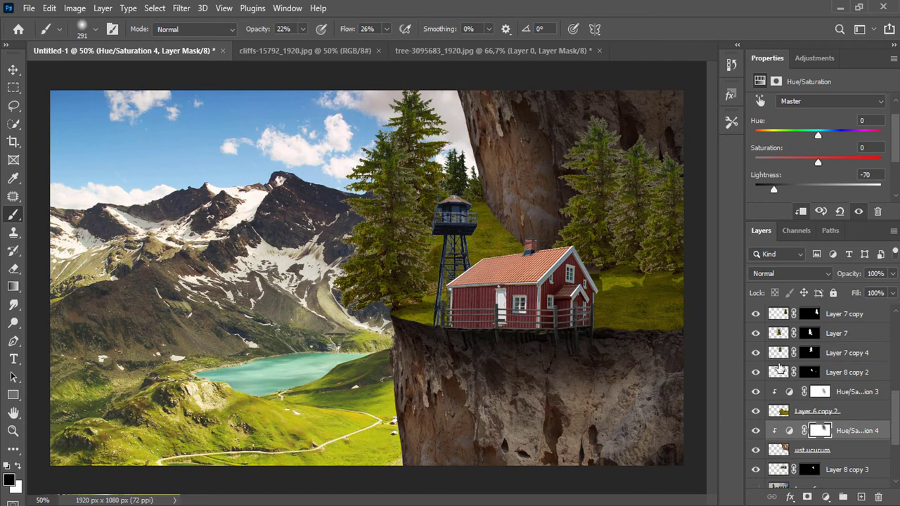
{"action": "left_click", "coordinate": [836, 314]}
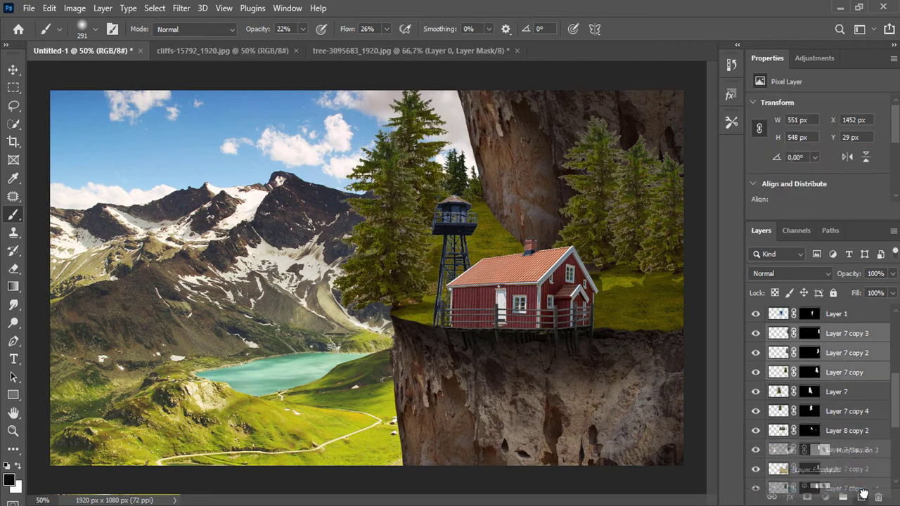
Group the tree layers as agac and darken them with a Hue/Saturation adjustment.
{"action": "key", "text": "ctrl+g"}
{"action": "left_click", "coordinate": [826, 496]}
{"action": "left_click", "coordinate": [809, 366]}
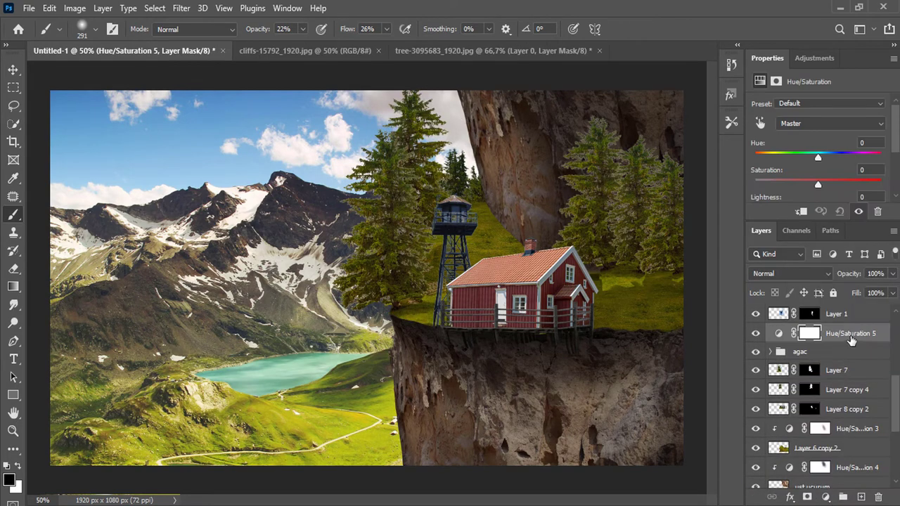
{"action": "left_click", "coordinate": [800, 210]}
{"action": "left_click_drag", "start_coordinate": [818, 189], "coordinate": [783, 190]}
Refine the Layer 7 copy masks with a size 64 brush at 100% opacity.
{"action": "left_click", "coordinate": [801, 351]}
{"action": "left_click", "coordinate": [770, 352]}
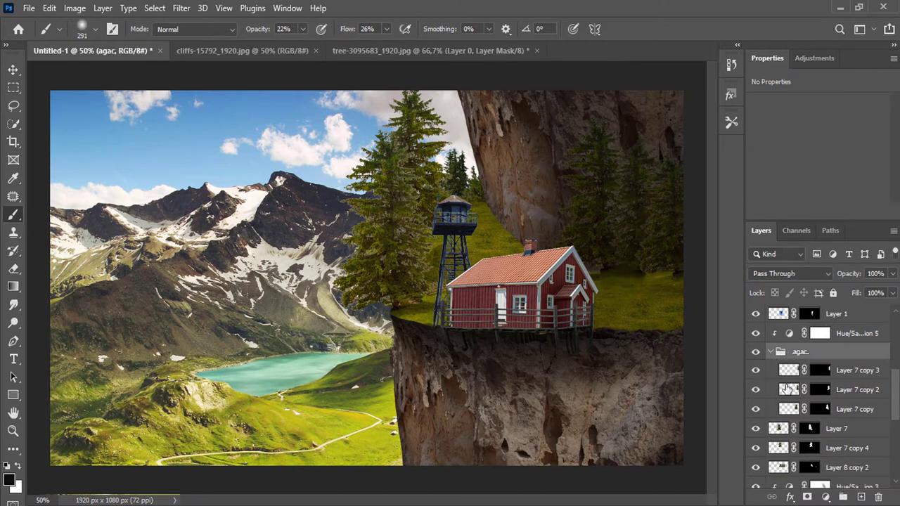
{"action": "left_click", "coordinate": [819, 389]}
{"action": "scroll", "coordinate": [637, 273], "scroll_direction": "up", "scroll_amount": 3}
{"action": "right_click", "coordinate": [637, 273]}
{"action": "left_click", "coordinate": [758, 409]}
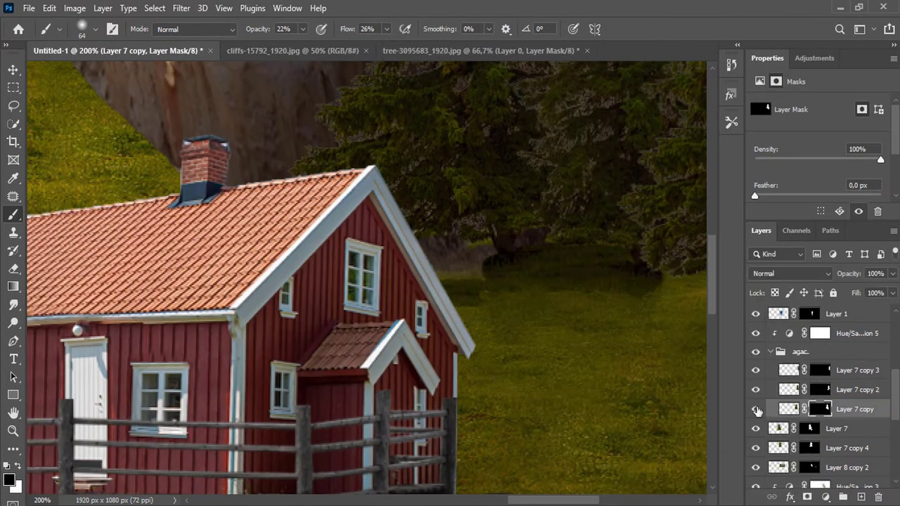
{"action": "left_click_drag", "start_coordinate": [302, 40], "coordinate": [755, 371]}
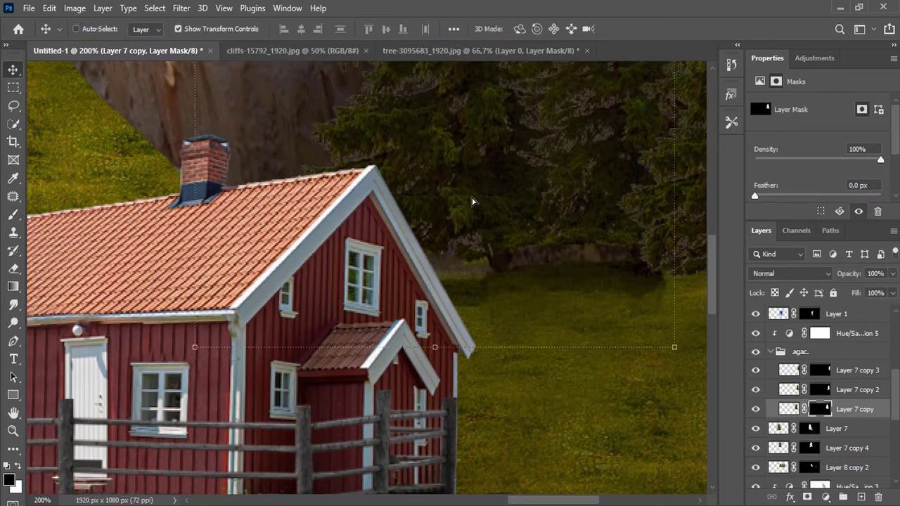
{"action": "left_click", "coordinate": [476, 202], "text": "ctrl"}
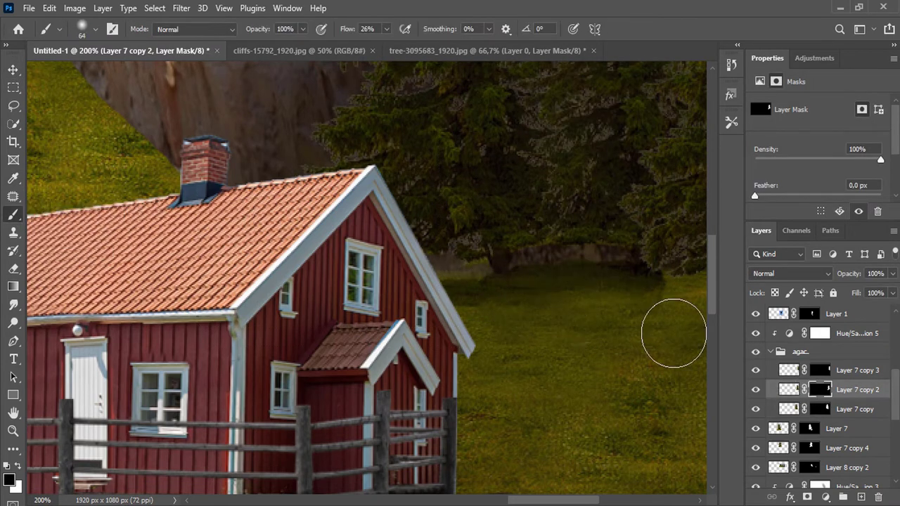
Create Layer 10 and paint a dark shadow on the grass beneath the trees.
{"action": "left_click", "coordinate": [861, 497]}
{"action": "left_click_drag", "start_coordinate": [506, 281], "coordinate": [668, 261]}
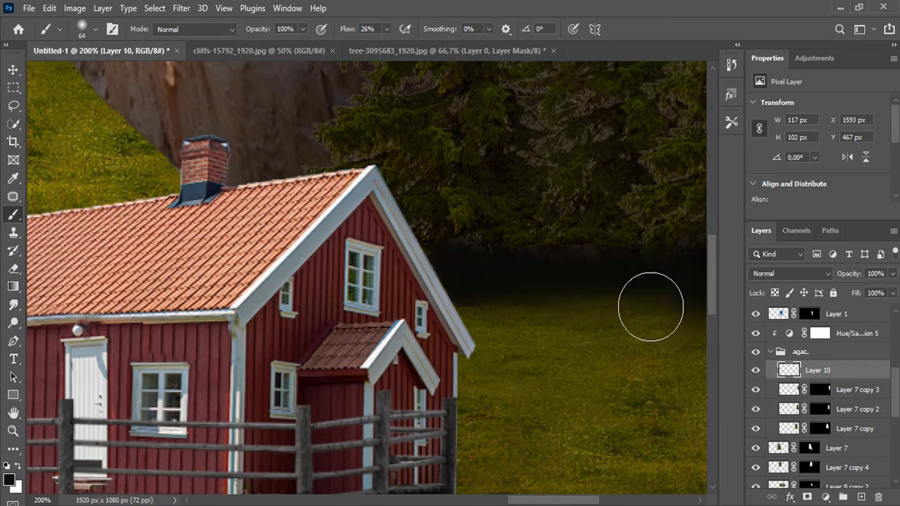
{"action": "type", "text": "56"}
{"action": "mouse_move", "coordinate": [597, 287]}
{"action": "left_mouse_down"}
{"action": "mouse_move", "coordinate": [684, 317]}
{"action": "mouse_move", "coordinate": [474, 319]}
{"action": "left_mouse_up"}
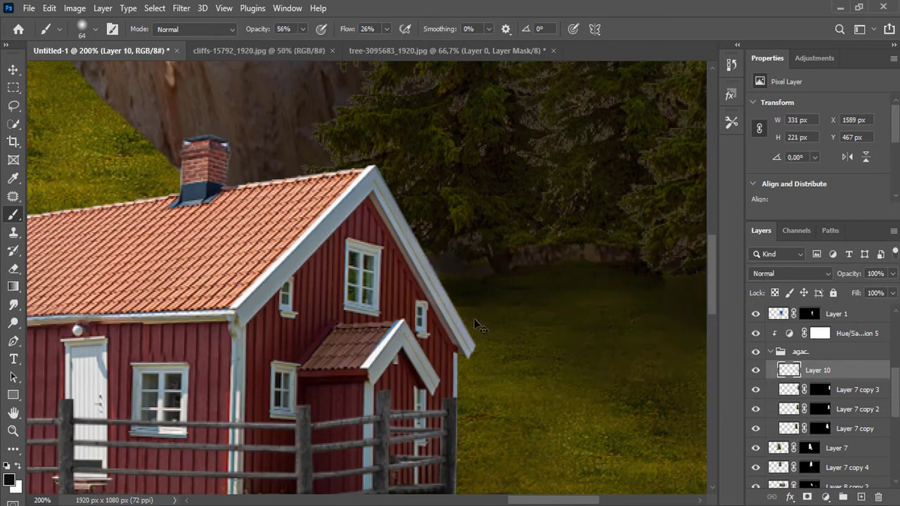
{"action": "key", "text": "ctrl+minus"}
Touch up the Layer 7 copy masks around the tree trunks with a size 26 brush.
{"action": "left_click", "coordinate": [611, 305]}
{"action": "left_click", "coordinate": [612, 305]}
{"action": "left_click", "coordinate": [789, 391]}
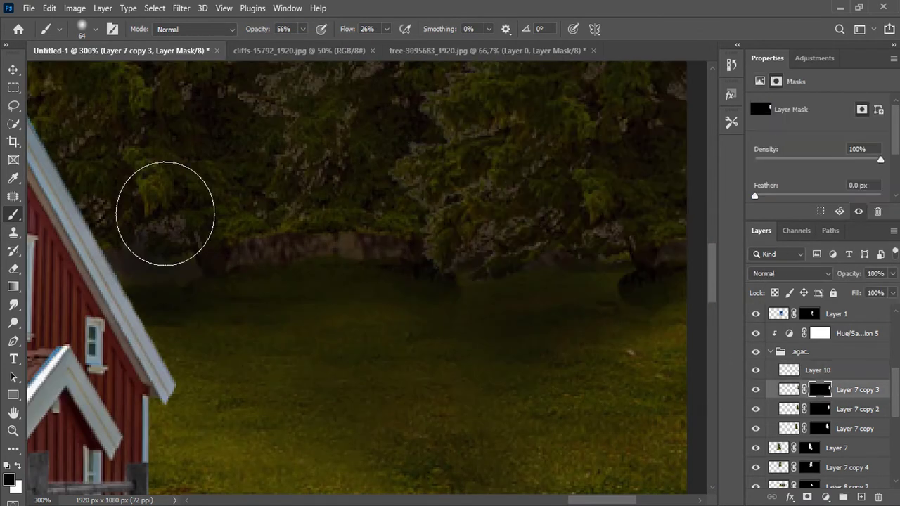
{"action": "key", "text": "bracketleft"}
{"action": "key", "text": "bracketleft"}
{"action": "key", "text": "bracketleft"}
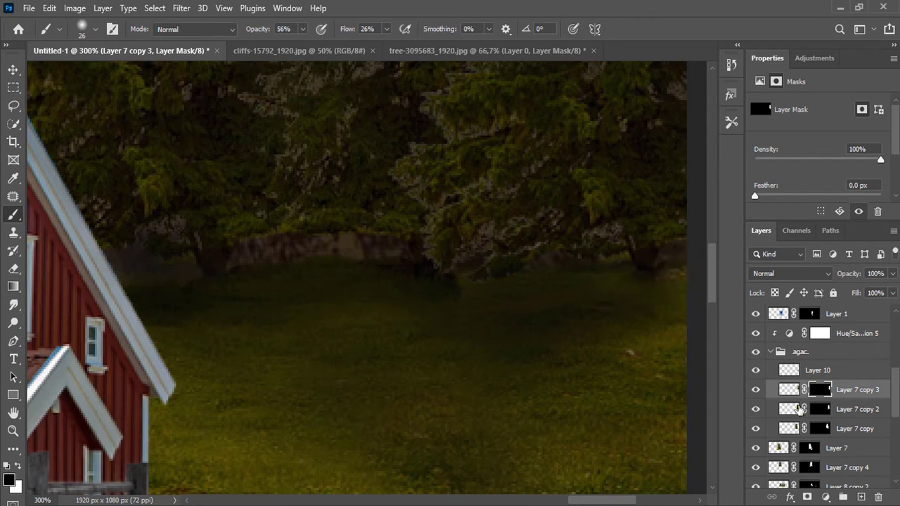
{"action": "left_click", "coordinate": [800, 409]}
{"action": "key", "text": "alt+bracketleft"}
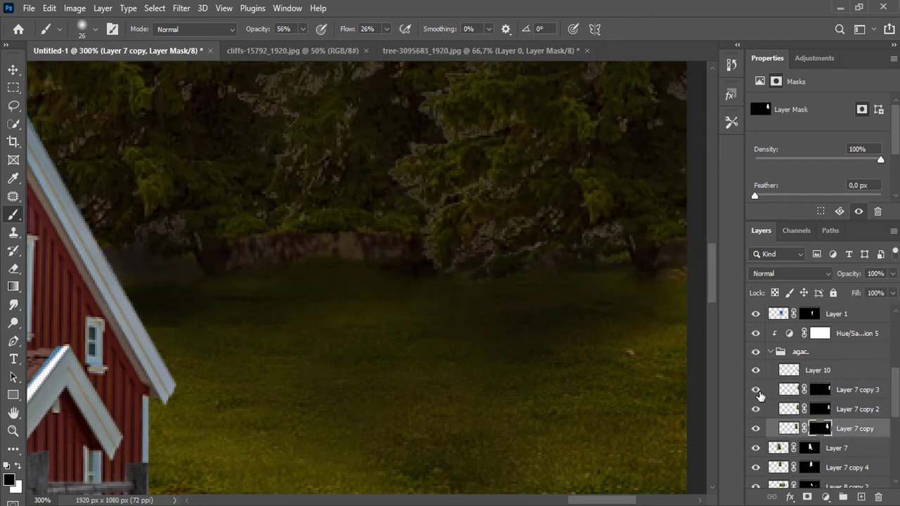
{"action": "key", "text": "ctrl+1"}
Select the Layer 10 shadow layer and set the brush opacity to 30%.
{"action": "left_click", "coordinate": [789, 370]}
{"action": "key", "text": "1"}
{"action": "key", "text": "5"}
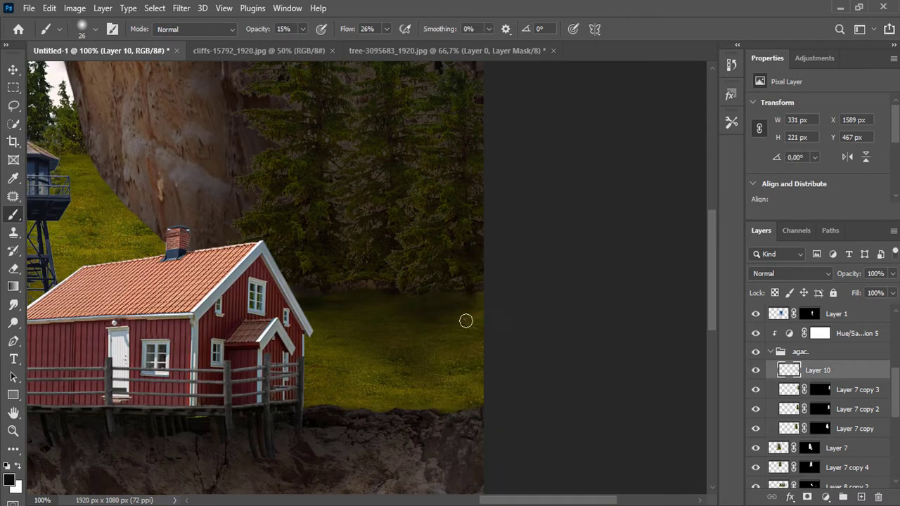
{"action": "key", "text": "3"}
{"action": "key", "text": "ctrl+minus"}
{"action": "key", "text": "ctrl+minus"}
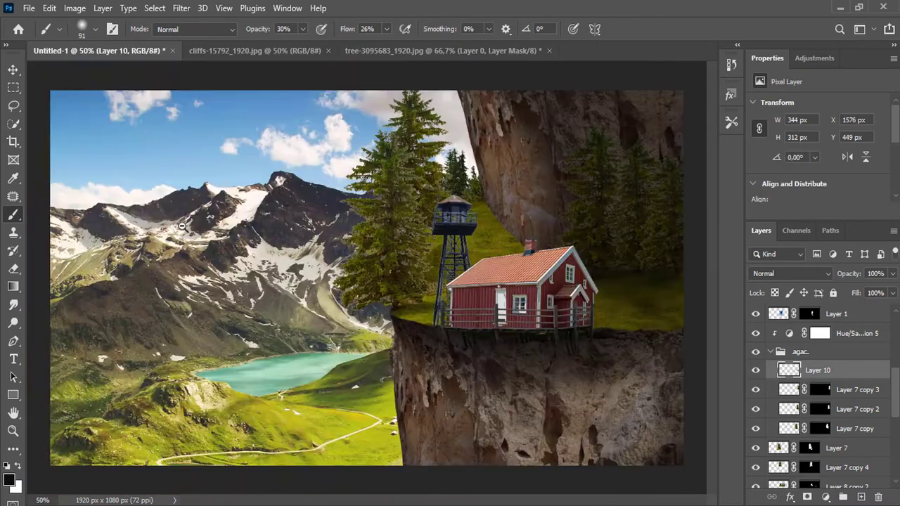
{"action": "scroll", "coordinate": [832, 372], "scroll_direction": "up", "scroll_amount": 3}
Combine the two selected house layers into the kapı smart object.
{"action": "right_click", "coordinate": [846, 364]}
{"action": "key", "text": "Escape"}
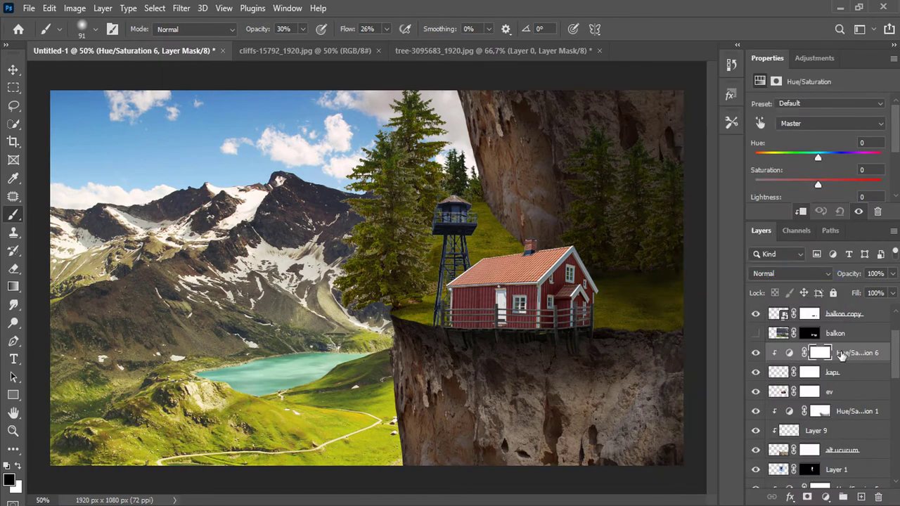
{"action": "left_click", "coordinate": [849, 380], "text": "shift"}
{"action": "right_click", "coordinate": [849, 379]}
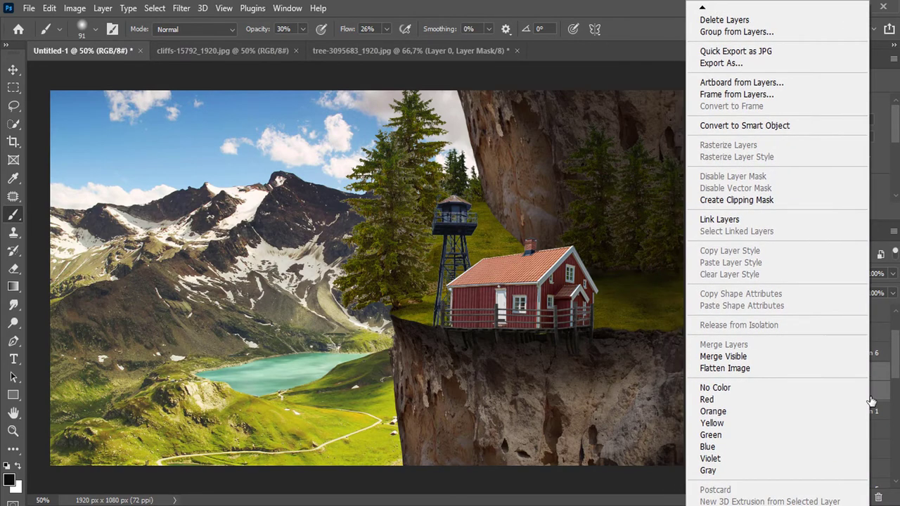
{"action": "left_click", "coordinate": [731, 147]}
Set Hue/Saturation 6 Lightness to -69, restoring brightness on the roof, gable and front wall.
{"action": "left_click", "coordinate": [820, 353]}
{"action": "left_click_drag", "start_coordinate": [814, 189], "coordinate": [774, 189]}
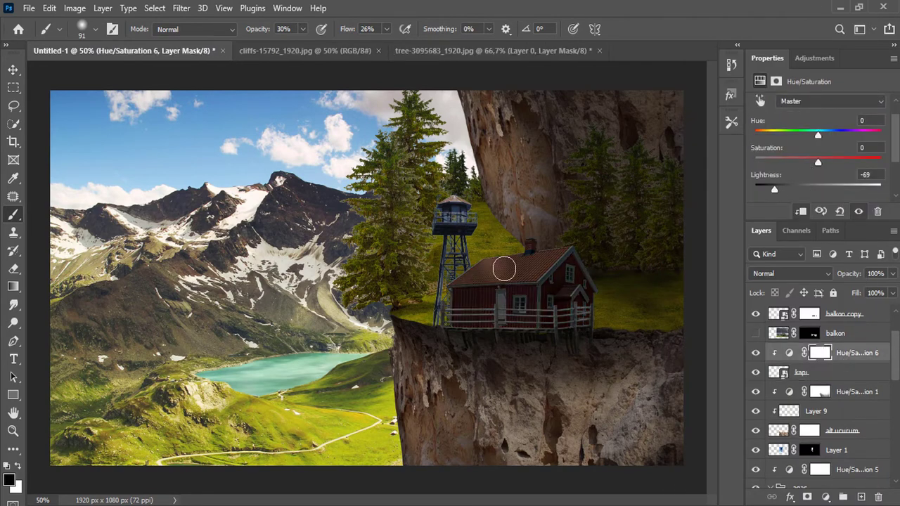
{"action": "left_click_drag", "start_coordinate": [497, 246], "coordinate": [516, 272]}
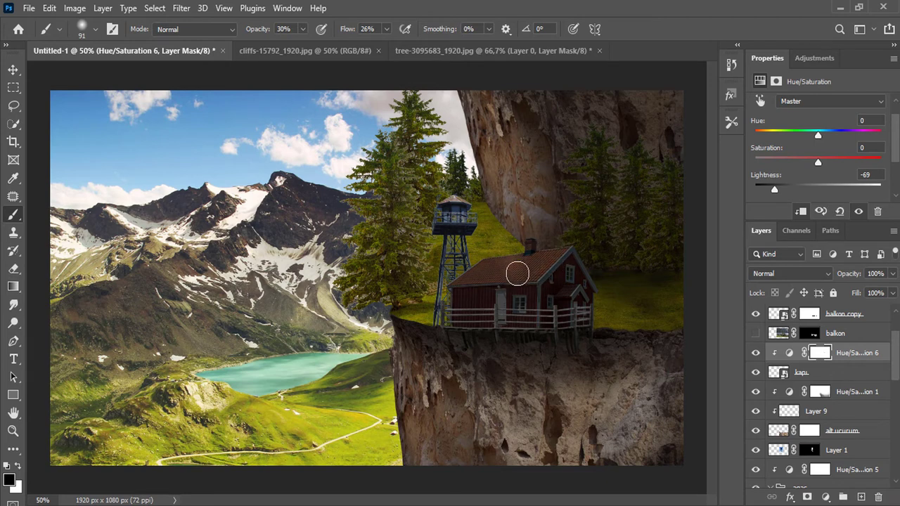
{"action": "left_click_drag", "start_coordinate": [577, 276], "coordinate": [571, 243]}
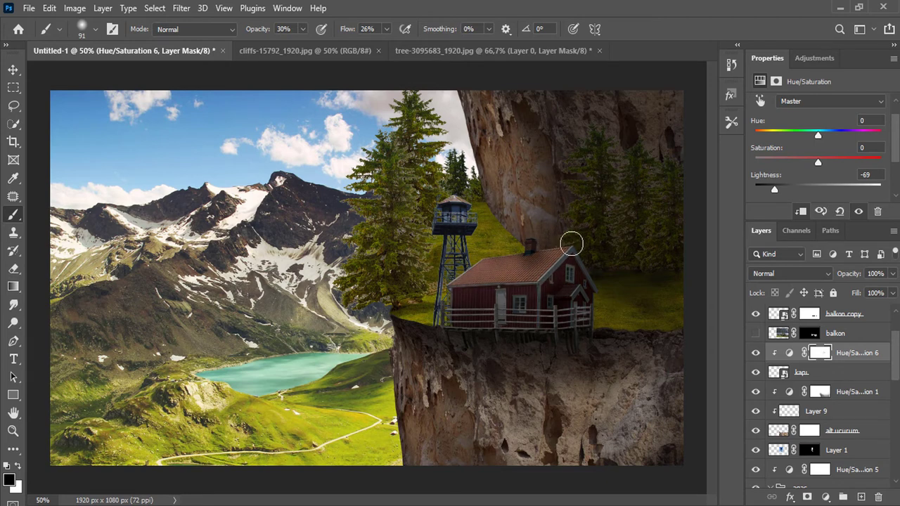
{"action": "left_click_drag", "start_coordinate": [576, 293], "coordinate": [451, 289]}
Add a clipped, colorized Hue/Saturation tinting the watchtower dark reddish brown in Normal mode.
{"action": "scroll", "coordinate": [757, 394], "scroll_direction": "down", "scroll_amount": 1}
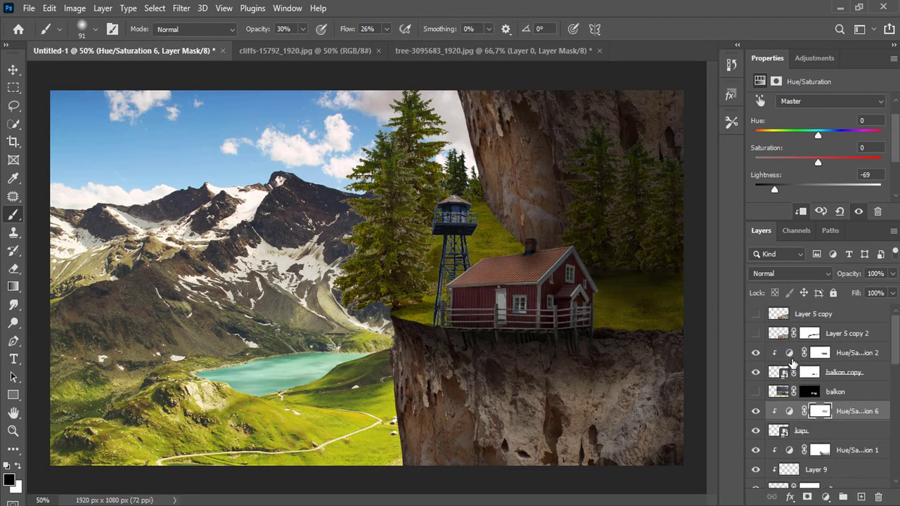
{"action": "scroll", "coordinate": [757, 395], "scroll_direction": "down", "scroll_amount": 1}
{"action": "left_click", "coordinate": [831, 415]}
{"action": "left_click", "coordinate": [825, 497]}
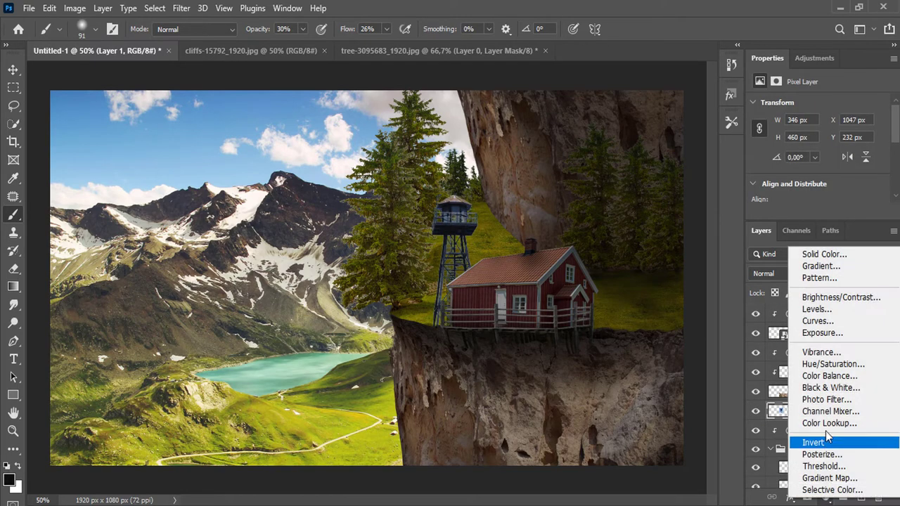
{"action": "left_click", "coordinate": [815, 368]}
{"action": "right_click", "coordinate": [843, 412]}
{"action": "left_click", "coordinate": [703, 207]}
{"action": "left_click_drag", "start_coordinate": [817, 141], "coordinate": [761, 145]}
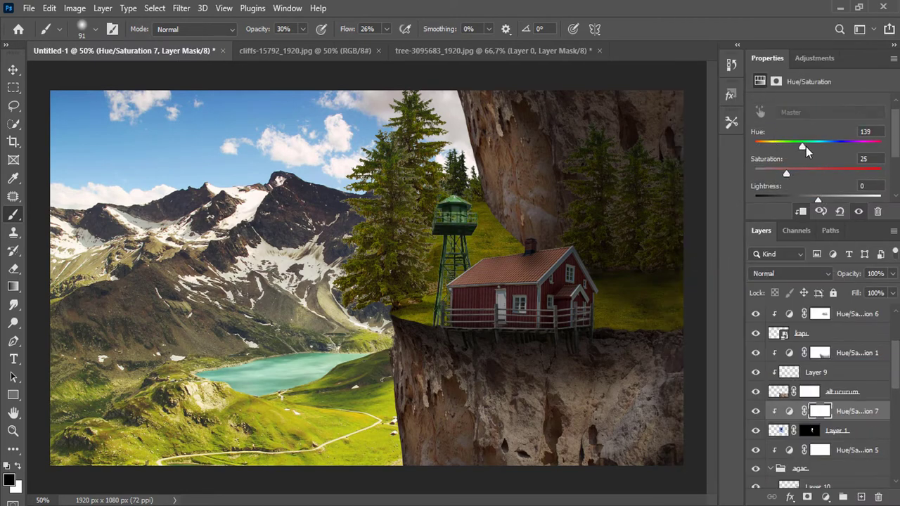
{"action": "left_click", "coordinate": [817, 277]}
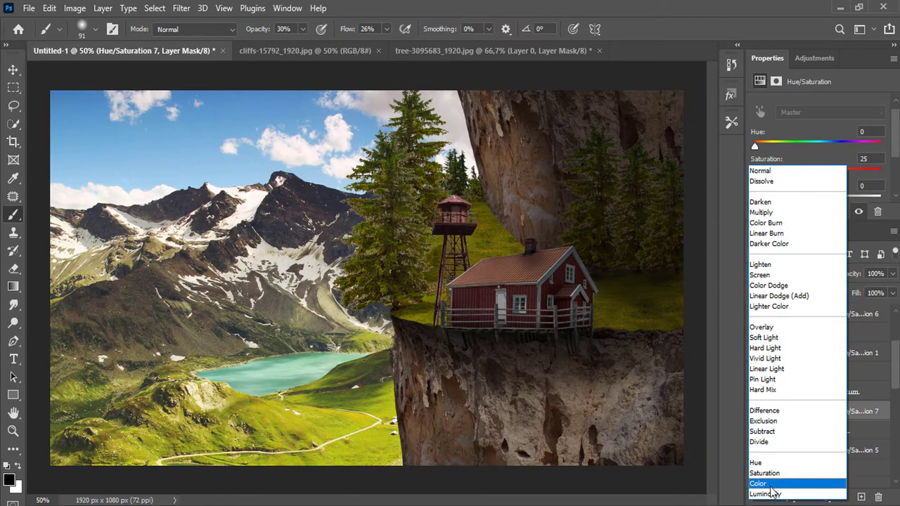
{"action": "left_click", "coordinate": [773, 170]}
Darken the lower right cliff on the Hue/Saturation 1 mask with a size 174 brush.
{"action": "left_click", "coordinate": [819, 412]}
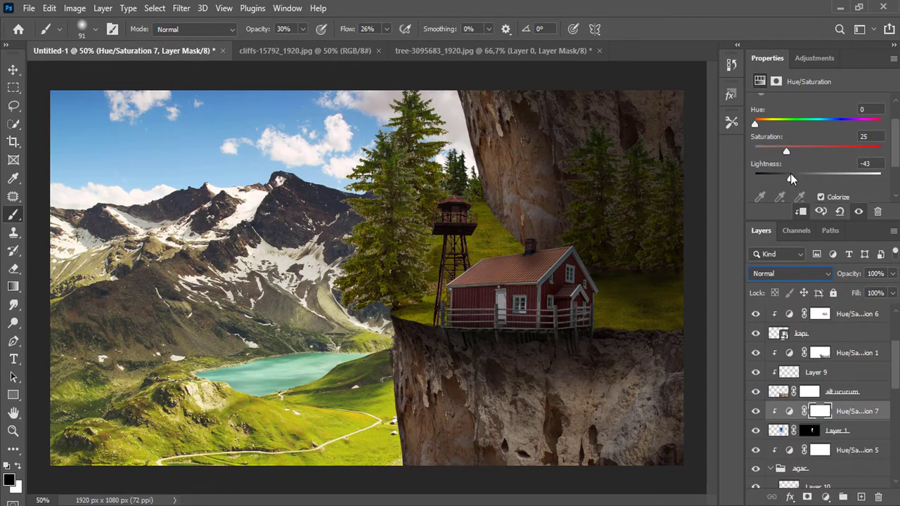
{"action": "scroll", "coordinate": [450, 185], "scroll_direction": "up", "scroll_amount": 1}
{"action": "scroll", "coordinate": [449, 185], "scroll_direction": "up", "scroll_amount": 2}
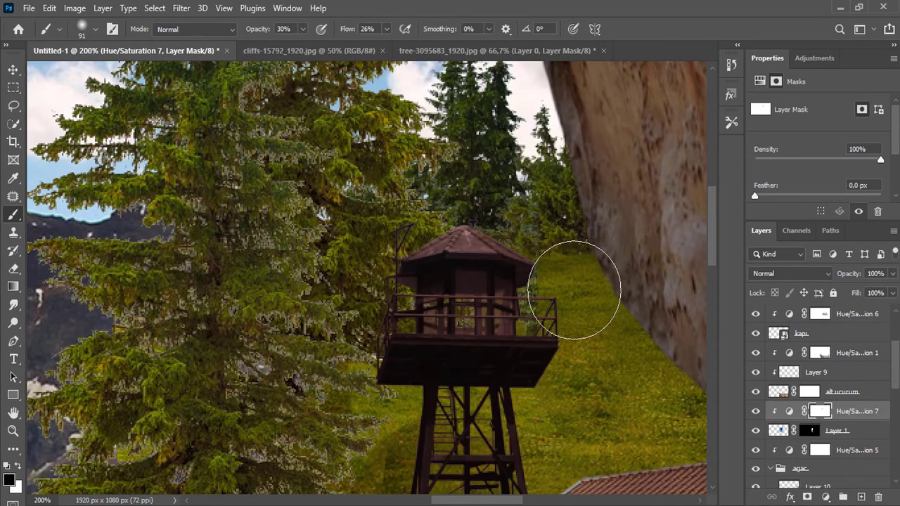
{"action": "scroll", "coordinate": [379, 223], "scroll_direction": "down", "scroll_amount": 4}
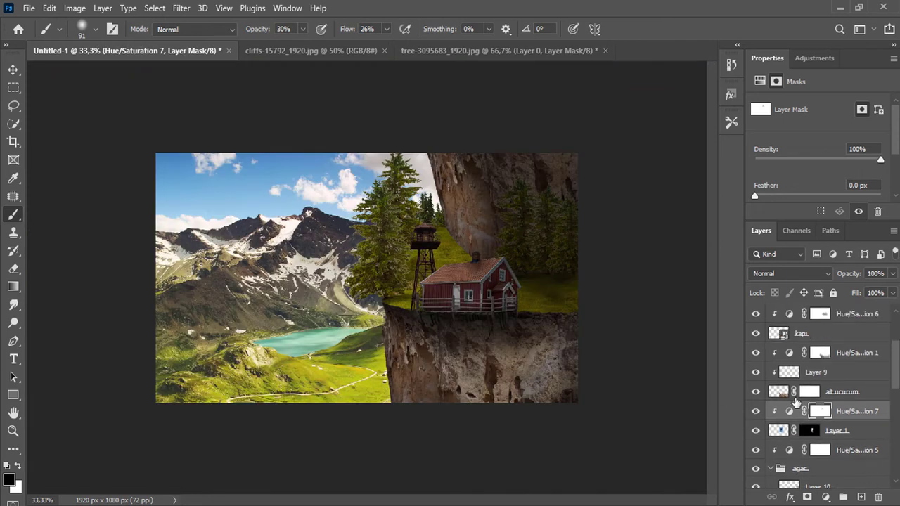
{"action": "left_click", "coordinate": [820, 352]}
{"action": "right_click", "coordinate": [501, 257]}
{"action": "left_click_drag", "start_coordinate": [545, 276], "coordinate": [576, 276]}
{"action": "left_click", "coordinate": [476, 393]}
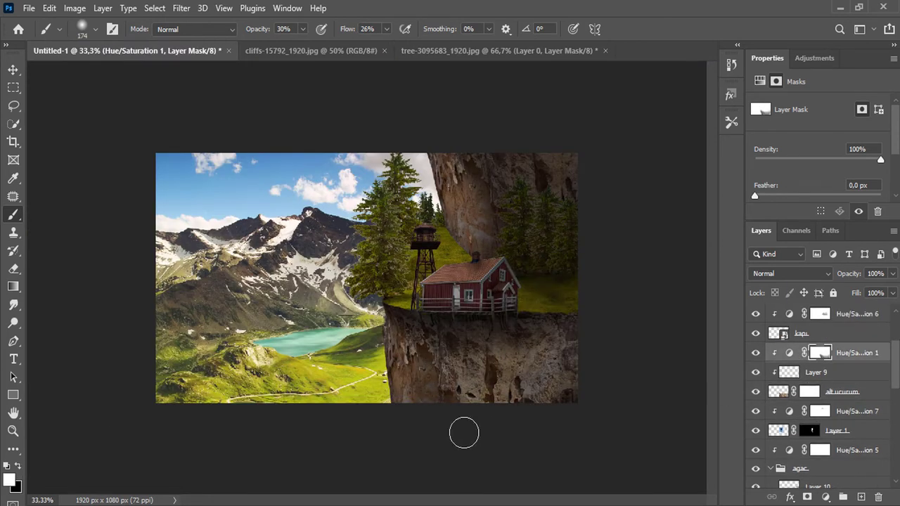
{"action": "left_click_drag", "start_coordinate": [464, 433], "coordinate": [451, 356]}
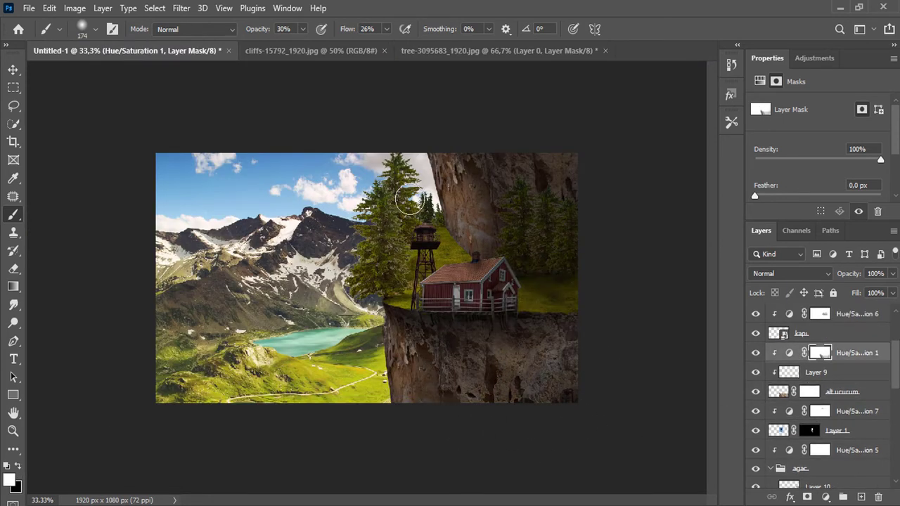
{"action": "scroll", "coordinate": [865, 335], "scroll_direction": "up", "scroll_amount": 3}
Add a new layer and brush a light white haze along the big pine's left edge.
{"action": "key", "text": "ctrl+shift+alt+n"}
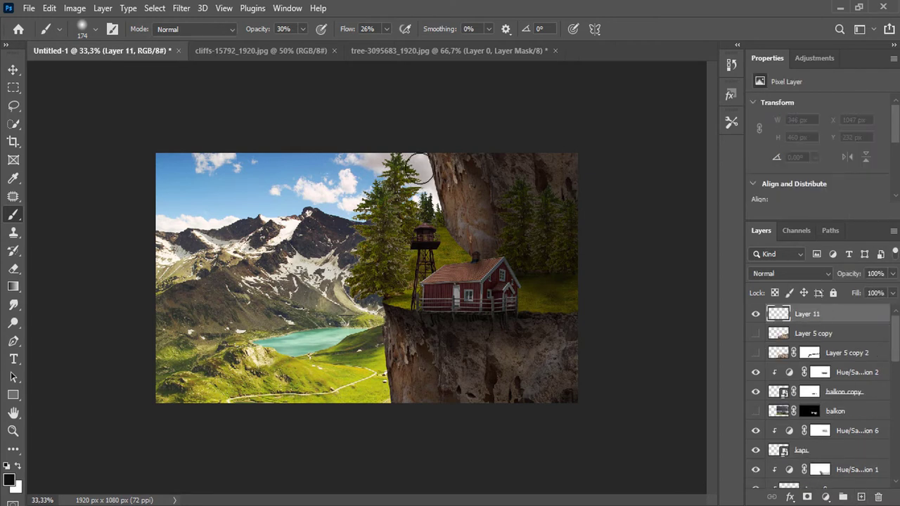
{"action": "key", "text": "ctrl+z"}
{"action": "key", "text": "ctrl+shift+z"}
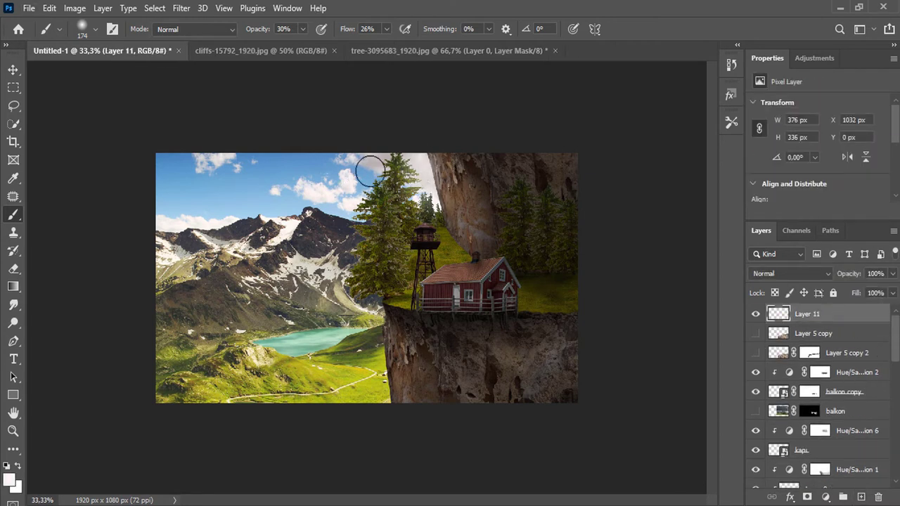
{"action": "left_click_drag", "start_coordinate": [371, 168], "coordinate": [352, 264]}
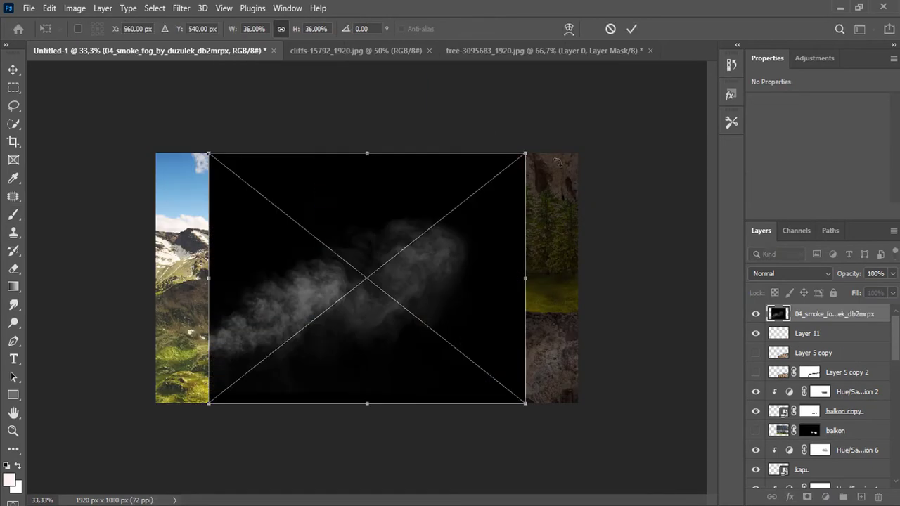
Set the smoke image to Screen and scale, flip and rotate it over the treetops.
{"action": "left_click", "coordinate": [788, 273]}
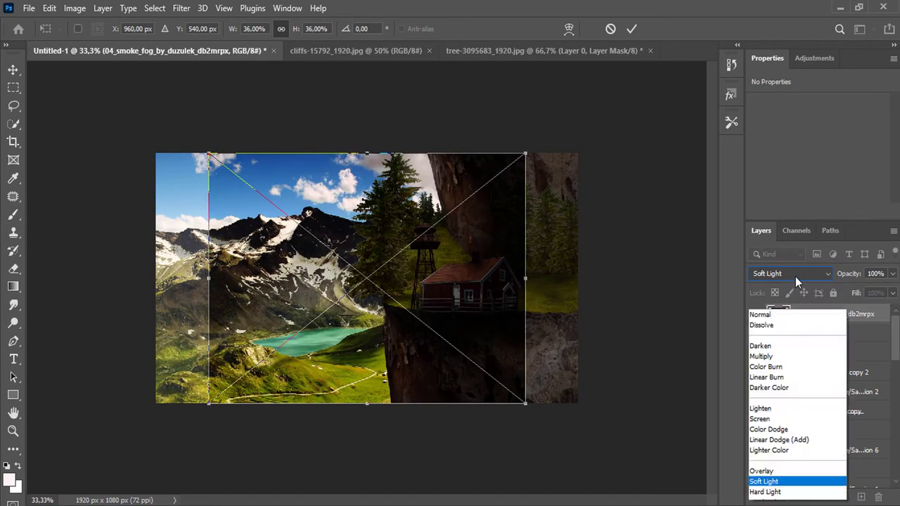
{"action": "left_click", "coordinate": [759, 419]}
{"action": "left_click_drag", "start_coordinate": [525, 404], "coordinate": [475, 274]}
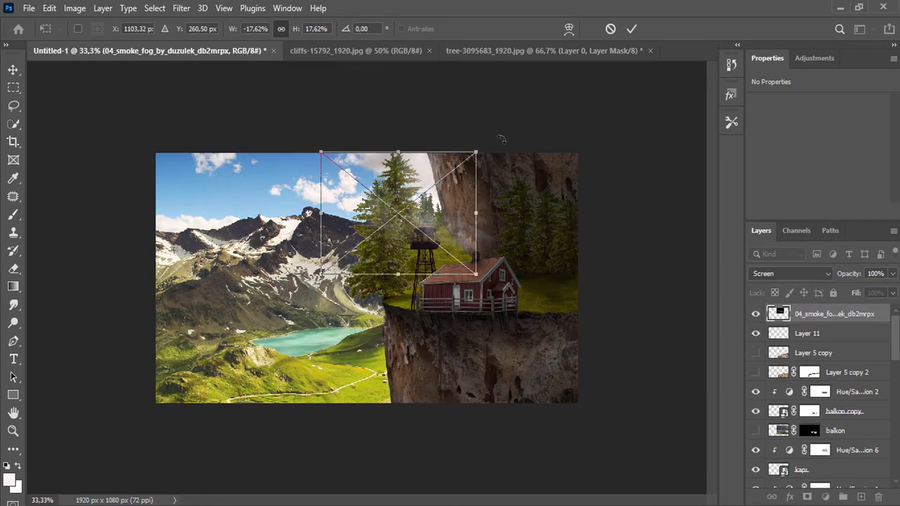
{"action": "left_click_drag", "start_coordinate": [501, 139], "coordinate": [414, 197]}
{"action": "left_click", "coordinate": [632, 29]}
{"action": "scroll", "coordinate": [392, 274], "scroll_direction": "up", "scroll_amount": 2}
{"action": "scroll", "coordinate": [391, 273], "scroll_direction": "up", "scroll_amount": 3}
{"action": "scroll", "coordinate": [804, 427], "scroll_direction": "down", "scroll_amount": 3}
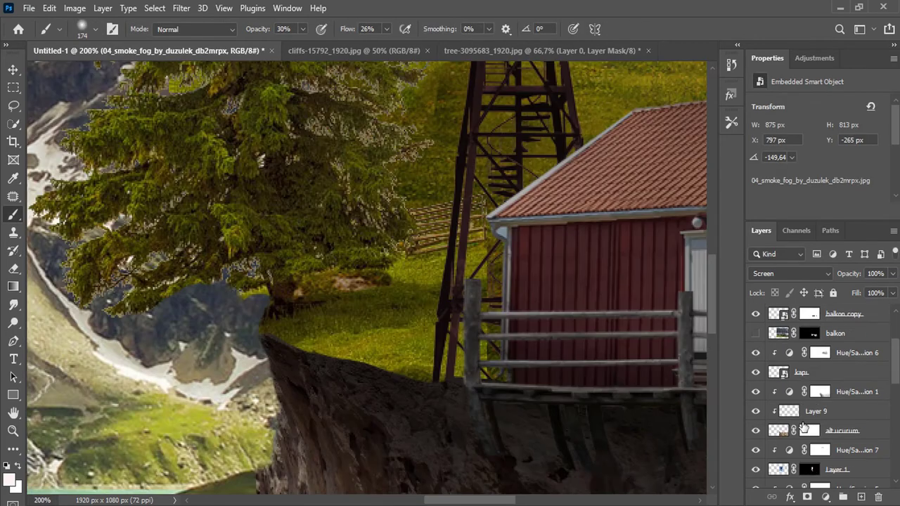
{"action": "scroll", "coordinate": [805, 427], "scroll_direction": "down", "scroll_amount": 2}
{"action": "scroll", "coordinate": [843, 449], "scroll_direction": "down", "scroll_amount": 4}
Paint Layer 7's mask at 71% opacity to blend the grass around the tower's base.
{"action": "left_click", "coordinate": [854, 430]}
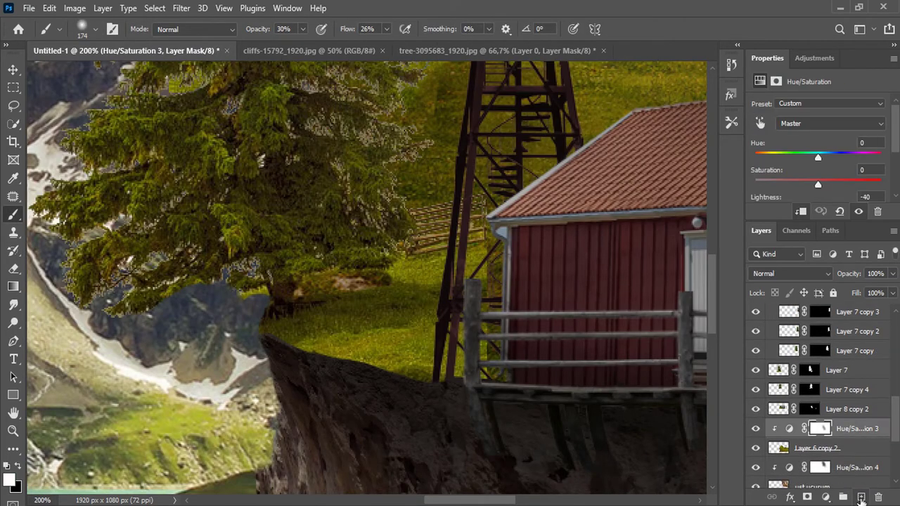
{"action": "left_click", "coordinate": [860, 497]}
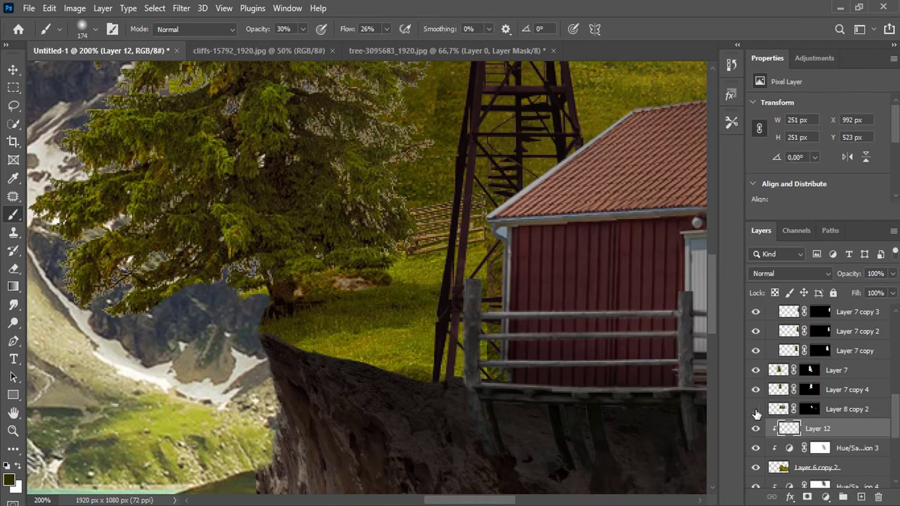
{"action": "left_click", "coordinate": [756, 370]}
{"action": "left_click", "coordinate": [811, 370]}
{"action": "right_click", "coordinate": [558, 369]}
{"action": "left_click_drag", "start_coordinate": [545, 282], "coordinate": [534, 281]}
{"action": "key", "text": "Return"}
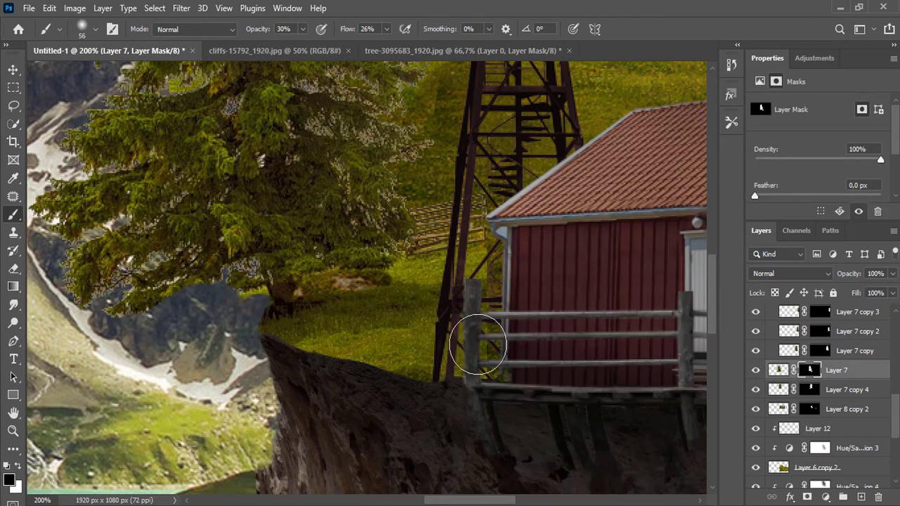
{"action": "key", "text": "7"}
{"action": "key", "text": "1"}
{"action": "mouse_move", "coordinate": [446, 267]}
{"action": "left_mouse_down"}
{"action": "mouse_move", "coordinate": [457, 311]}
{"action": "mouse_move", "coordinate": [330, 287]}
{"action": "left_mouse_up"}
Resize the brush and switch to a hard round brush at size 3.
{"action": "scroll", "coordinate": [255, 297], "scroll_direction": "up", "scroll_amount": 3}
{"action": "right_click", "coordinate": [282, 256]}
{"action": "left_click_drag", "start_coordinate": [316, 299], "coordinate": [312, 312]}
{"action": "key", "text": "Return"}
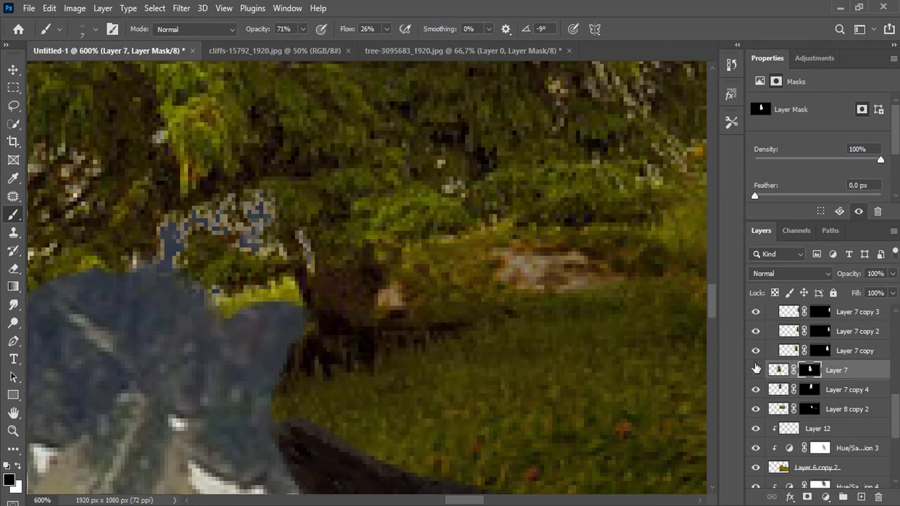
{"action": "key", "text": "bracketright"}
{"action": "key", "text": "bracketright"}
{"action": "key", "text": "bracketright"}
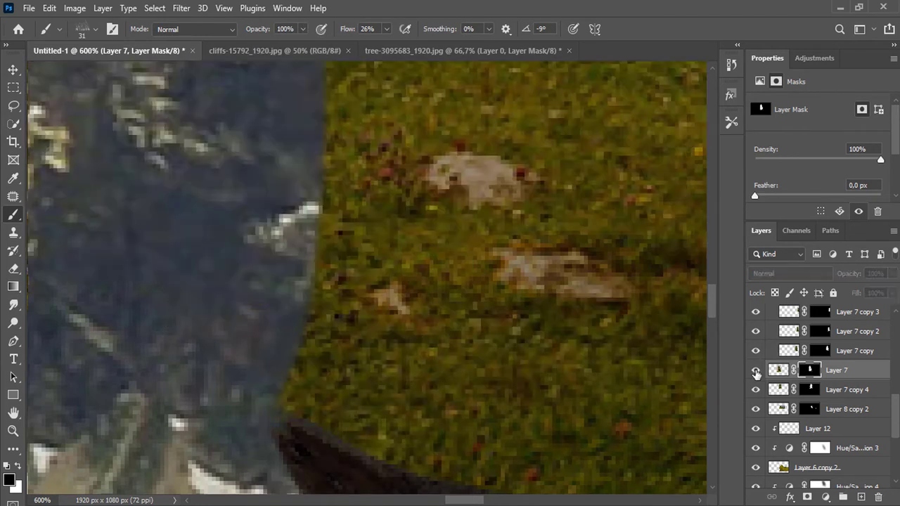
{"action": "right_click", "coordinate": [313, 254]}
{"action": "left_click", "coordinate": [371, 466]}
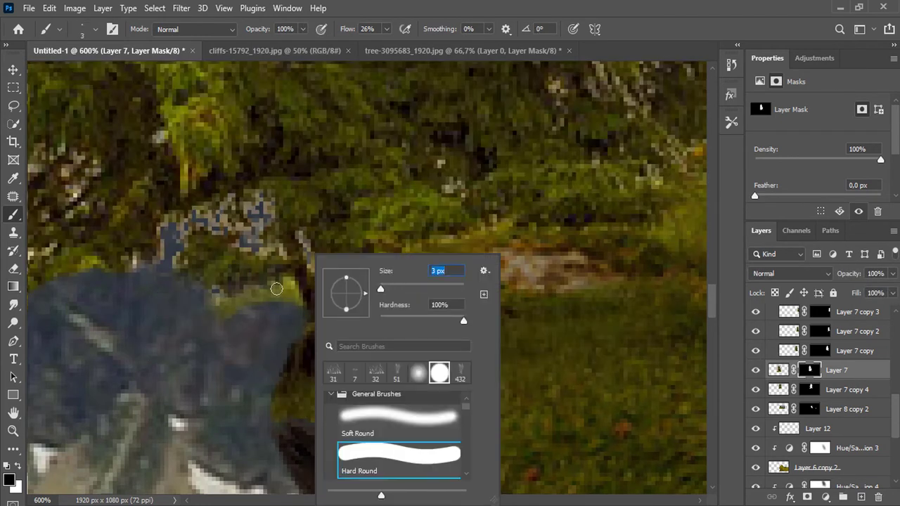
{"action": "left_click", "coordinate": [386, 29]}
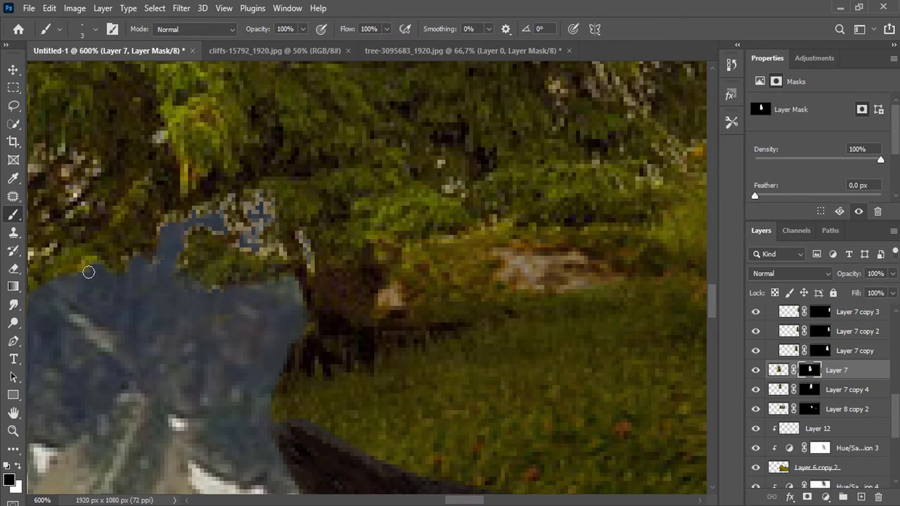
{"action": "scroll", "coordinate": [210, 260], "scroll_direction": "down", "scroll_amount": 8}
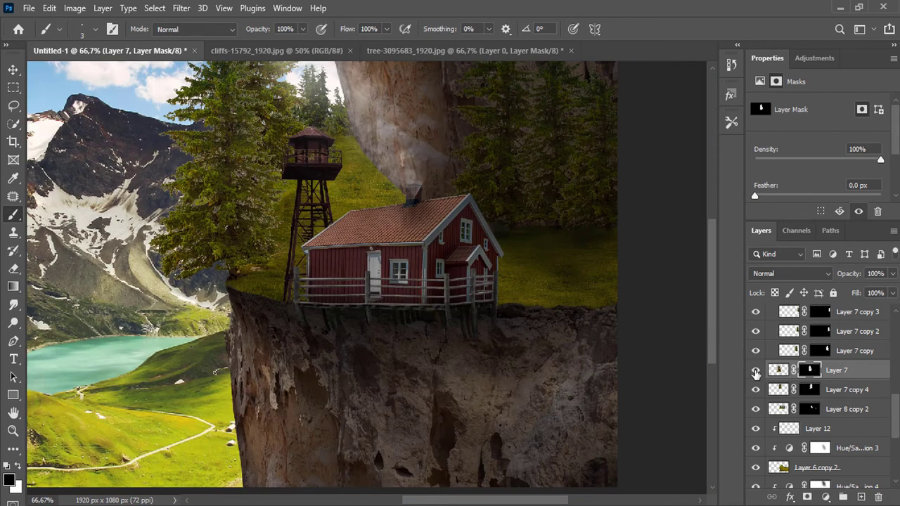
{"action": "scroll", "coordinate": [758, 394], "scroll_direction": "up", "scroll_amount": 1}
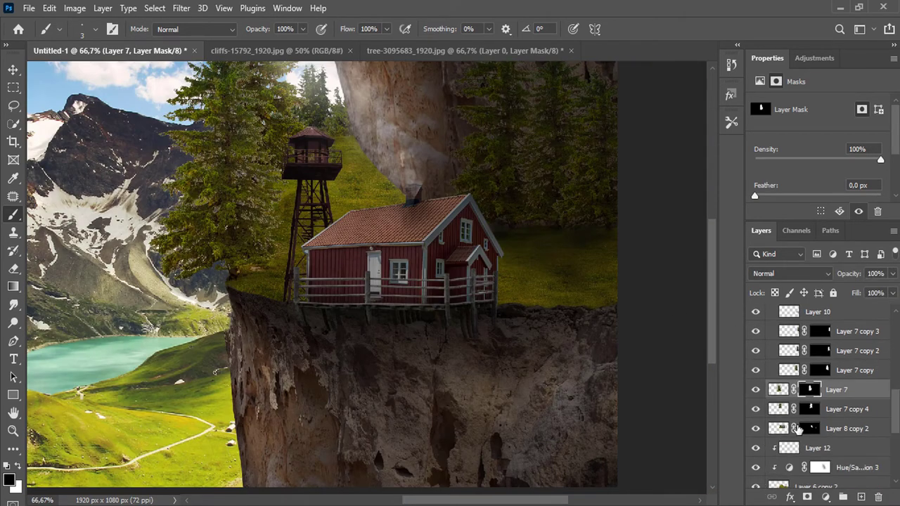
Shift the smoke layer over the chimney and toggle its visibility to compare.
{"action": "left_click", "coordinate": [798, 429]}
{"action": "scroll", "coordinate": [276, 150], "scroll_direction": "up", "scroll_amount": 2}
{"action": "scroll", "coordinate": [251, 241], "scroll_direction": "down", "scroll_amount": 1}
{"action": "scroll", "coordinate": [336, 291], "scroll_direction": "up", "scroll_amount": 1}
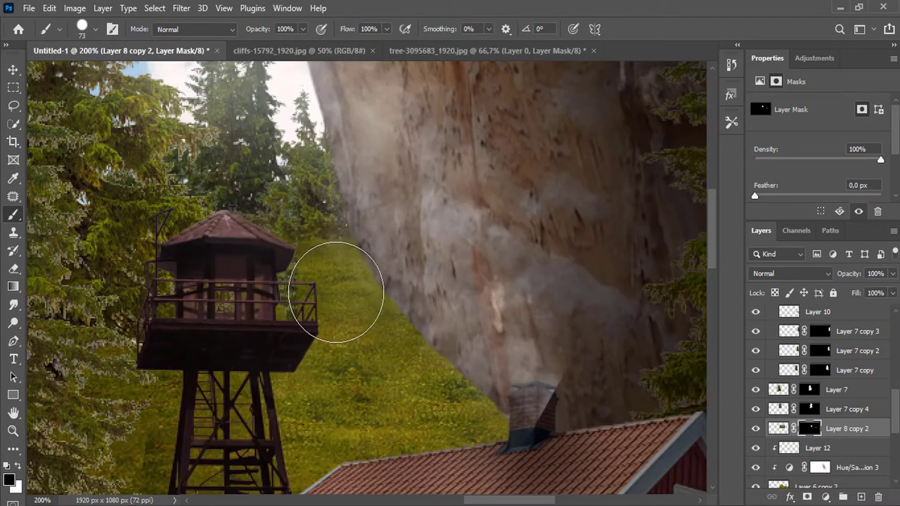
{"action": "scroll", "coordinate": [301, 298], "scroll_direction": "down", "scroll_amount": 3}
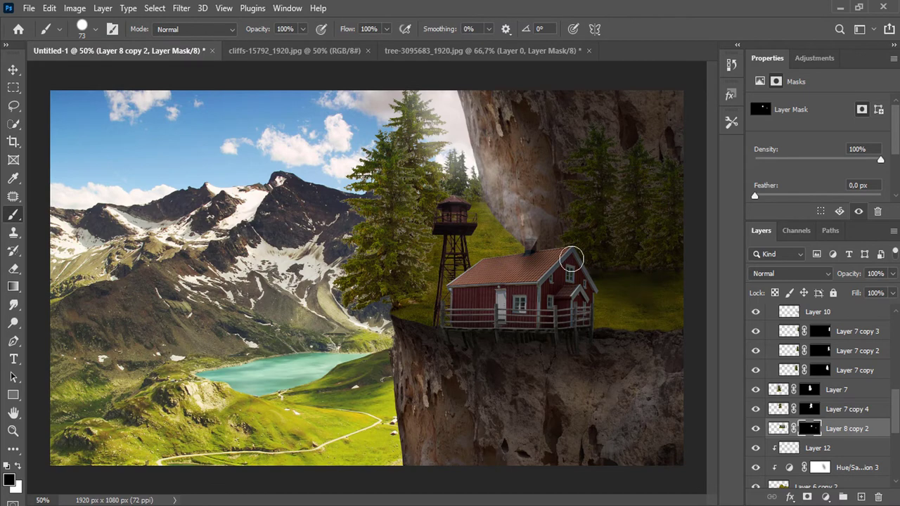
{"action": "scroll", "coordinate": [801, 380], "scroll_direction": "up", "scroll_amount": 2}
{"action": "scroll", "coordinate": [801, 366], "scroll_direction": "up", "scroll_amount": 3}
{"action": "scroll", "coordinate": [798, 337], "scroll_direction": "up", "scroll_amount": 2}
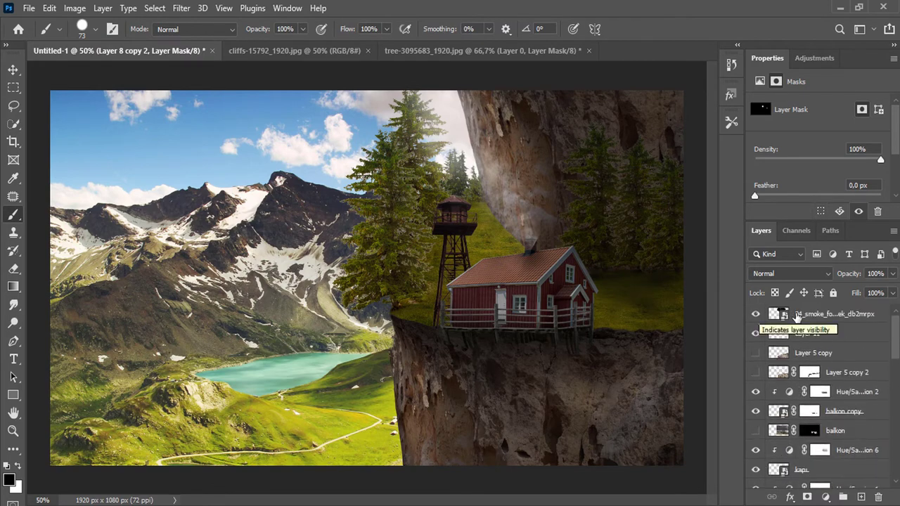
{"action": "left_click", "coordinate": [797, 316]}
{"action": "scroll", "coordinate": [540, 237], "scroll_direction": "up", "scroll_amount": 3}
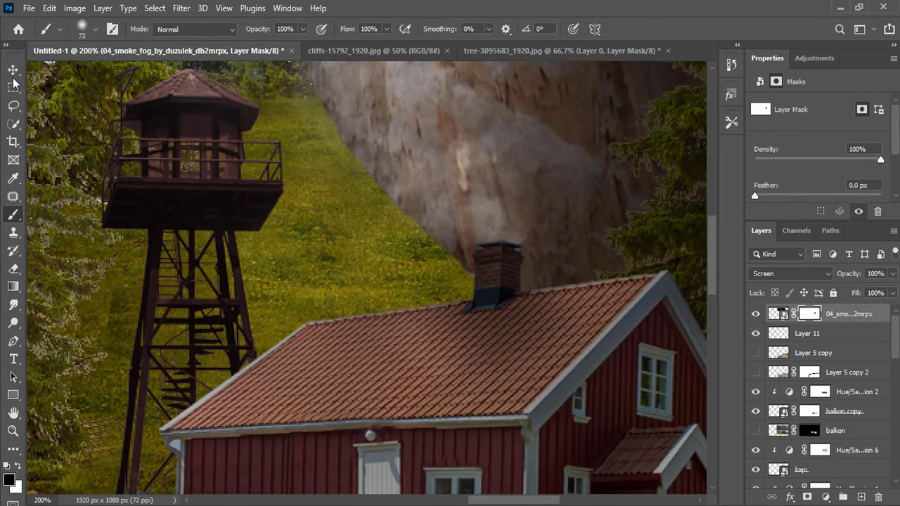
{"action": "left_click_drag", "start_coordinate": [492, 211], "coordinate": [521, 172]}
{"action": "scroll", "coordinate": [512, 281], "scroll_direction": "down", "scroll_amount": 3}
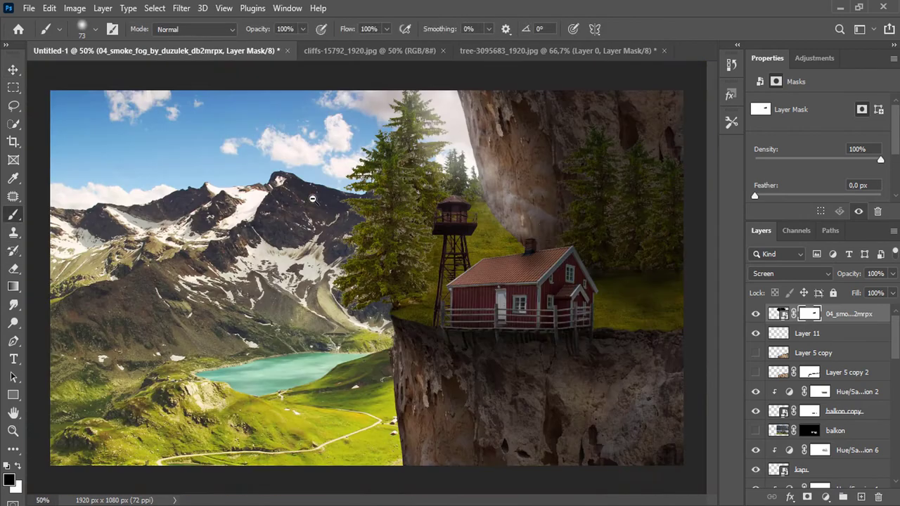
{"action": "left_click", "coordinate": [756, 314]}
Show the pexels-splitshire-1562 mountain photo and reposition it in the canvas.
{"action": "key", "text": "ctrl+minus"}
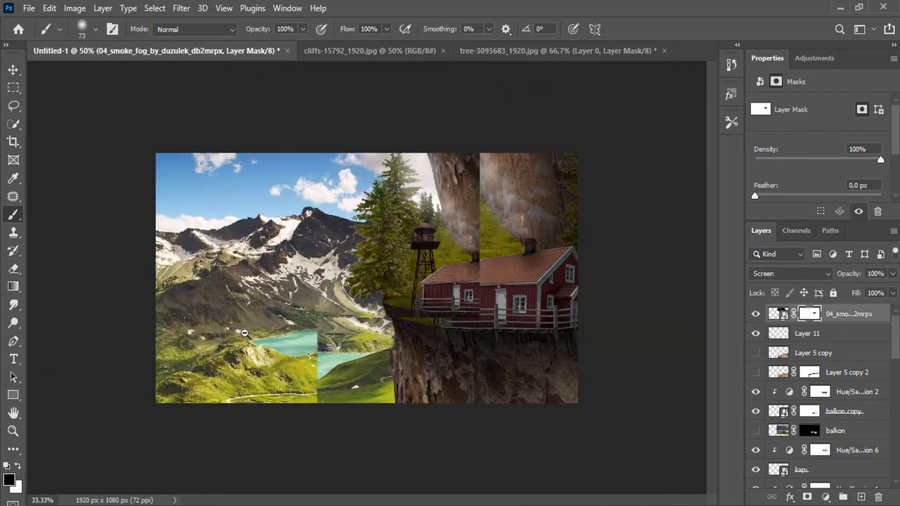
{"action": "key", "text": "ctrl+minus"}
{"action": "key", "text": "ctrl+plus"}
{"action": "scroll", "coordinate": [819, 393], "scroll_direction": "down", "scroll_amount": 1}
{"action": "left_click", "coordinate": [826, 439]}
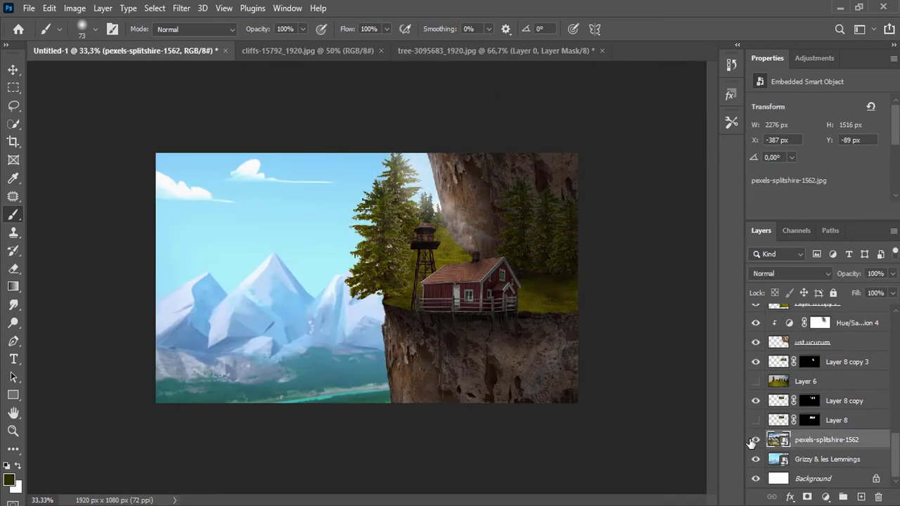
{"action": "key", "text": "v"}
{"action": "left_click_drag", "start_coordinate": [281, 211], "coordinate": [274, 241]}
Enlarge the mountain photo to about 143% and add a Hue/Saturation adjustment above it.
{"action": "key", "text": "ctrl+t"}
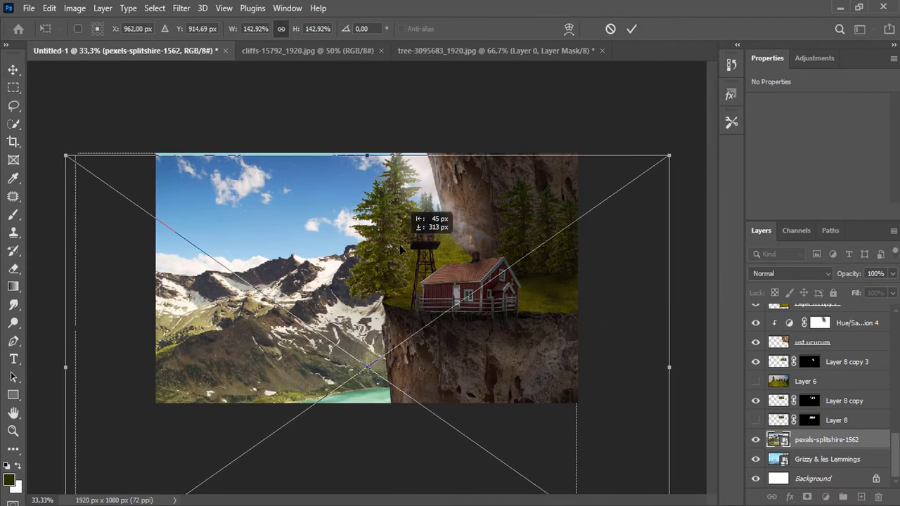
{"action": "left_click_drag", "start_coordinate": [422, 224], "coordinate": [398, 224]}
{"action": "key", "text": "Return"}
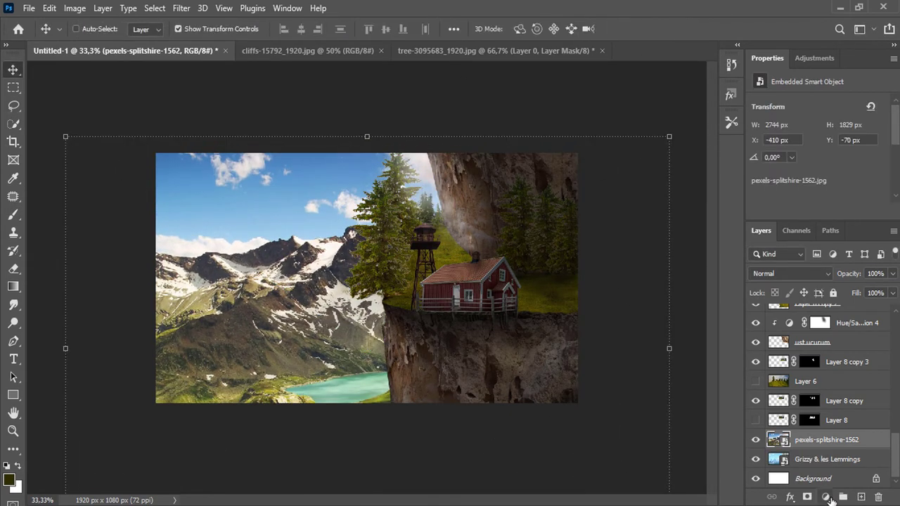
{"action": "left_click", "coordinate": [826, 497]}
{"action": "left_click", "coordinate": [844, 363]}
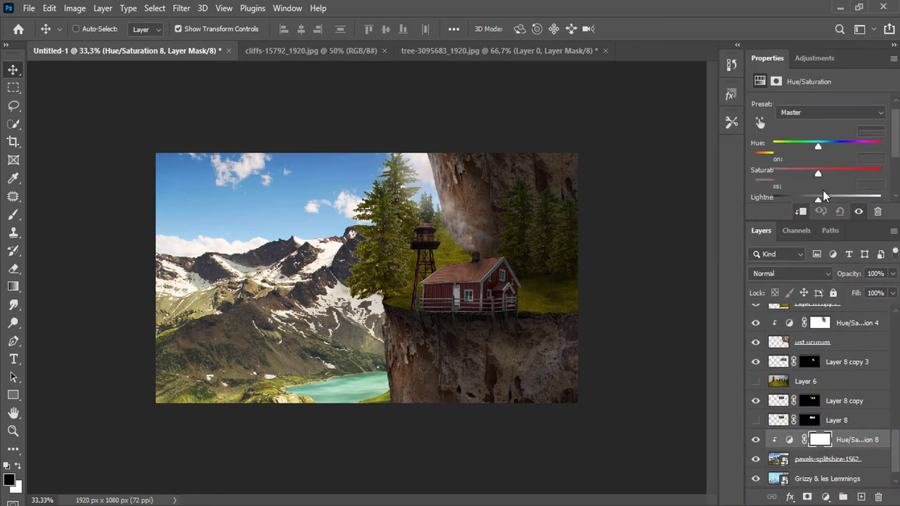
Drag Hue/Saturation 8 Lightness to -12, then Hue/Saturation 3 Lightness to -43.
{"action": "left_click_drag", "start_coordinate": [824, 196], "coordinate": [810, 194]}
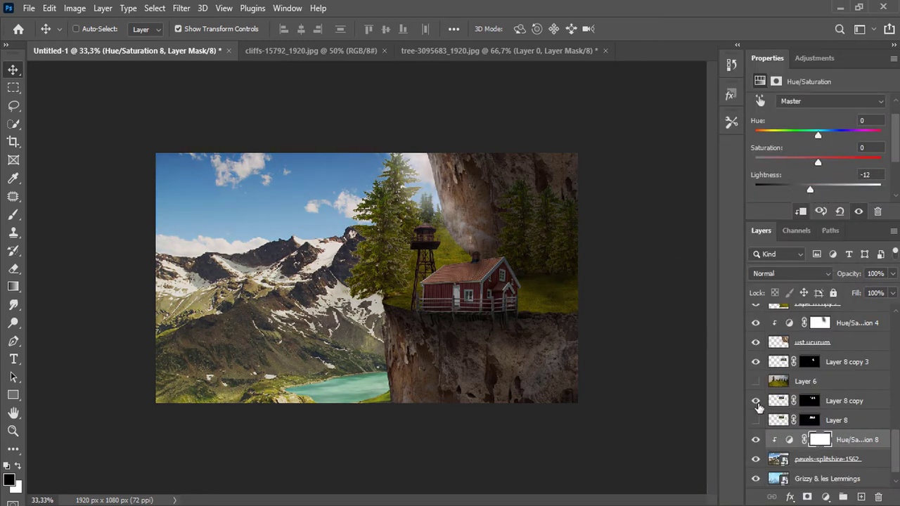
{"action": "scroll", "coordinate": [773, 405], "scroll_direction": "up", "scroll_amount": 5}
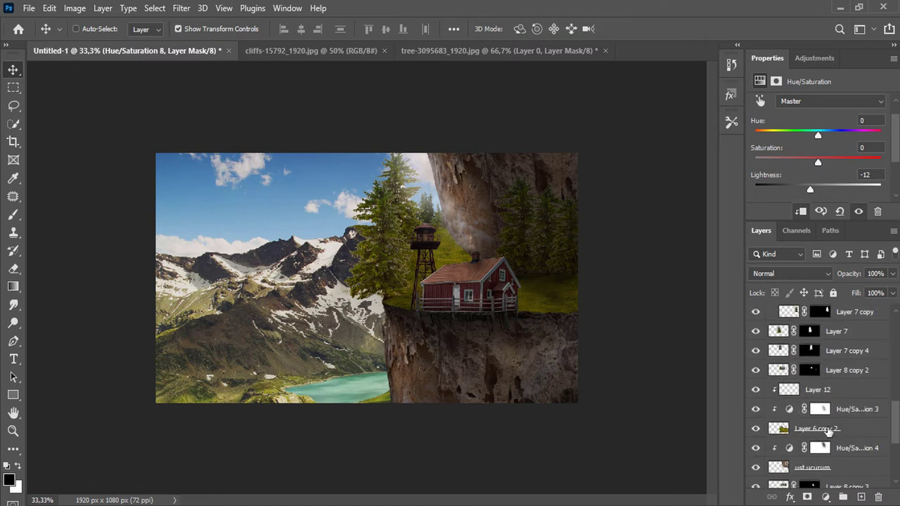
{"action": "left_click", "coordinate": [771, 425]}
{"action": "left_click", "coordinate": [820, 409]}
{"action": "left_click_drag", "start_coordinate": [787, 175], "coordinate": [790, 178]}
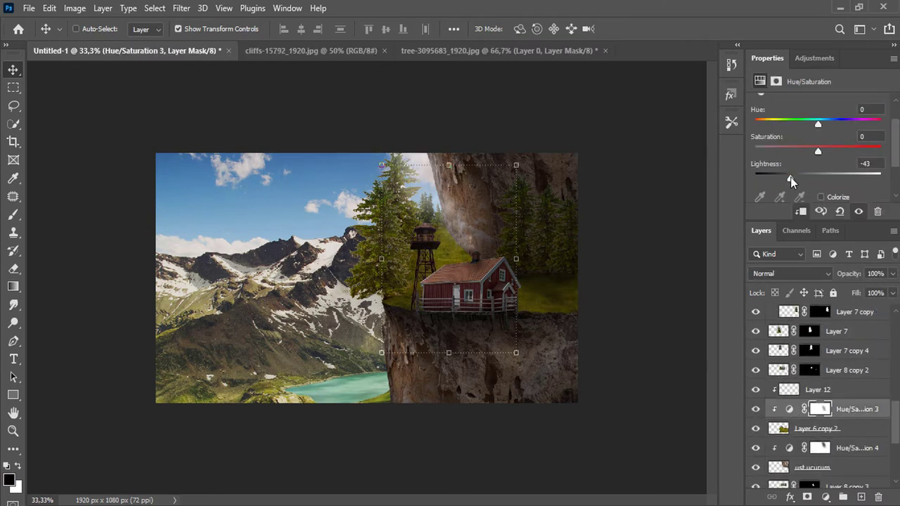
Add a new empty layer, Layer 13, above Layer 12.
{"action": "key", "text": "m"}
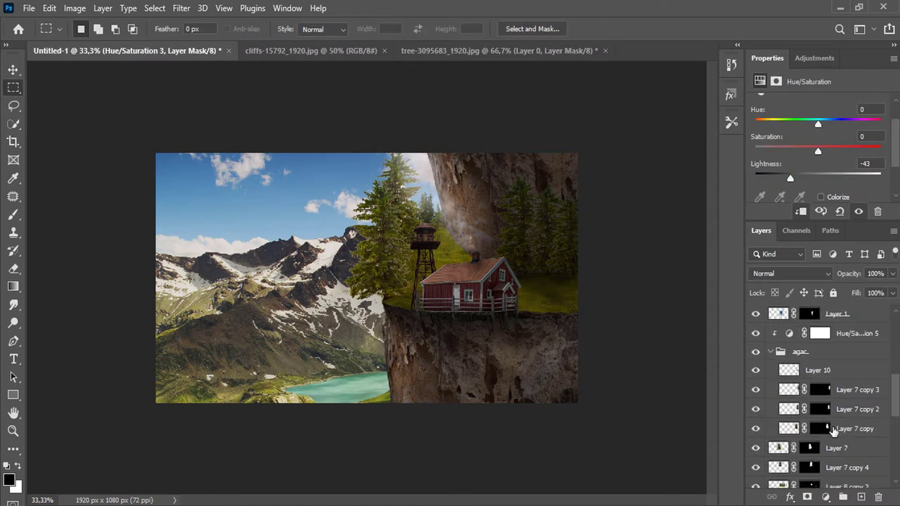
{"action": "scroll", "coordinate": [759, 393], "scroll_direction": "up", "scroll_amount": 1}
{"action": "left_click", "coordinate": [829, 408]}
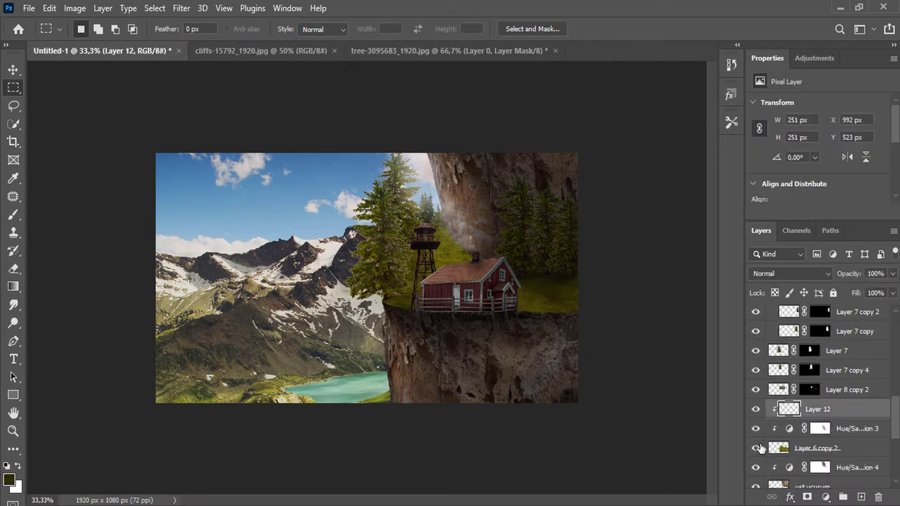
{"action": "left_click", "coordinate": [860, 497]}
Pick a soft round brush at 21% opacity and paint grey strokes above the chimney.
{"action": "key", "text": "b"}
{"action": "scroll", "coordinate": [391, 297], "scroll_direction": "up", "scroll_amount": 5}
{"action": "key", "text": "d"}
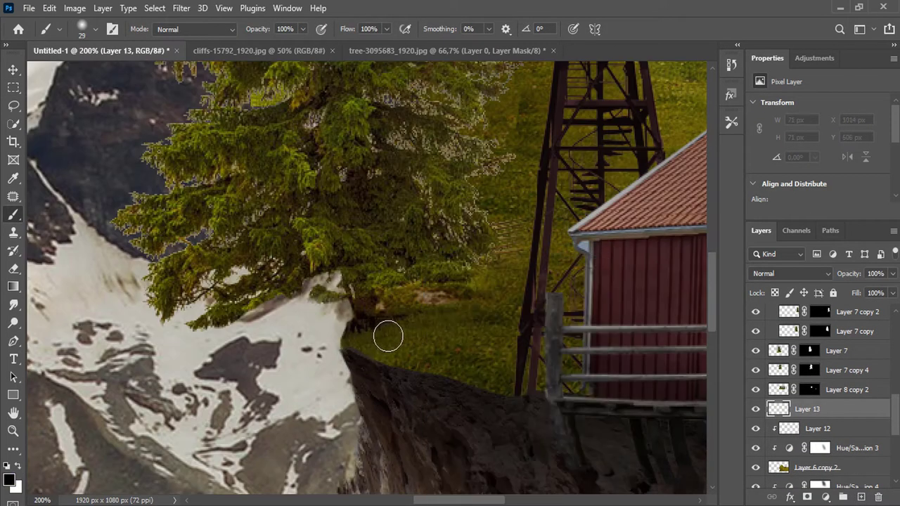
{"action": "right_click", "coordinate": [414, 345]}
{"action": "key", "text": "2"}
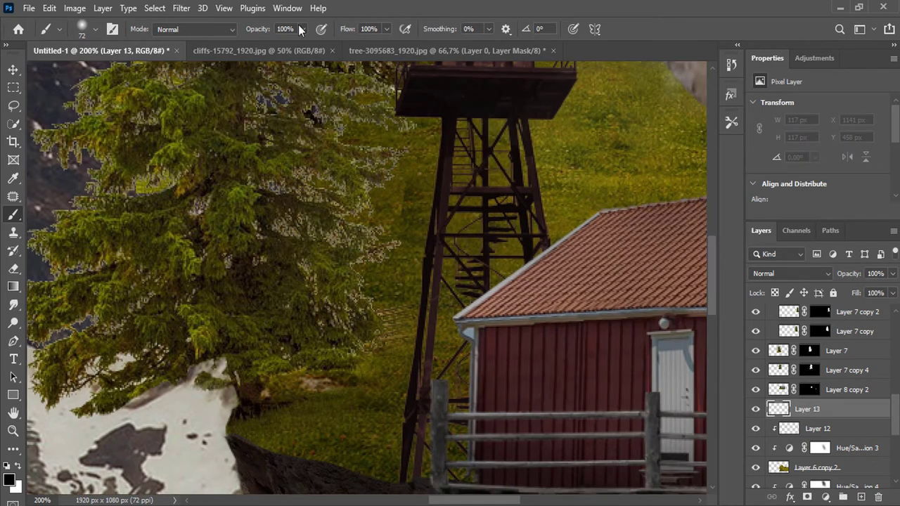
{"action": "key", "text": "1"}
{"action": "left_click_drag", "start_coordinate": [538, 311], "coordinate": [458, 205]}
Brush more smoke rising from the chimney, then lower brush opacity to 12%.
{"action": "left_click", "coordinate": [462, 187], "text": "alt"}
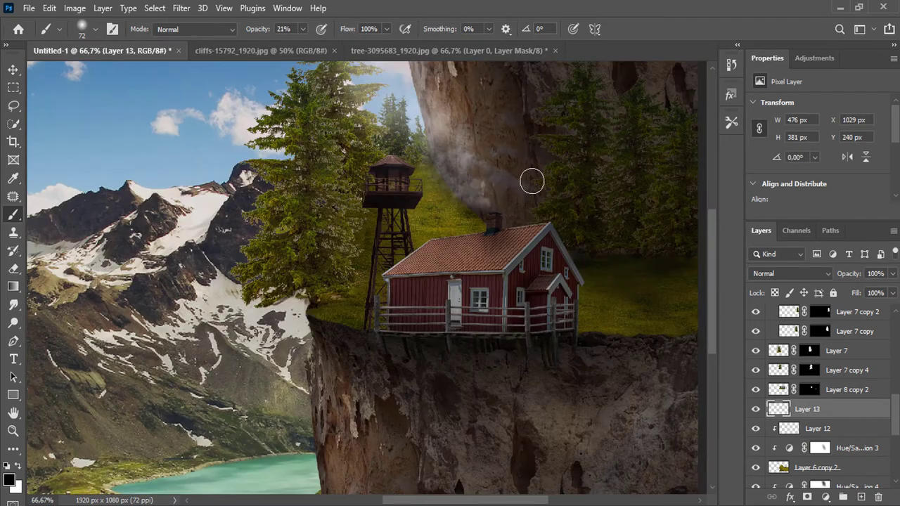
{"action": "left_click_drag", "start_coordinate": [492, 225], "coordinate": [468, 187]}
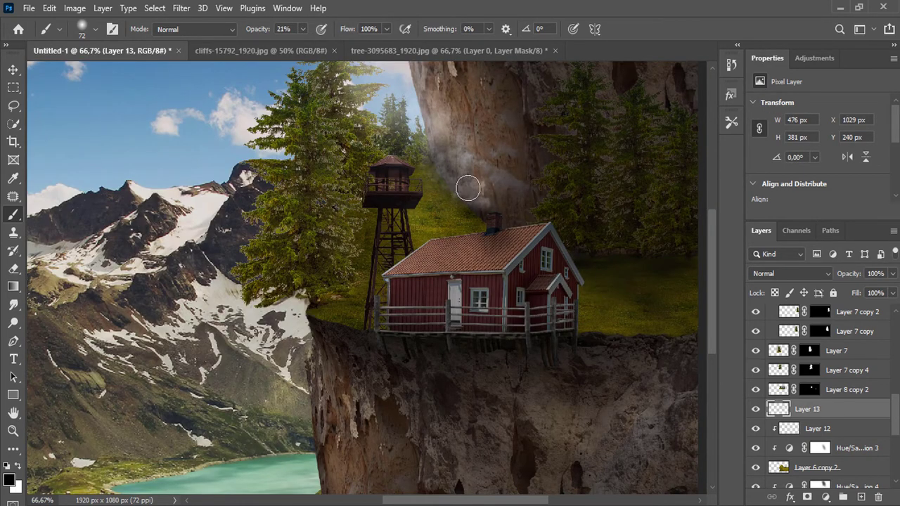
{"action": "key", "text": "1"}
{"action": "key", "text": "2"}
{"action": "left_click", "coordinate": [305, 279], "text": "alt"}
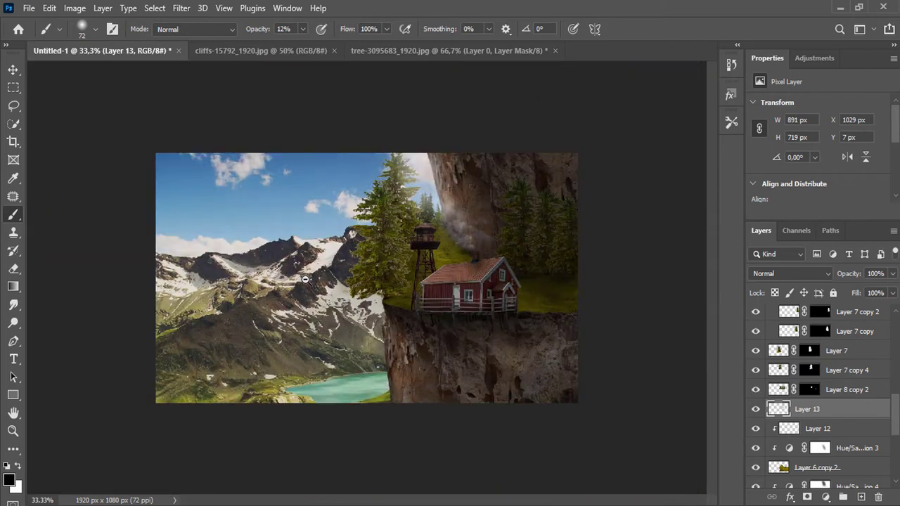
{"action": "left_click", "coordinate": [13, 267]}
{"action": "right_click", "coordinate": [503, 177]}
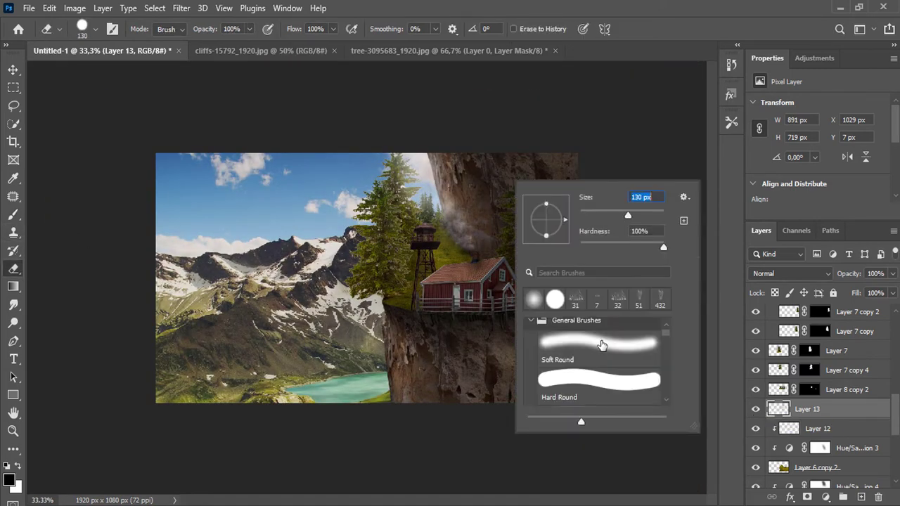
{"action": "key", "text": "Escape"}
{"action": "scroll", "coordinate": [815, 394], "scroll_direction": "down", "scroll_amount": 3}
{"action": "left_click", "coordinate": [820, 428]}
{"action": "key", "text": "2"}
{"action": "key", "text": "7"}
{"action": "right_click", "coordinate": [472, 131]}
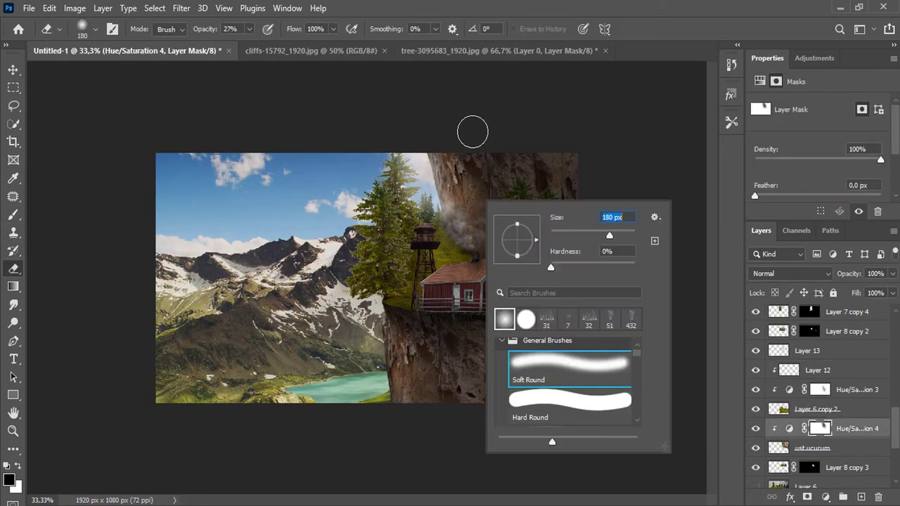
{"action": "key", "text": "Escape"}
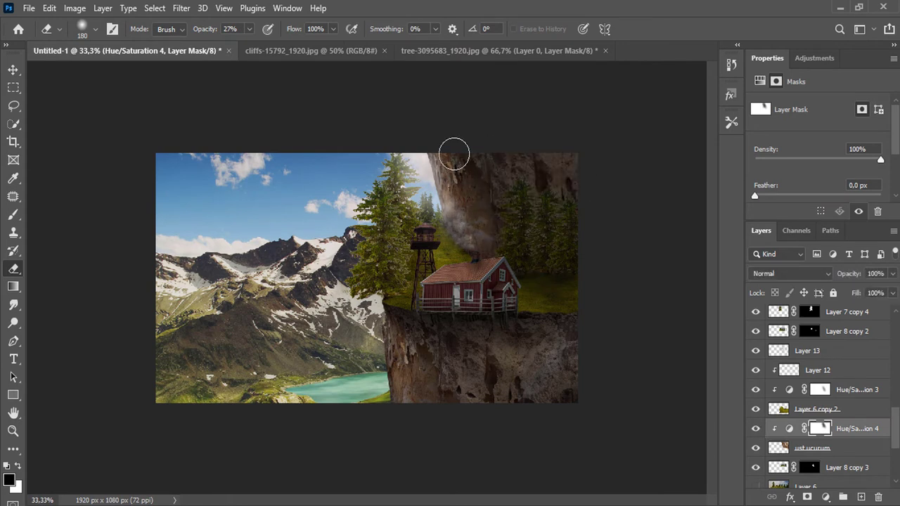
{"action": "left_click", "coordinate": [12, 216]}
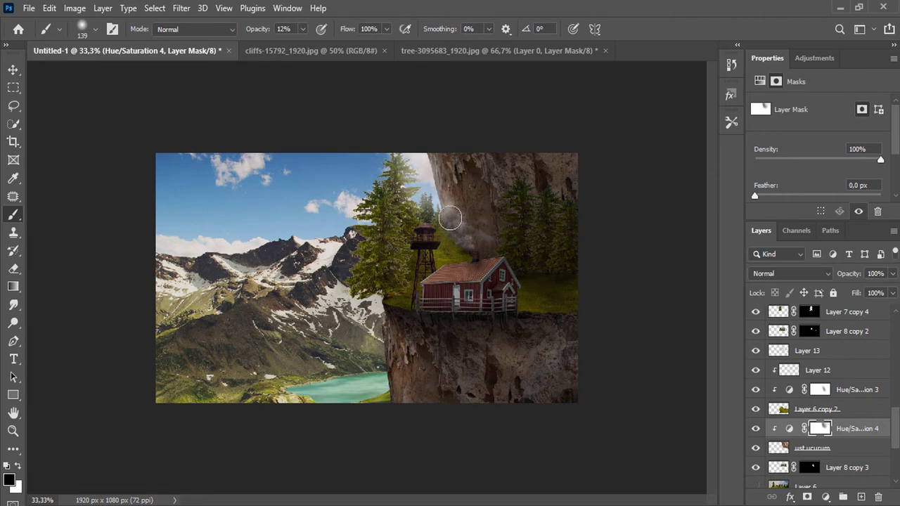
{"action": "scroll", "coordinate": [436, 232], "scroll_direction": "up", "scroll_amount": 3}
{"action": "scroll", "coordinate": [393, 246], "scroll_direction": "up", "scroll_amount": 3}
{"action": "scroll", "coordinate": [755, 449], "scroll_direction": "up", "scroll_amount": 5}
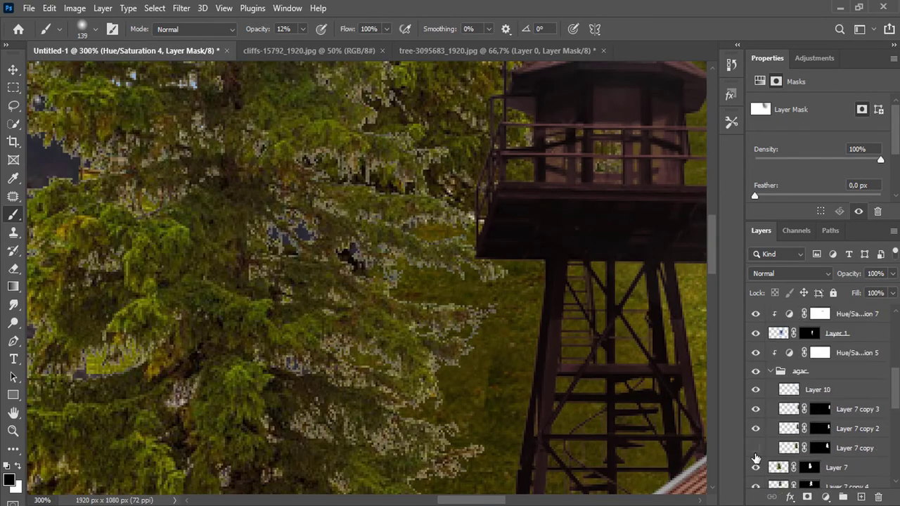
{"action": "scroll", "coordinate": [759, 470], "scroll_direction": "down", "scroll_amount": 2}
Load Layer 7's pine pixels as a selection and contract it inward.
{"action": "left_click", "coordinate": [811, 448]}
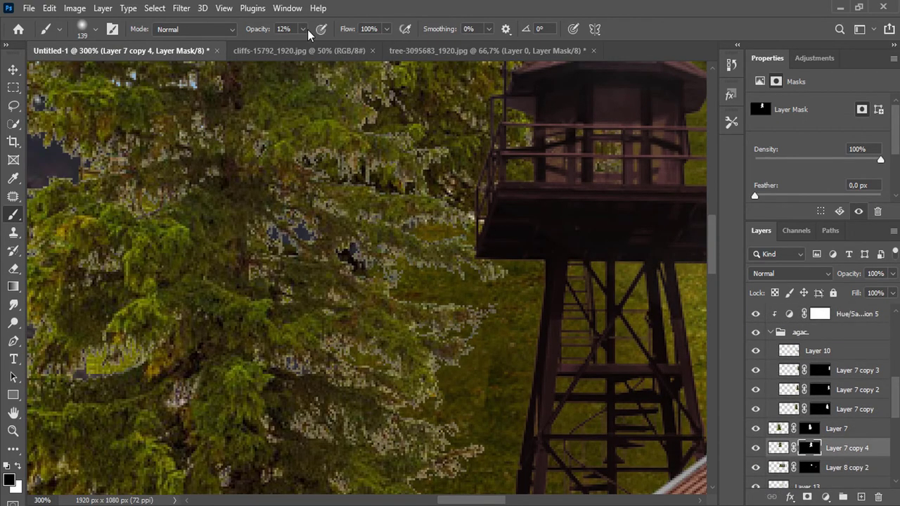
{"action": "key", "text": "0"}
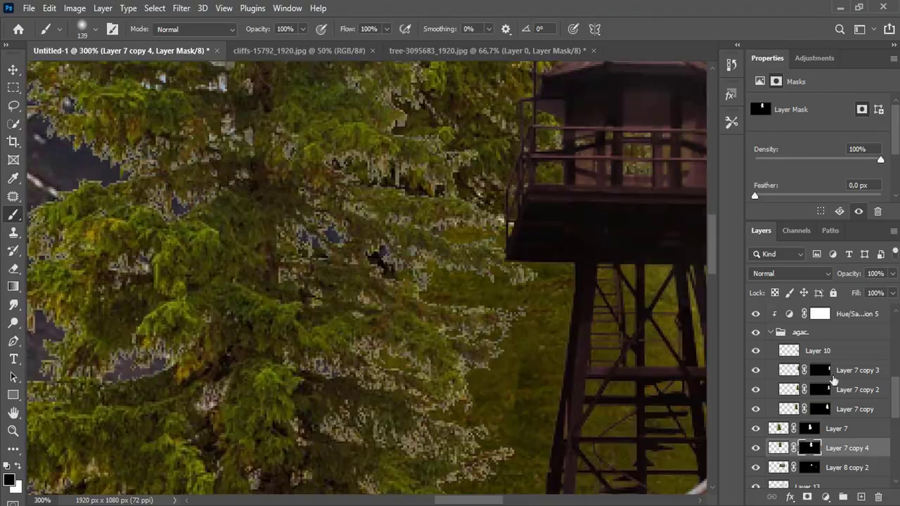
{"action": "left_click", "coordinate": [810, 428]}
{"action": "left_click", "coordinate": [778, 429], "text": "ctrl"}
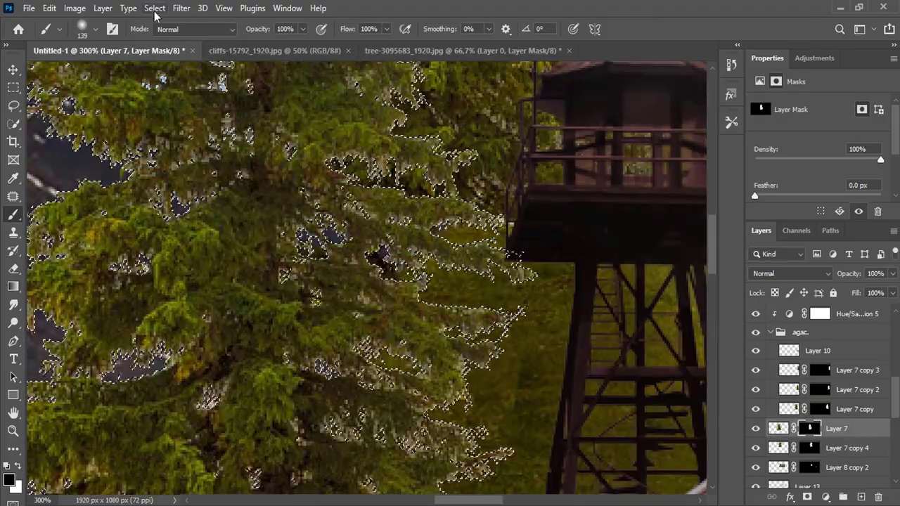
{"action": "left_click", "coordinate": [155, 8]}
{"action": "left_click", "coordinate": [313, 257]}
{"action": "left_click", "coordinate": [512, 157]}
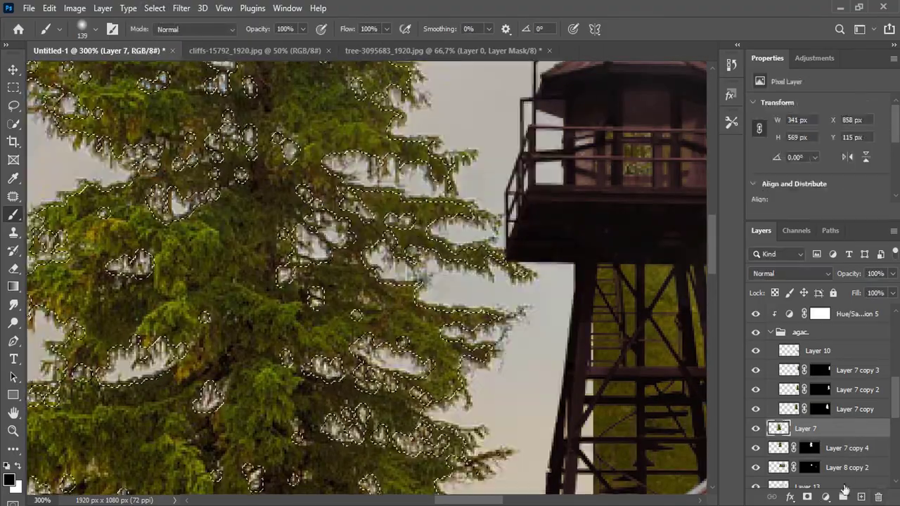
{"action": "left_click", "coordinate": [778, 467], "text": "ctrl"}
{"action": "left_click", "coordinate": [155, 8]}
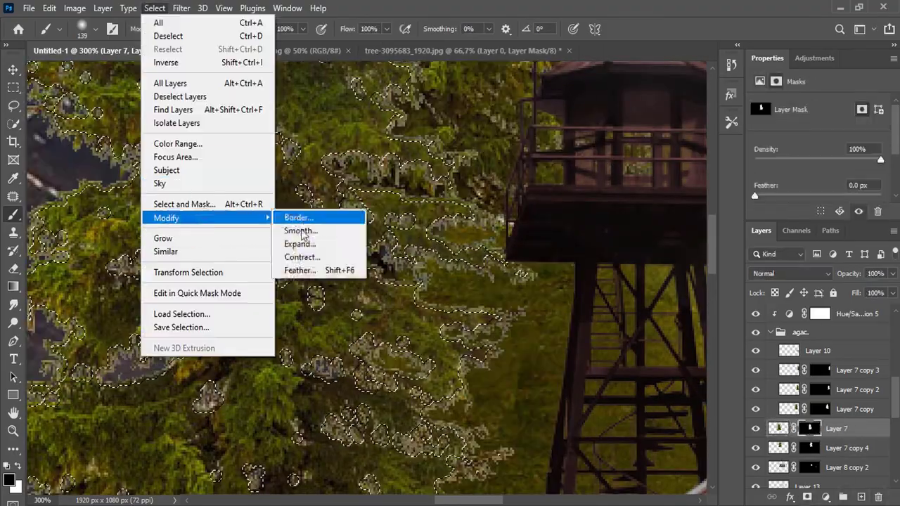
{"action": "left_click", "coordinate": [309, 255]}
{"action": "left_click", "coordinate": [512, 158]}
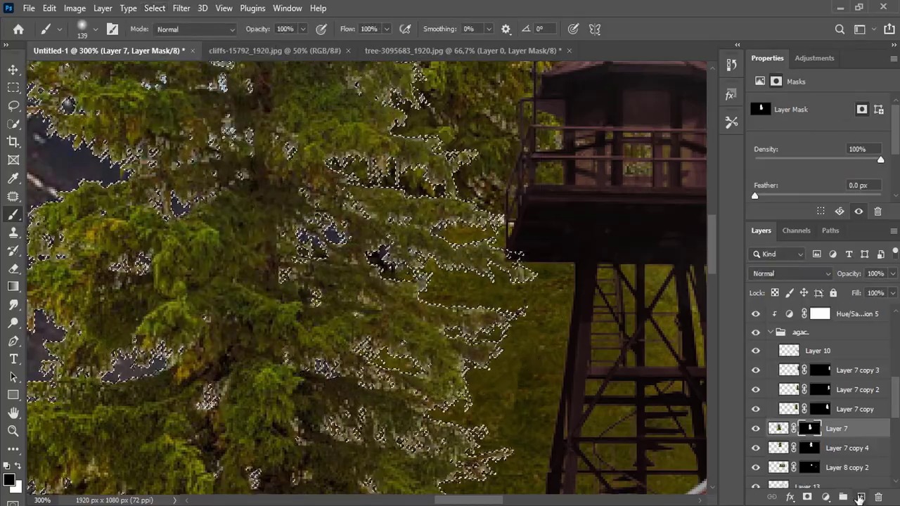
Paint green over the pine on a new layer set to Overlay, then deselect.
{"action": "key", "text": "ctrl+j"}
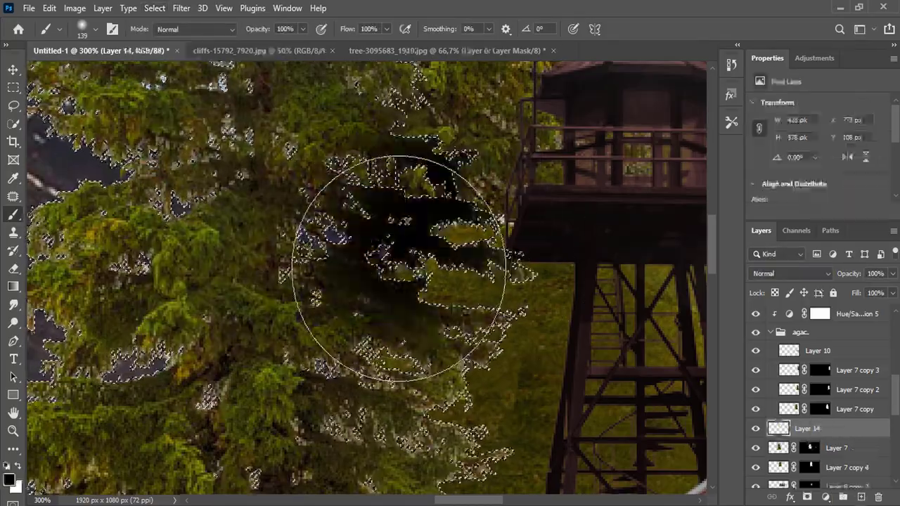
{"action": "left_click_drag", "start_coordinate": [184, 304], "coordinate": [297, 231]}
{"action": "scroll", "coordinate": [297, 231], "scroll_direction": "down", "scroll_amount": 3}
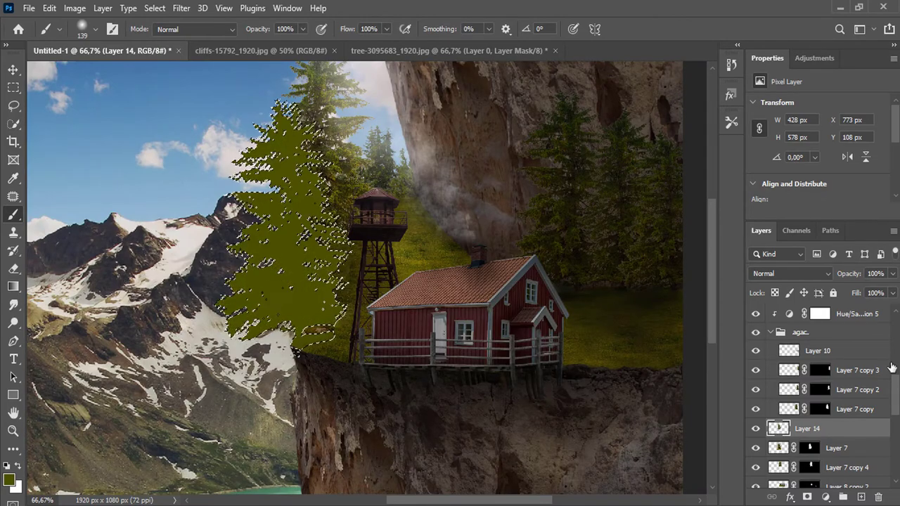
{"action": "left_click", "coordinate": [790, 273]}
{"action": "left_click", "coordinate": [761, 327]}
{"action": "key", "text": "m"}
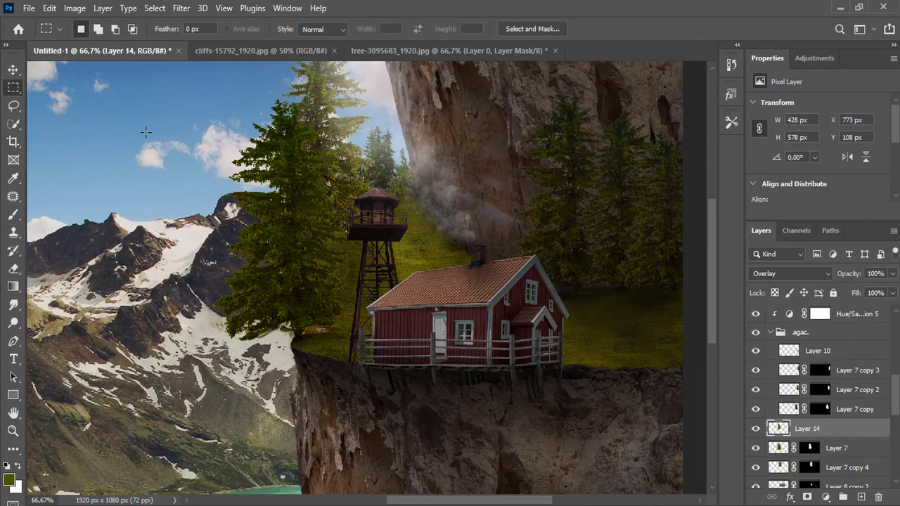
{"action": "key", "text": "ctrl+d"}
Duplicate the smoke layer and stamp all visible layers into Layer 15.
{"action": "scroll", "coordinate": [313, 154], "scroll_direction": "up", "scroll_amount": 2}
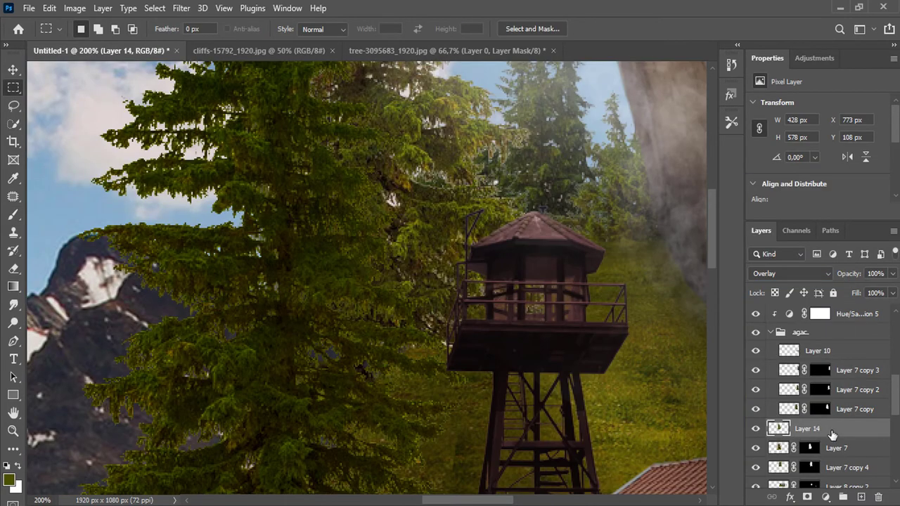
{"action": "scroll", "coordinate": [407, 211], "scroll_direction": "down", "scroll_amount": 3}
{"action": "scroll", "coordinate": [819, 387], "scroll_direction": "up", "scroll_amount": 5}
{"action": "left_click_drag", "start_coordinate": [847, 314], "coordinate": [862, 496]}
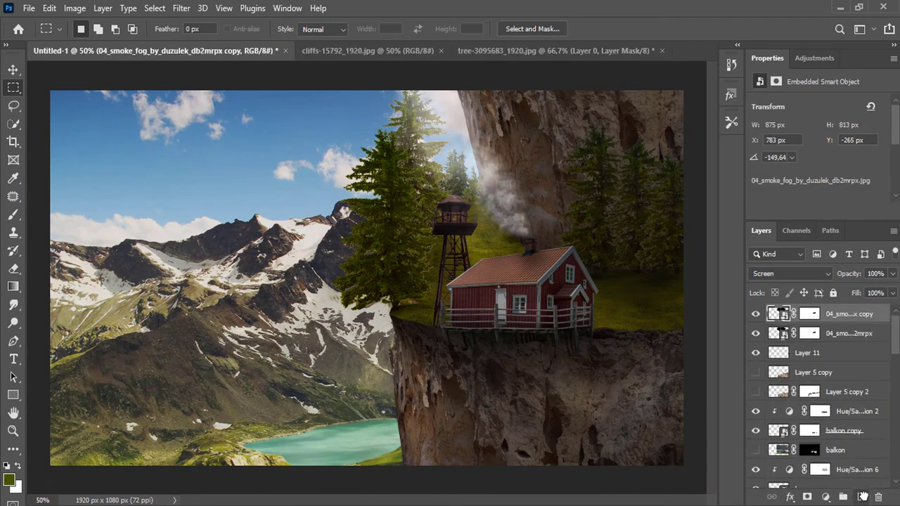
{"action": "scroll", "coordinate": [268, 227], "scroll_direction": "down", "scroll_amount": 2}
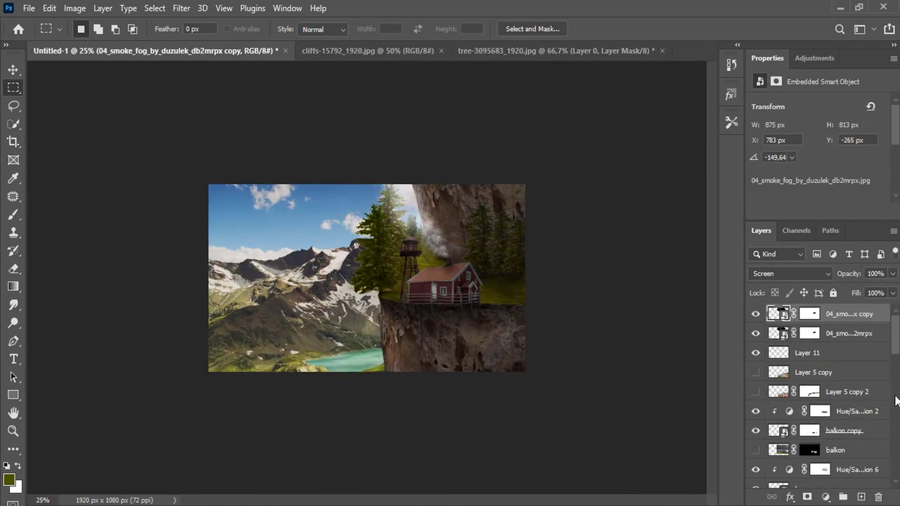
{"action": "key", "text": "ctrl+shift+alt+e"}
{"action": "left_click", "coordinate": [181, 8]}
{"action": "left_click", "coordinate": [234, 111]}
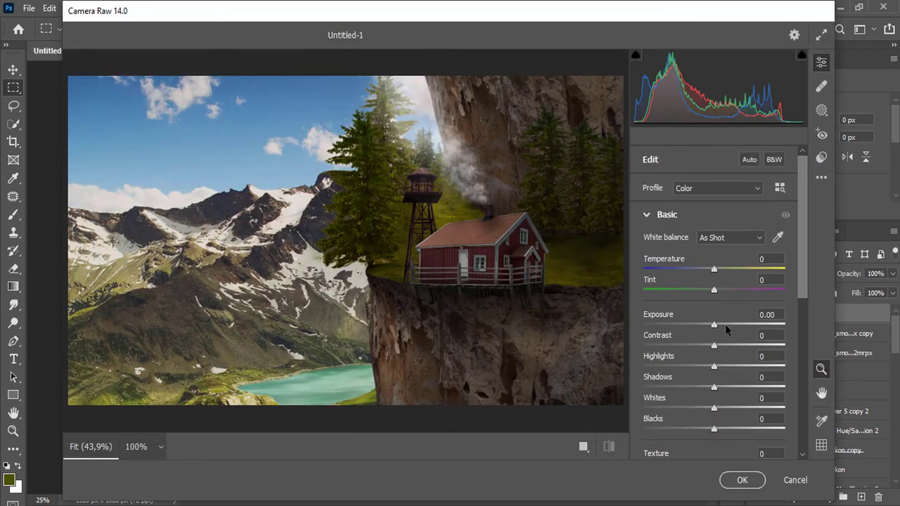
In Camera Raw, raise exposure to +0.80, warm the temperature, push highlights to +100, and add dehaze and clarity.
{"action": "left_click", "coordinate": [724, 325]}
{"action": "left_click", "coordinate": [718, 269]}
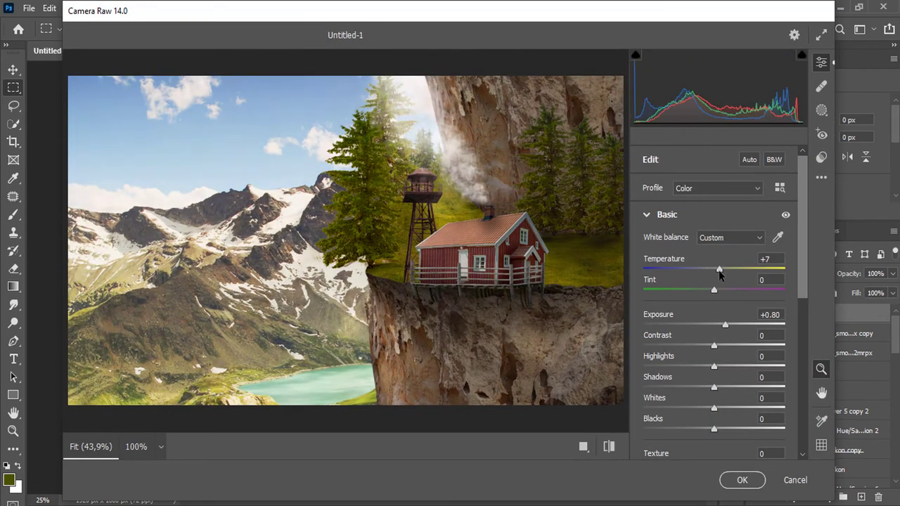
{"action": "left_click_drag", "start_coordinate": [714, 367], "coordinate": [802, 367]}
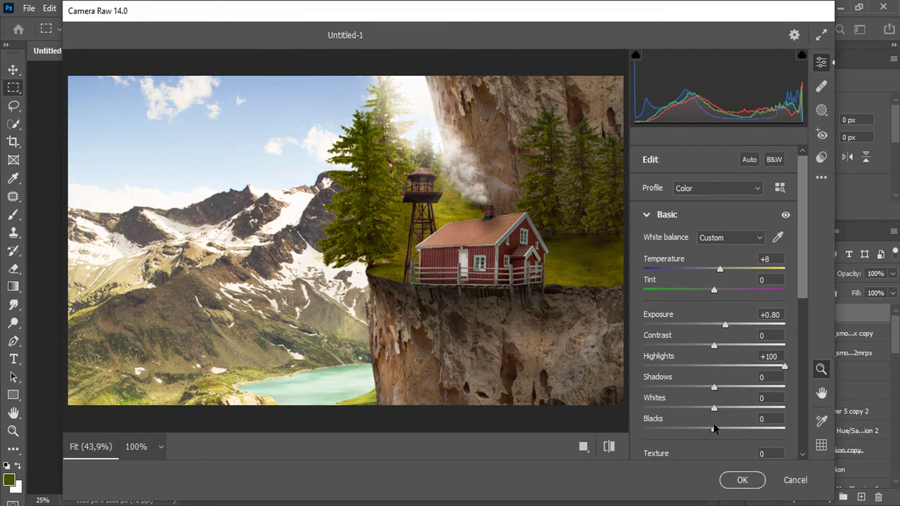
{"action": "scroll", "coordinate": [700, 422], "scroll_direction": "down", "scroll_amount": 2}
{"action": "left_click_drag", "start_coordinate": [760, 427], "coordinate": [746, 438]}
{"action": "left_click_drag", "start_coordinate": [757, 397], "coordinate": [691, 398]}
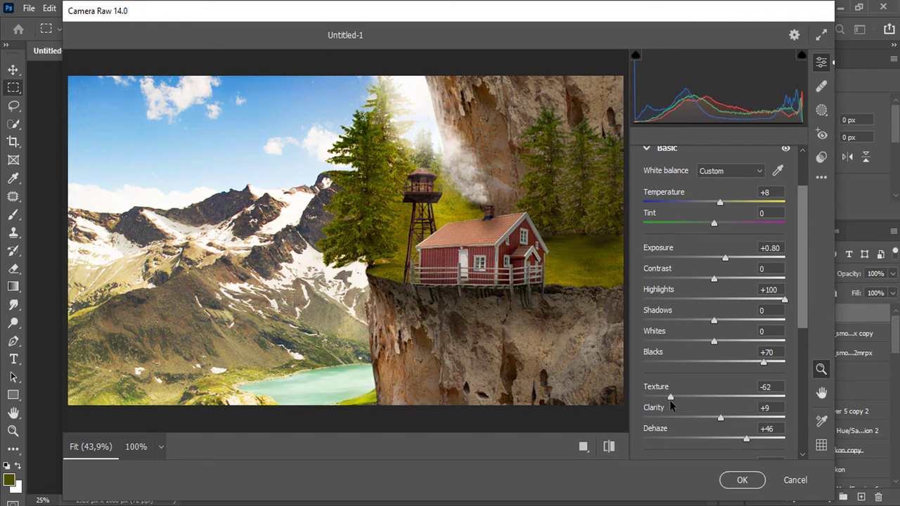
{"action": "left_click", "coordinate": [721, 418]}
{"action": "left_click_drag", "start_coordinate": [723, 418], "coordinate": [712, 418]}
{"action": "left_click_drag", "start_coordinate": [745, 438], "coordinate": [767, 438]}
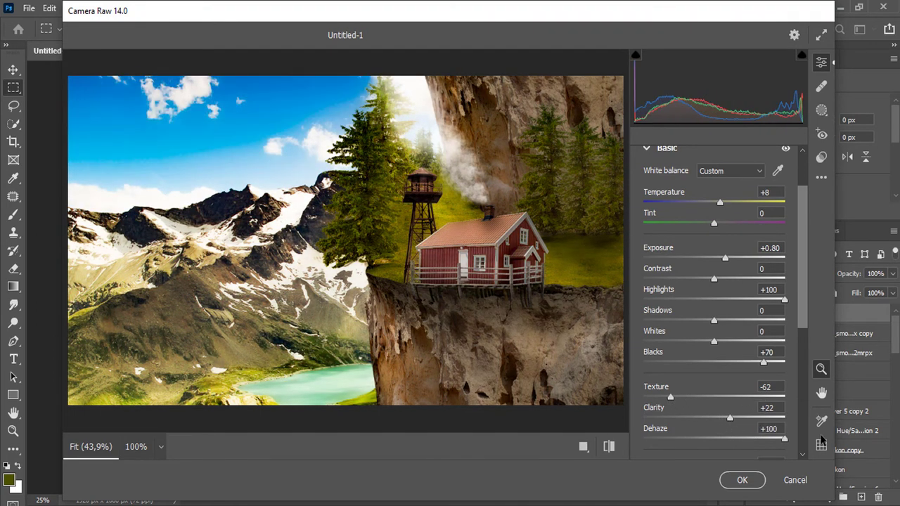
{"action": "scroll", "coordinate": [703, 351], "scroll_direction": "down", "scroll_amount": 4}
Fine-tune the detail and basic tone sliders, and darken the vignetting to -21.
{"action": "left_click", "coordinate": [648, 354]}
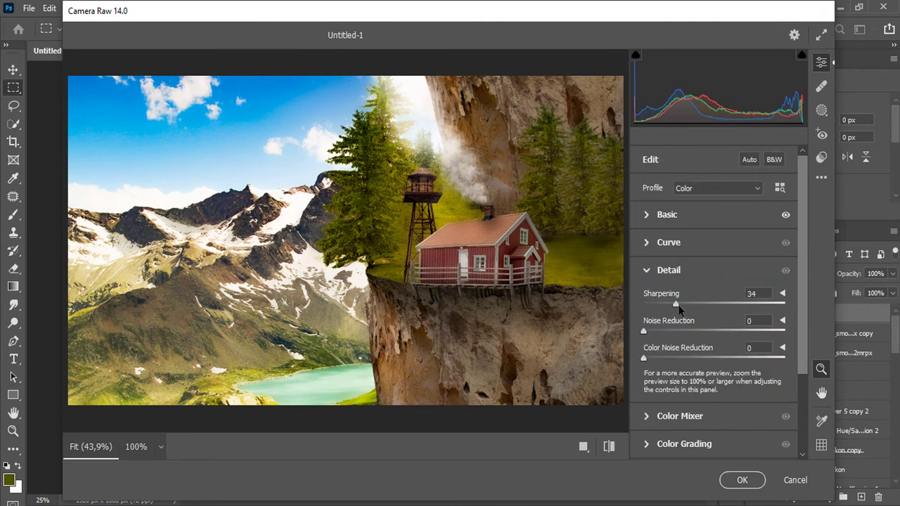
{"action": "left_click", "coordinate": [650, 214]}
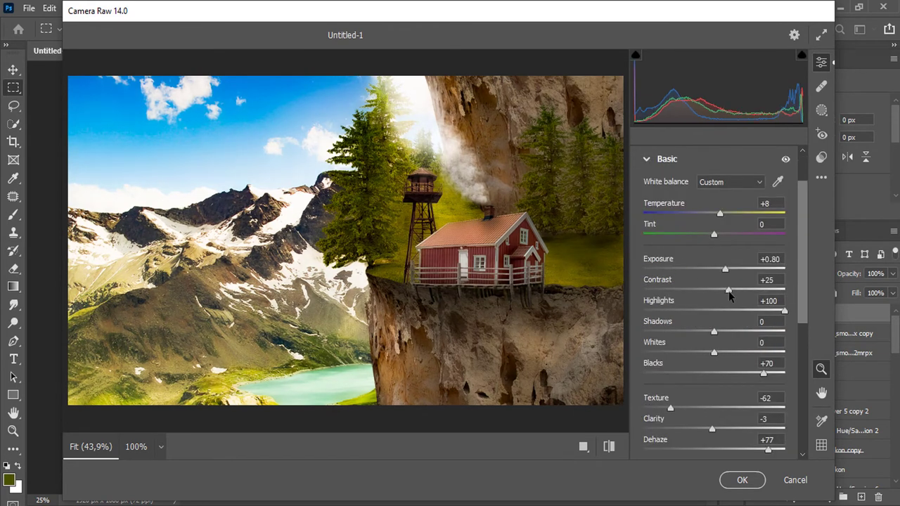
{"action": "left_click_drag", "start_coordinate": [687, 331], "coordinate": [694, 331]}
{"action": "scroll", "coordinate": [694, 331], "scroll_direction": "down", "scroll_amount": 2}
{"action": "left_click_drag", "start_coordinate": [767, 383], "coordinate": [758, 383]}
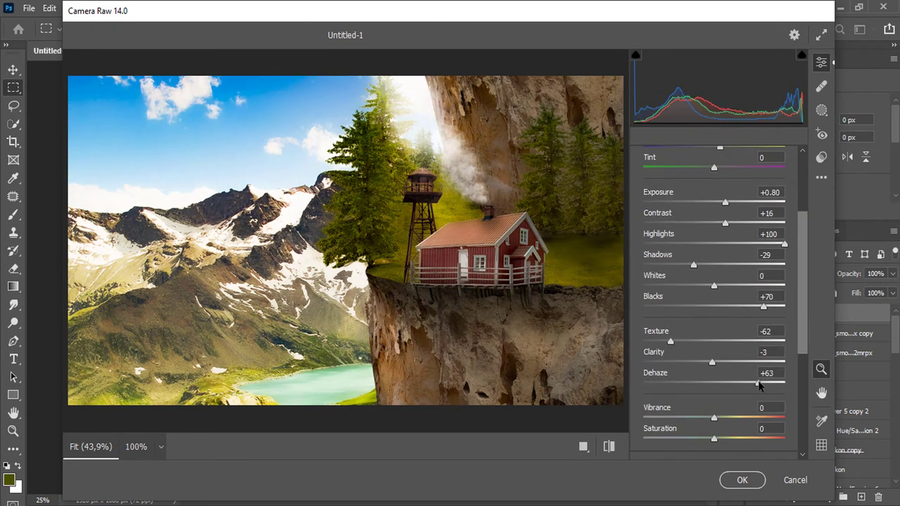
{"action": "scroll", "coordinate": [705, 345], "scroll_direction": "up", "scroll_amount": 3}
{"action": "scroll", "coordinate": [705, 345], "scroll_direction": "down", "scroll_amount": 4}
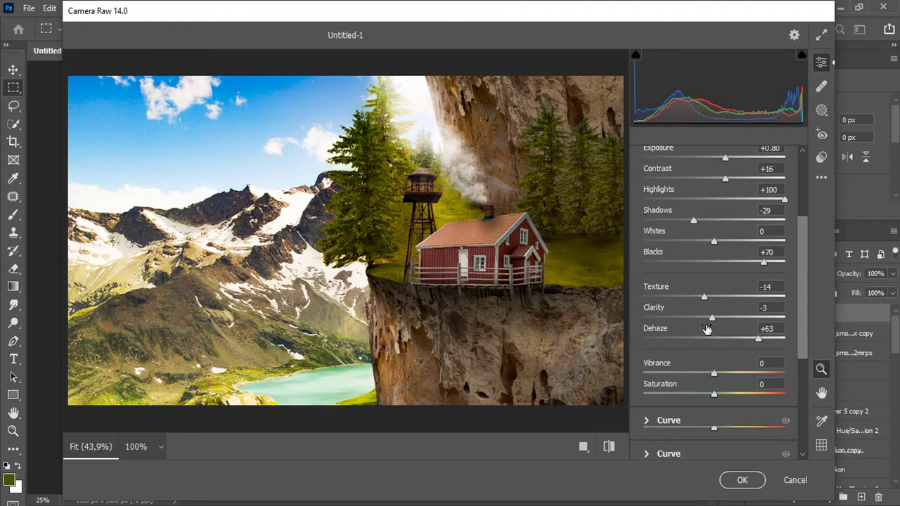
{"action": "scroll", "coordinate": [705, 344], "scroll_direction": "down", "scroll_amount": 5}
{"action": "left_click", "coordinate": [672, 419]}
{"action": "left_click_drag", "start_coordinate": [713, 420], "coordinate": [698, 420]}
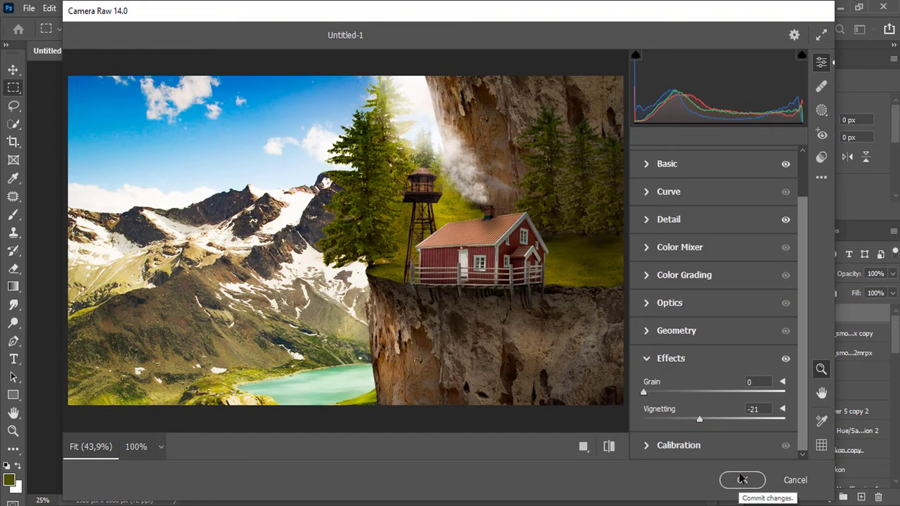
Browse the Camera Raw presets and try the CN13 look.
{"action": "left_click", "coordinate": [821, 156]}
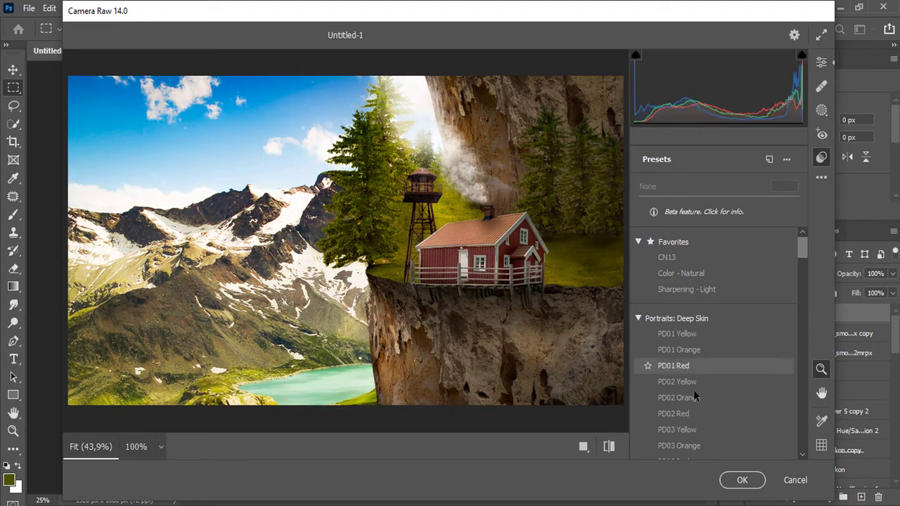
{"action": "scroll", "coordinate": [706, 398], "scroll_direction": "down", "scroll_amount": 1}
{"action": "scroll", "coordinate": [706, 398], "scroll_direction": "down", "scroll_amount": 7}
{"action": "scroll", "coordinate": [706, 398], "scroll_direction": "down", "scroll_amount": 2}
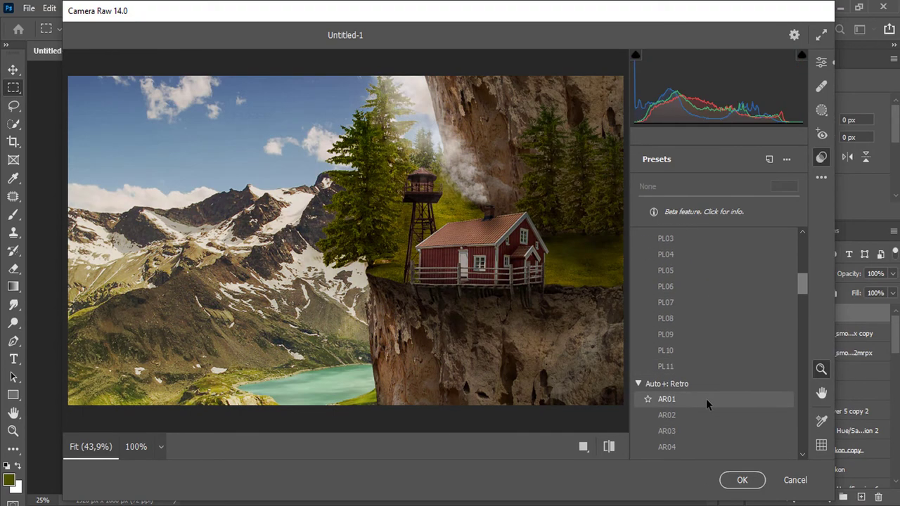
{"action": "scroll", "coordinate": [705, 399], "scroll_direction": "down", "scroll_amount": 2}
{"action": "scroll", "coordinate": [706, 398], "scroll_direction": "down", "scroll_amount": 2}
{"action": "scroll", "coordinate": [706, 398], "scroll_direction": "down", "scroll_amount": 2}
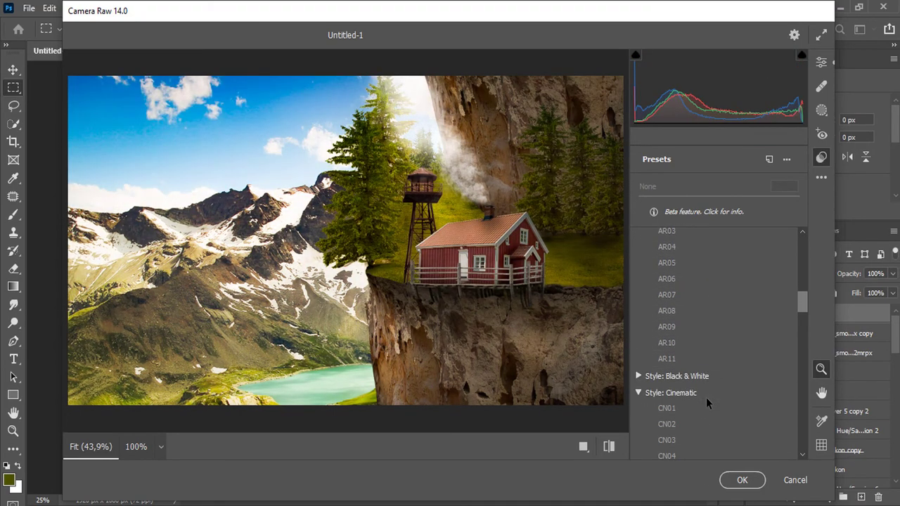
{"action": "scroll", "coordinate": [680, 412], "scroll_direction": "down", "scroll_amount": 5}
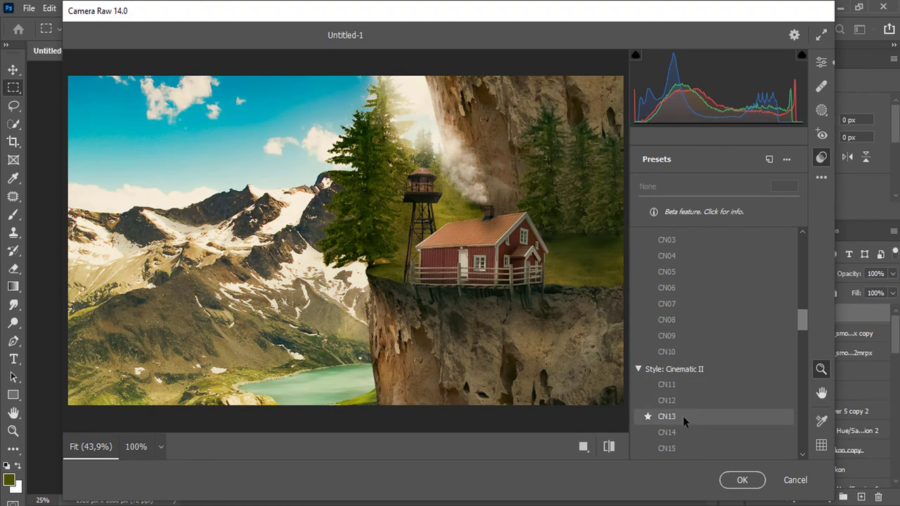
{"action": "left_click", "coordinate": [682, 416]}
Try FT10, then apply the Color - Natural preset and accept the grade.
{"action": "scroll", "coordinate": [682, 416], "scroll_direction": "down", "scroll_amount": 5}
{"action": "scroll", "coordinate": [678, 412], "scroll_direction": "down", "scroll_amount": 2}
{"action": "scroll", "coordinate": [679, 392], "scroll_direction": "down", "scroll_amount": 2}
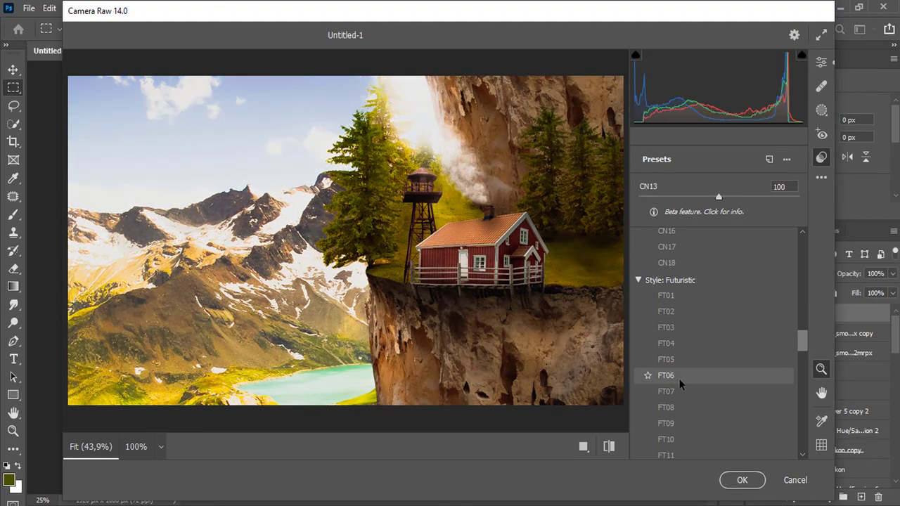
{"action": "scroll", "coordinate": [680, 393], "scroll_direction": "down", "scroll_amount": 2}
{"action": "left_click", "coordinate": [681, 375]}
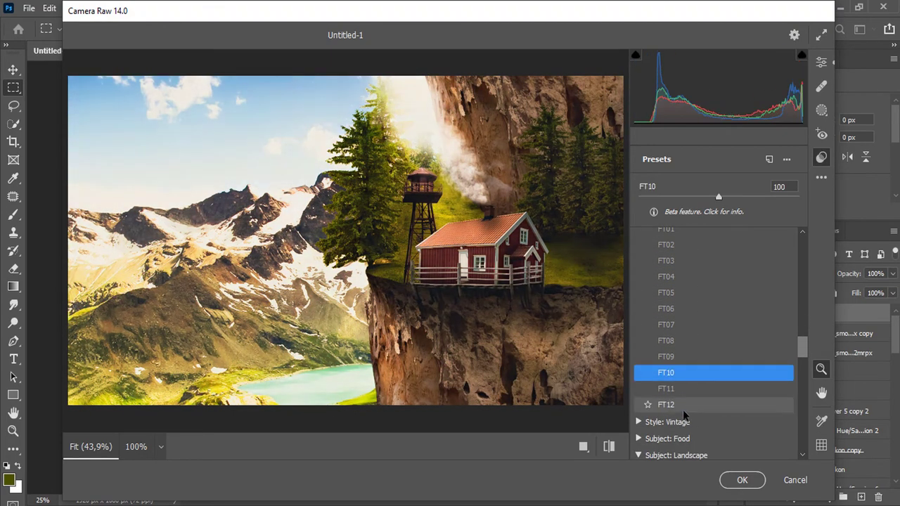
{"action": "scroll", "coordinate": [682, 407], "scroll_direction": "down", "scroll_amount": 3}
{"action": "left_click_drag", "start_coordinate": [801, 361], "coordinate": [802, 235]}
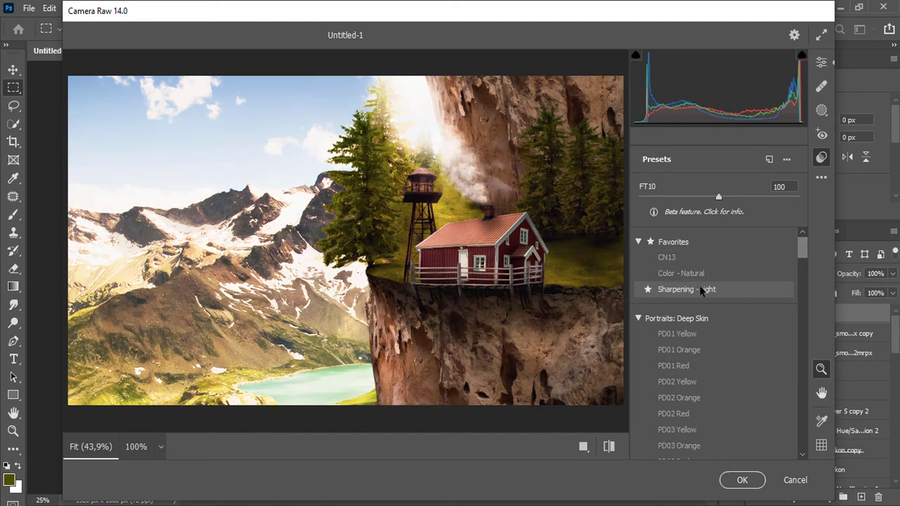
{"action": "left_click", "coordinate": [680, 273]}
{"action": "left_click", "coordinate": [741, 479]}
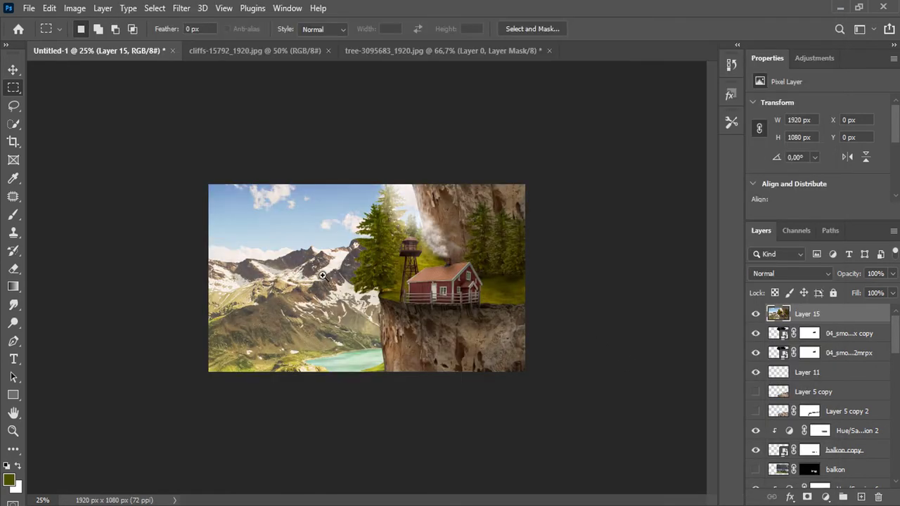
Zoom in, then enlarge and rotate the smoke layer.
{"action": "left_click", "coordinate": [321, 275]}
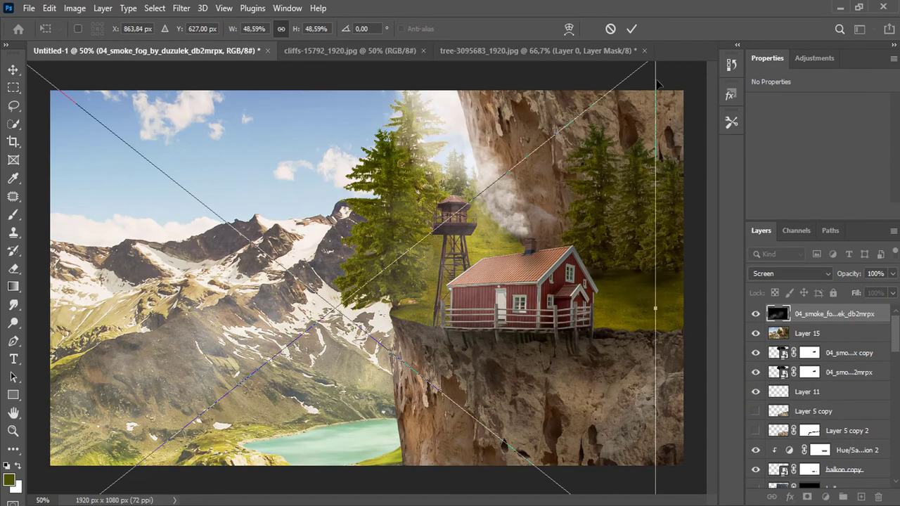
{"action": "left_click_drag", "start_coordinate": [652, 81], "coordinate": [120, 31]}
{"action": "left_click", "coordinate": [630, 28]}
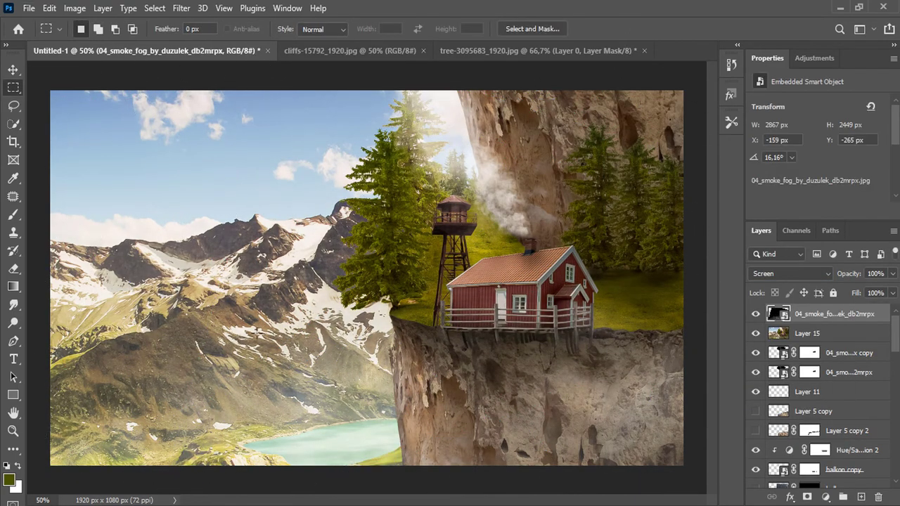
On a new layer, paint white haze over the mountains with the brush at 11% opacity.
{"action": "key", "text": "b"}
{"action": "key", "text": "ctrl+shift+alt+n"}
{"action": "right_click", "coordinate": [260, 281]}
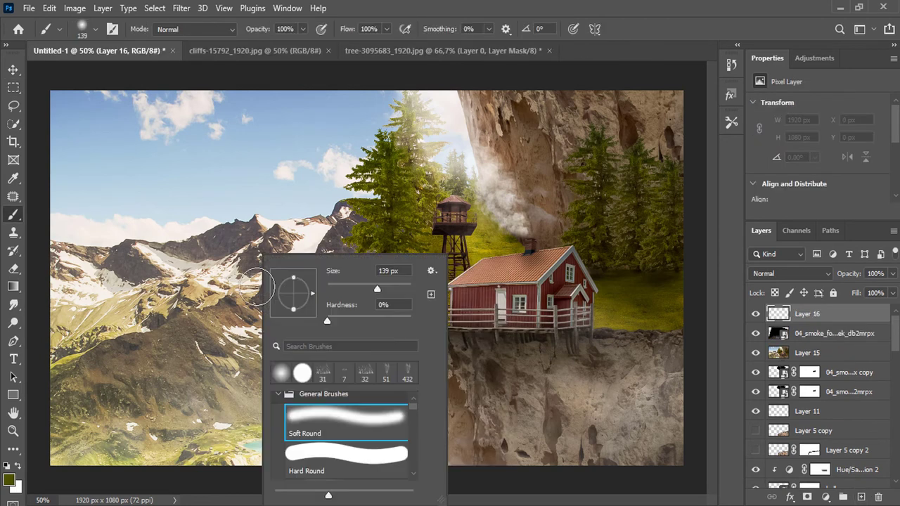
{"action": "key", "text": "x"}
{"action": "key", "text": "1"}
{"action": "key", "text": "1"}
{"action": "mouse_move", "coordinate": [306, 367]}
{"action": "left_mouse_down"}
{"action": "mouse_move", "coordinate": [77, 327]}
{"action": "mouse_move", "coordinate": [236, 201]}
{"action": "mouse_move", "coordinate": [380, 317]}
{"action": "mouse_move", "coordinate": [332, 298]}
{"action": "mouse_move", "coordinate": [201, 302]}
{"action": "mouse_move", "coordinate": [141, 466]}
{"action": "mouse_move", "coordinate": [569, 345]}
{"action": "mouse_move", "coordinate": [417, 355]}
{"action": "left_mouse_up"}
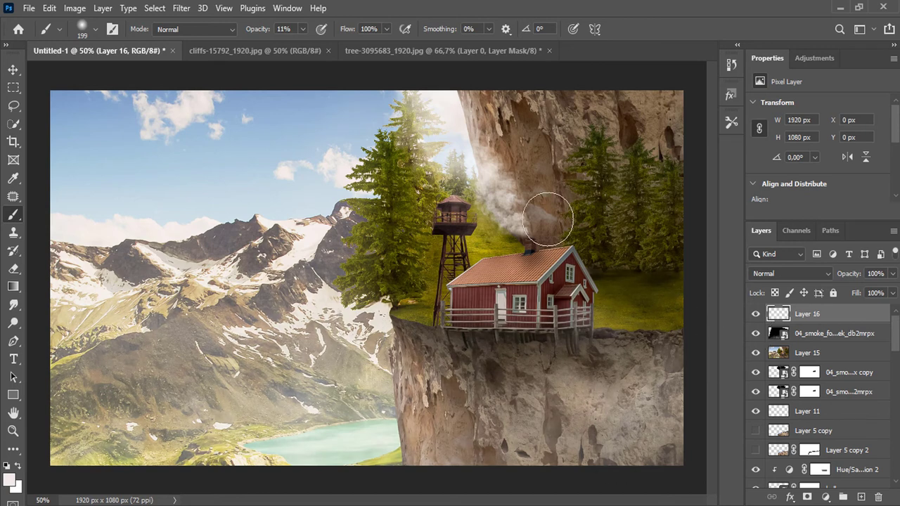
{"action": "left_click_drag", "start_coordinate": [542, 201], "coordinate": [302, 341]}
Switch to a 480 px Soft Round brush, paint haze over the mountains and cliff top, and zoom out.
{"action": "right_click", "coordinate": [219, 254]}
{"action": "left_click_drag", "start_coordinate": [371, 468], "coordinate": [372, 397]}
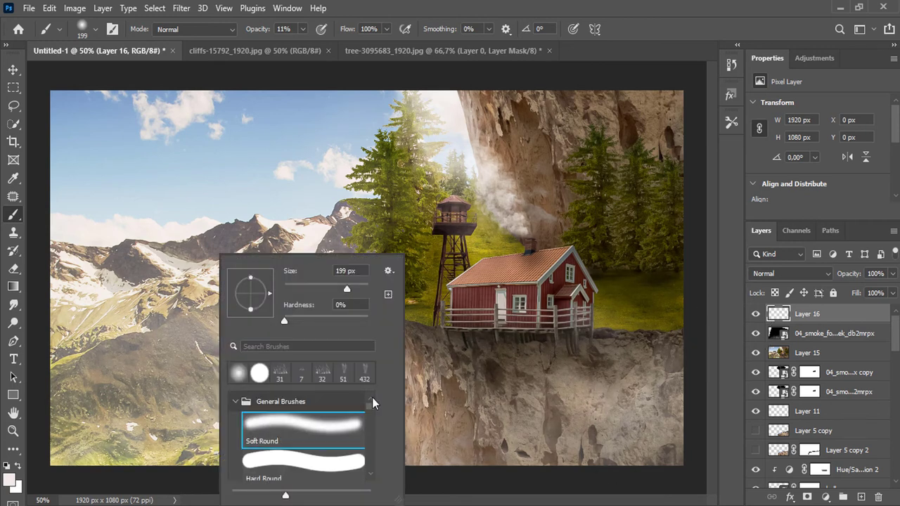
{"action": "double_click", "coordinate": [291, 422]}
{"action": "mouse_move", "coordinate": [86, 362]}
{"action": "left_mouse_down"}
{"action": "mouse_move", "coordinate": [311, 412]}
{"action": "mouse_move", "coordinate": [602, 70]}
{"action": "mouse_move", "coordinate": [482, 80]}
{"action": "mouse_move", "coordinate": [588, 125]}
{"action": "left_mouse_up"}
{"action": "key", "text": "ctrl+minus"}
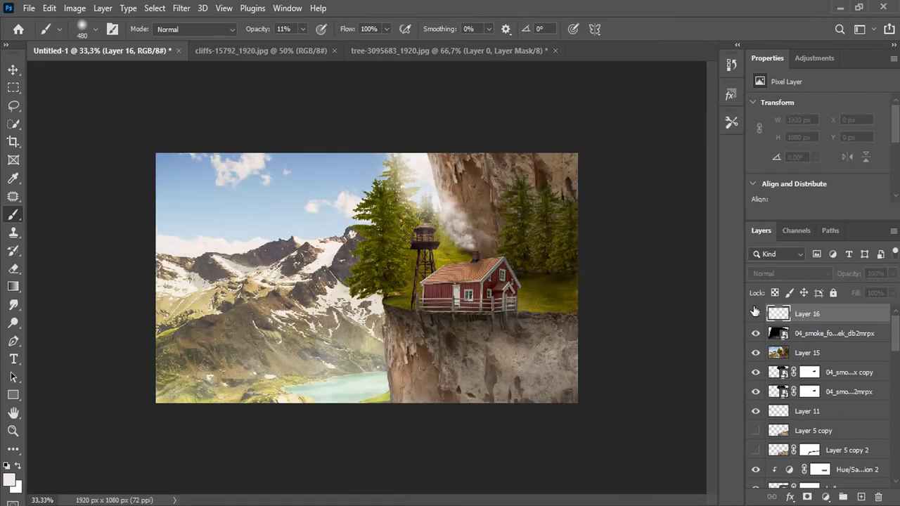
Set Layer 16 to Multiply and discard a trial Gradient Map adjustment.
{"action": "left_click", "coordinate": [779, 273]}
{"action": "left_click", "coordinate": [768, 211]}
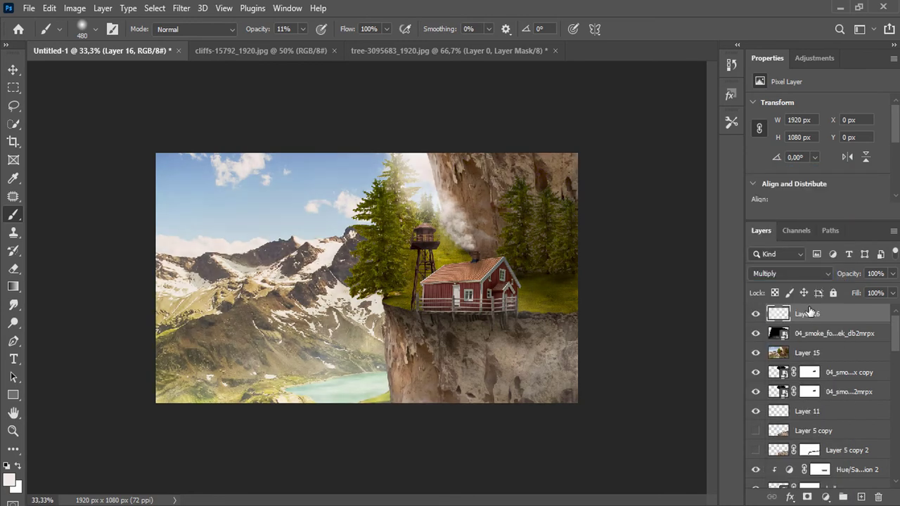
{"action": "left_click", "coordinate": [825, 497]}
{"action": "left_click", "coordinate": [829, 478]}
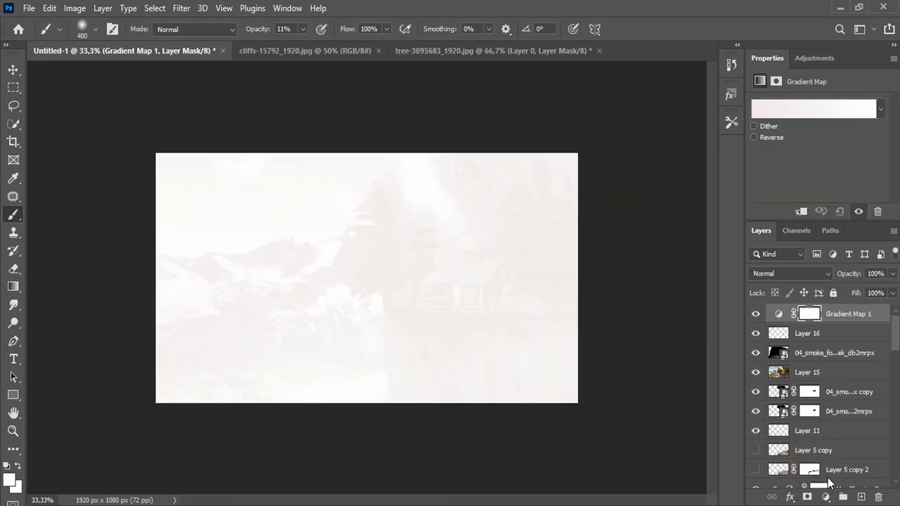
{"action": "left_click", "coordinate": [876, 497]}
Add a FoggyNight Color Lookup in Soft Light blend mode at 13% opacity.
{"action": "left_click", "coordinate": [825, 497]}
{"action": "left_click", "coordinate": [823, 299]}
{"action": "left_click", "coordinate": [843, 105]}
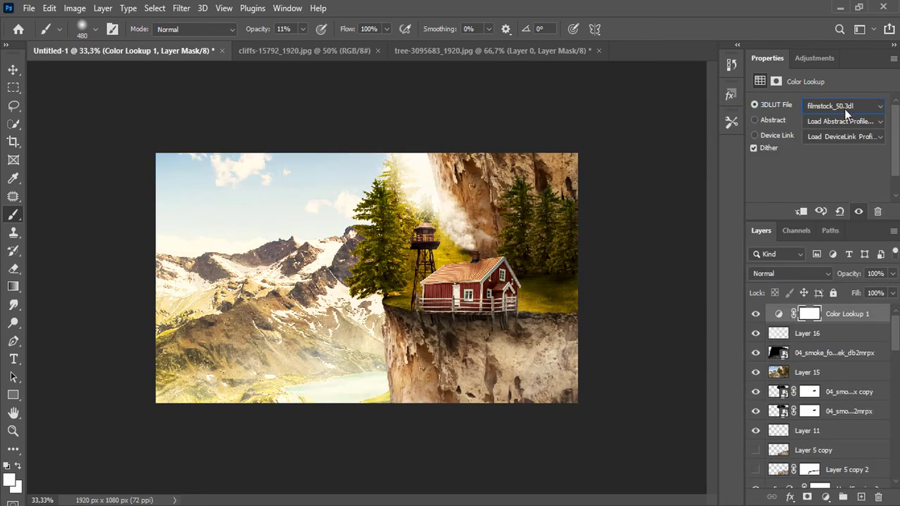
{"action": "left_click", "coordinate": [844, 109]}
{"action": "key", "text": "Down"}
{"action": "key", "text": "Down"}
{"action": "key", "text": "Down"}
{"action": "key", "text": "Down"}
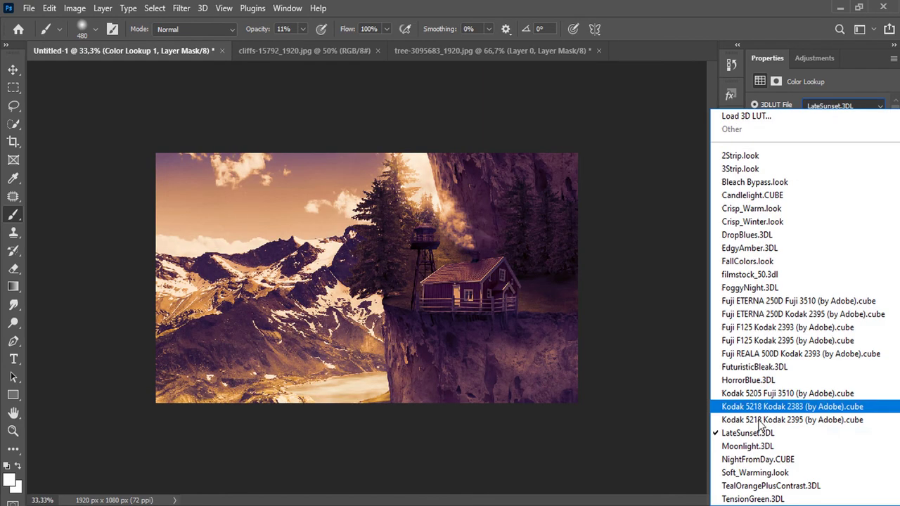
{"action": "key", "text": "Down"}
{"action": "key", "text": "Down"}
{"action": "key", "text": "Down"}
{"action": "key", "text": "Return"}
{"action": "left_click", "coordinate": [843, 105]}
{"action": "left_click", "coordinate": [786, 291]}
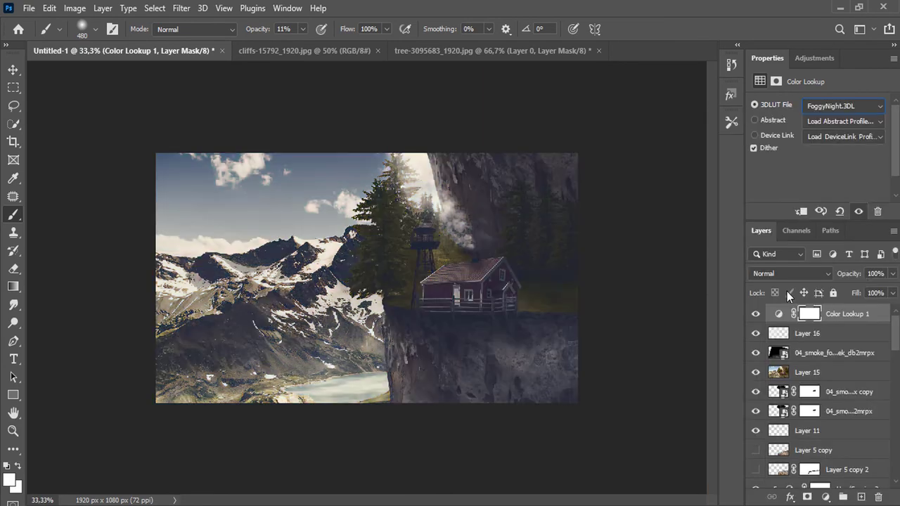
{"action": "left_click", "coordinate": [789, 274]}
{"action": "left_click", "coordinate": [770, 337]}
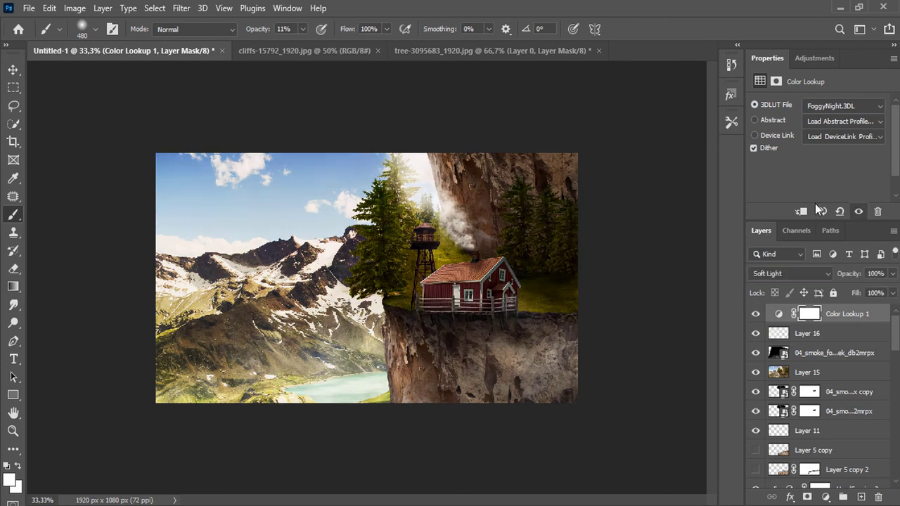
{"action": "left_click_drag", "start_coordinate": [865, 293], "coordinate": [871, 293]}
Add a Color Balance adjustment shifting the midtones to +7/+4/+10.
{"action": "left_click", "coordinate": [825, 497]}
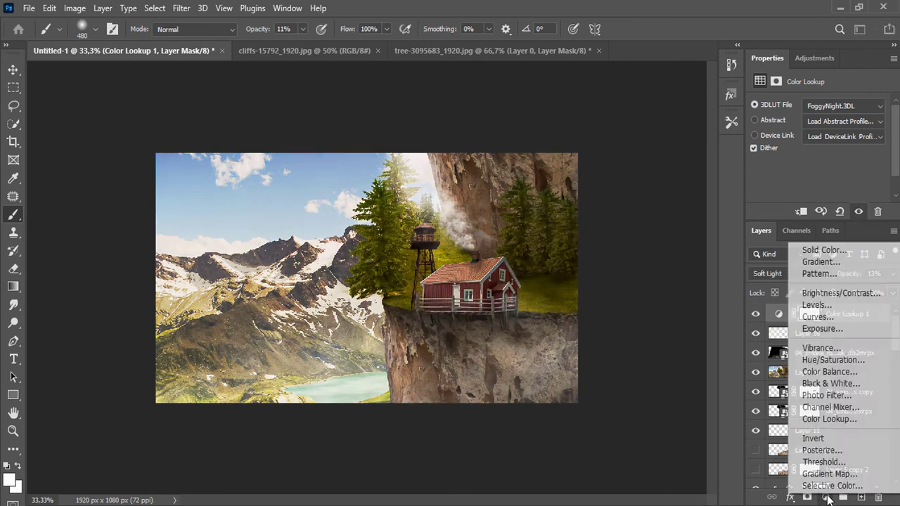
{"action": "left_click", "coordinate": [840, 373]}
{"action": "left_click_drag", "start_coordinate": [799, 181], "coordinate": [803, 156]}
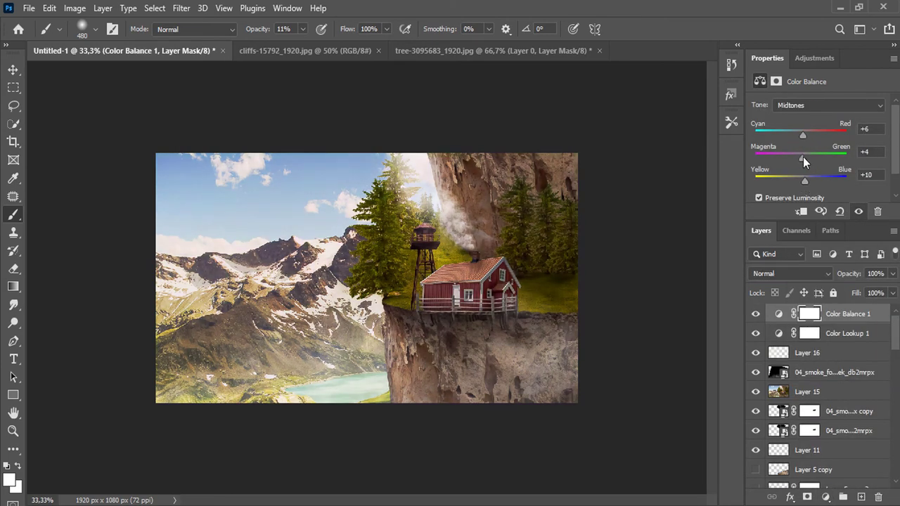
{"action": "left_click", "coordinate": [815, 352]}
{"action": "left_click", "coordinate": [843, 314]}
{"action": "left_click", "coordinate": [825, 497]}
Add Hue/Saturation with Reds saturation -100, and paint black on its mask over the house.
{"action": "left_click", "coordinate": [837, 363]}
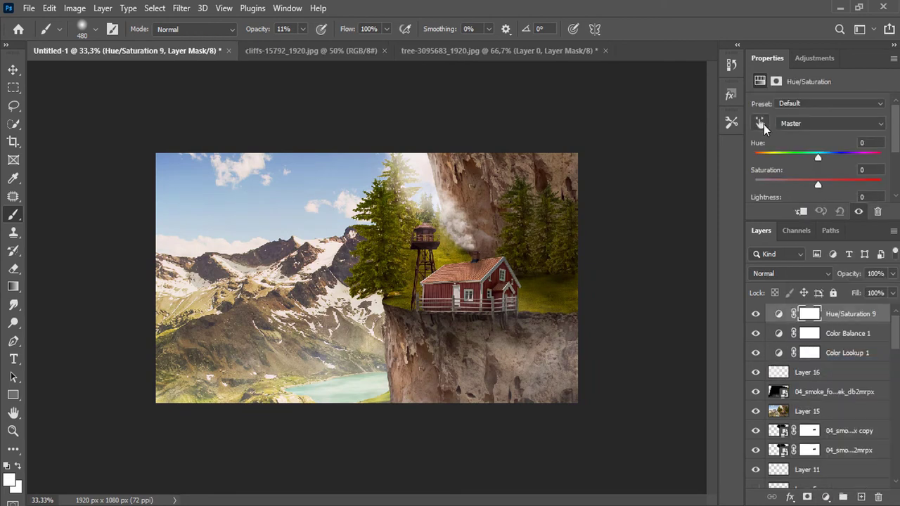
{"action": "left_click", "coordinate": [759, 123]}
{"action": "left_click_drag", "start_coordinate": [492, 345], "coordinate": [537, 344]}
{"action": "left_click", "coordinate": [12, 214]}
{"action": "right_click", "coordinate": [367, 237]}
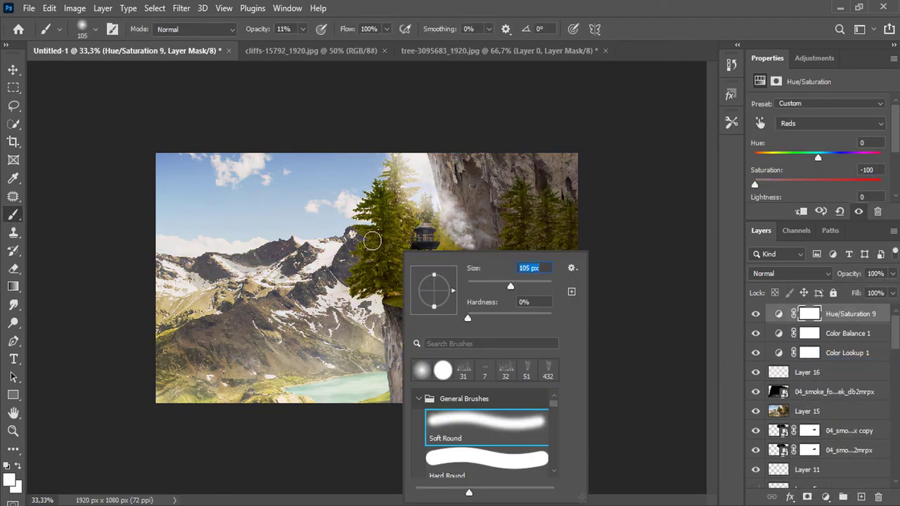
{"action": "left_click_drag", "start_coordinate": [425, 281], "coordinate": [510, 288]}
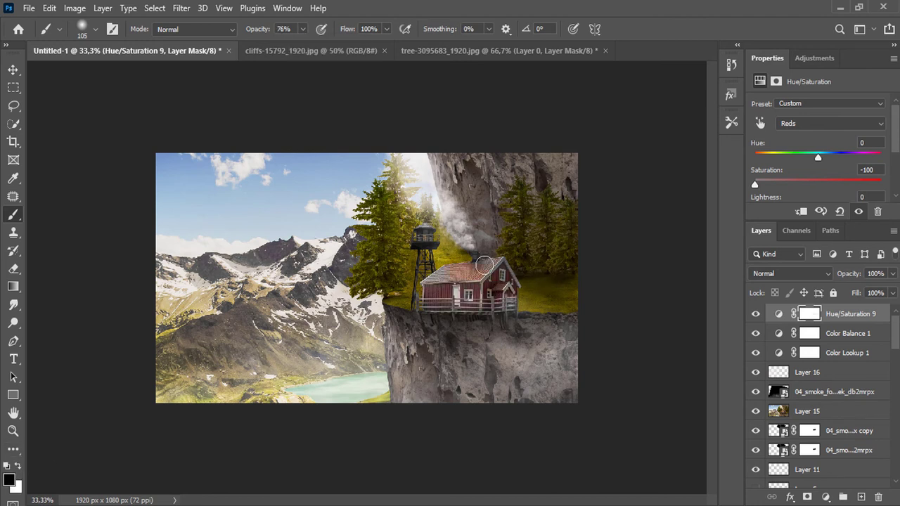
{"action": "left_click_drag", "start_coordinate": [299, 48], "coordinate": [274, 48]}
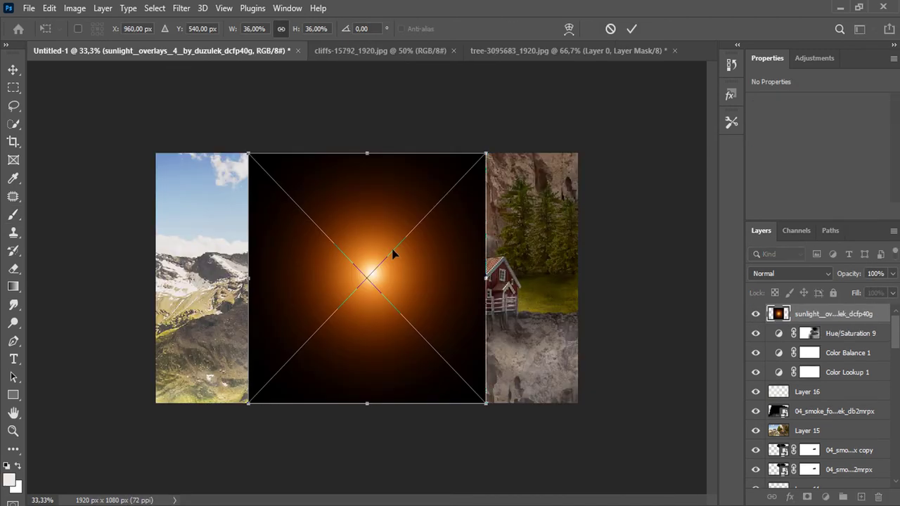
Set the sunlight overlay to Screen at 63% opacity, then move it up and enlarge it over the upper centre.
{"action": "left_click", "coordinate": [787, 278]}
{"action": "left_click", "coordinate": [773, 338]}
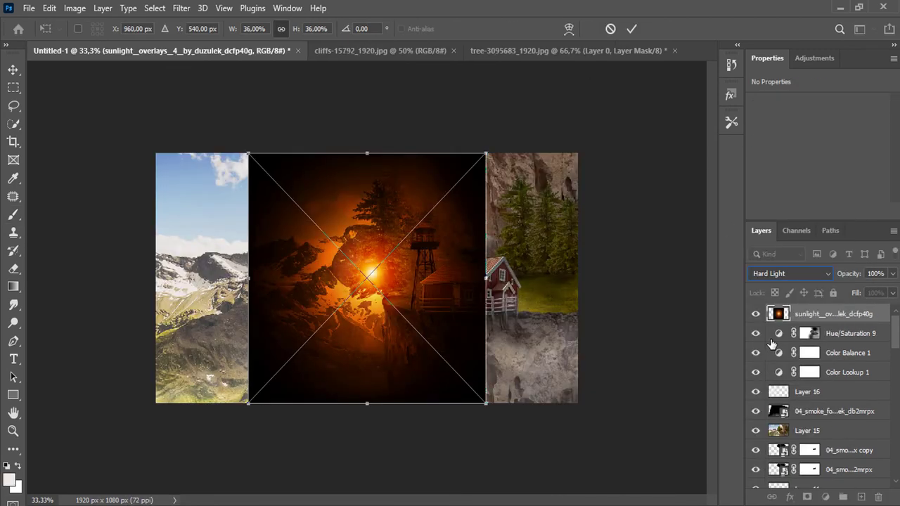
{"action": "left_click", "coordinate": [787, 273]}
{"action": "left_click_drag", "start_coordinate": [397, 261], "coordinate": [464, 141]}
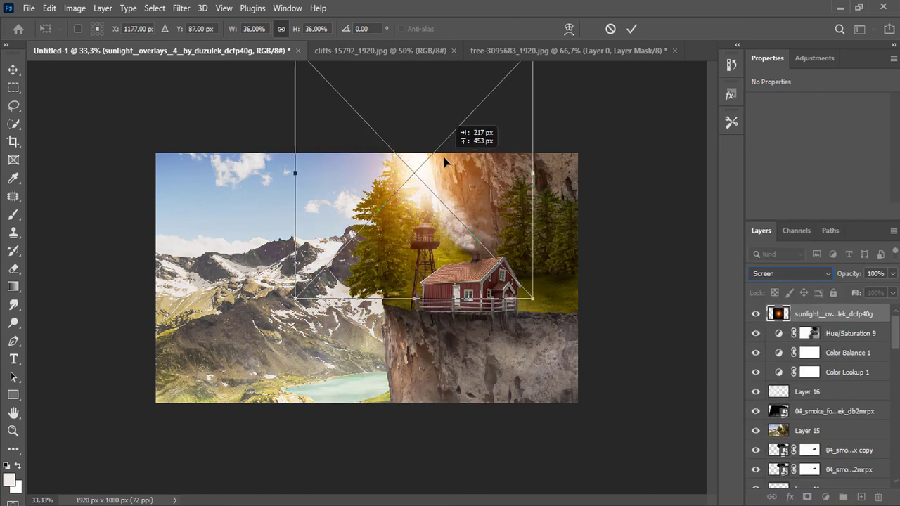
{"action": "left_click", "coordinate": [892, 273]}
{"action": "left_click_drag", "start_coordinate": [881, 294], "coordinate": [871, 294]}
{"action": "left_click_drag", "start_coordinate": [532, 300], "coordinate": [596, 347]}
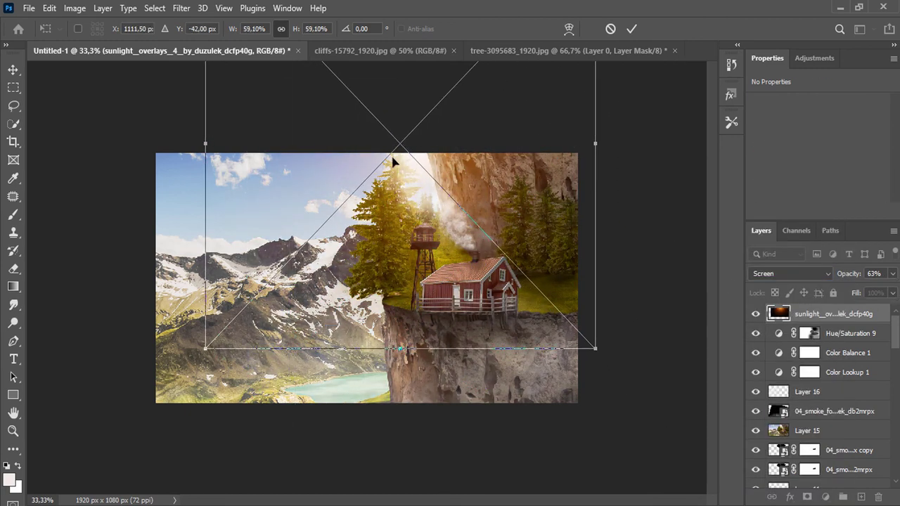
{"action": "key", "text": "Return"}
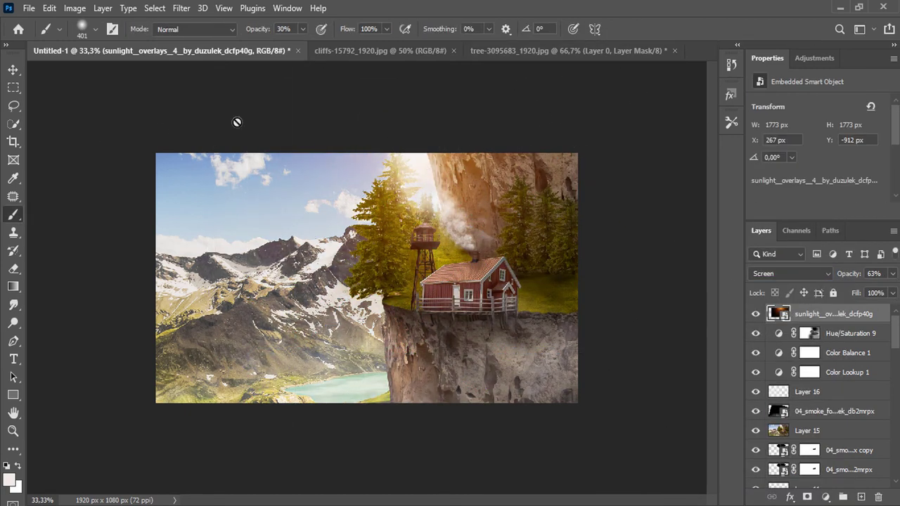
Select the smoke fog layer and add a Selective Color adjustment above it.
{"action": "left_click", "coordinate": [832, 434]}
{"action": "left_click", "coordinate": [832, 413]}
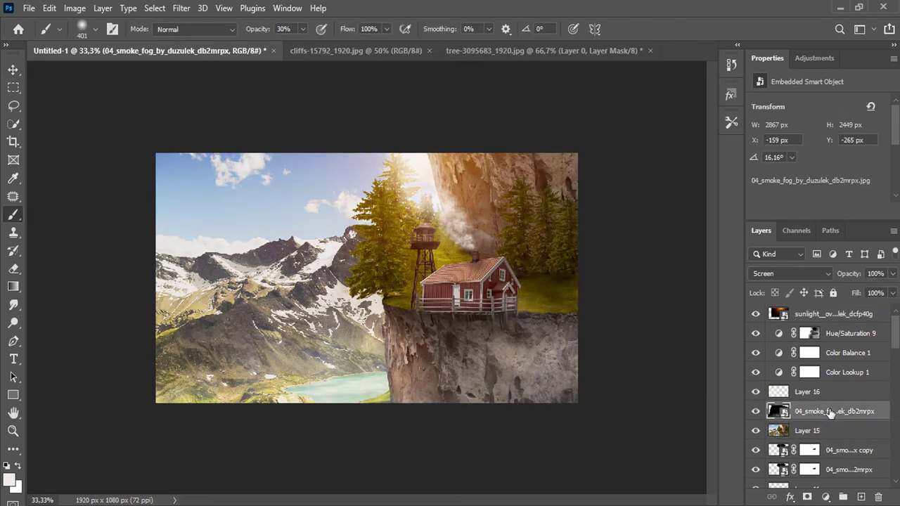
{"action": "left_click", "coordinate": [825, 497]}
Tune Selective Color reds, cyans and neutrals to Cyan −12, Magenta −2, Yellow +1, Black −1.
{"action": "left_click_drag", "start_coordinate": [833, 323], "coordinate": [835, 337]}
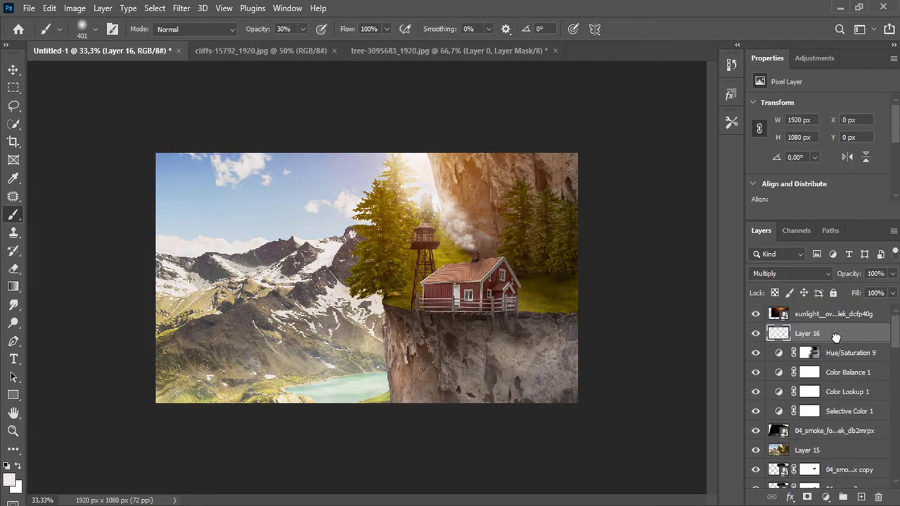
{"action": "key", "text": "ctrl+z"}
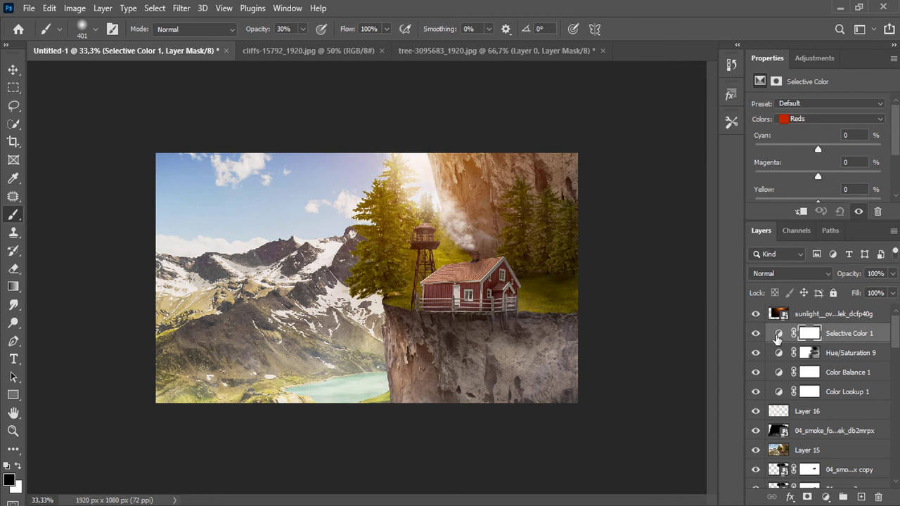
{"action": "left_click", "coordinate": [778, 333]}
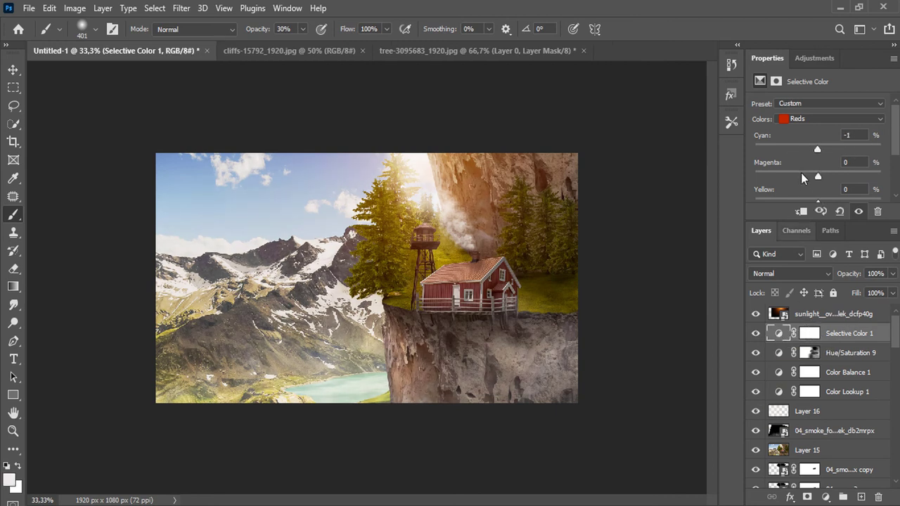
{"action": "key", "text": "Down"}
{"action": "key", "text": "Down"}
{"action": "key", "text": "Down"}
{"action": "scroll", "coordinate": [816, 154], "scroll_direction": "down", "scroll_amount": 1}
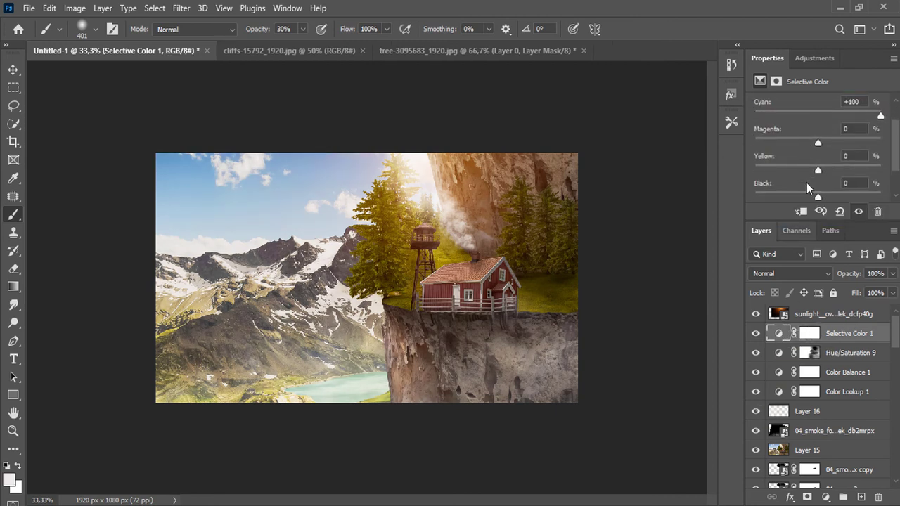
{"action": "left_click", "coordinate": [829, 107]}
{"action": "left_click", "coordinate": [808, 149]}
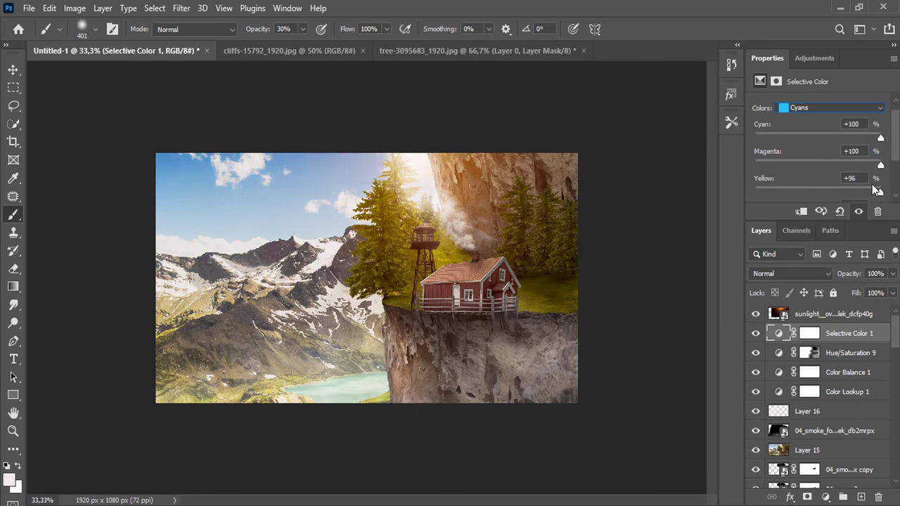
{"action": "left_click", "coordinate": [829, 108]}
{"action": "left_click", "coordinate": [801, 195]}
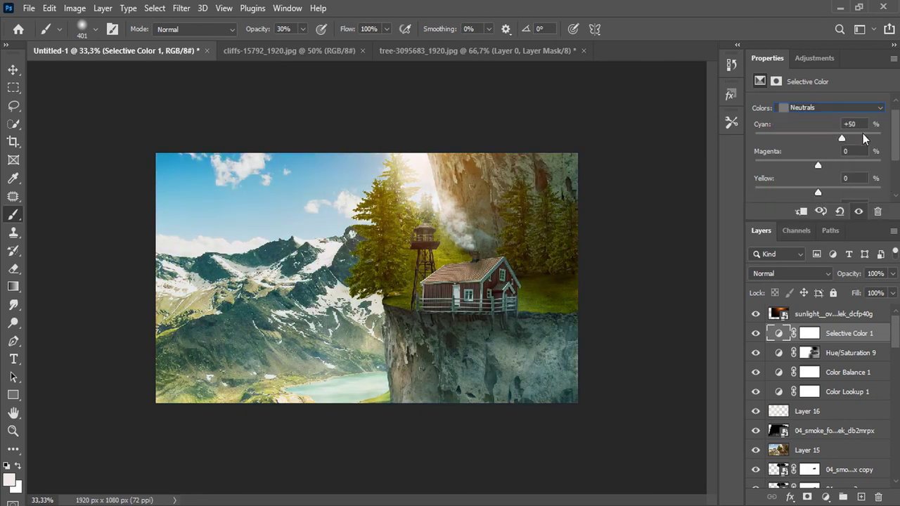
{"action": "scroll", "coordinate": [809, 161], "scroll_direction": "down", "scroll_amount": 1}
{"action": "left_click_drag", "start_coordinate": [824, 190], "coordinate": [815, 197]}
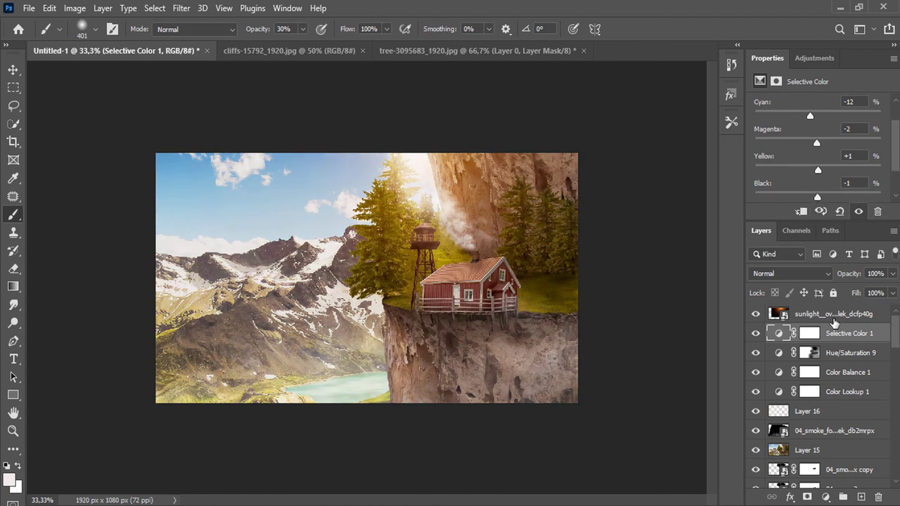
Stamp the visible composite into Layer 17 and set up a 354 px Blur brush.
{"action": "left_click", "coordinate": [834, 317]}
{"action": "key", "text": "ctrl+shift+alt+e"}
{"action": "left_click", "coordinate": [13, 322]}
{"action": "left_click", "coordinate": [14, 304]}
{"action": "right_click", "coordinate": [219, 255]}
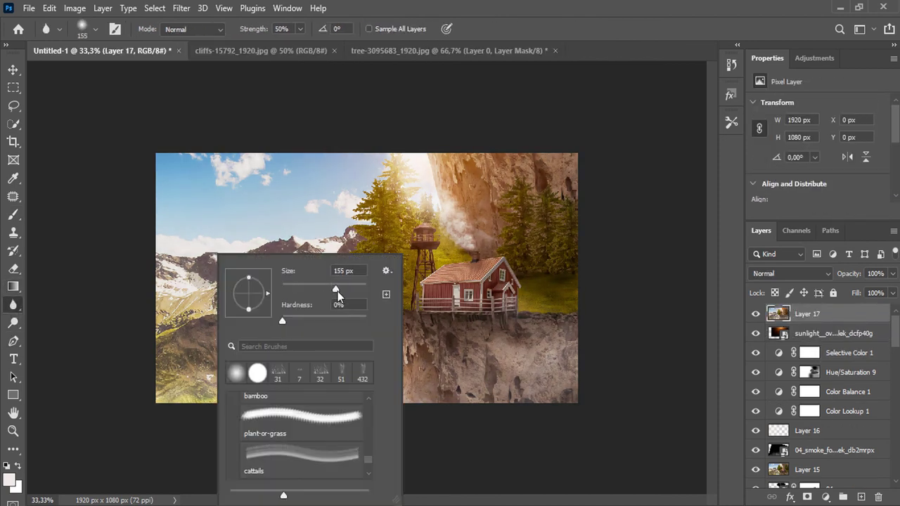
{"action": "left_click_drag", "start_coordinate": [338, 291], "coordinate": [346, 291]}
{"action": "key", "text": "Return"}
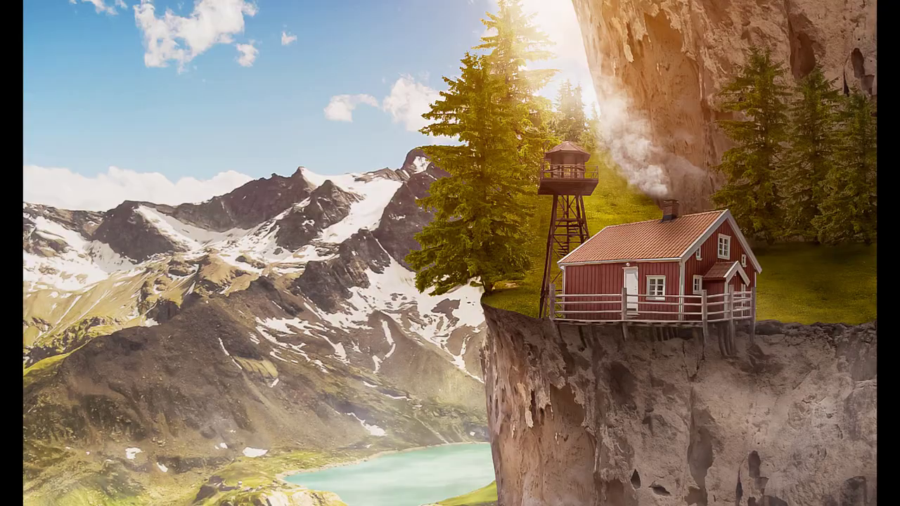